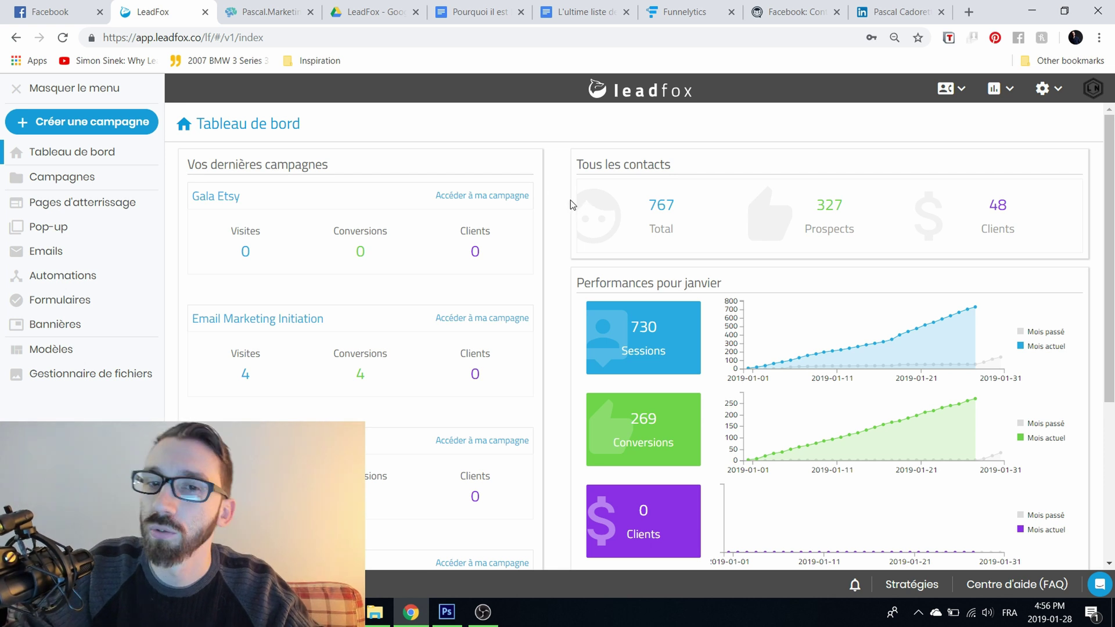
Step: Scroll up and down through the current LeadFox page to look over its content
right_click(544, 193)
left_click(542, 183)
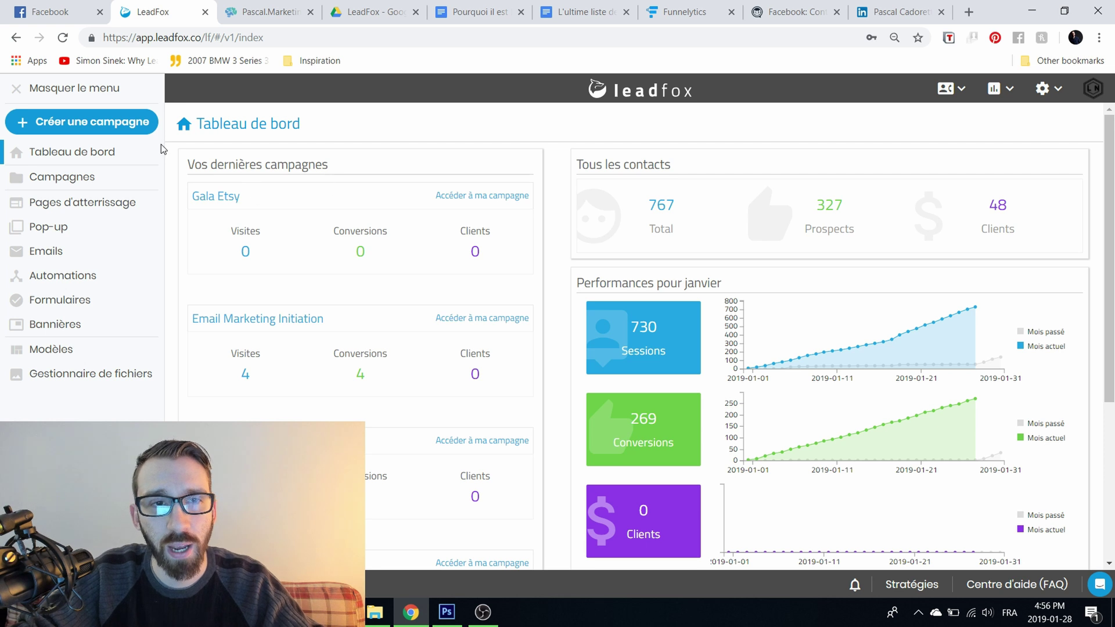
scroll(195, 225, "down", 1)
scroll(196, 225, "down", 4)
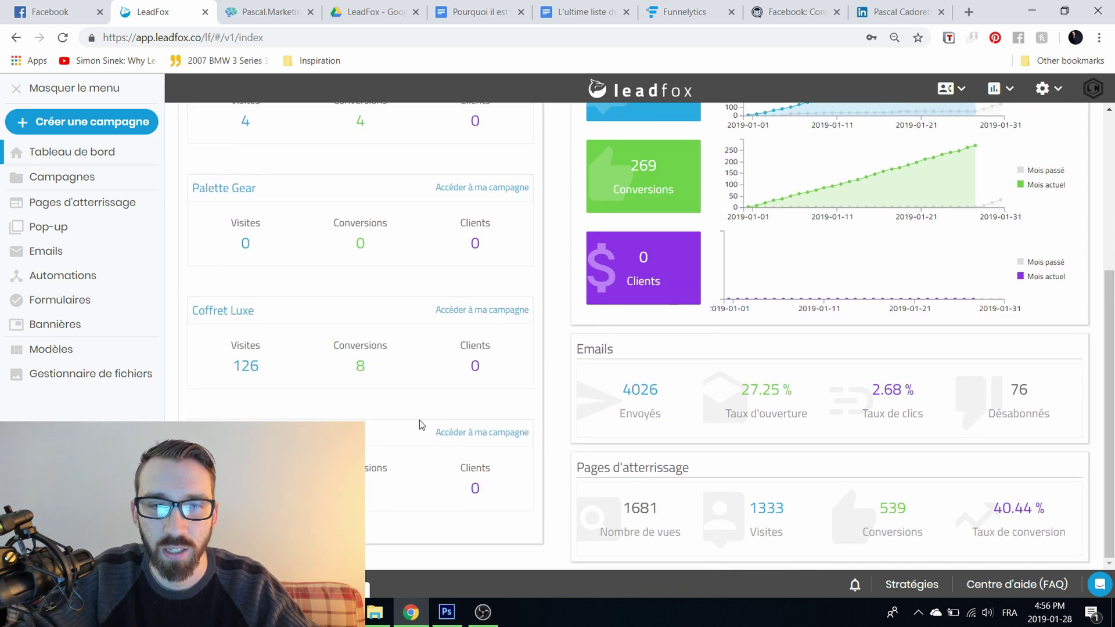
scroll(464, 348, "up", 3)
scroll(464, 348, "up", 1)
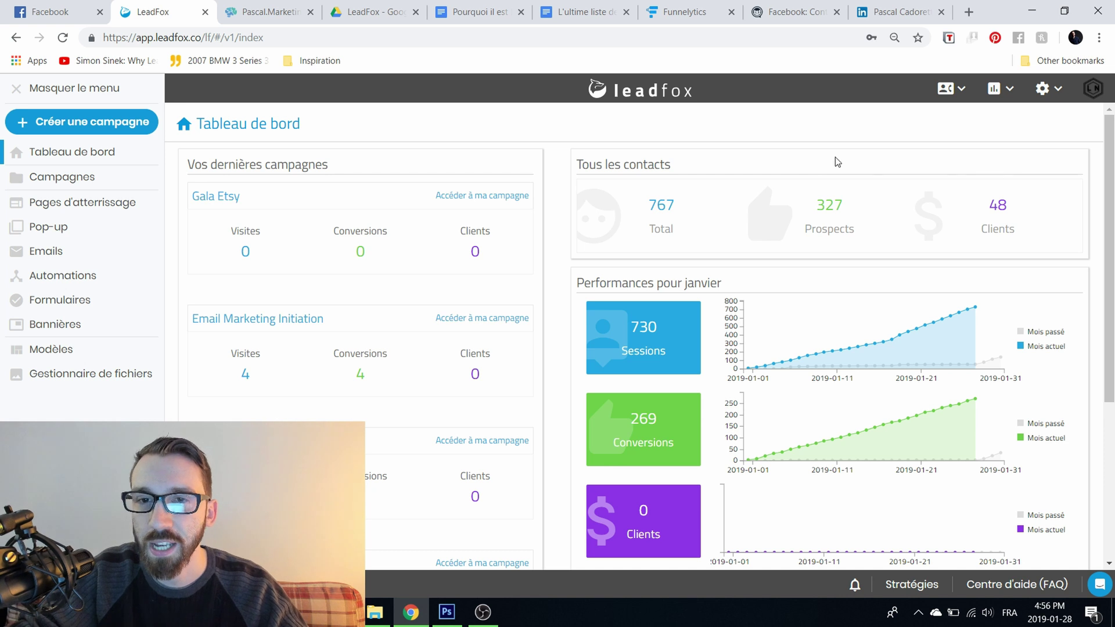
scroll(679, 145, "down", 1)
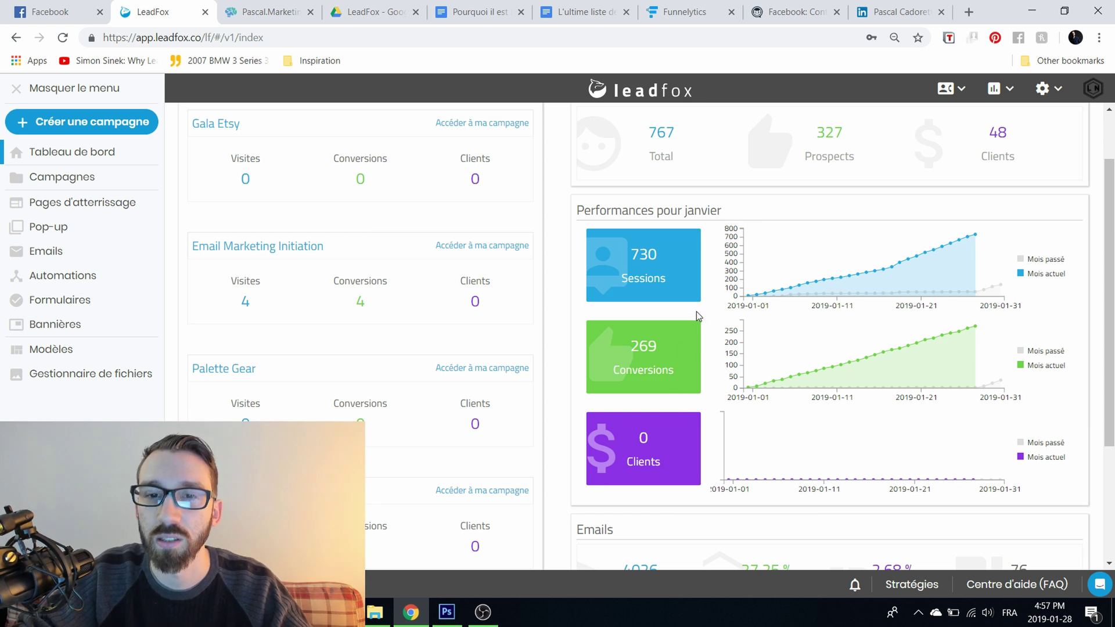
scroll(699, 297, "down", 3)
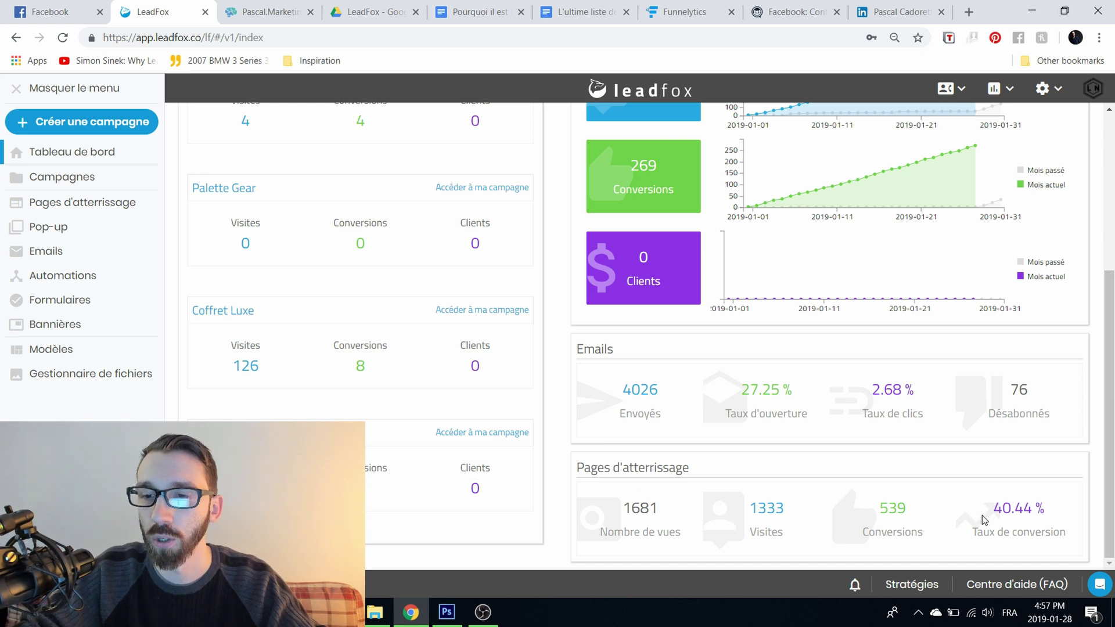
scroll(989, 518, "up", 3)
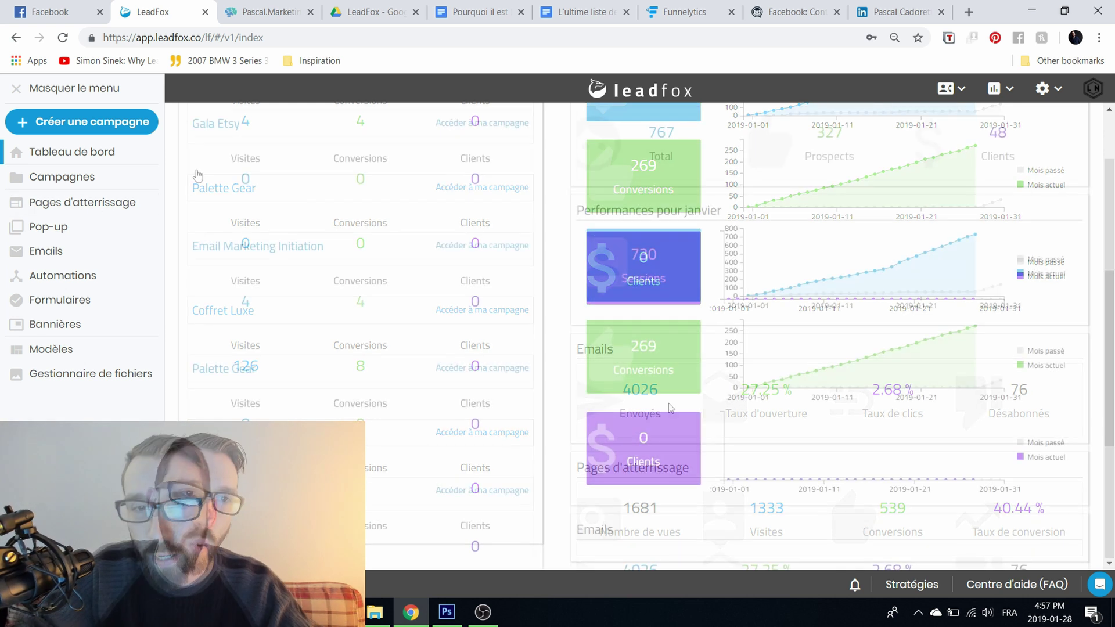
Step: Go to the campaigns list and select the Email Marketing Initiation campaign
left_click(107, 181)
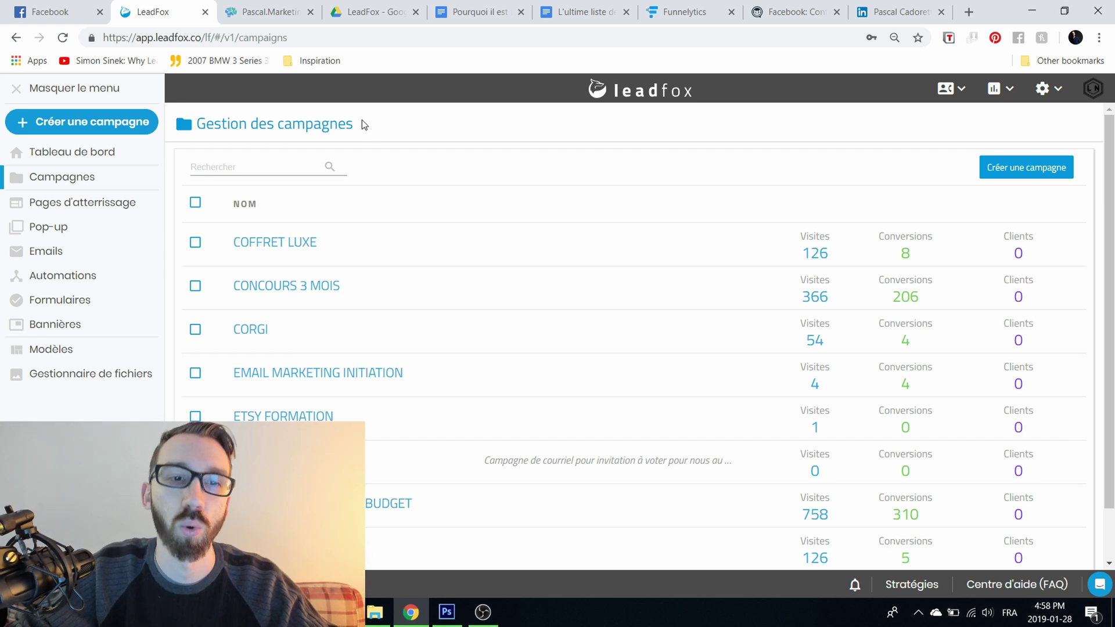
scroll(413, 199, "down", 1)
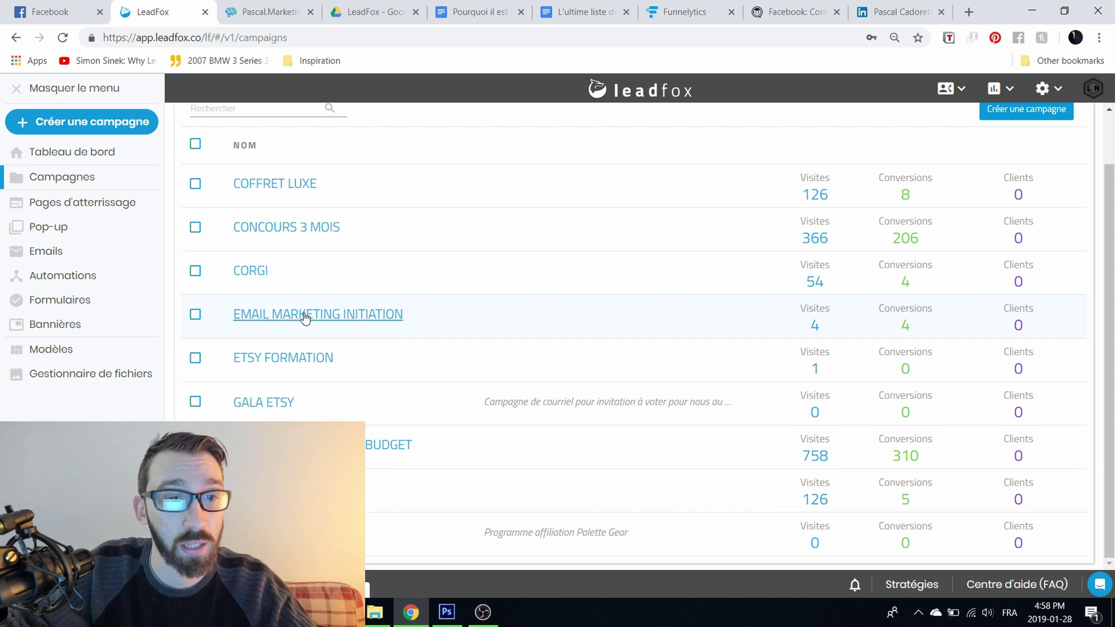
left_click(304, 313)
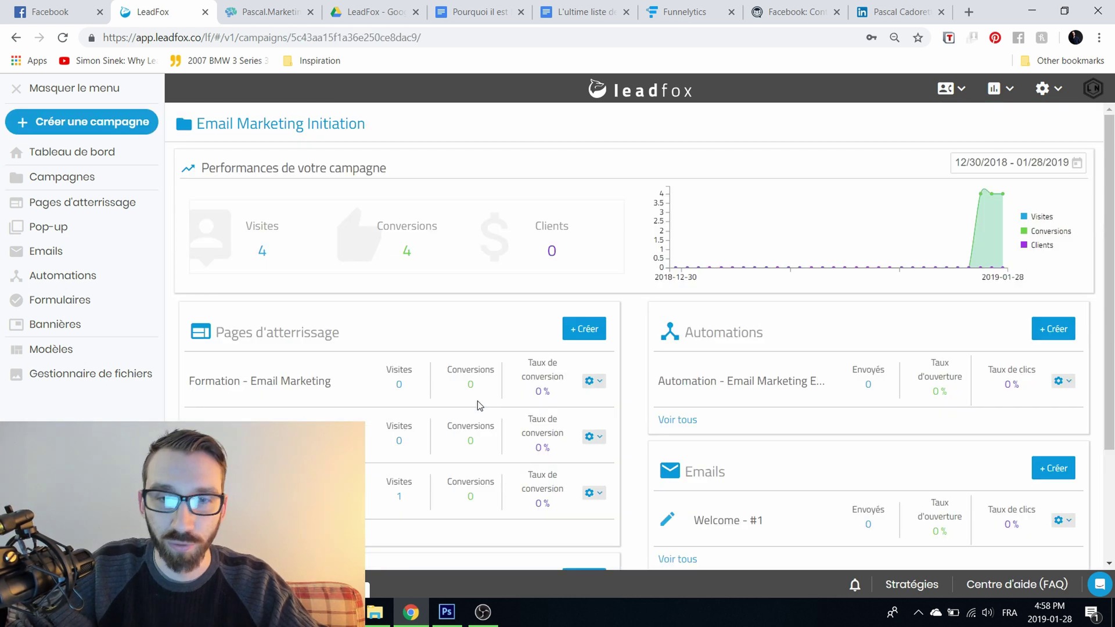
Step: Review the automation's open and click rates, then show all the campaign's landing pages
scroll(468, 346, "down", 2)
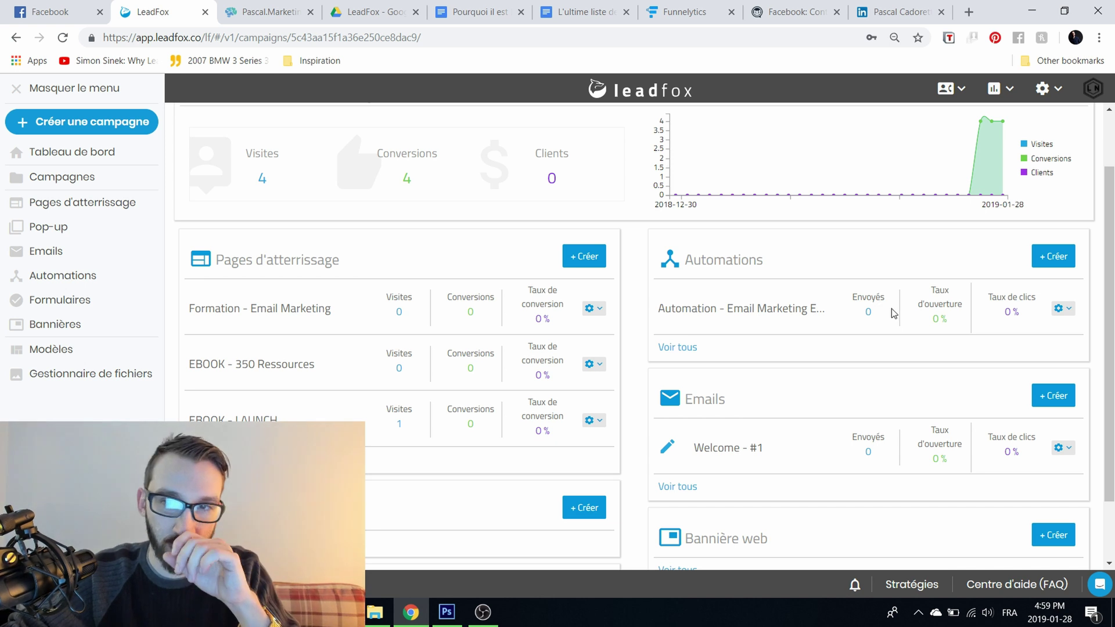
double_click(936, 319)
double_click(1009, 313)
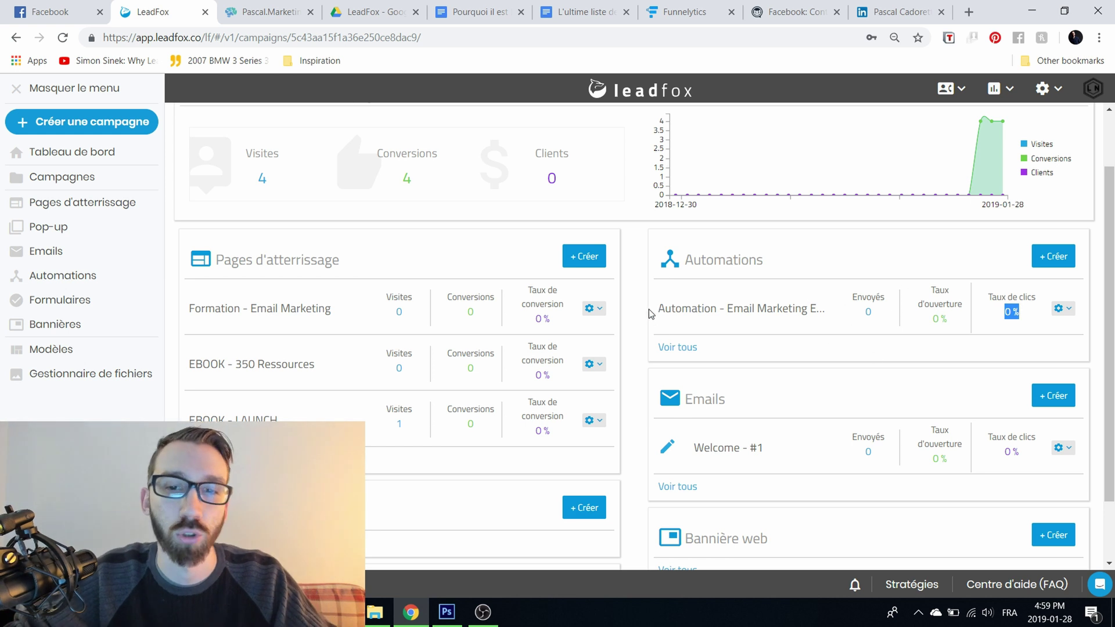
left_click(625, 299)
scroll(625, 253, "down", 2)
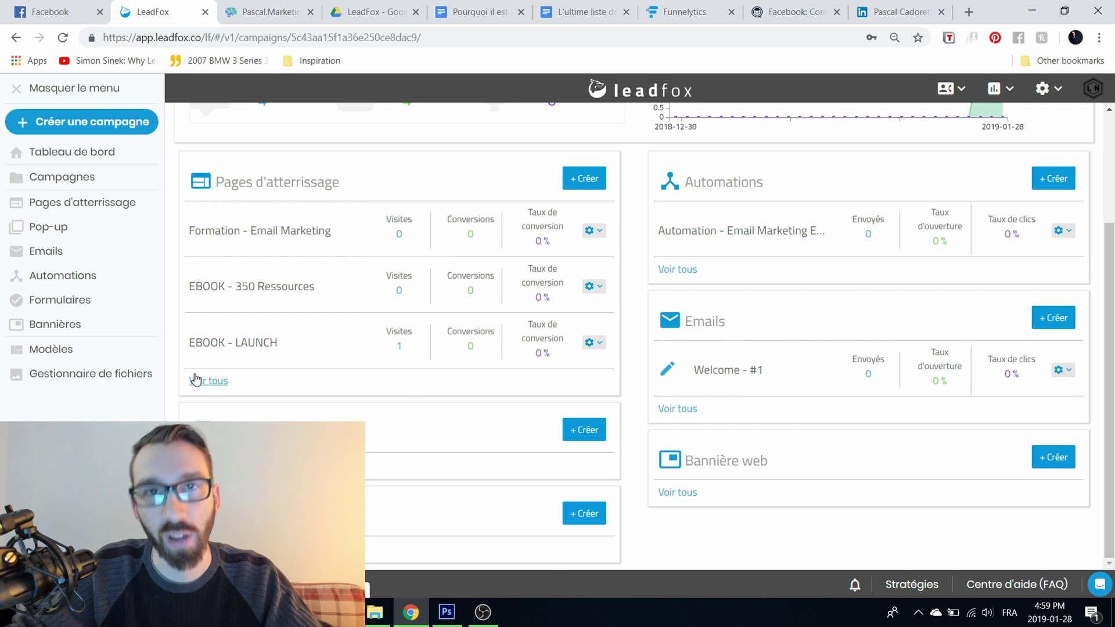
left_click(195, 380)
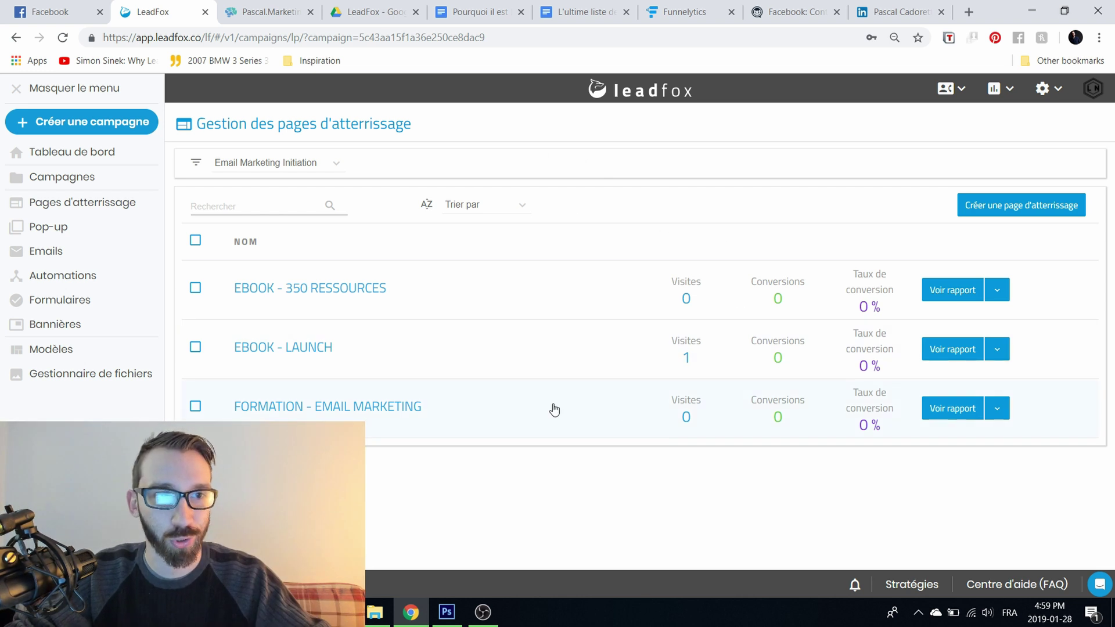
Step: Return to the campaigns list and start a new campaign
left_click(62, 183)
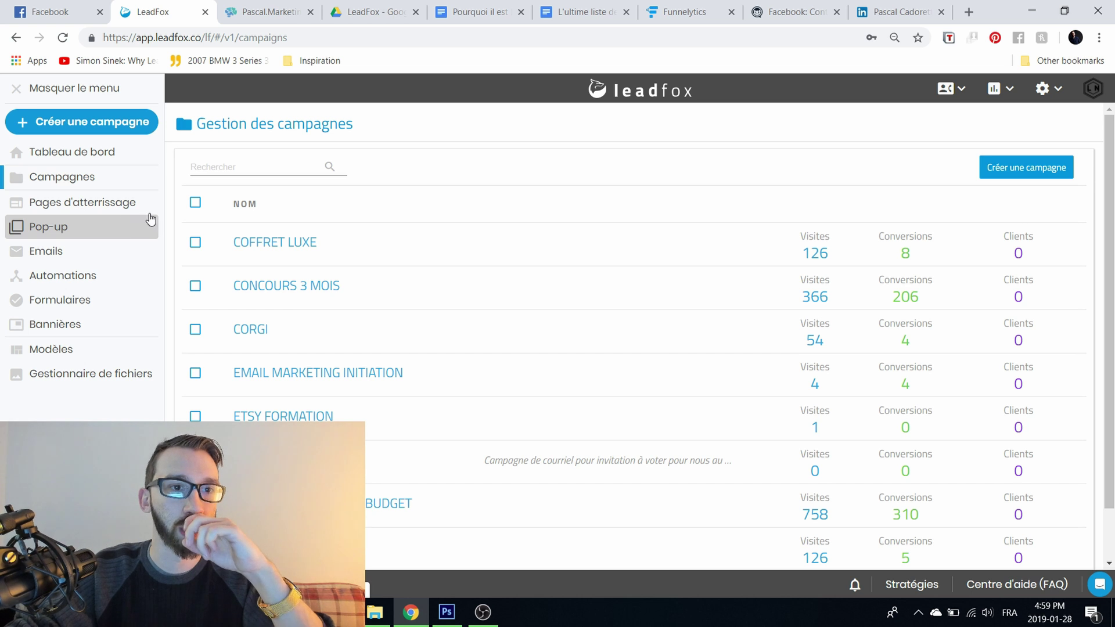
left_click(1026, 167)
Step: Create campaign 'Email Formation' with description 'TEST DE CAMPAGNE POUR LA VIDEO'
left_click(644, 203)
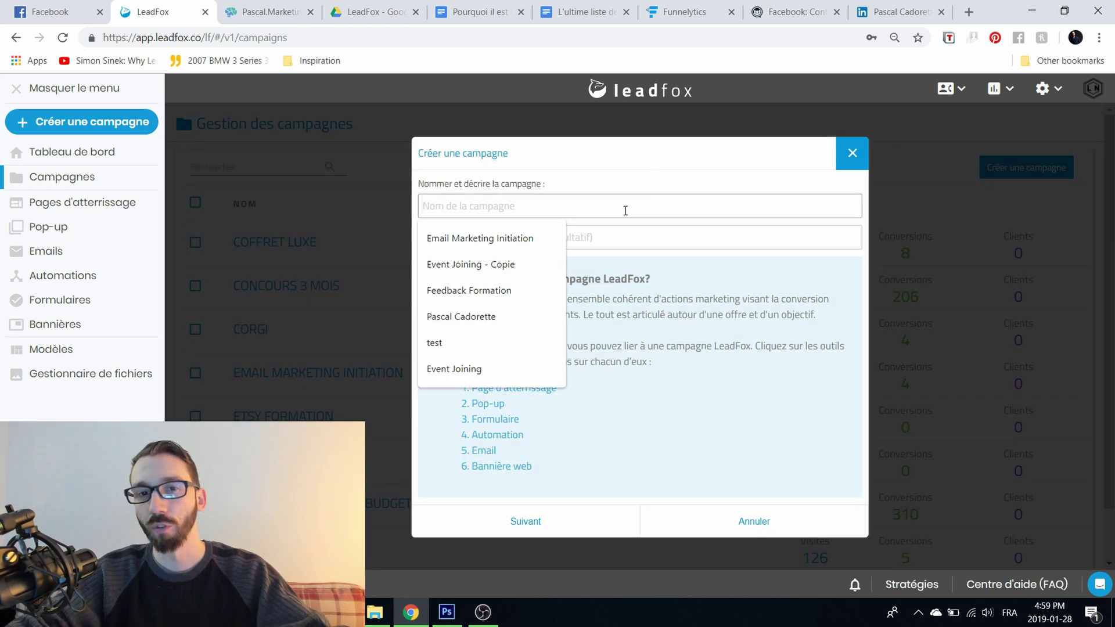
type("Email Formation")
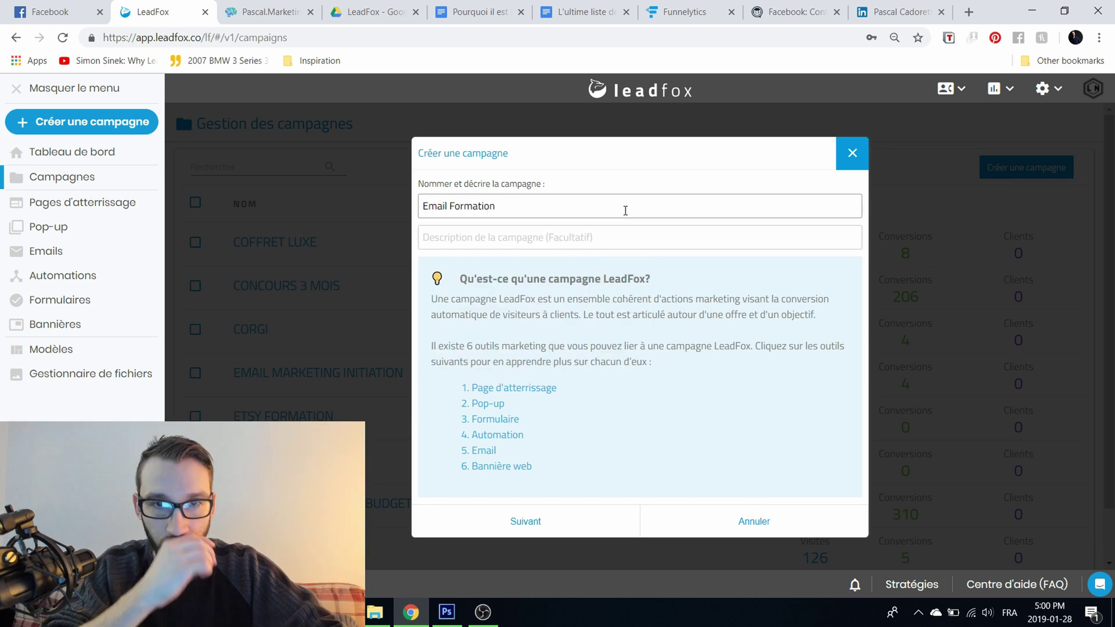
key("Tab")
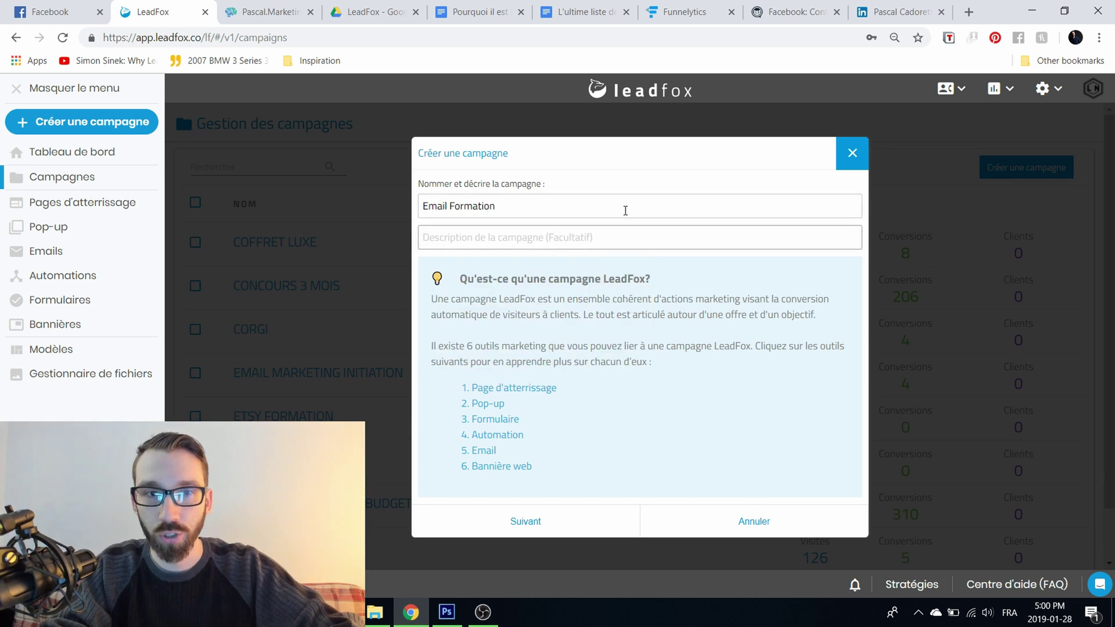
type("TEST DE ")
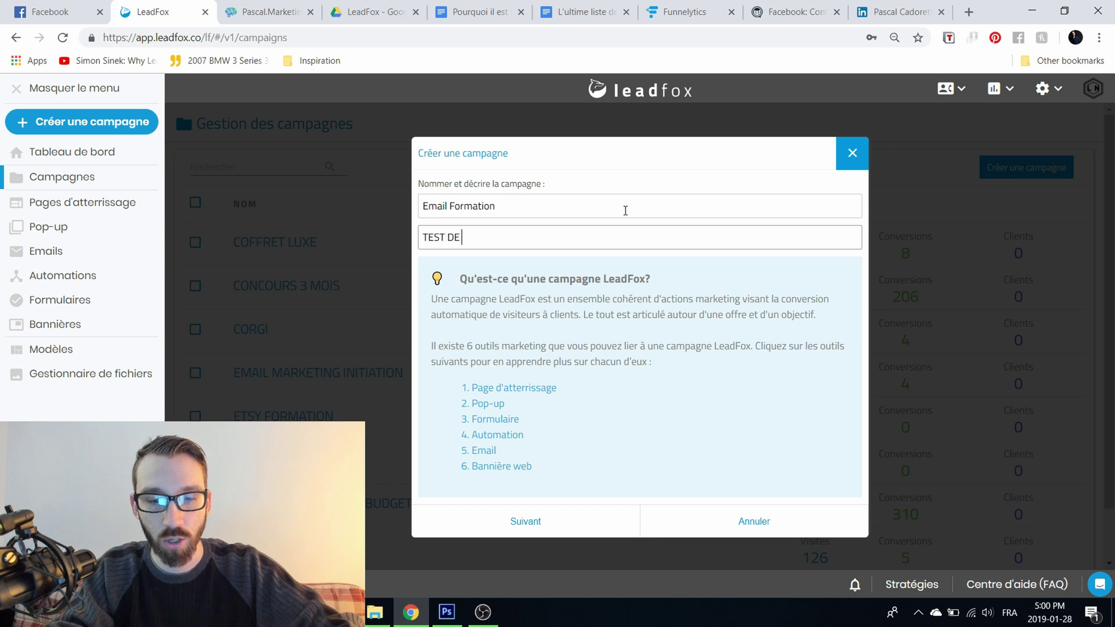
type("CAMPAGNE POUR")
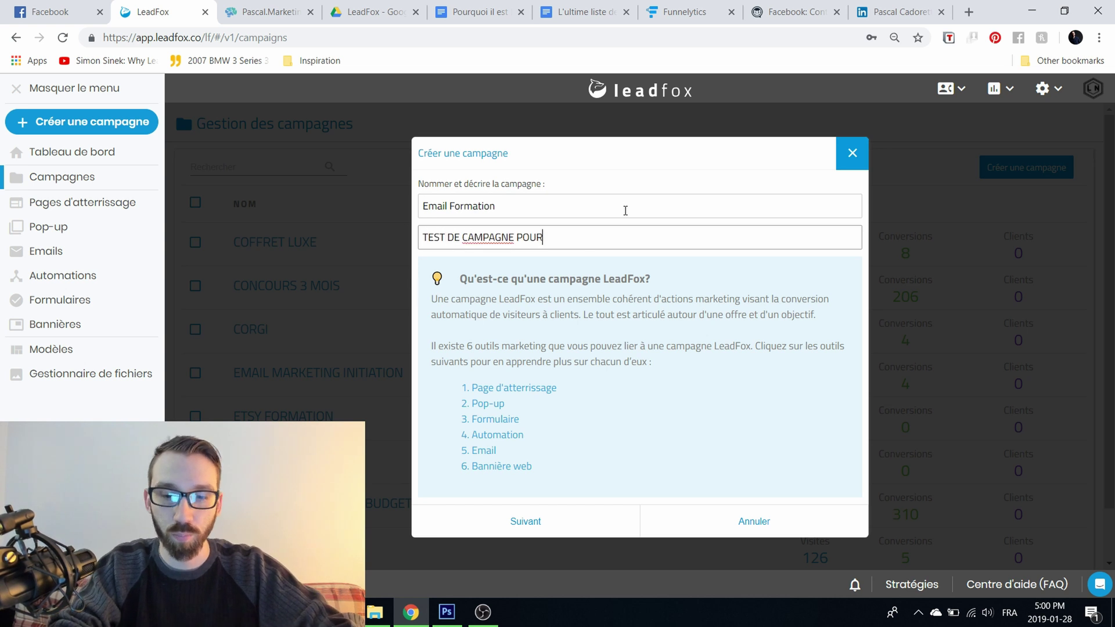
type(" LA VIDEO")
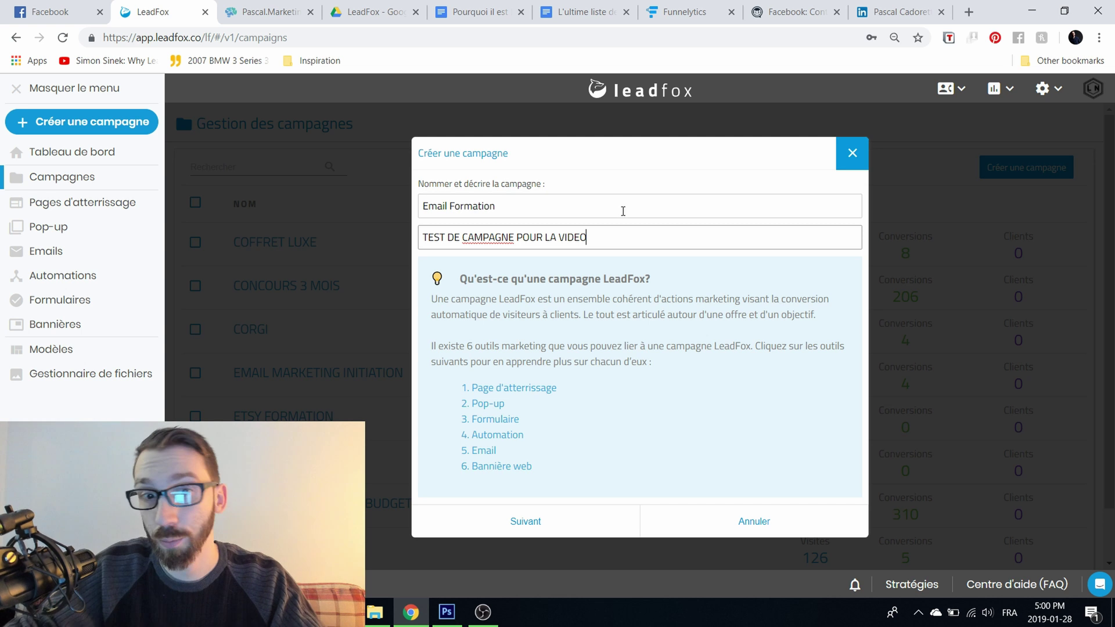
left_click(530, 521)
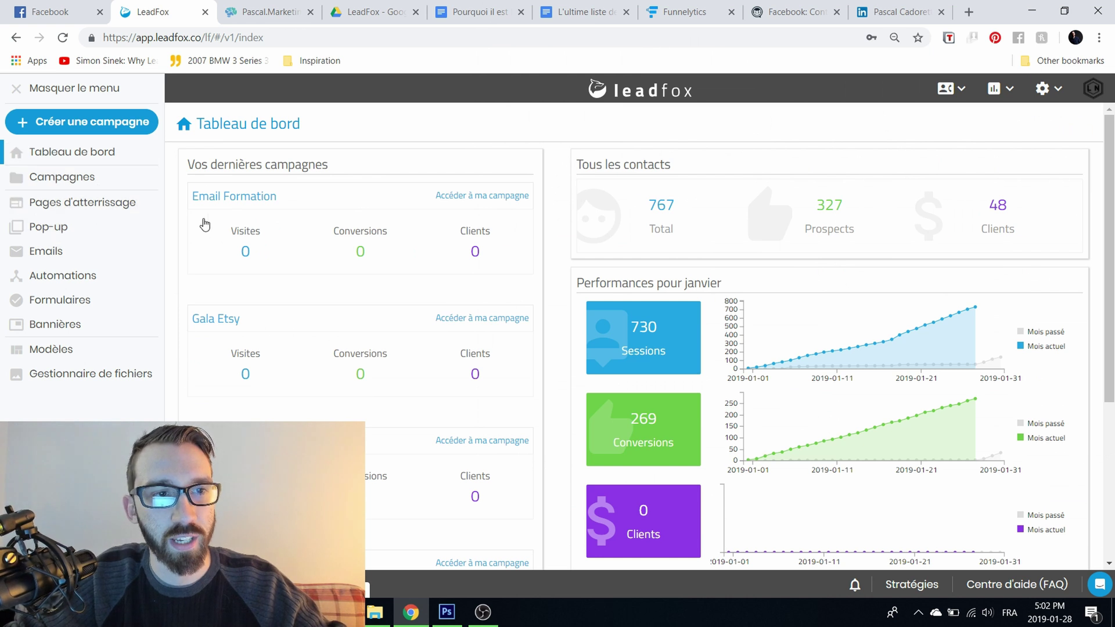
Step: Open the landing pages list and scan its visits, conversions and conversion rates
left_click(72, 212)
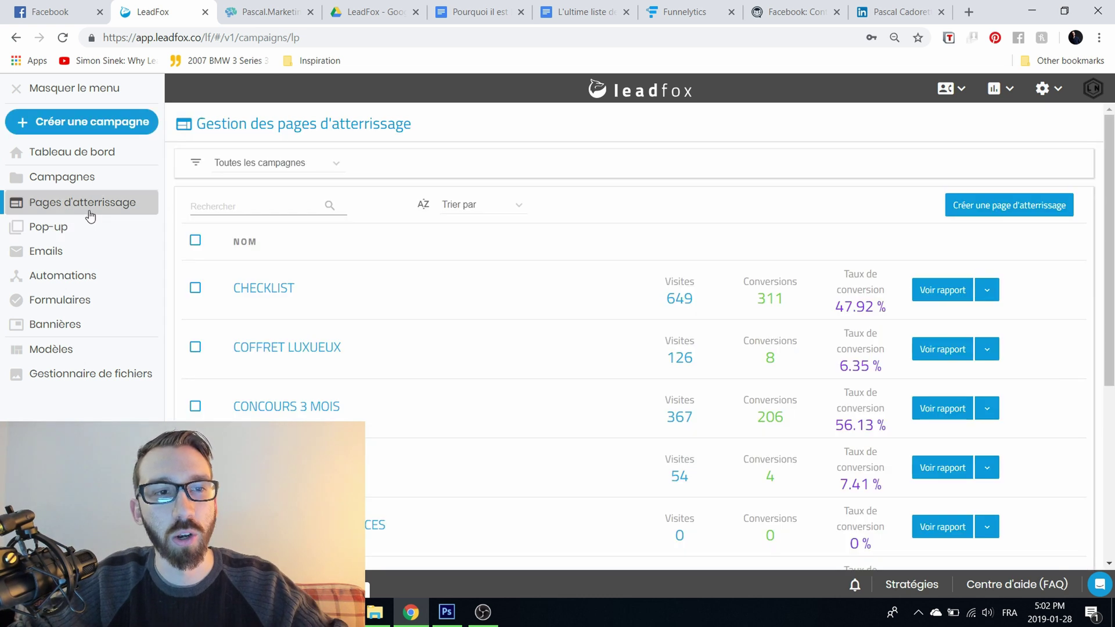
scroll(360, 194, "down", 5)
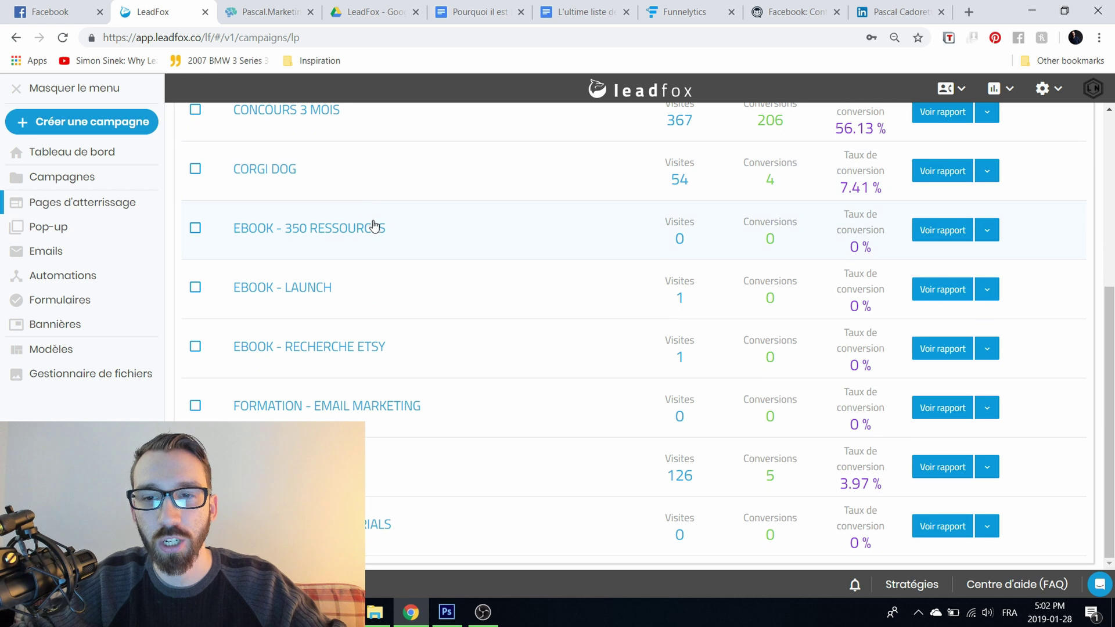
scroll(459, 459, "up", 2)
scroll(468, 445, "up", 1)
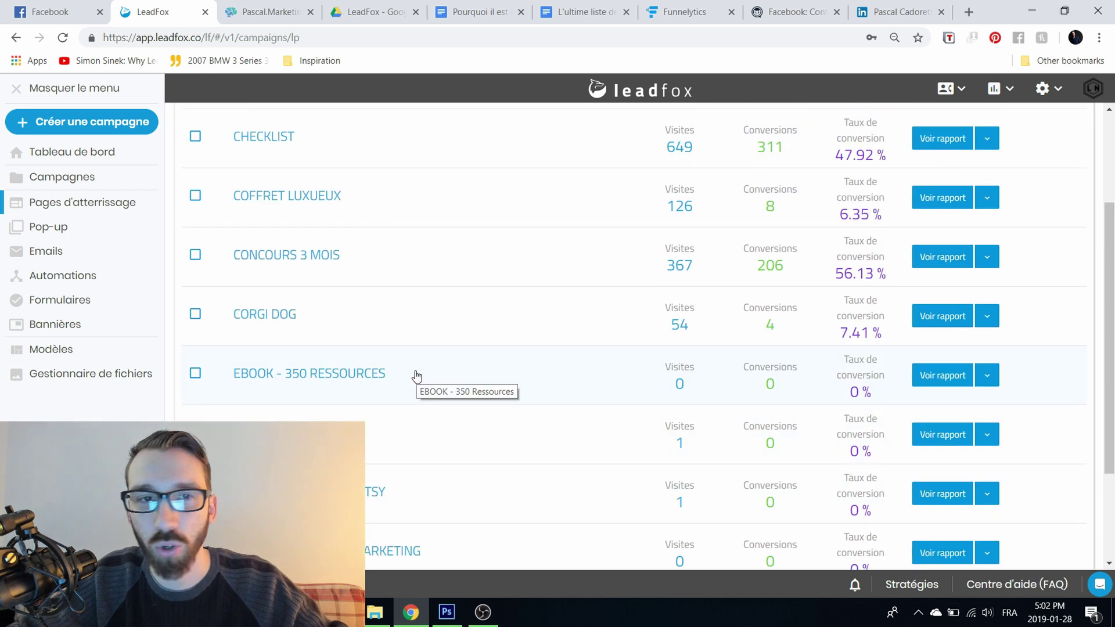
scroll(418, 376, "up", 2)
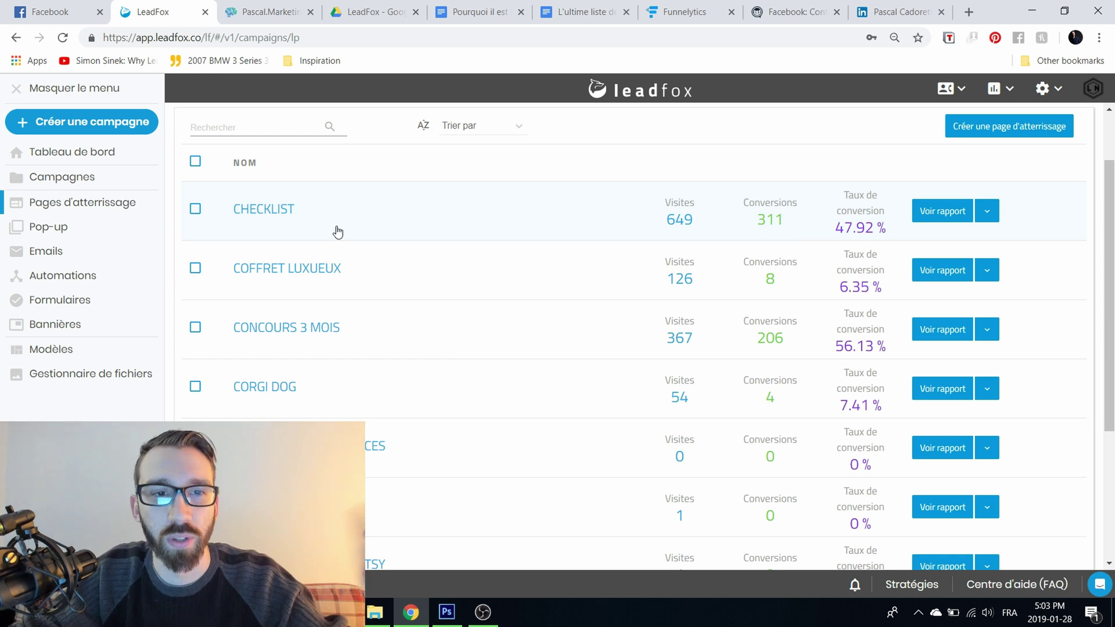
Step: Create a landing page with Etsy Formation chosen as its campaign, and continue
left_click(1007, 135)
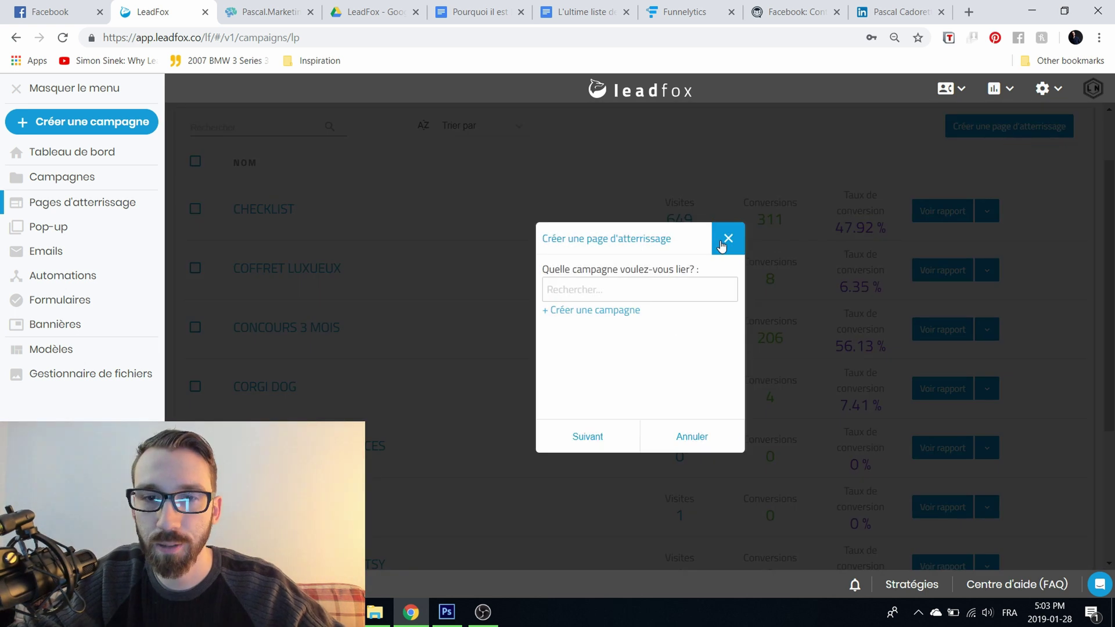
left_click(628, 294)
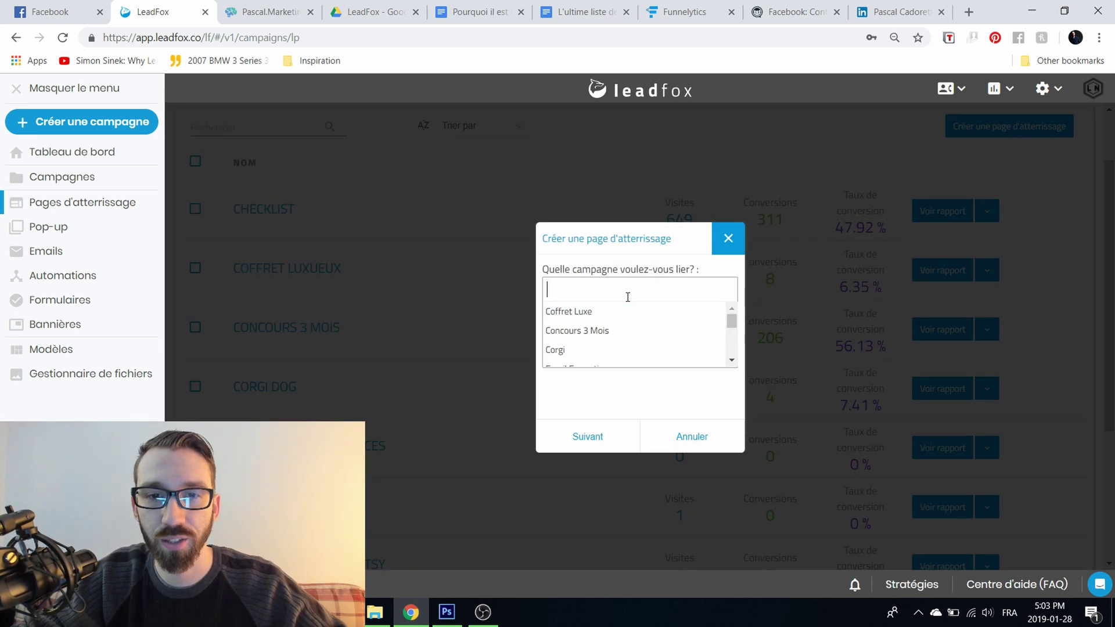
scroll(639, 313, "down", 2)
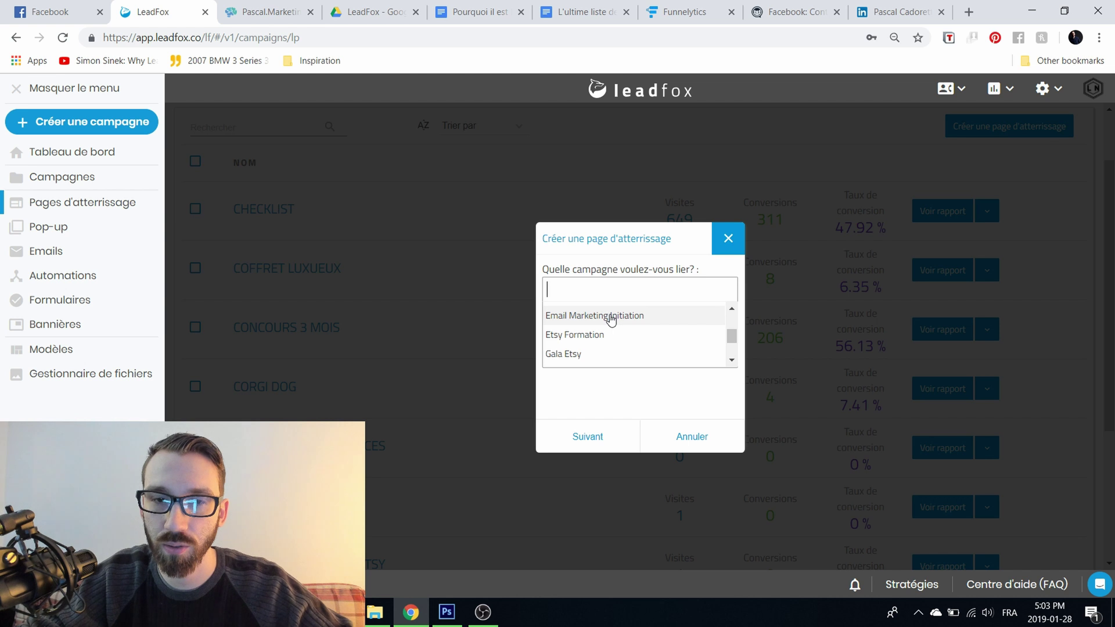
scroll(611, 319, "down", 2)
scroll(682, 348, "up", 3)
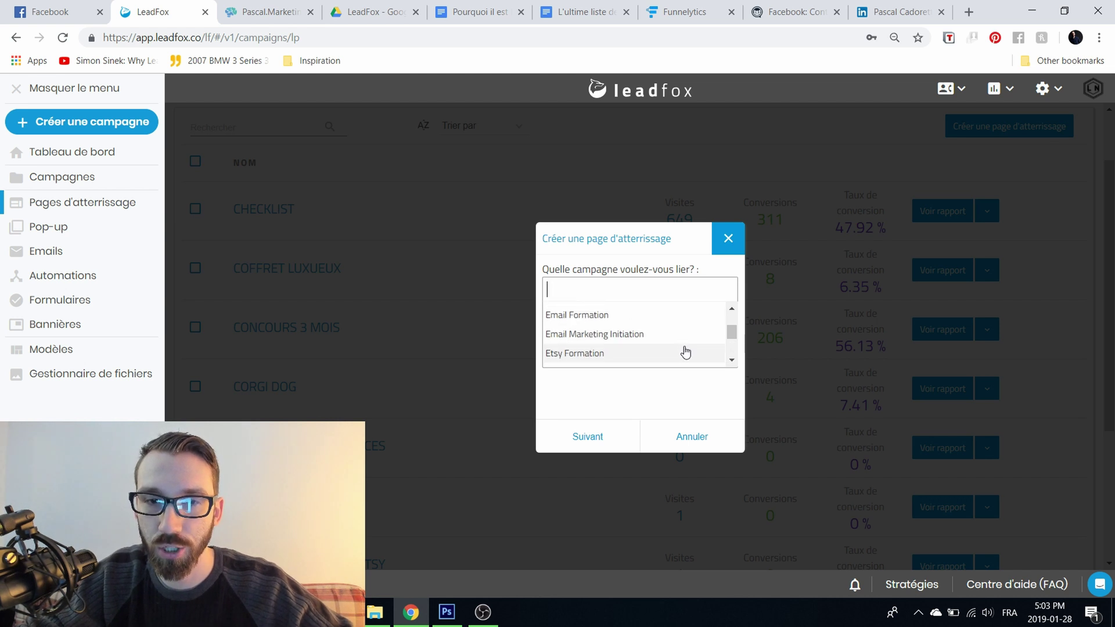
left_click(605, 358)
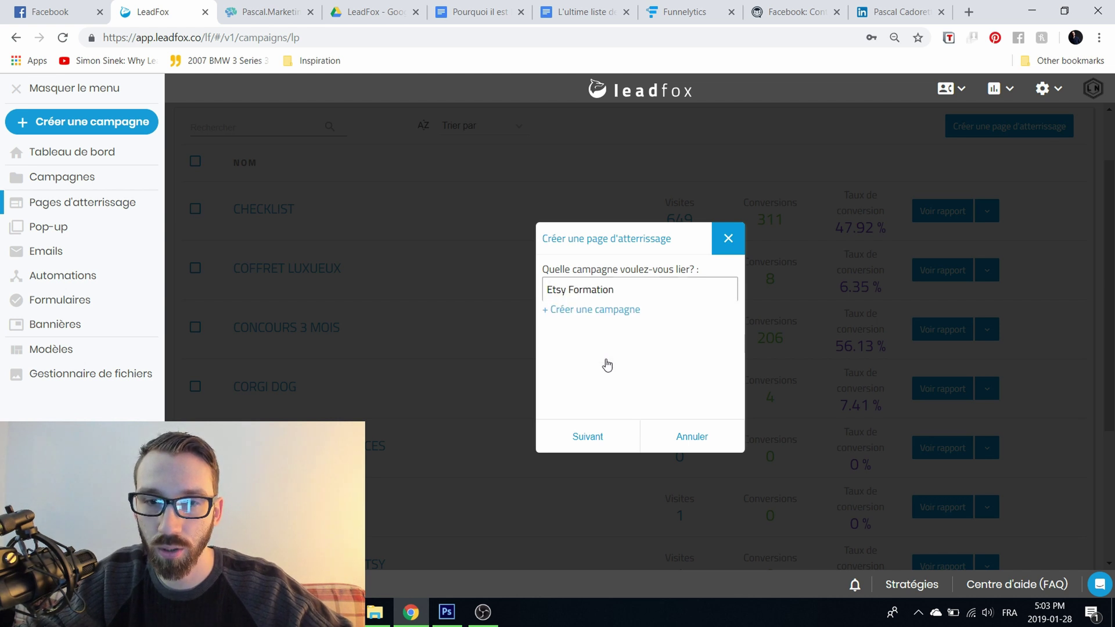
left_click(593, 437)
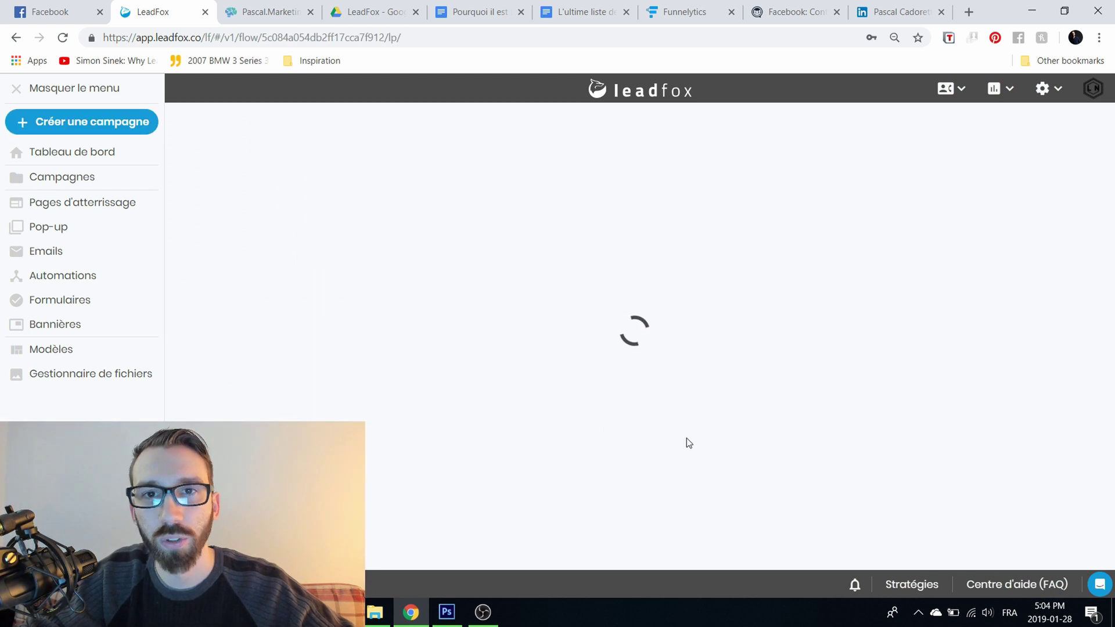
Step: Browse the public templates, then switch to the 'Mes modèles' saved templates
scroll(500, 216, "down", 1)
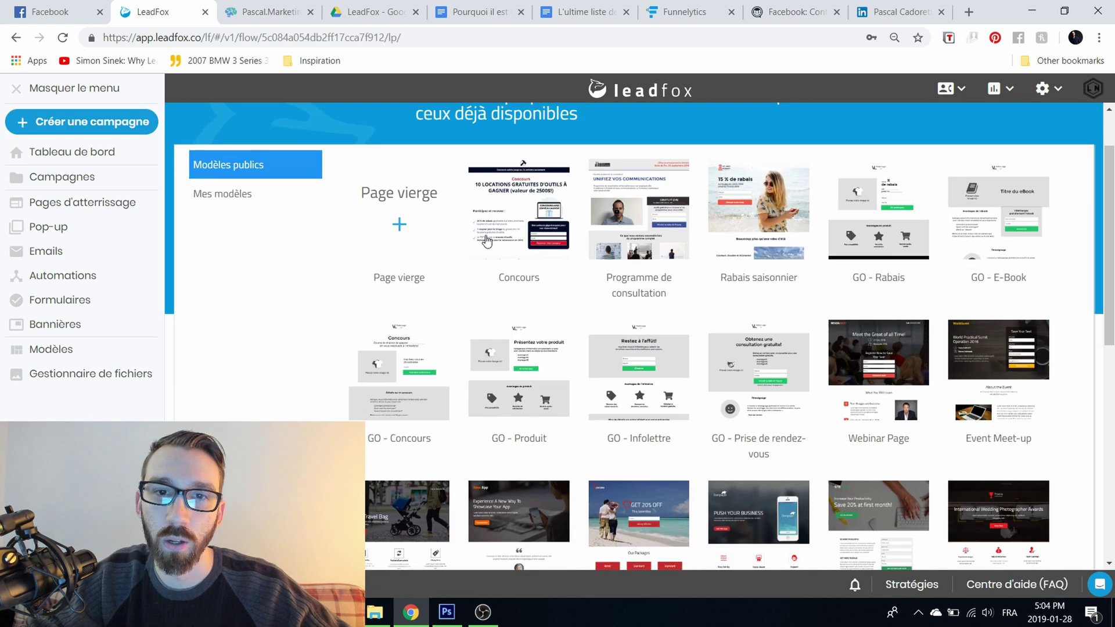
scroll(639, 374, "down", 6)
scroll(613, 381, "down", 3)
scroll(621, 380, "up", 3)
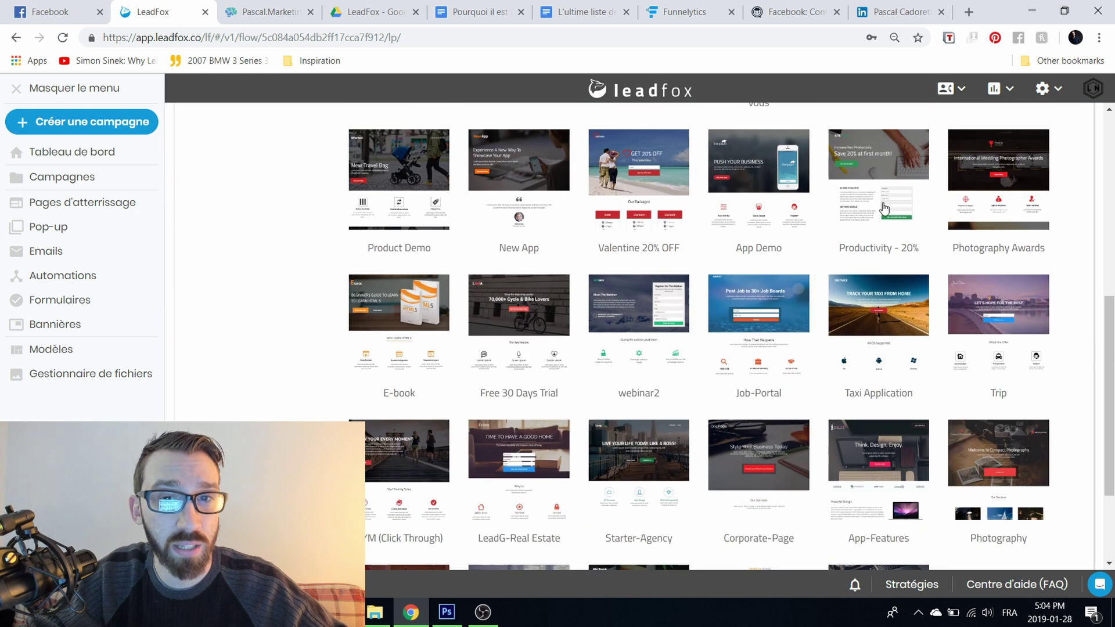
scroll(742, 327, "up", 6)
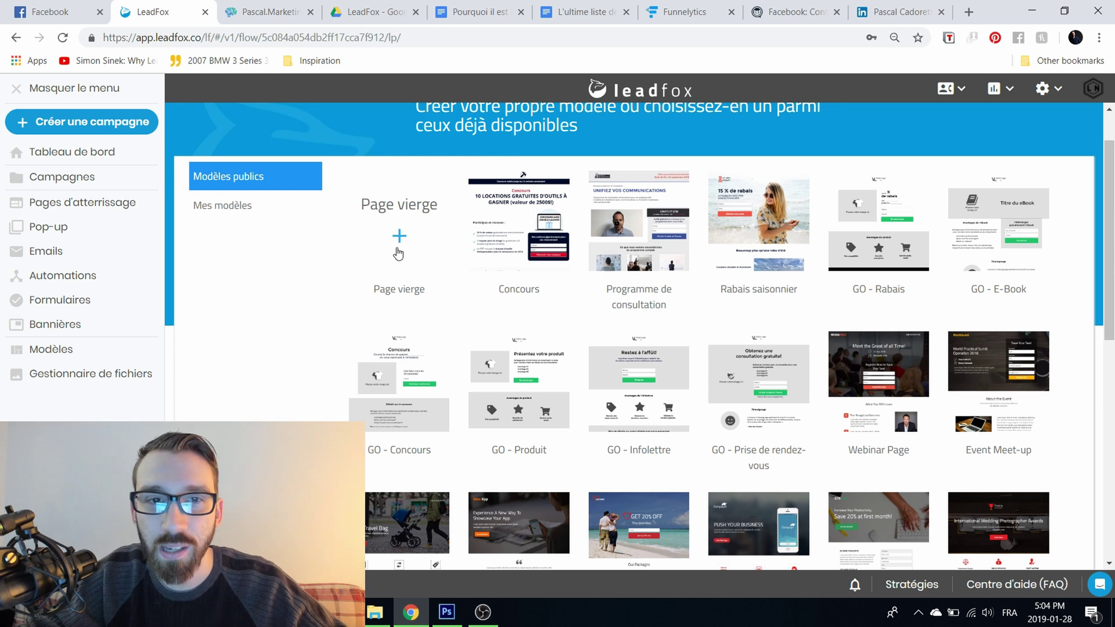
mouse_move(399, 252)
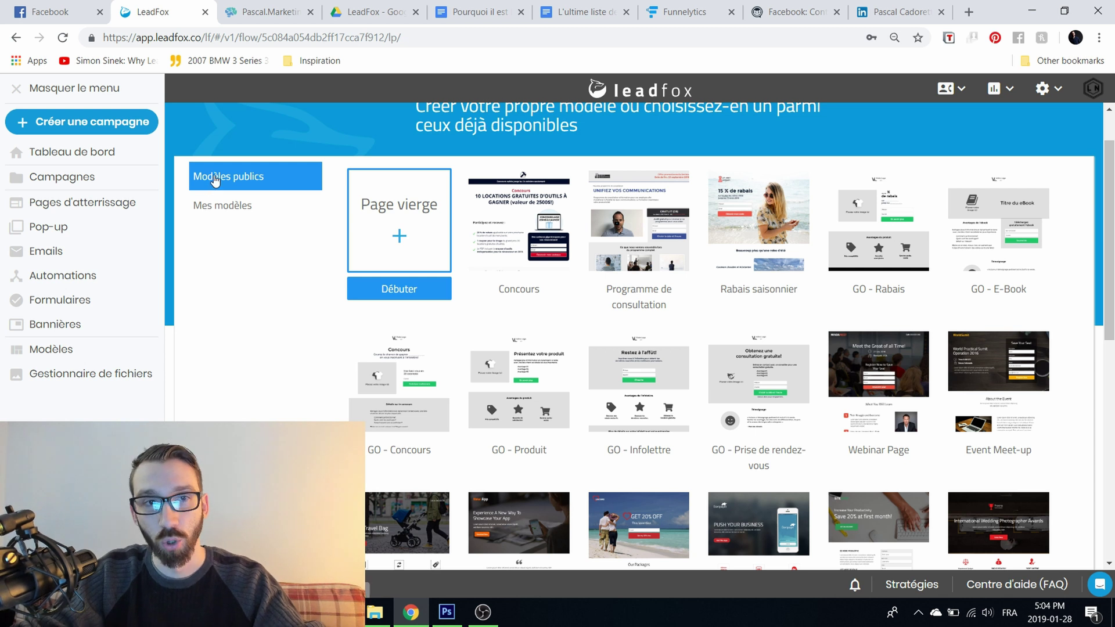
left_click(216, 200)
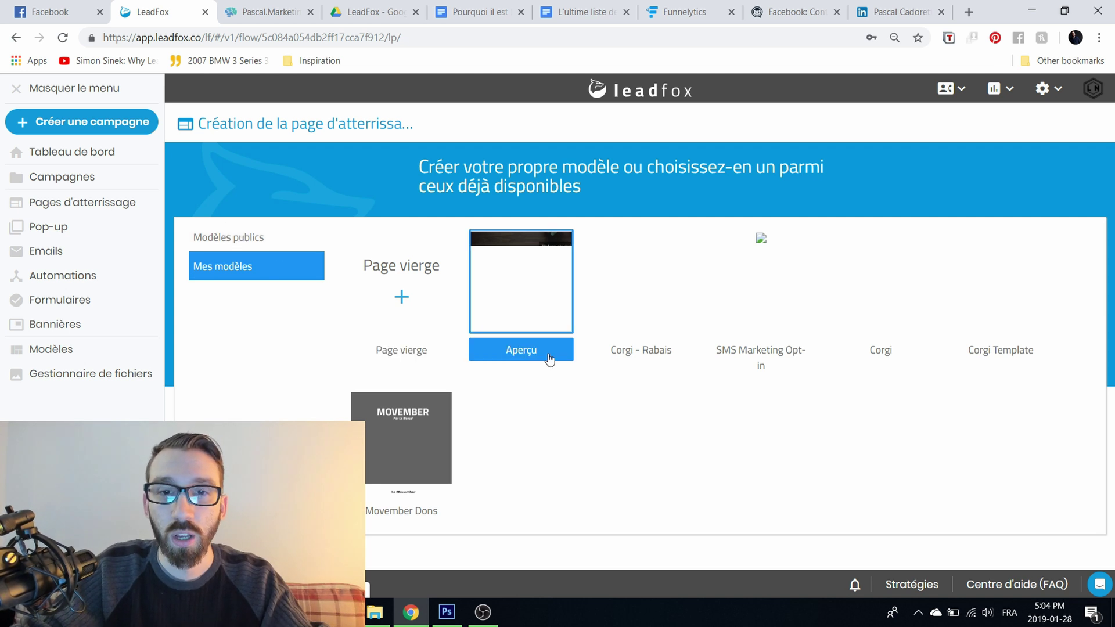
Step: Preview your first saved ebook template, close it and return to 'Modèles publics'
left_click(546, 355)
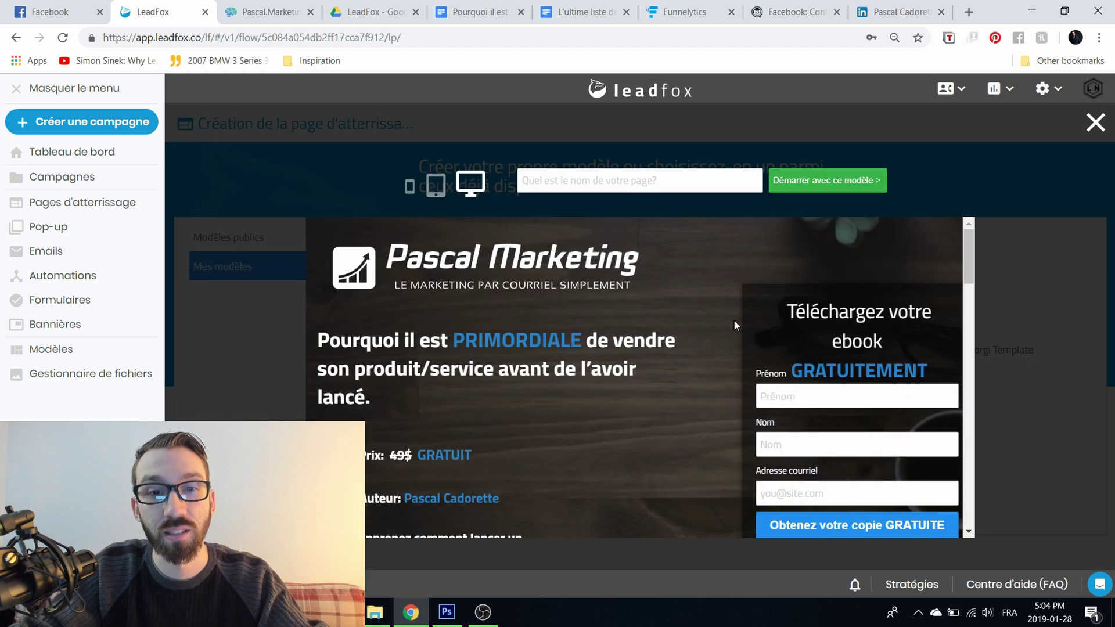
scroll(928, 323, "down", 10)
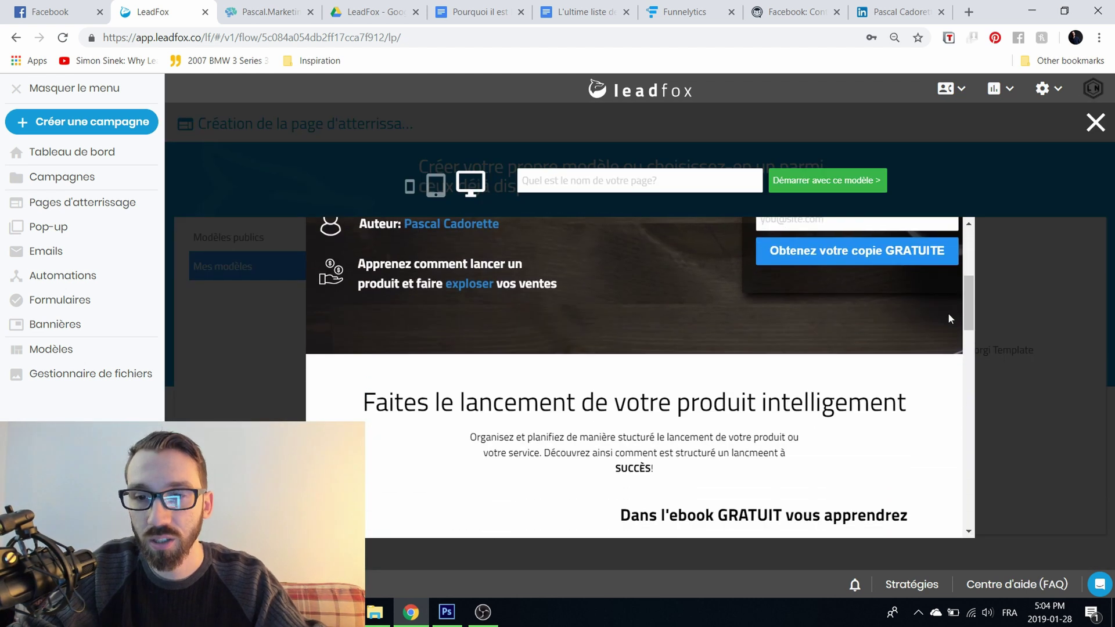
left_click_drag(967, 324, 929, 213)
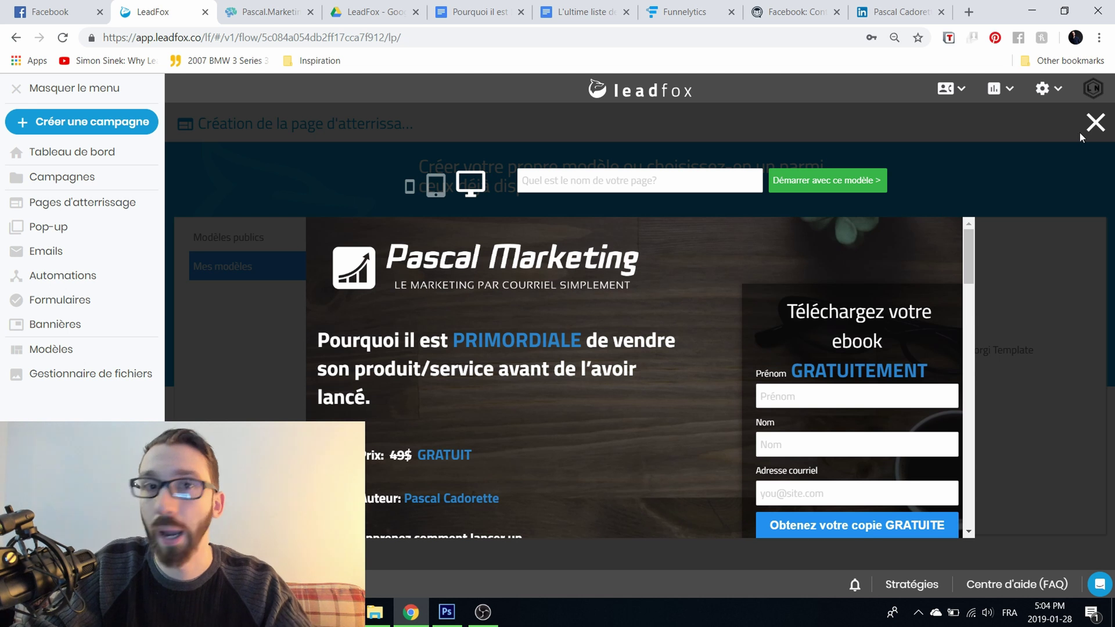
left_click(1094, 123)
left_click(262, 235)
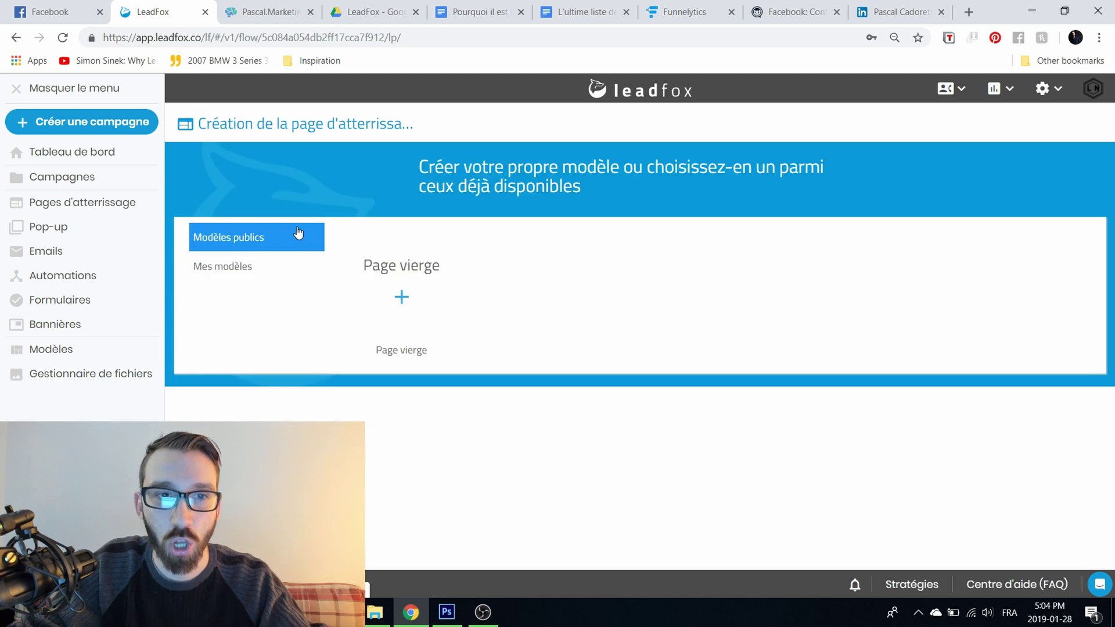
scroll(628, 259, "down", 3)
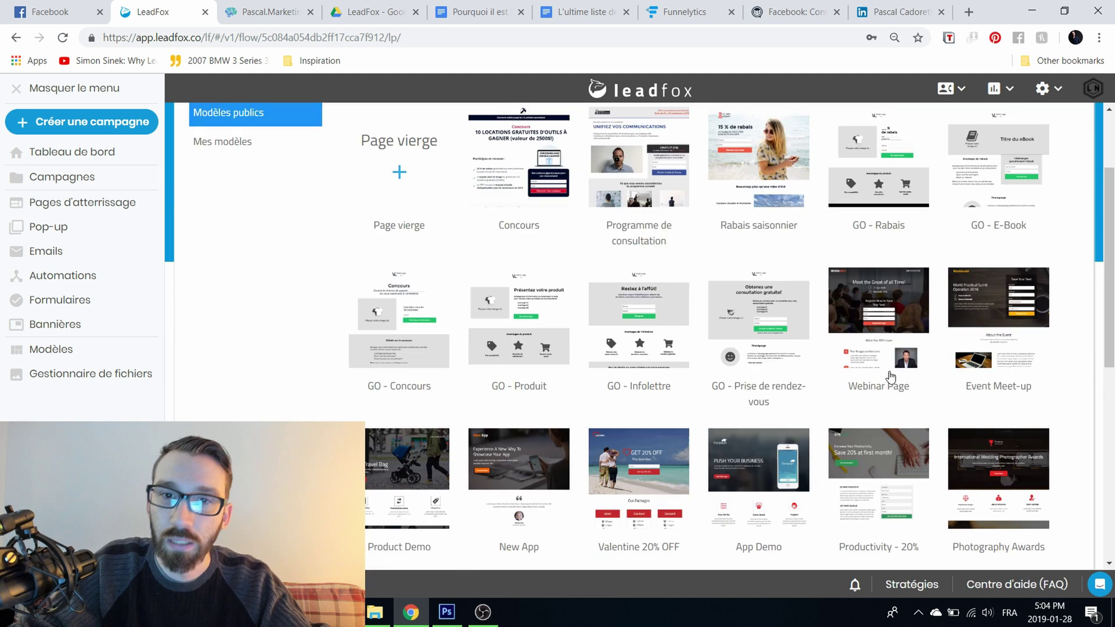
Step: Preview the Valentine 20% OFF template at tablet, phone and desktop widths
left_click(646, 467)
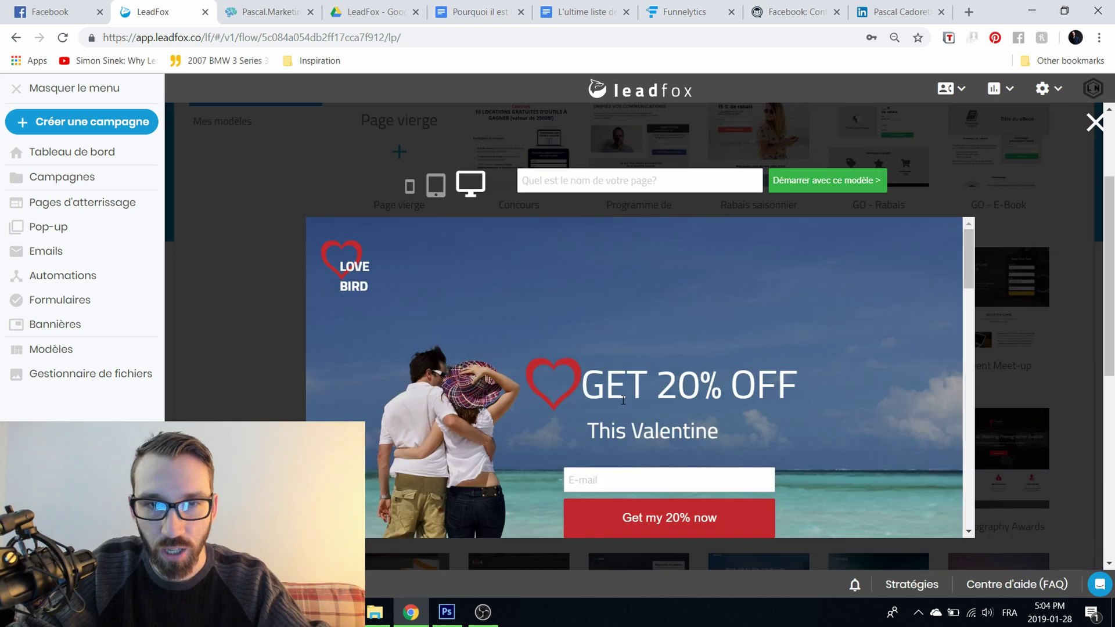
scroll(625, 397, "down", 1)
scroll(505, 319, "down", 10)
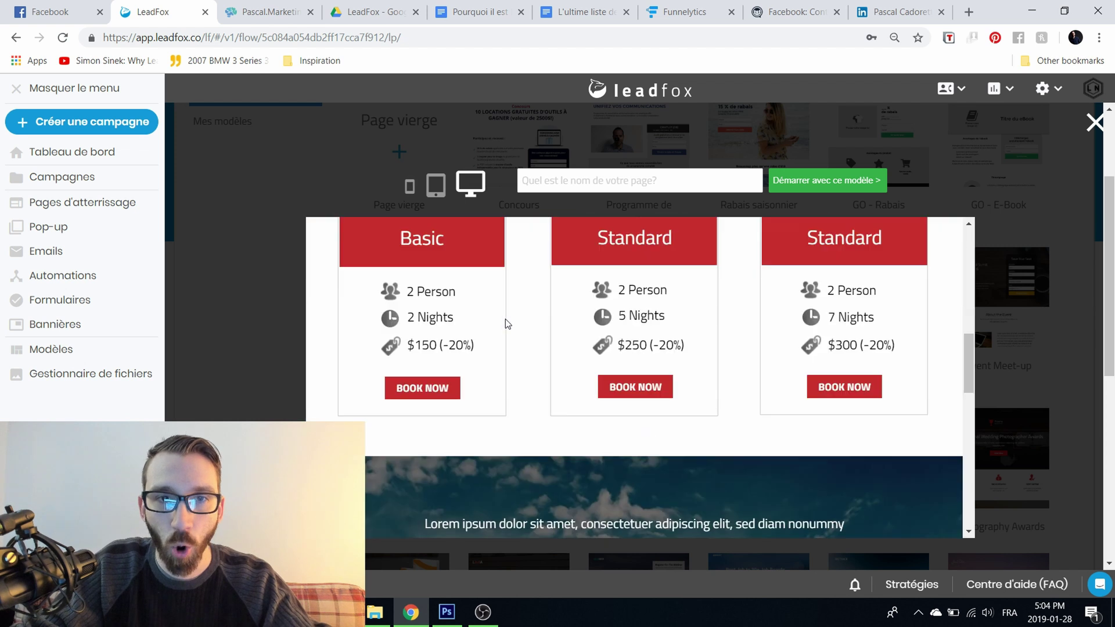
scroll(506, 319, "up", 2)
scroll(507, 324, "up", 10)
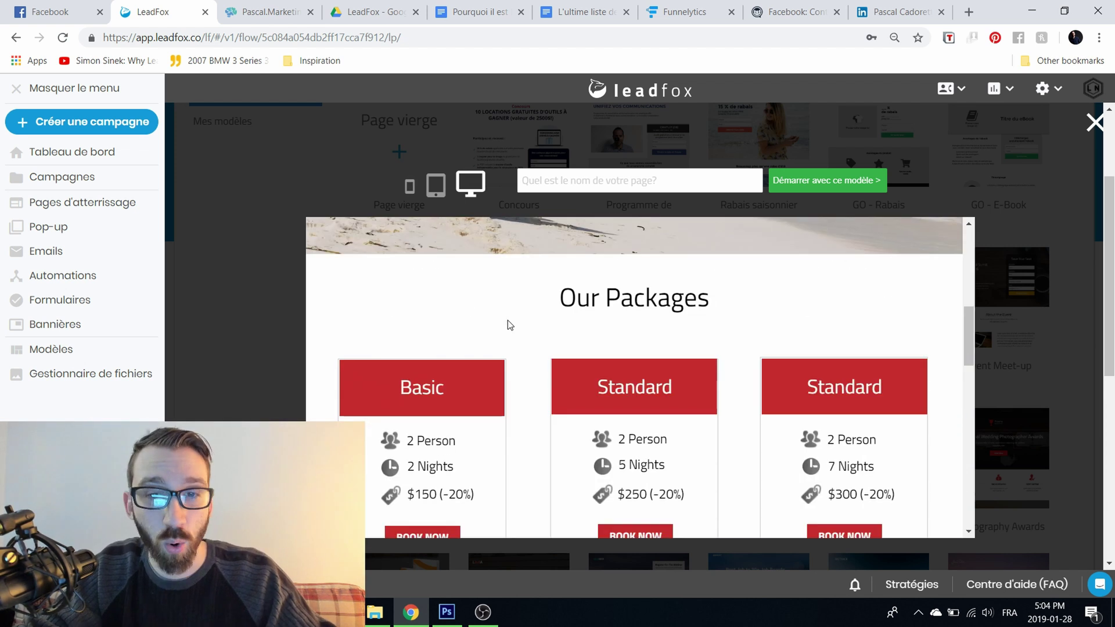
left_click(436, 185)
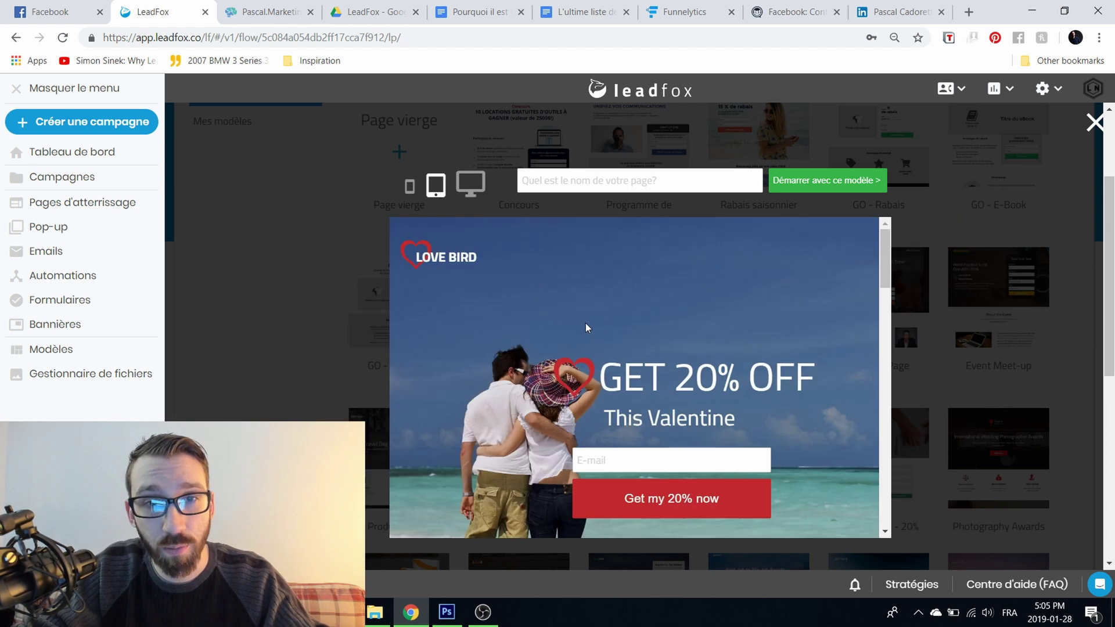
scroll(572, 313, "down", 5)
left_click(411, 189)
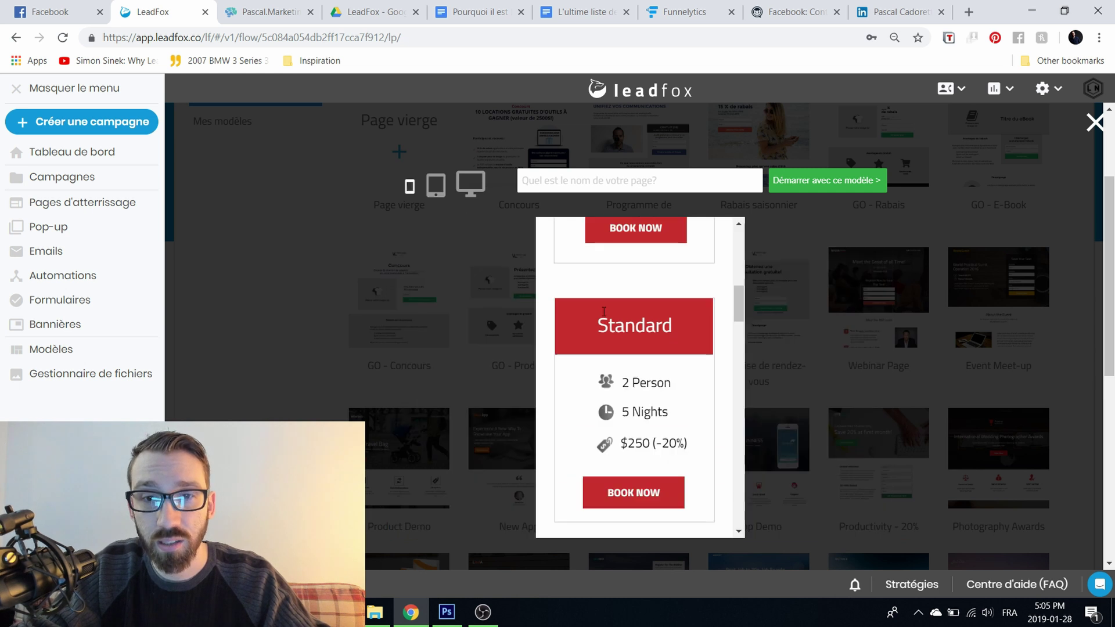
scroll(590, 274, "down", 12)
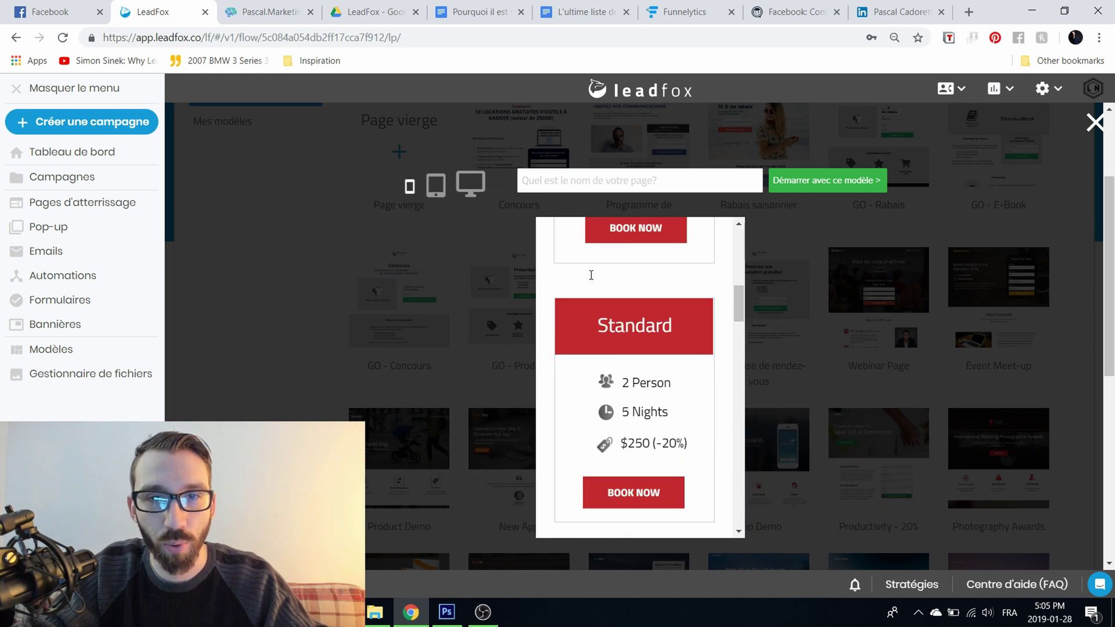
scroll(590, 279, "down", 3)
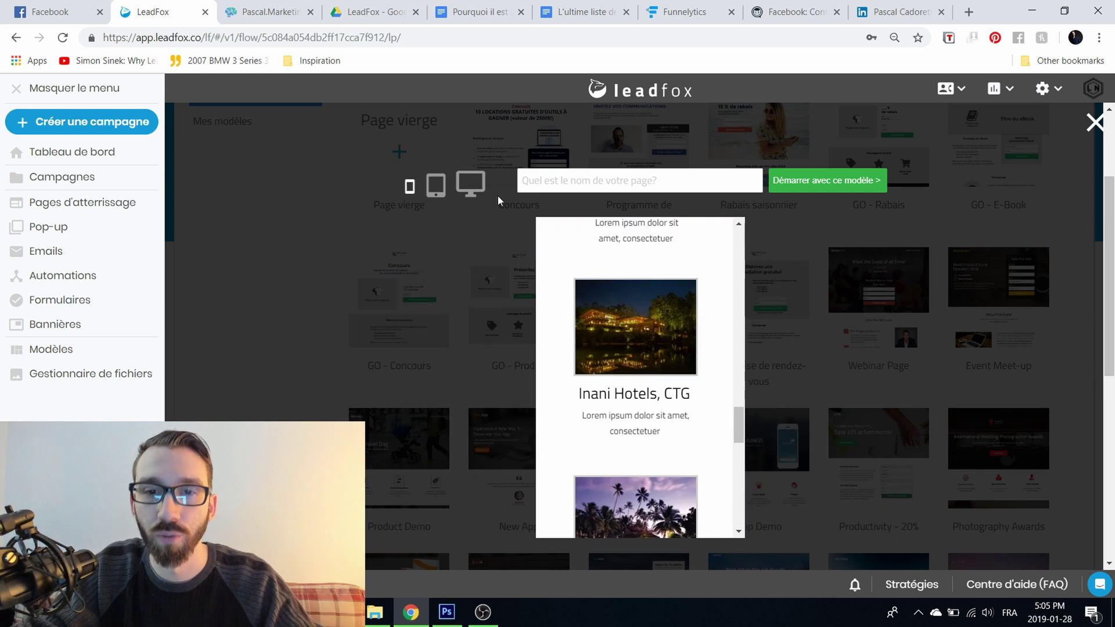
left_click(478, 182)
Step: Name the page 'TEST DE PAGE DATTERRISSAGAE' and create it from this template
left_click(634, 182)
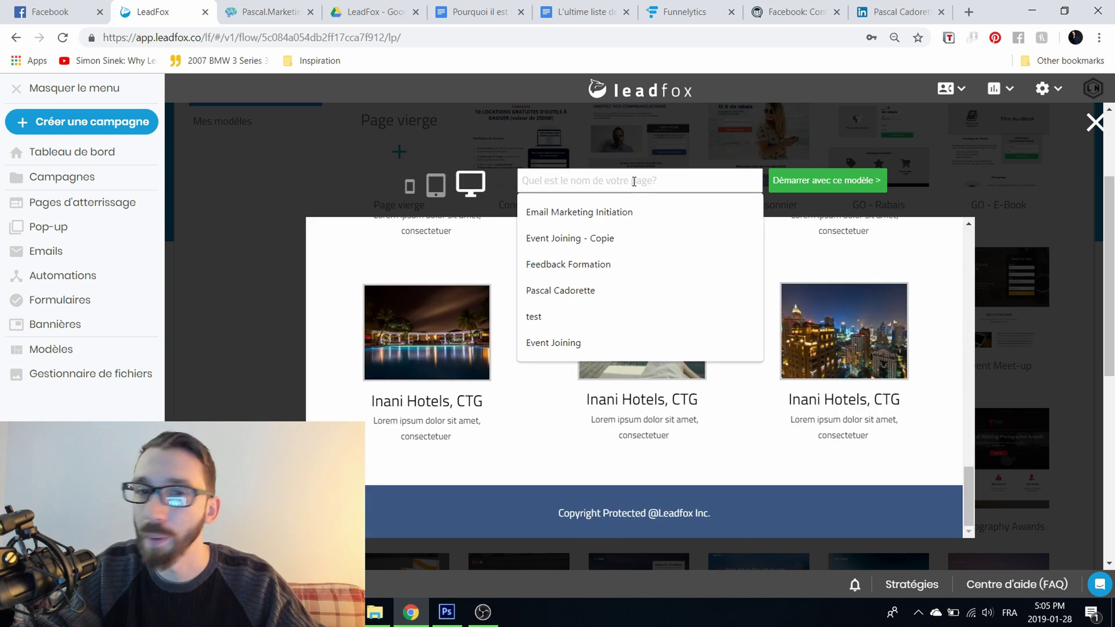
type("TEST DE")
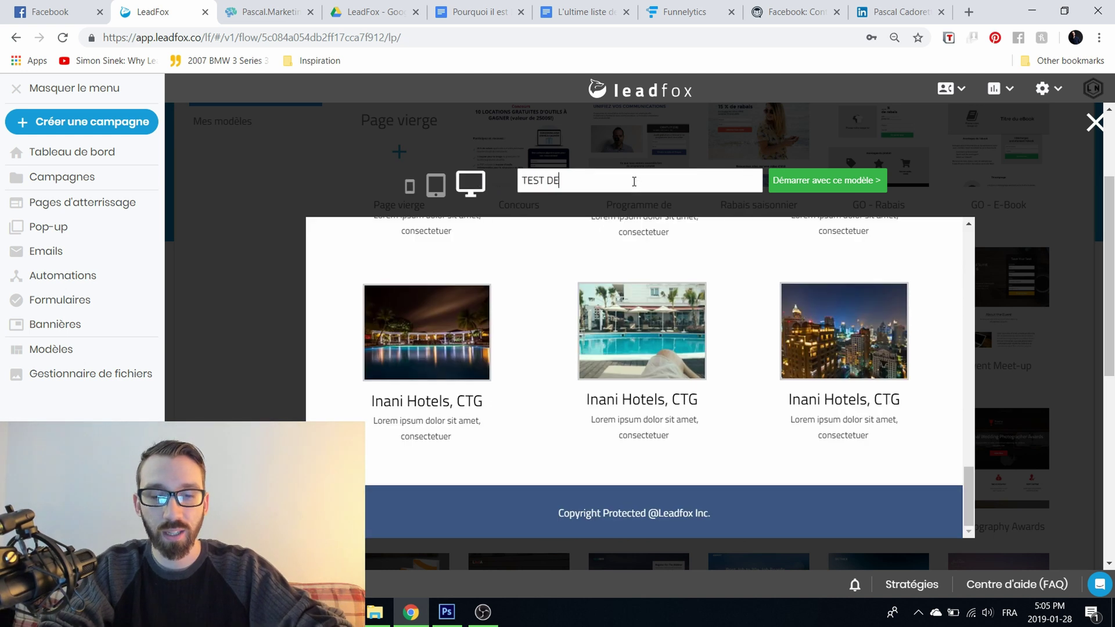
type(" PAGE DATTERRISSAGAE")
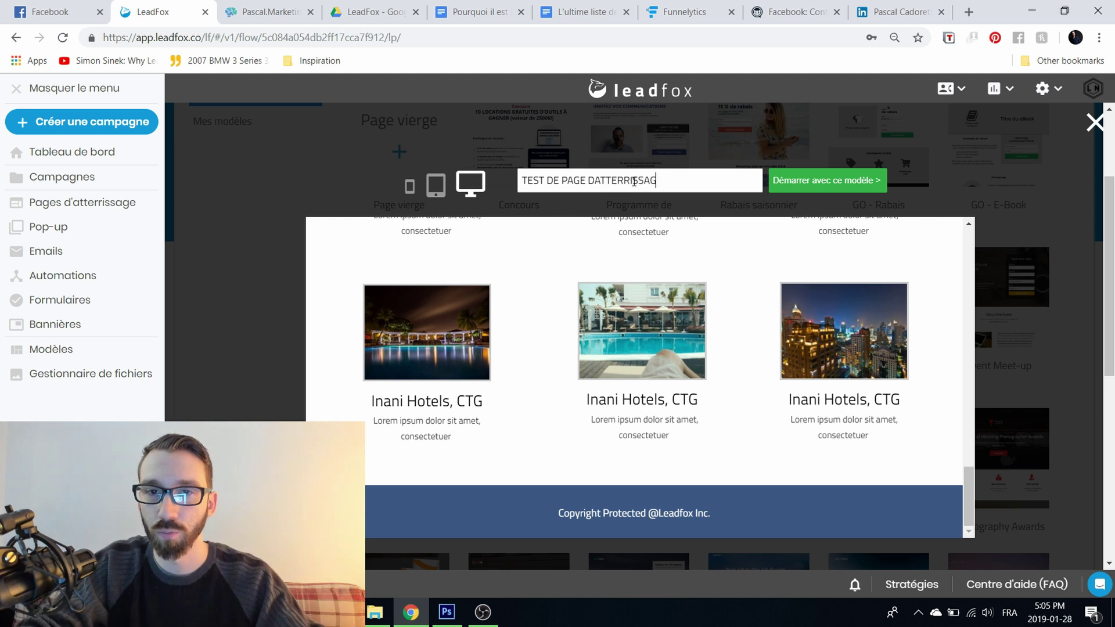
left_click(845, 181)
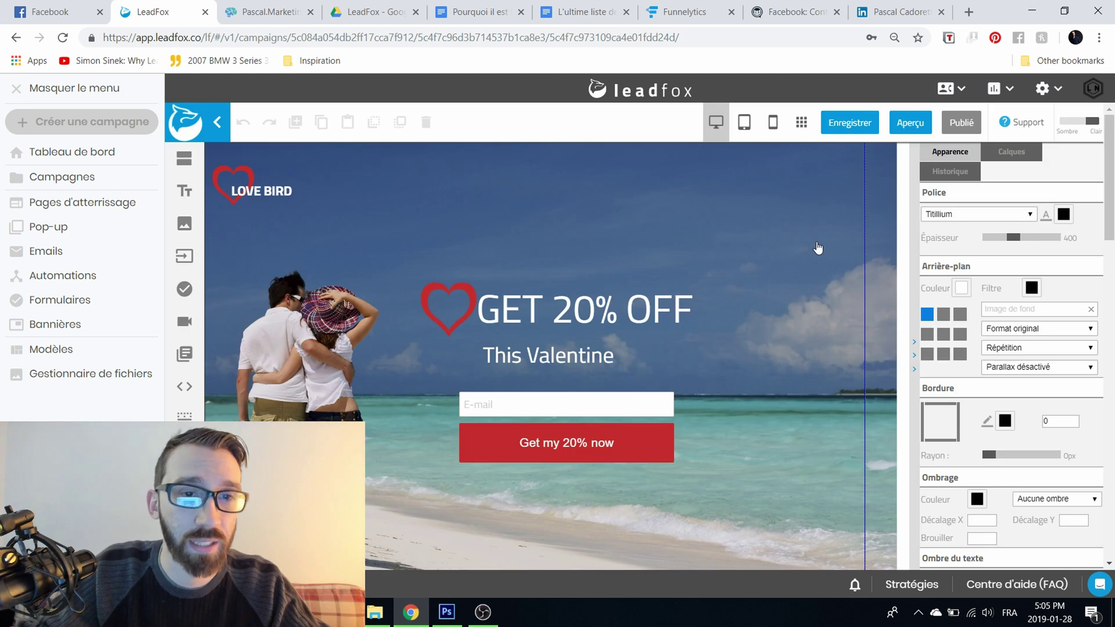
Step: Edit the GET 20% OFF heading, select all its text and colour it dark red
mouse_move(534, 305)
left_mouse_down()
mouse_move(541, 214)
mouse_move(546, 311)
left_mouse_up()
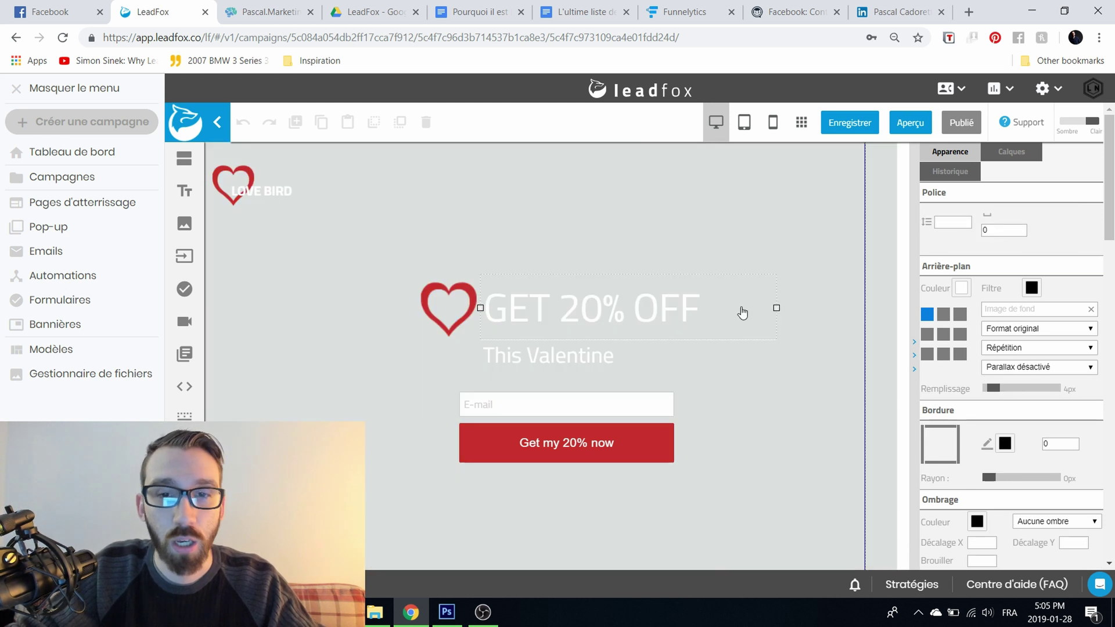
double_click(650, 295)
type("TEST")
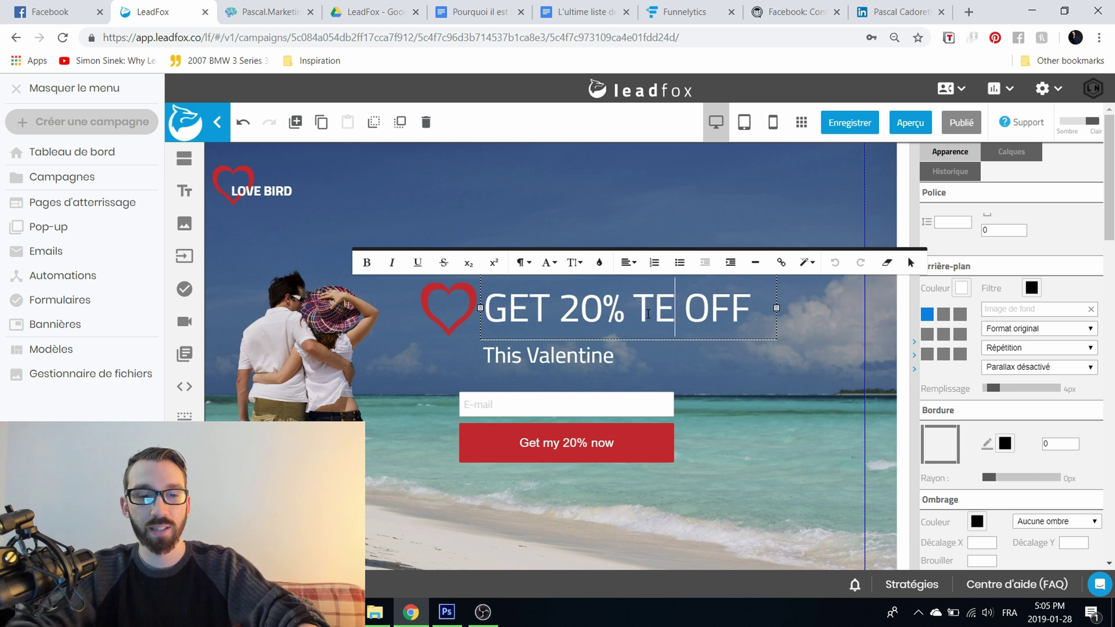
key("BackSpace")
key("BackSpace")
key("BackSpace")
key("BackSpace")
key("BackSpace")
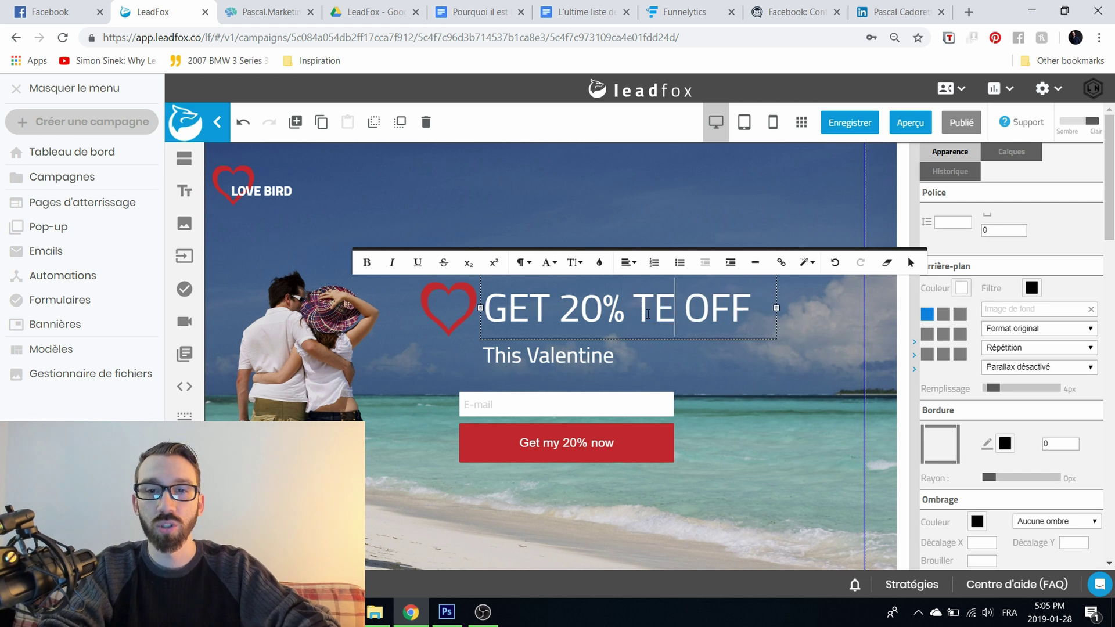
type("a")
key("BackSpace")
key("ctrl+a")
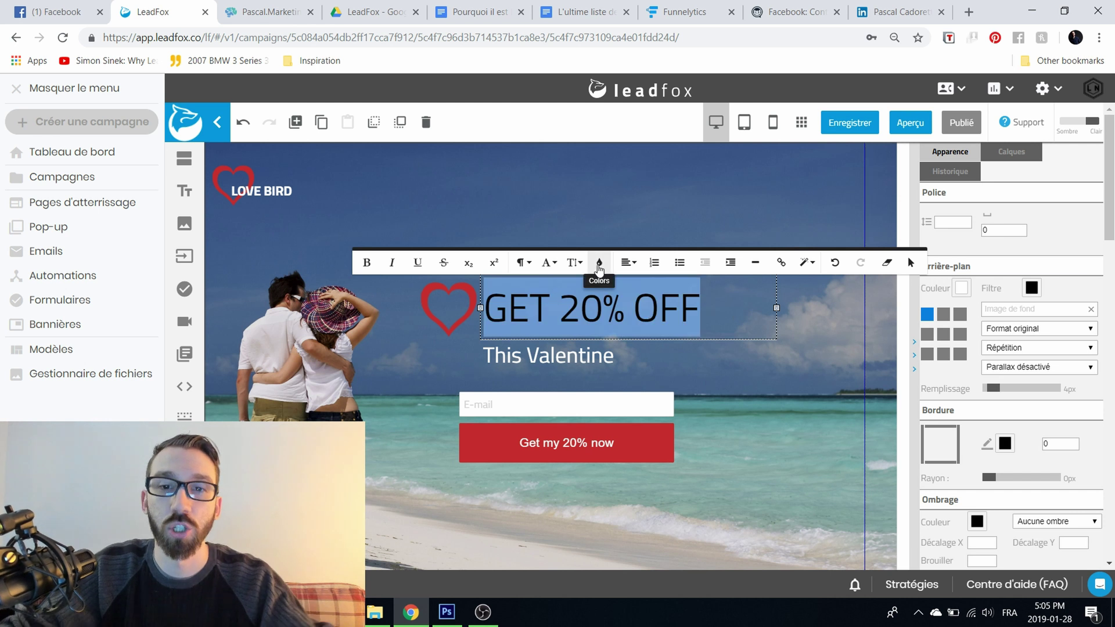
left_click(599, 263)
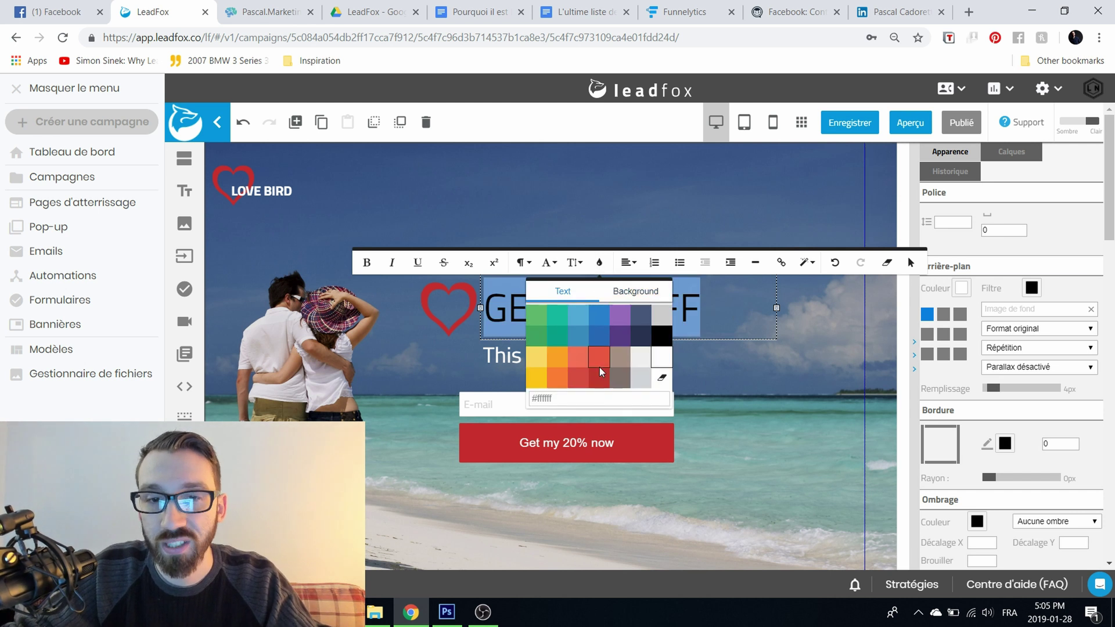
left_click(599, 369)
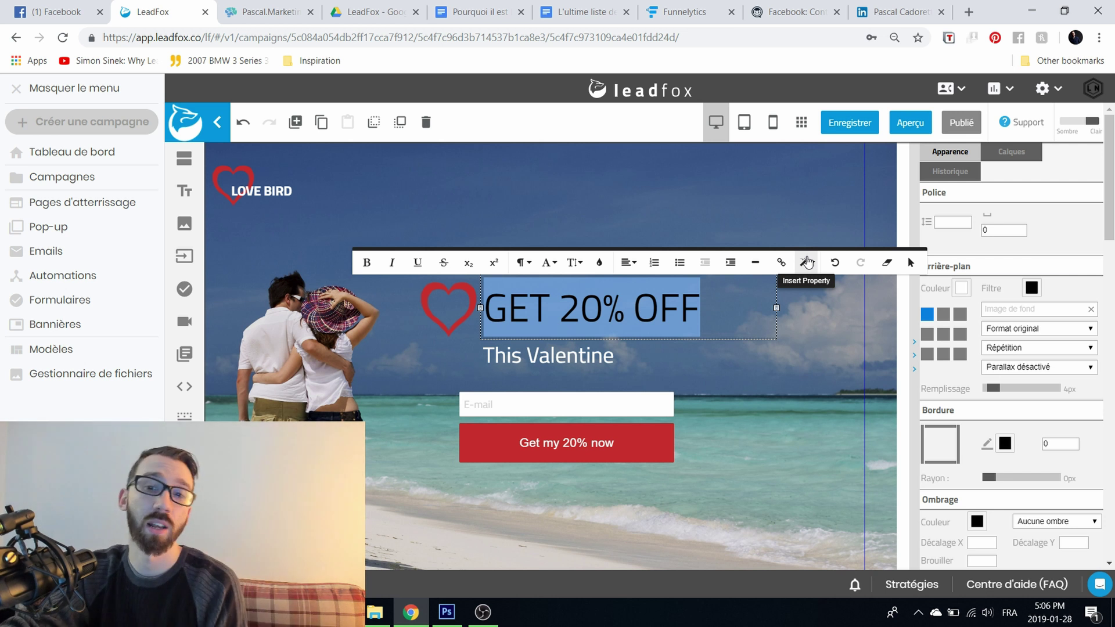
Step: Replace the heading text with 'Bonjour' followed by the Prénom {{firstname}} merge field
left_click(723, 315)
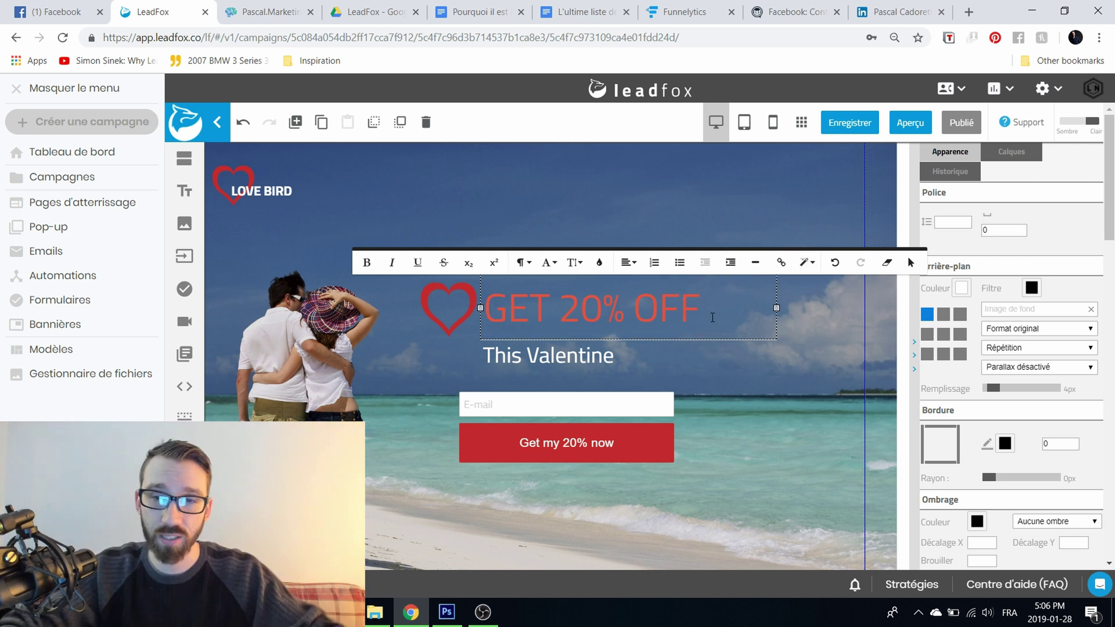
key("BackSpace")
key("BackSpace")
key("BackSpace")
key("BackSpace")
key("BackSpace")
key("BackSpace")
key("BackSpace")
key("BackSpace")
type("Bonjour")
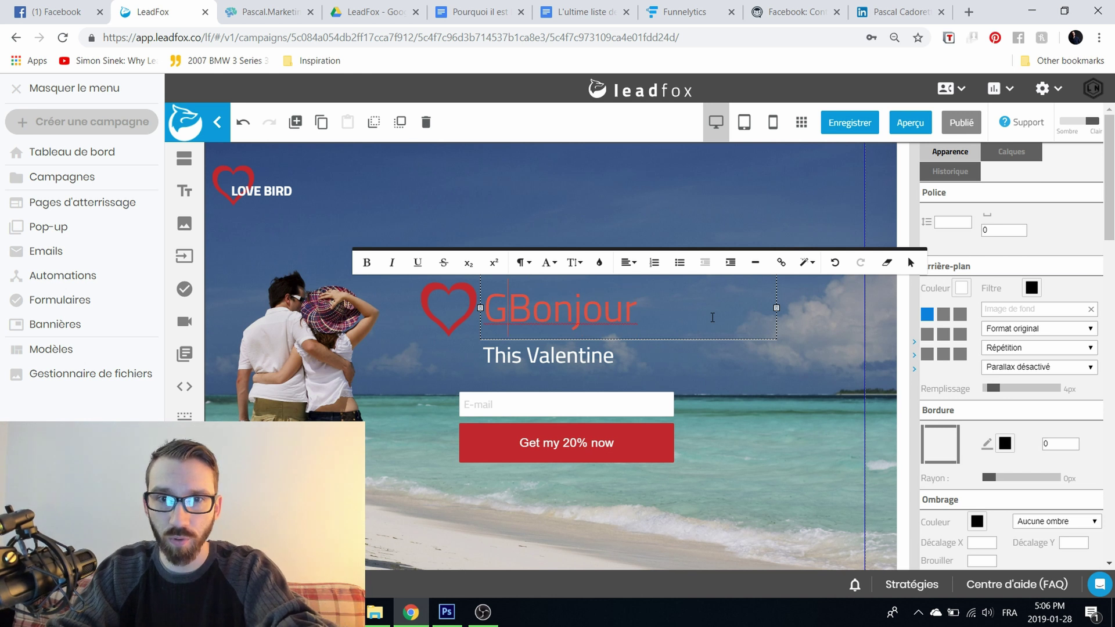
key("BackSpace")
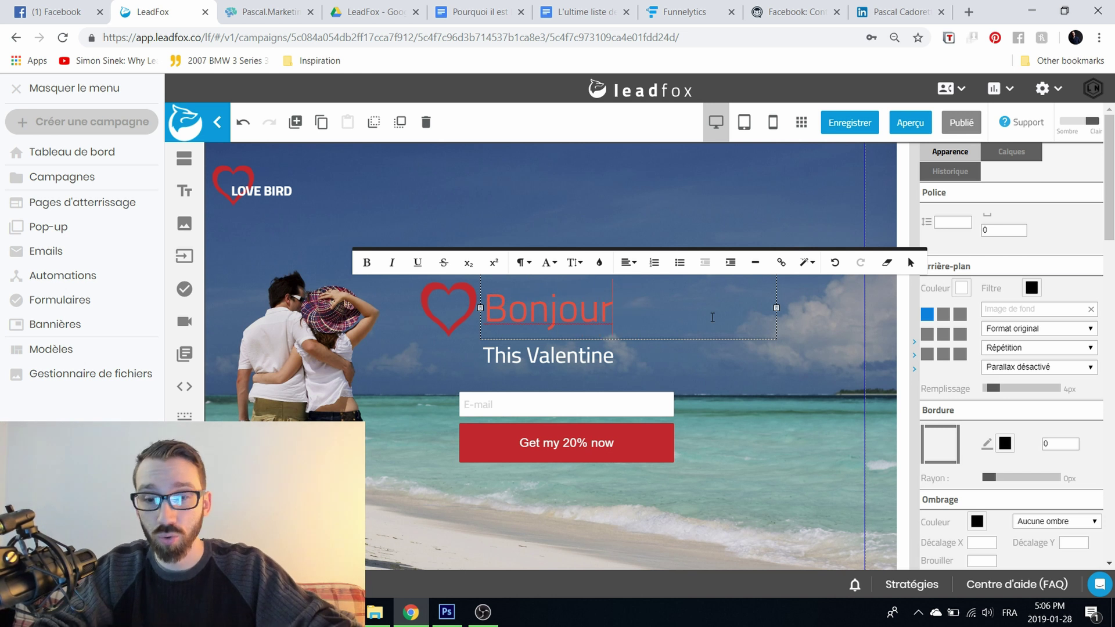
left_click(807, 262)
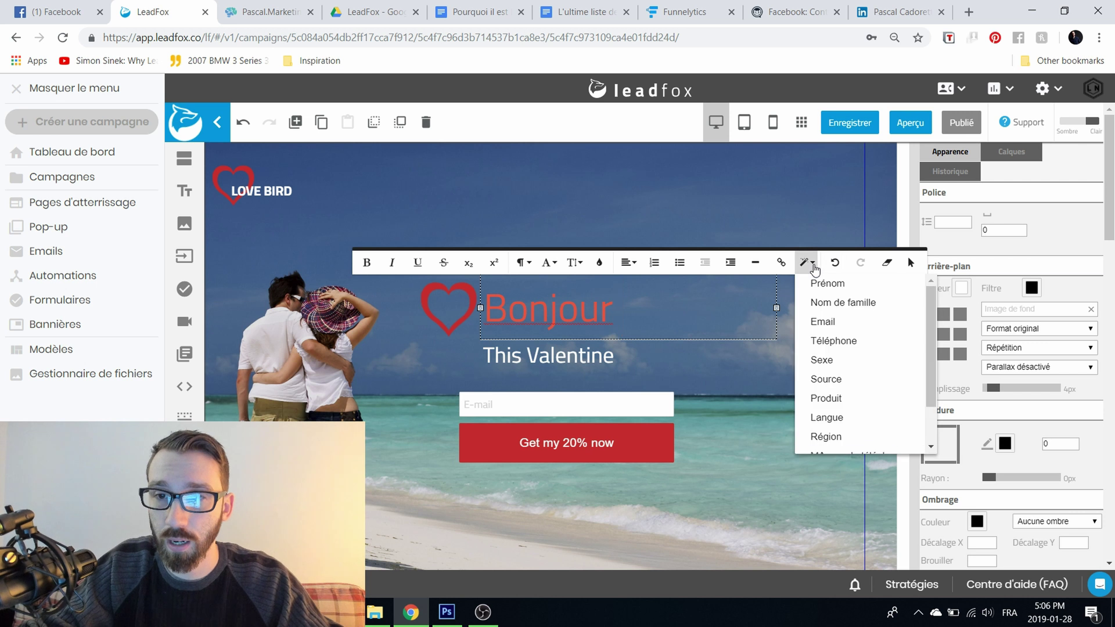
left_click(827, 282)
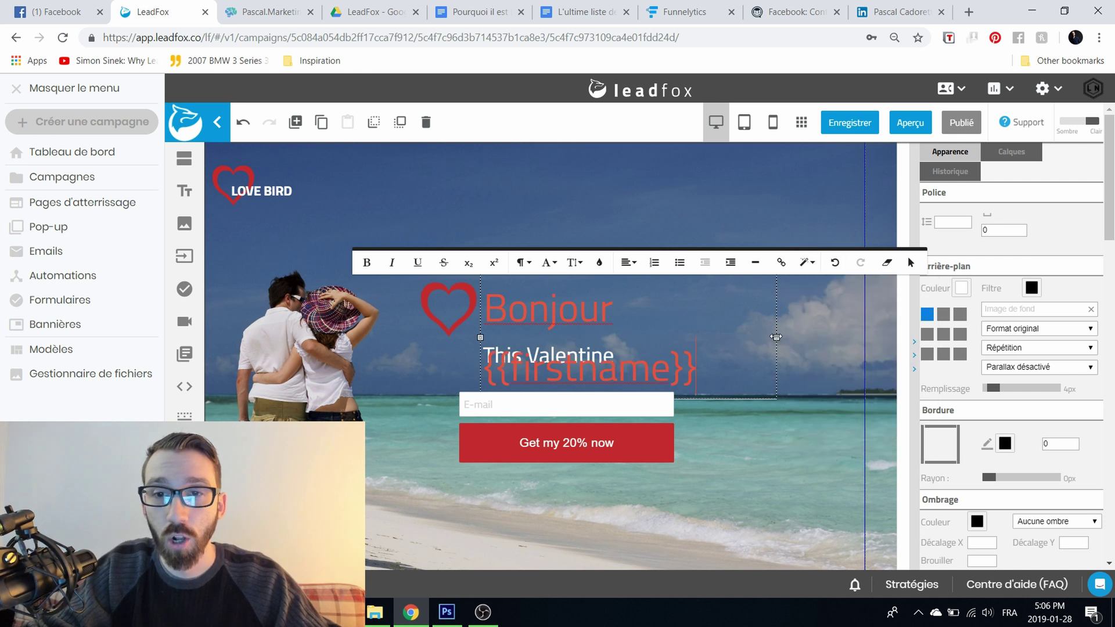
Step: Widen the headline onto one line, recolour {{firstname}} red, and shift the block left beside the heart
left_click_drag(776, 337, 873, 334)
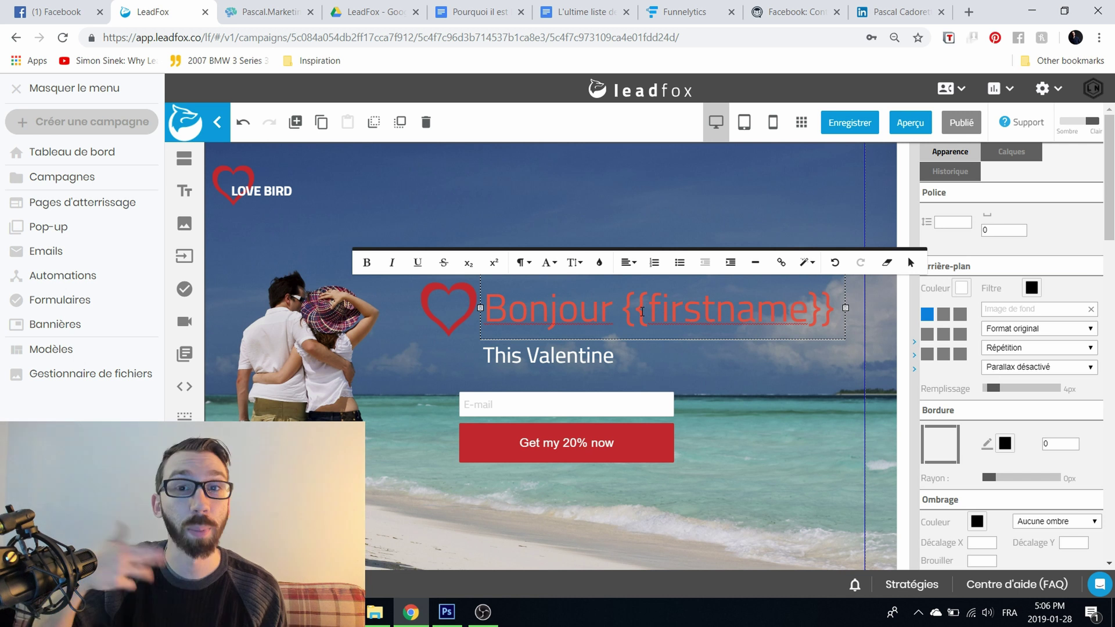
left_click_drag(621, 312, 845, 294)
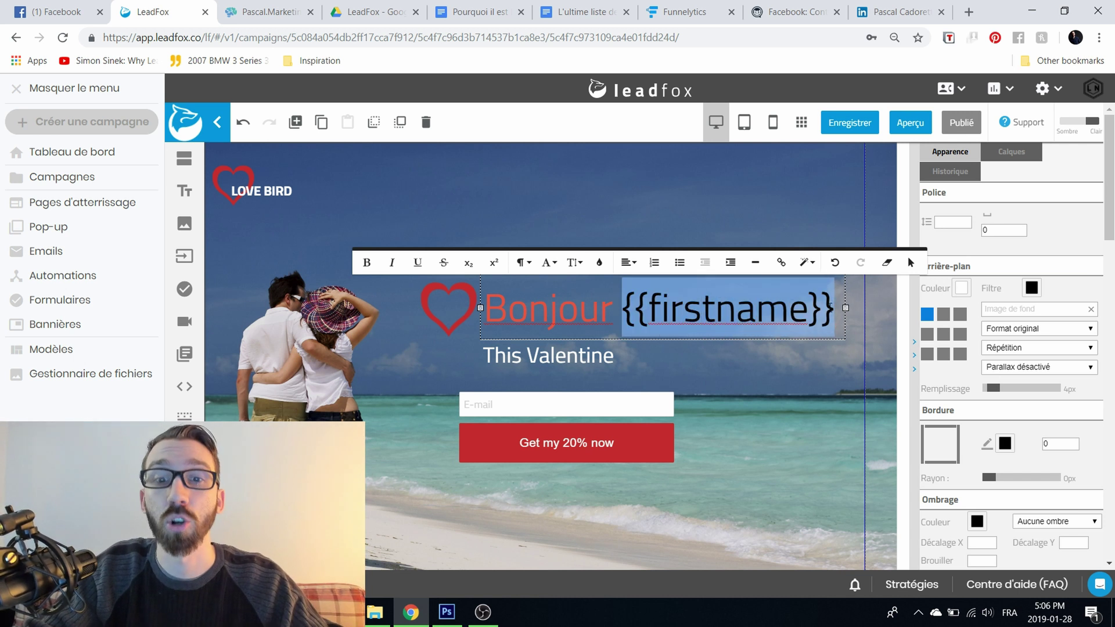
left_click(764, 371)
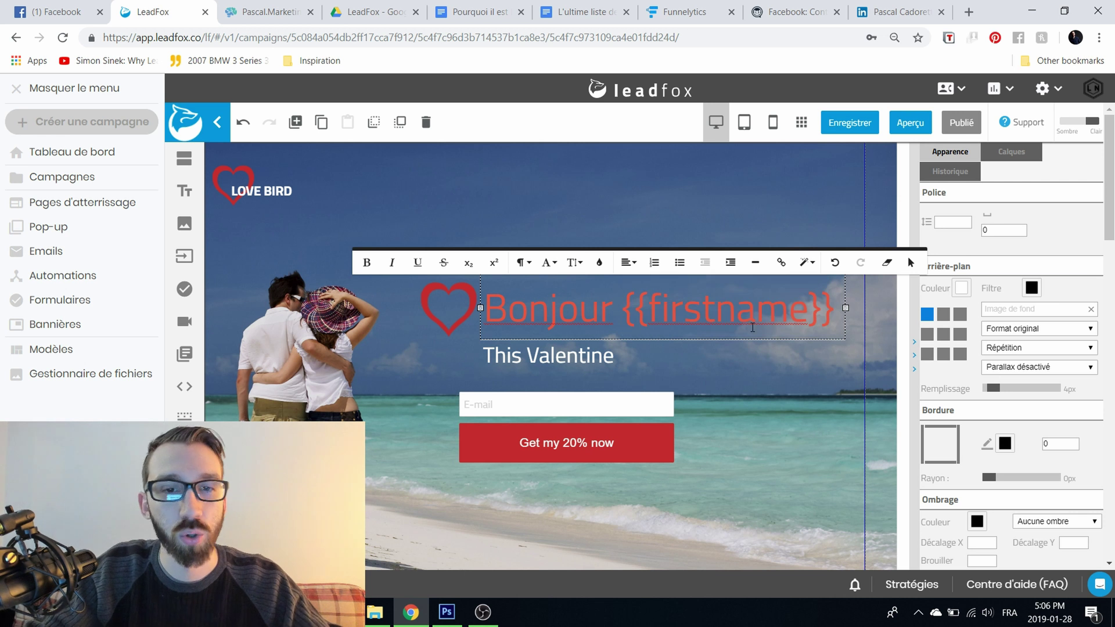
left_click_drag(525, 312, 440, 315)
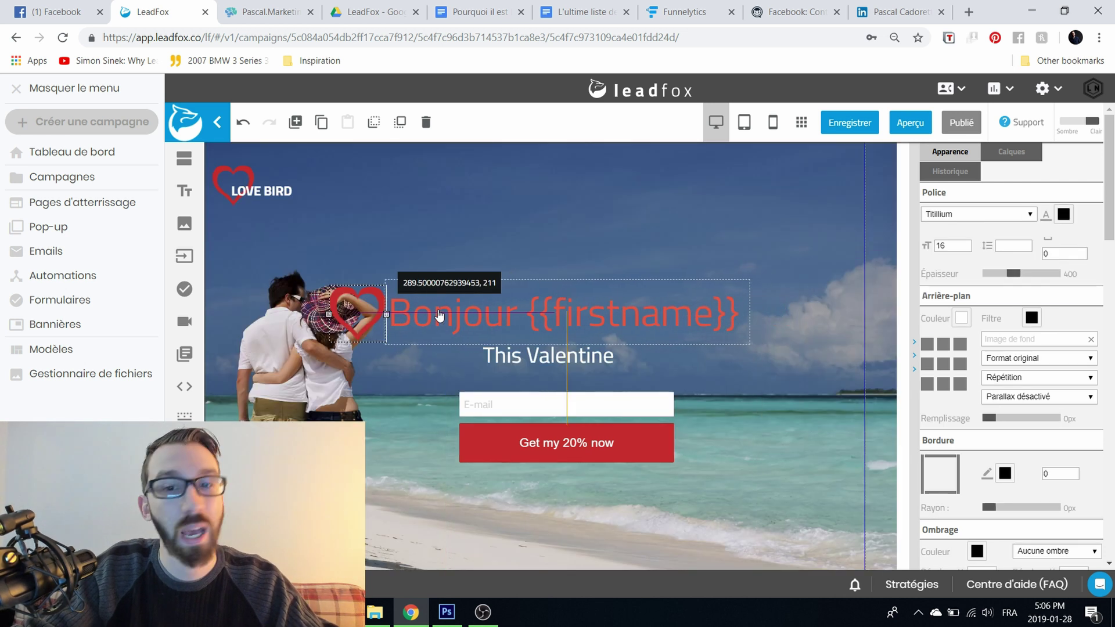
Step: Place the shrunken red heart right before the Bonjour {{firstname}} headline text
left_click(594, 214)
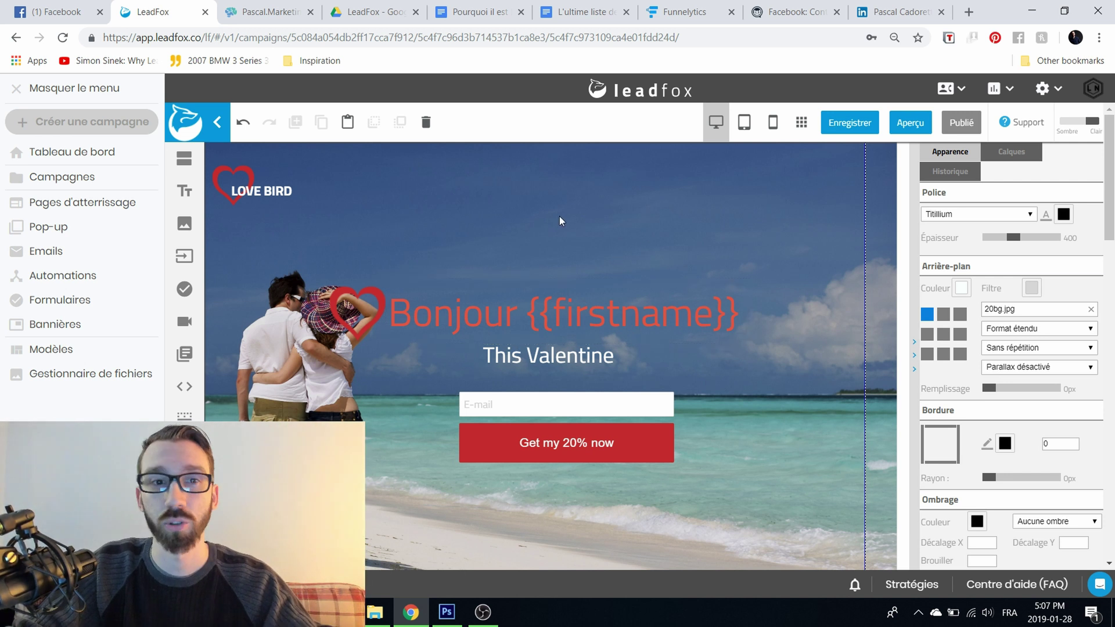
left_click_drag(388, 283, 368, 309)
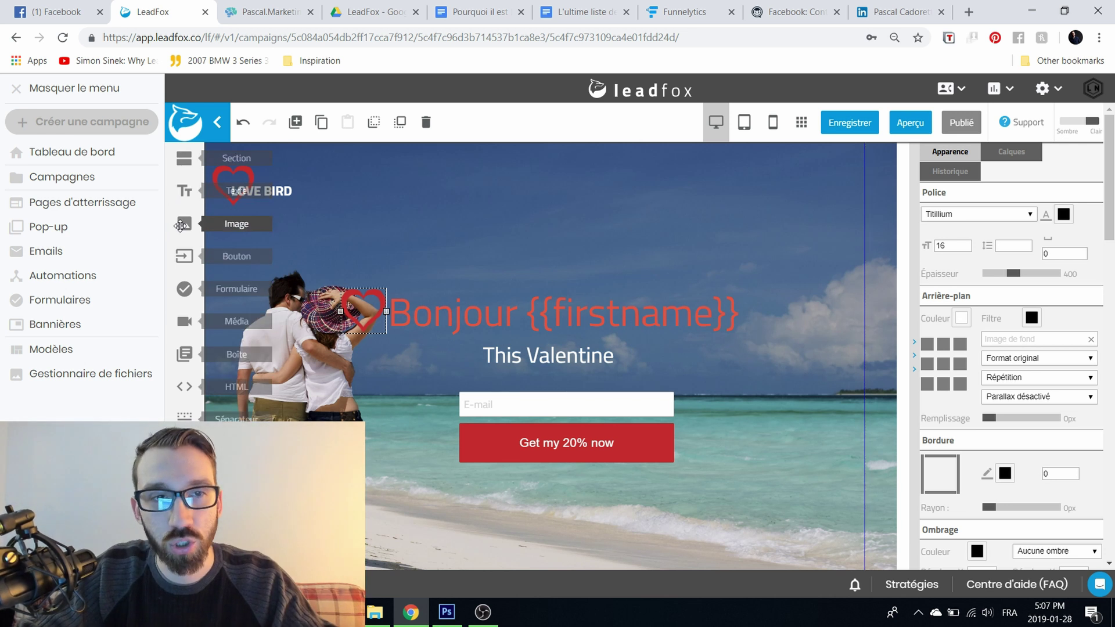
Step: Add an enlarged Bouton near the top, then create a new Formulaire named TESTTEST
left_click_drag(184, 256, 642, 264)
left_click(491, 240)
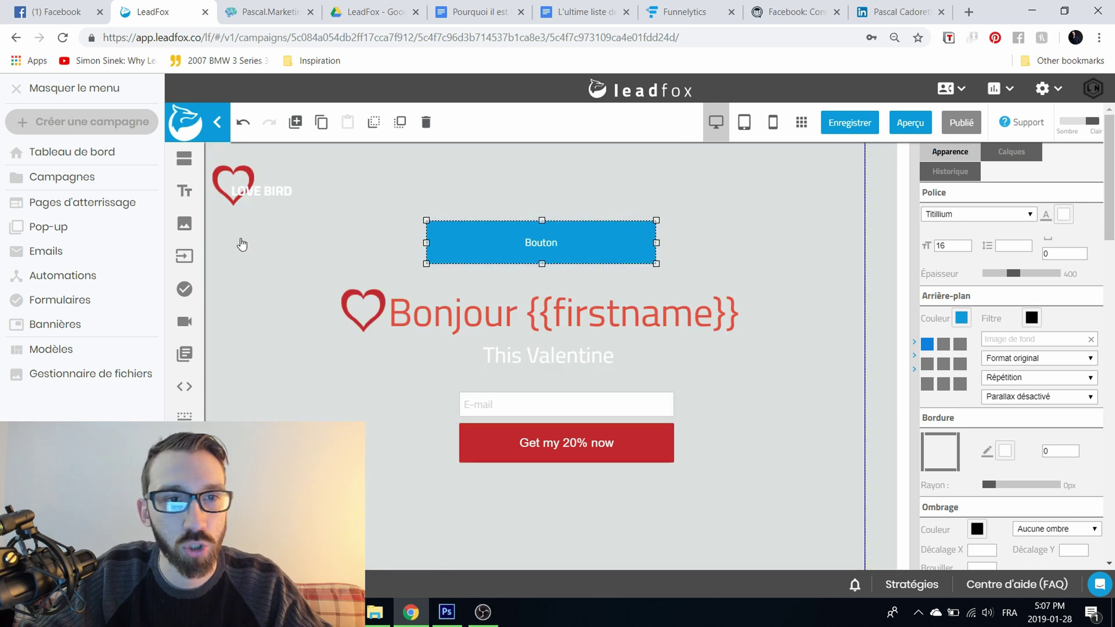
left_click_drag(186, 290, 316, 254)
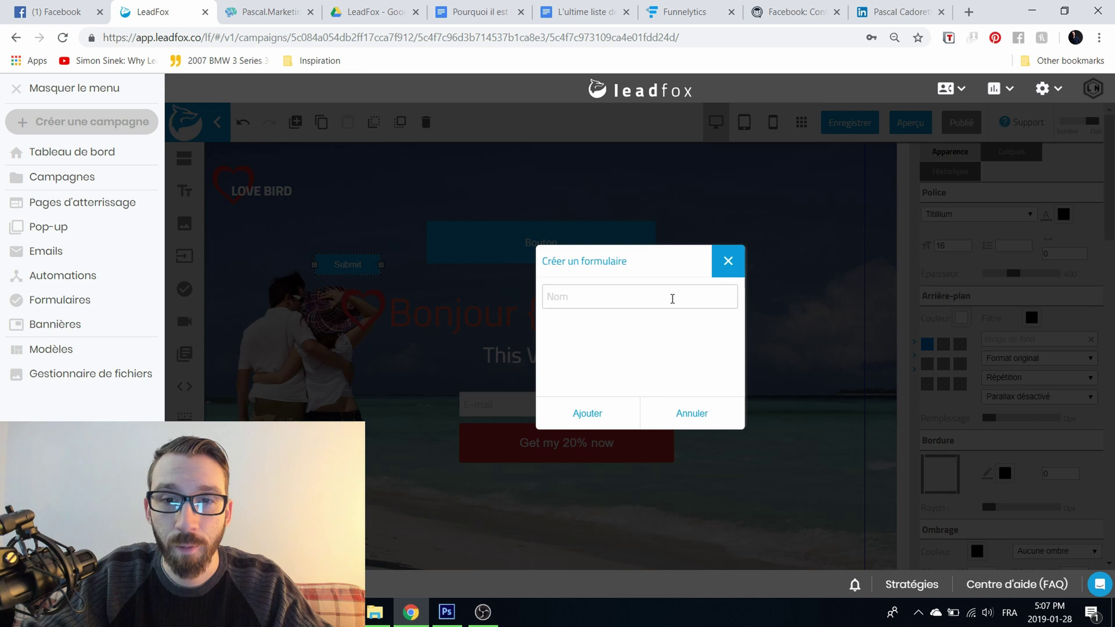
left_click(671, 296)
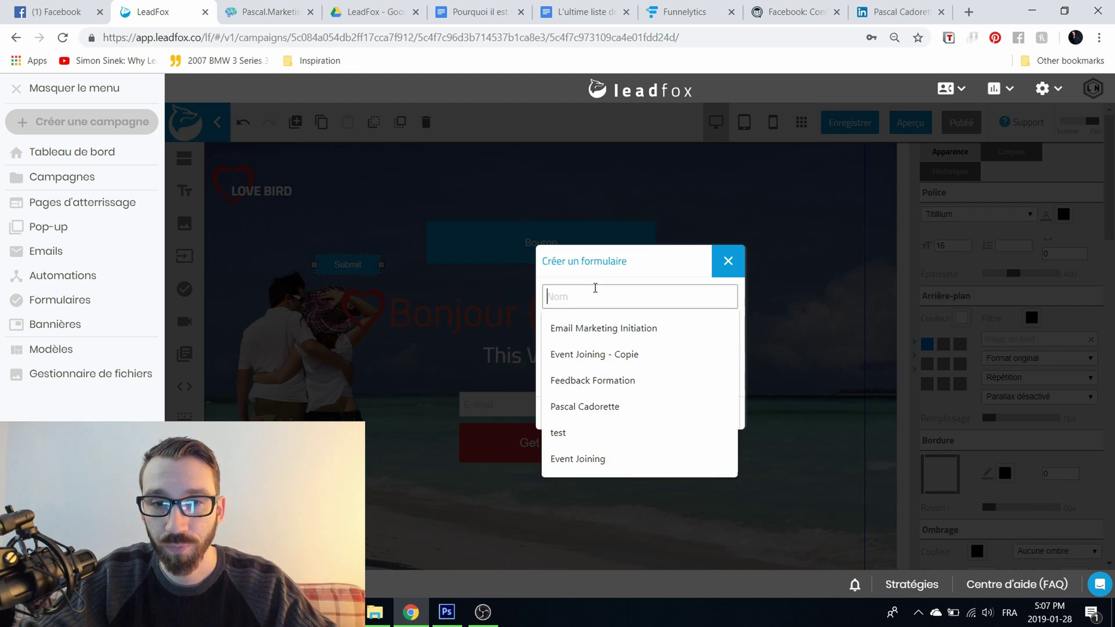
type("TESTTEST")
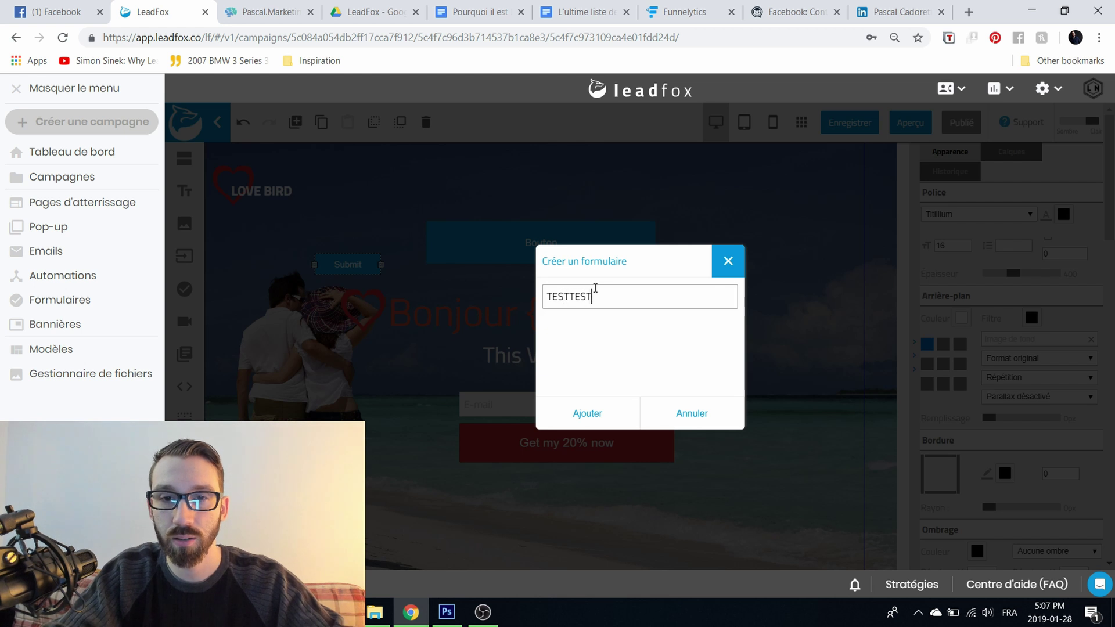
left_click(567, 416)
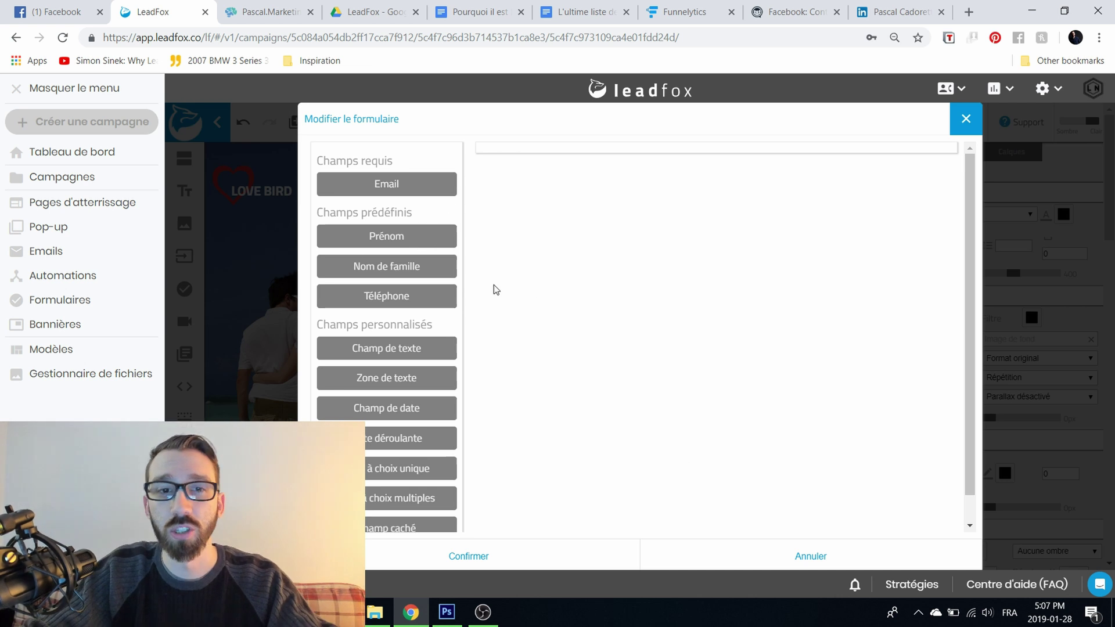
Step: Add Prénom, Nom de famille, Email, Téléphone, free text and date fields to the form
left_click(412, 240)
left_click(412, 267)
left_click(406, 198)
left_click(375, 299)
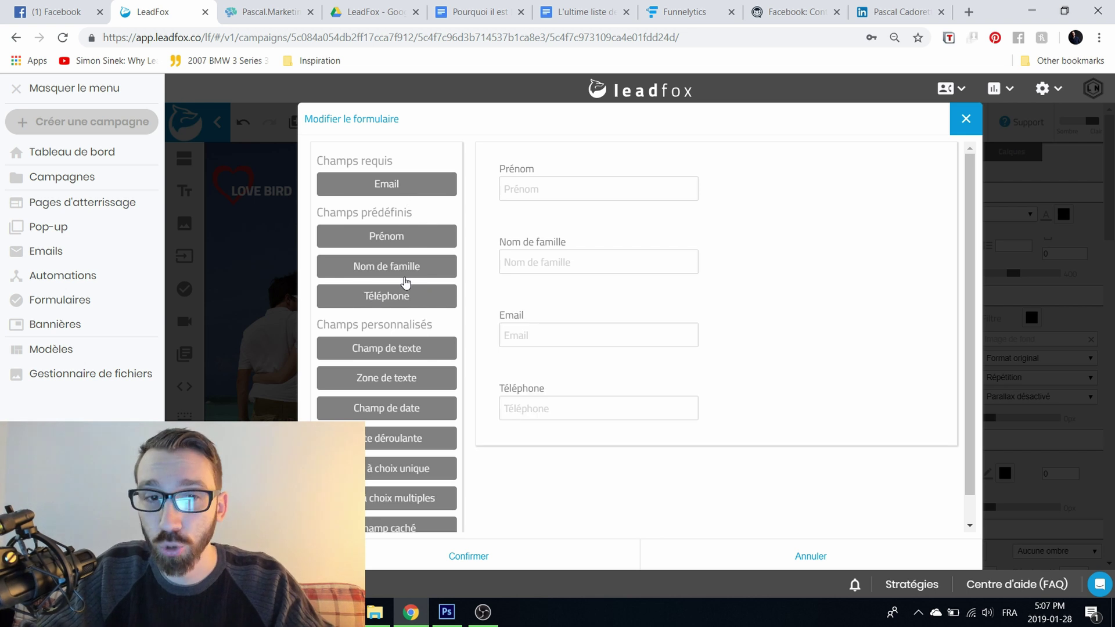
scroll(490, 299, "down", 1)
left_click(400, 316)
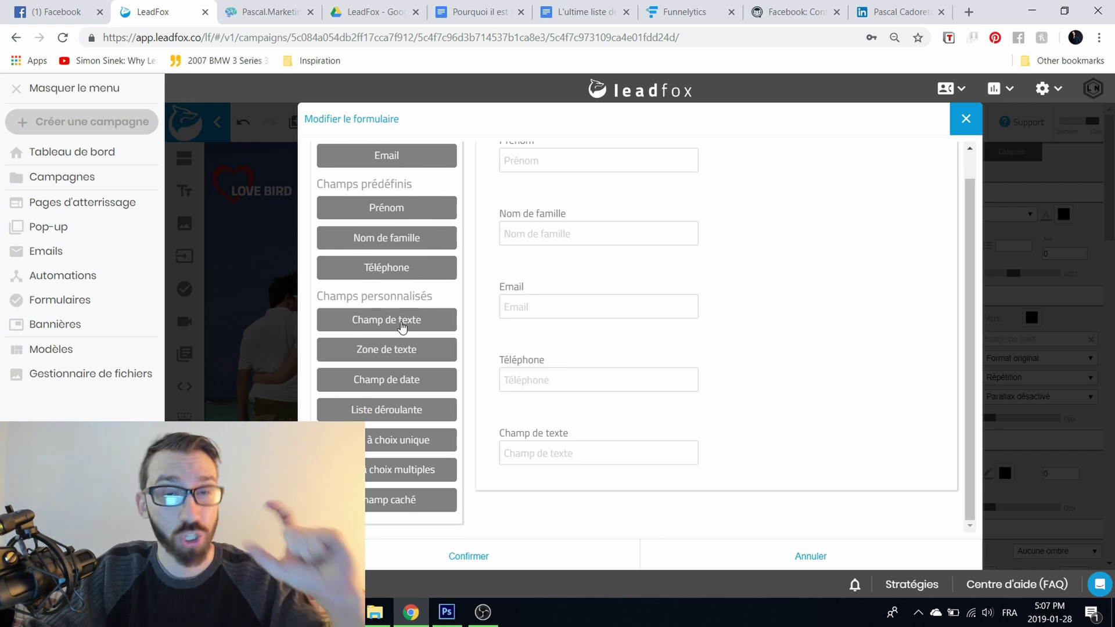
left_click(399, 383)
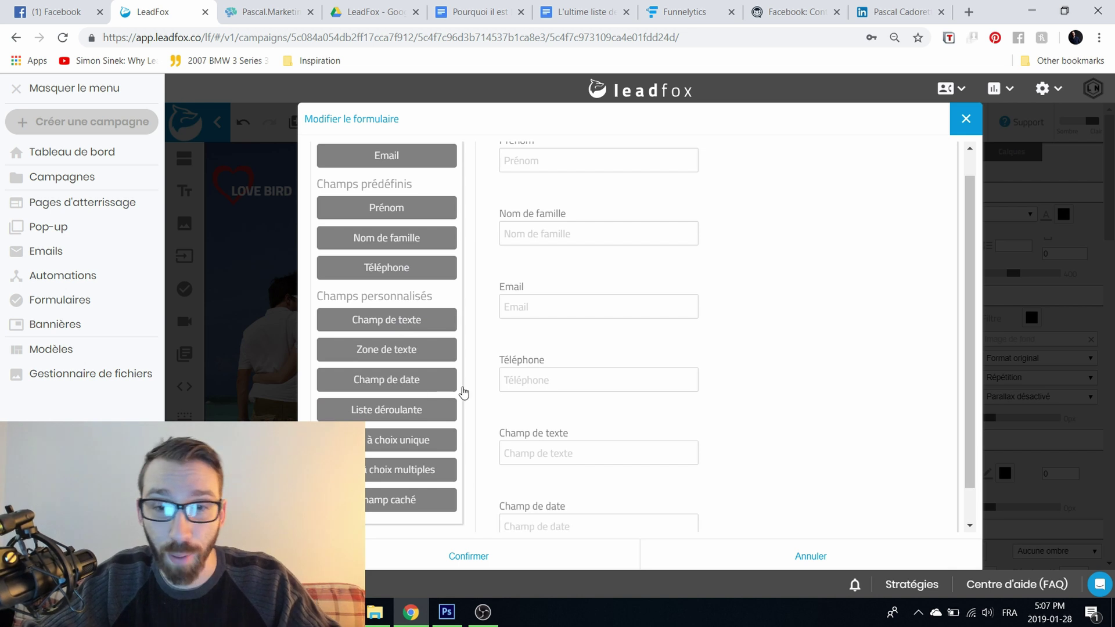
Step: Add dropdown, single-choice list, multiple-choice list and hidden fields to the form
scroll(416, 389, "down", 1)
left_click(424, 376)
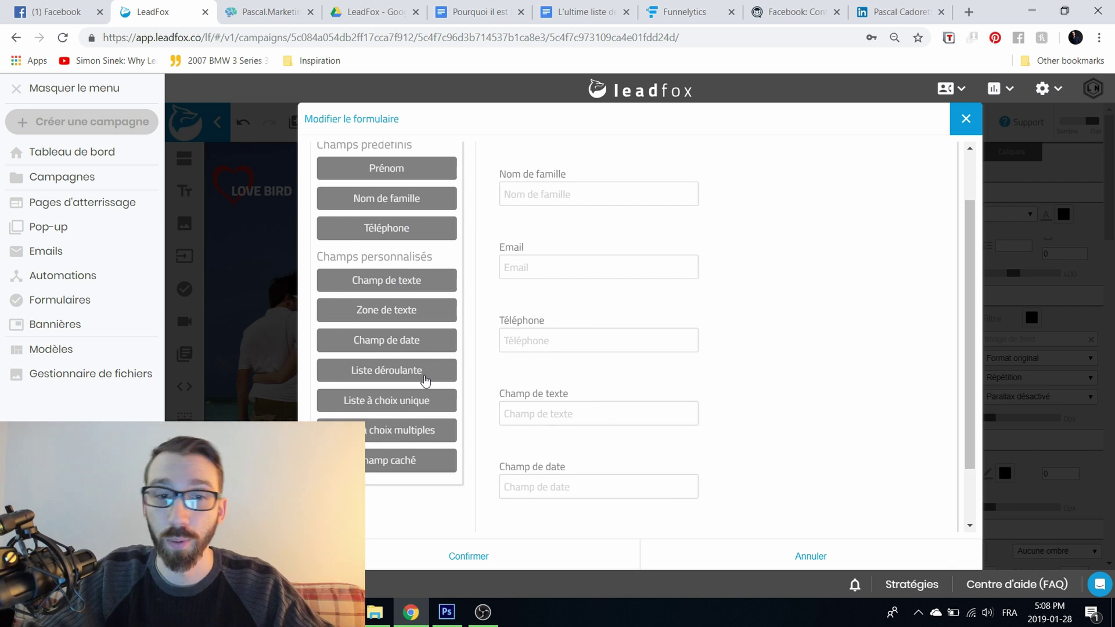
scroll(584, 356, "down", 2)
left_click(409, 328)
scroll(644, 396, "down", 2)
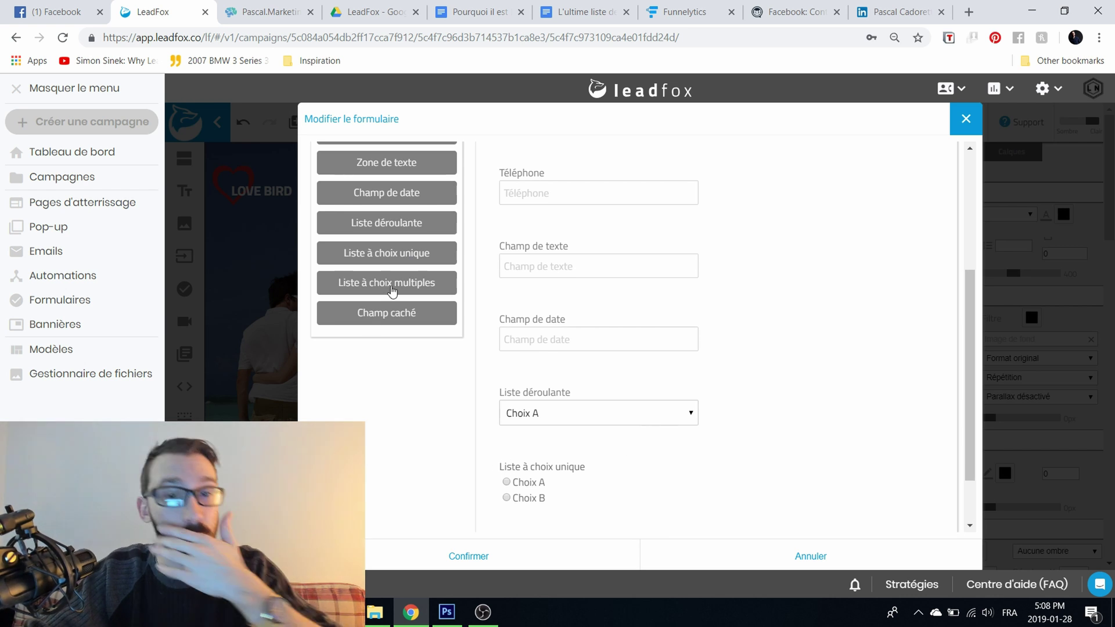
left_click(389, 289)
scroll(682, 367, "down", 2)
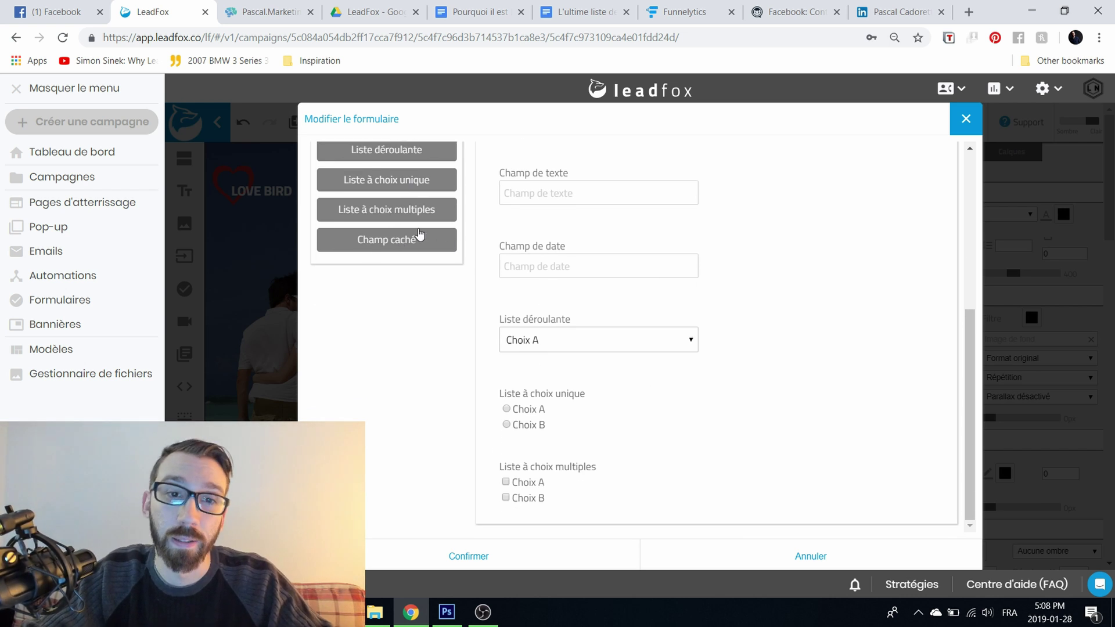
left_click(413, 249)
scroll(700, 299, "down", 2)
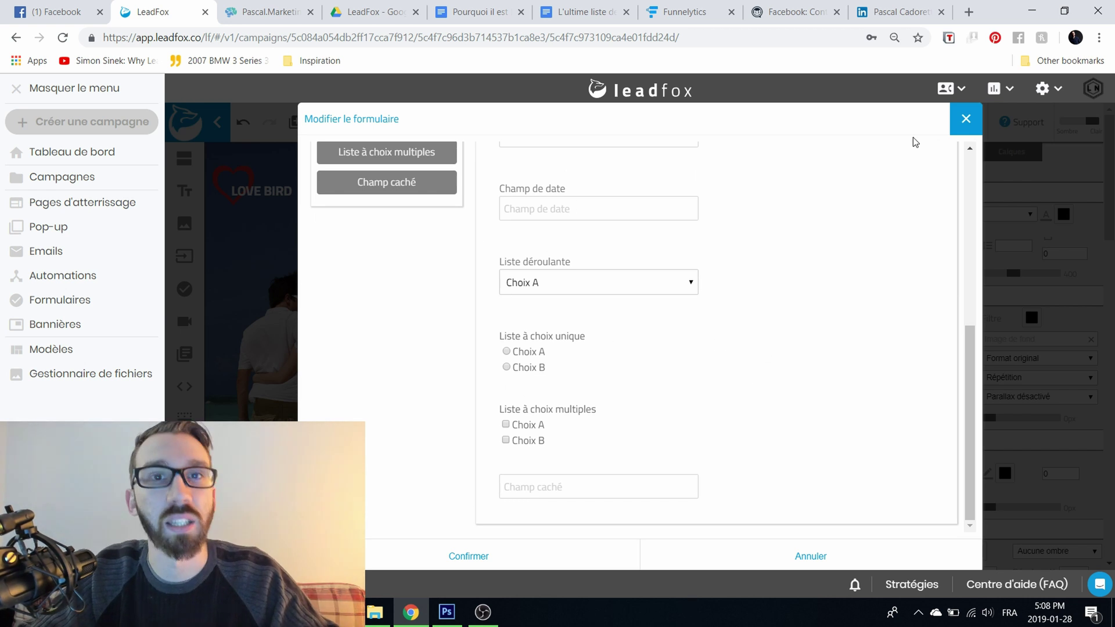
Step: Move Prénom below Nom de famille, check Email, then cancel the editor and select the blue button
scroll(597, 428, "up", 12)
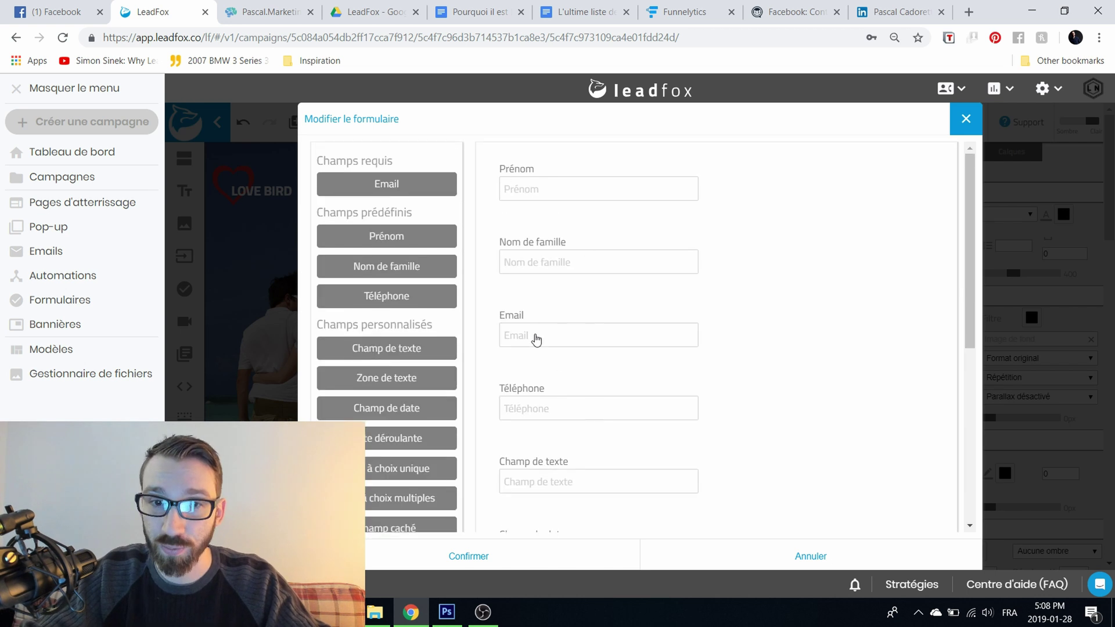
left_click(606, 193)
left_click(684, 153)
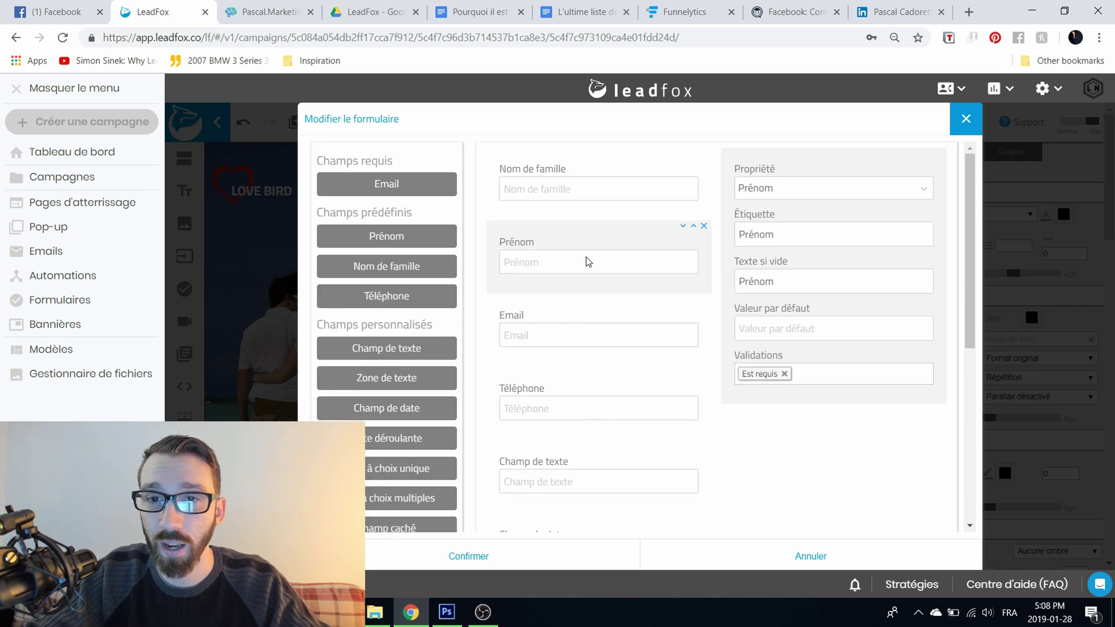
left_click(578, 344)
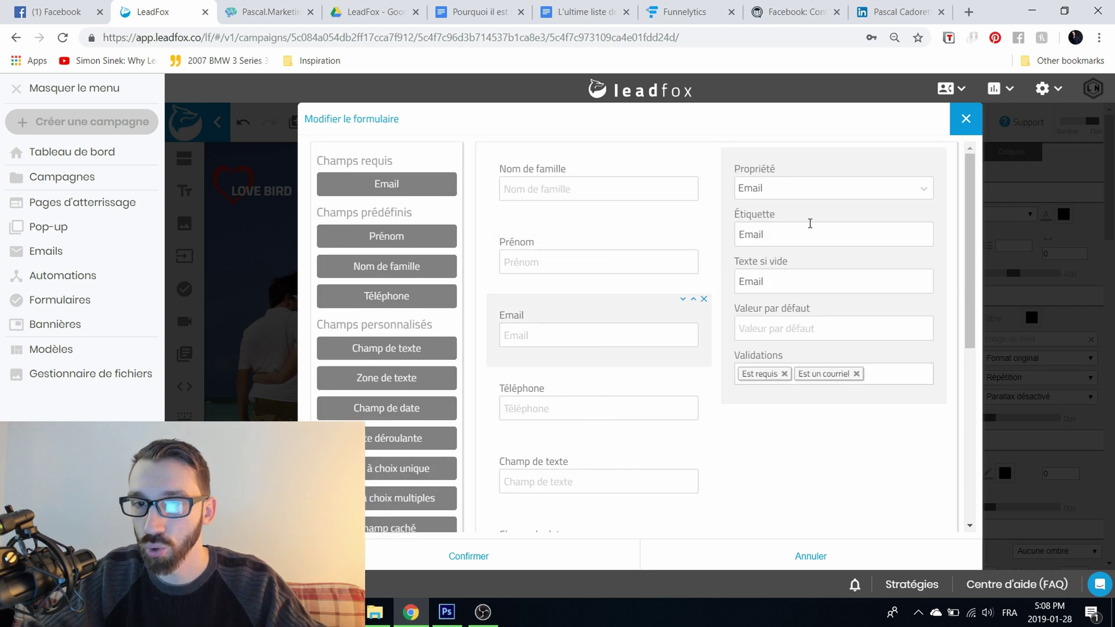
left_click(775, 556)
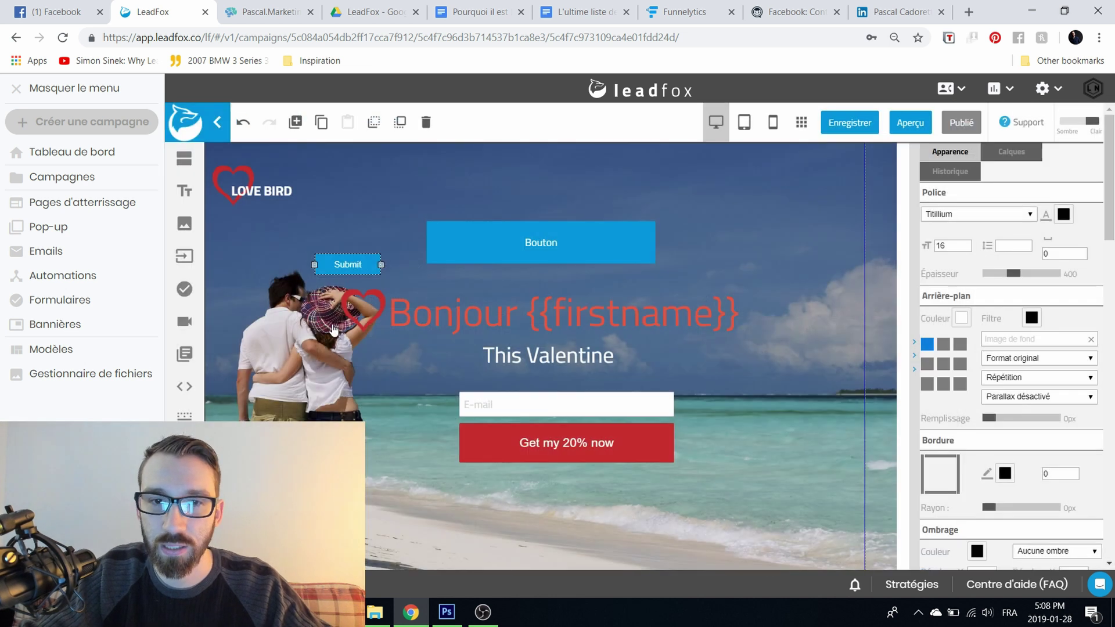
left_click(533, 260)
Step: Delete the blue button and drop an empty HTML block above the headline, closing its code editor
key("Delete")
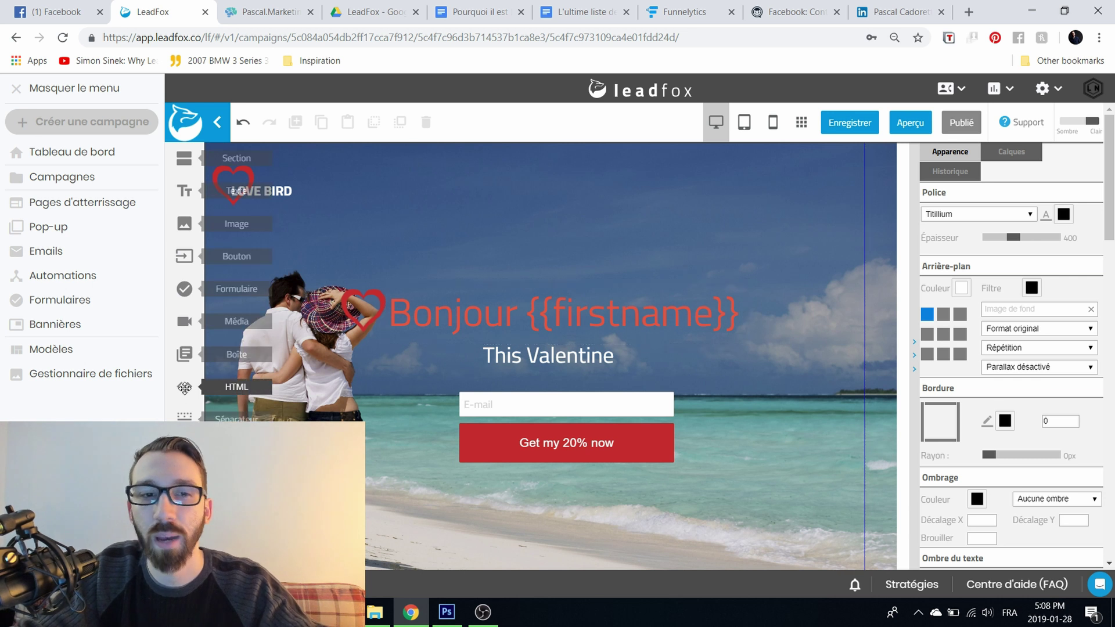
left_click_drag(184, 388, 566, 243)
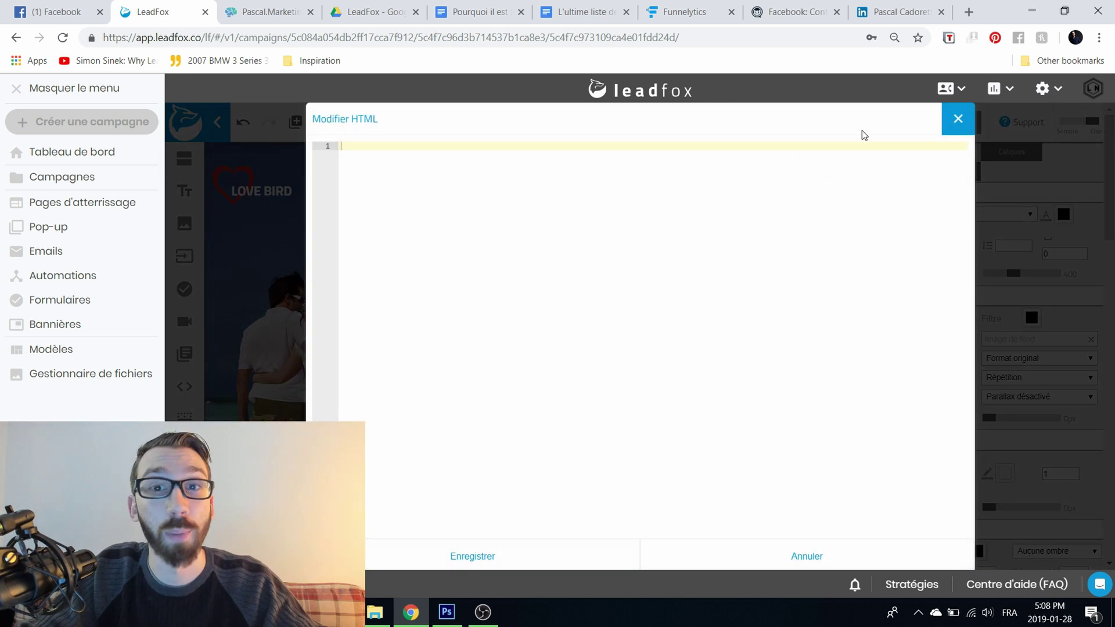
left_click(957, 119)
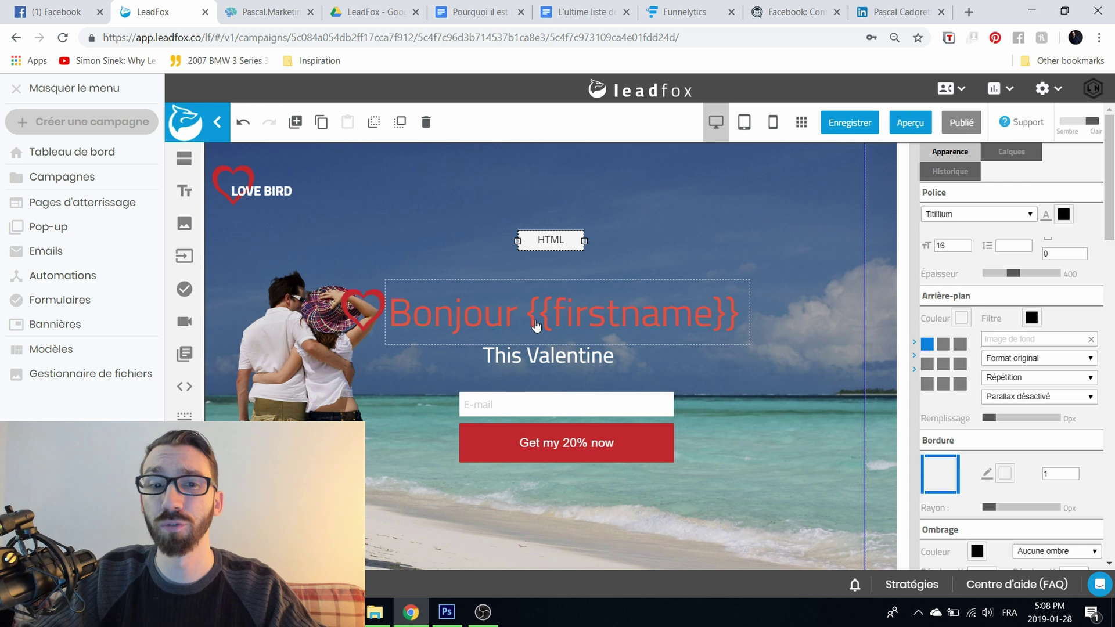
Step: Select the hero section and swap its background image for the corgi wallpaper
left_click(212, 203)
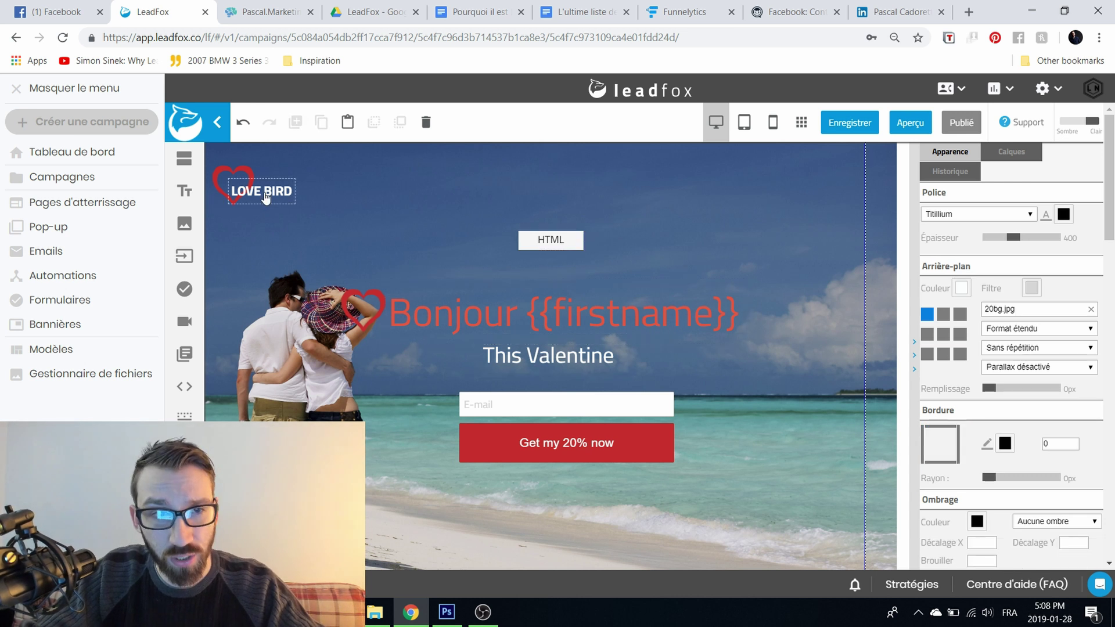
left_click(266, 197)
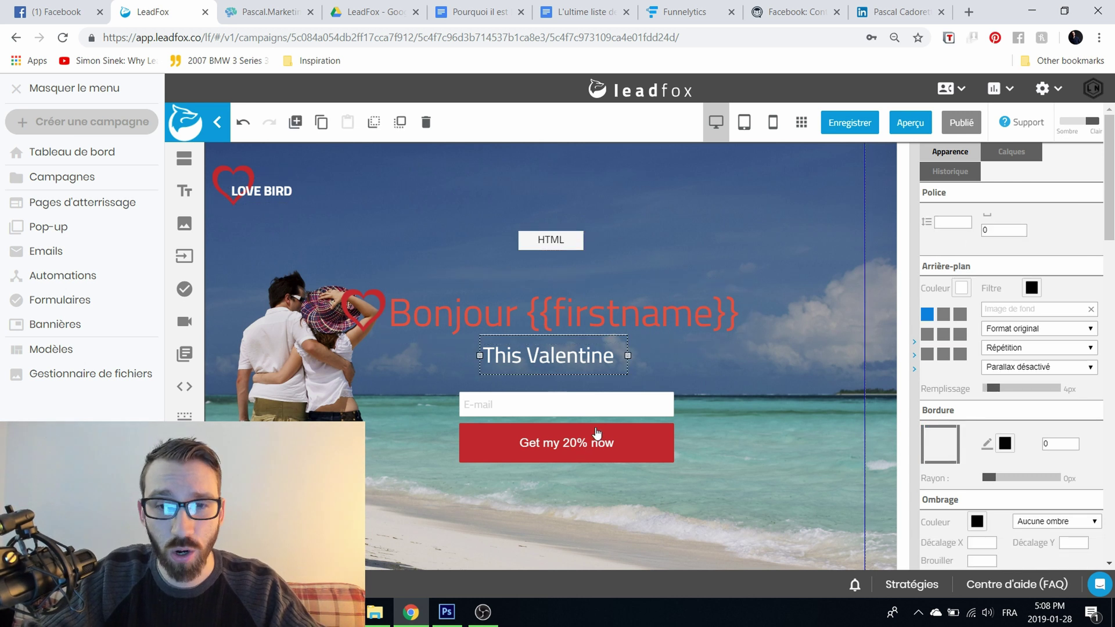
left_click(656, 448)
left_click(814, 297)
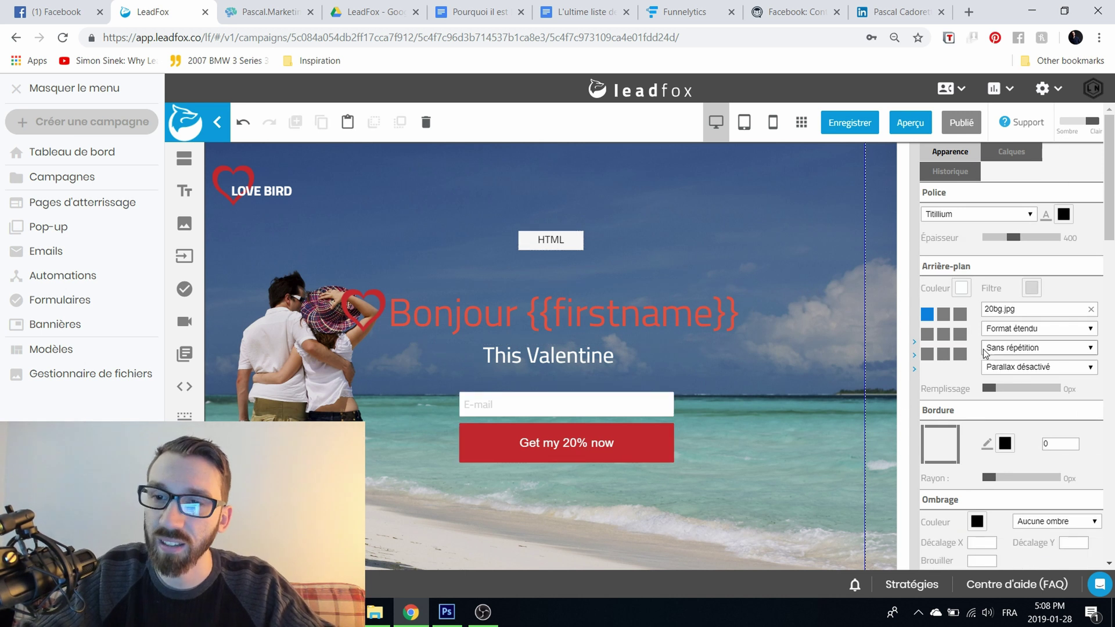
left_click(1012, 329)
left_click(1048, 362)
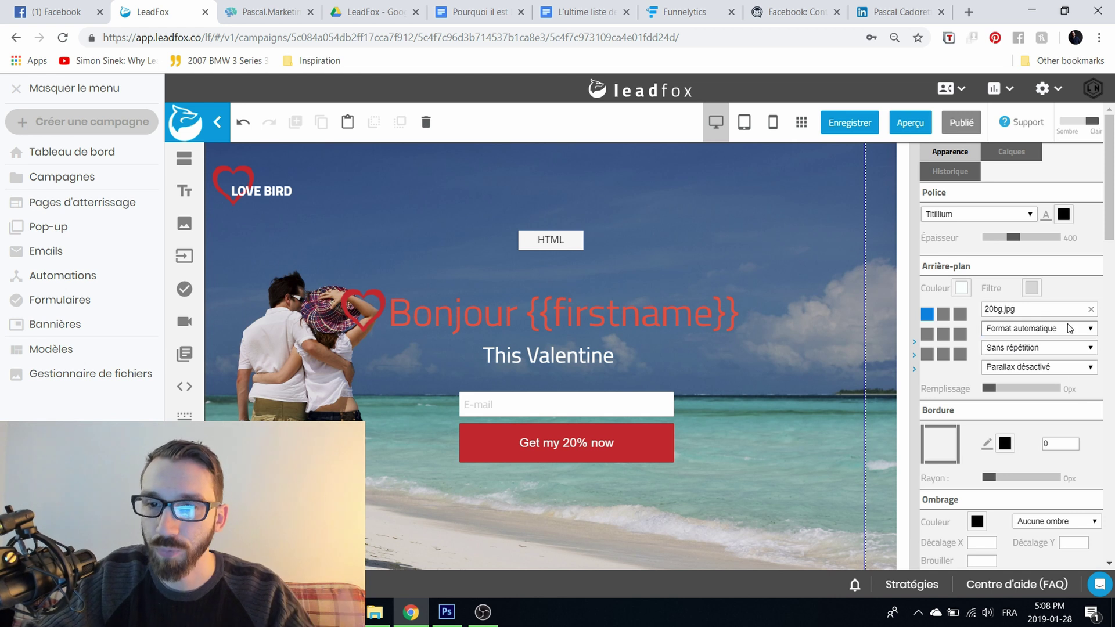
left_click(1050, 314)
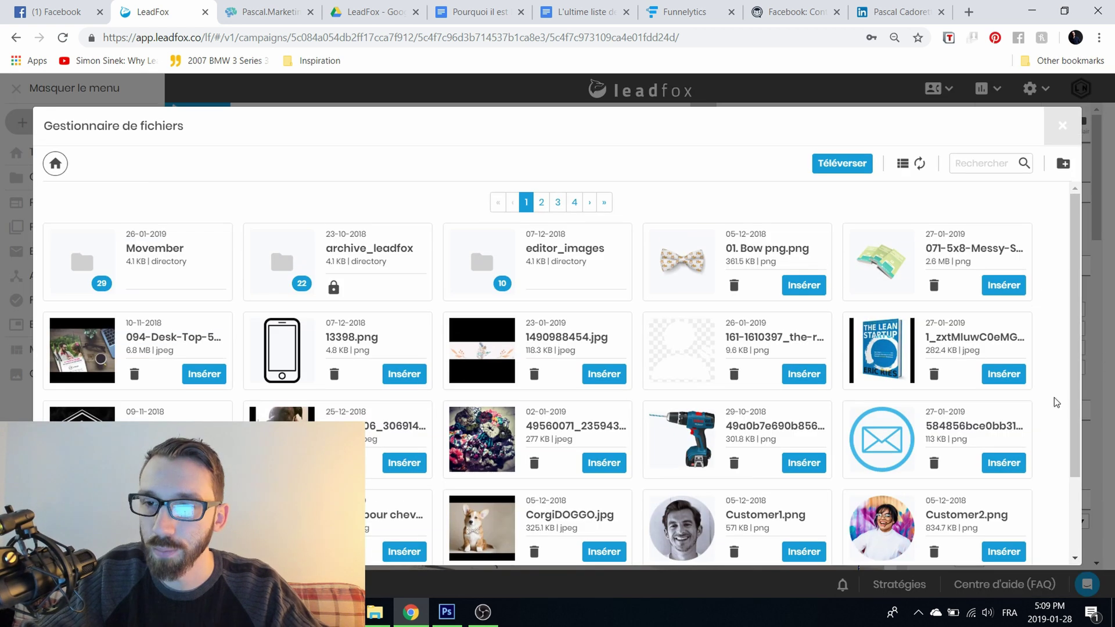
scroll(203, 290, "down", 2)
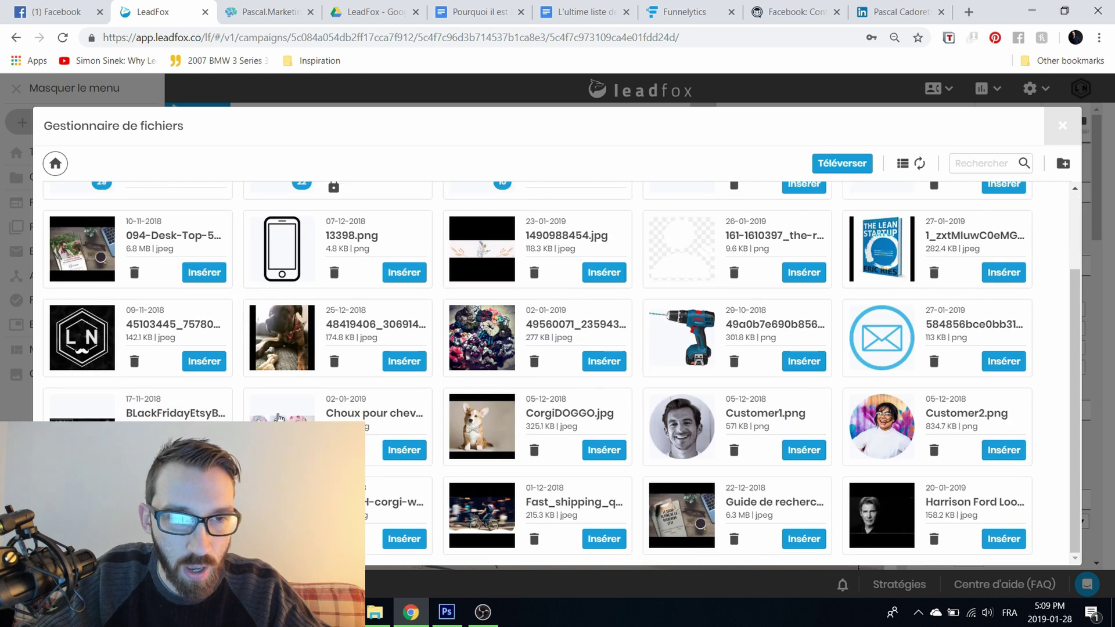
left_click(416, 539)
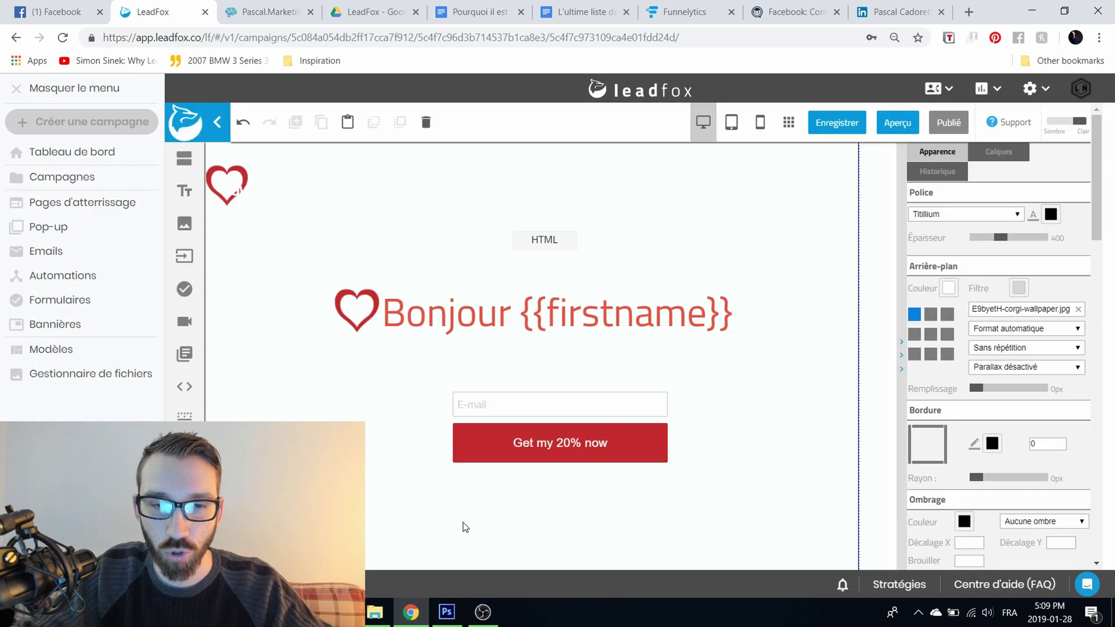
Step: Set the corgi background to original size, repeating, anchored at the top-left position
left_click(1066, 327)
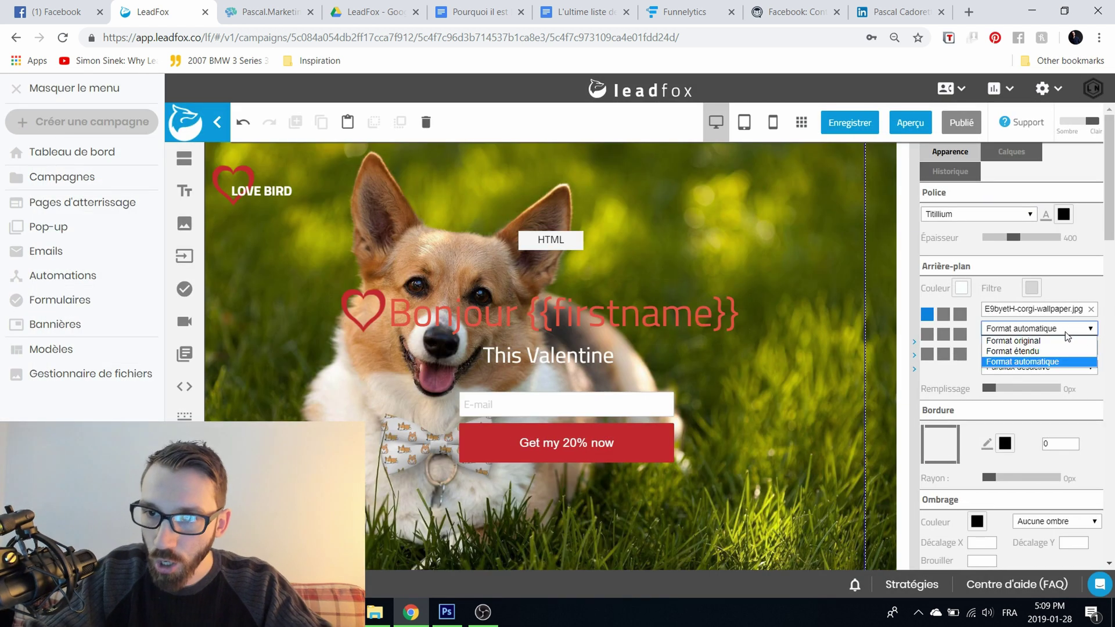
left_click(1059, 340)
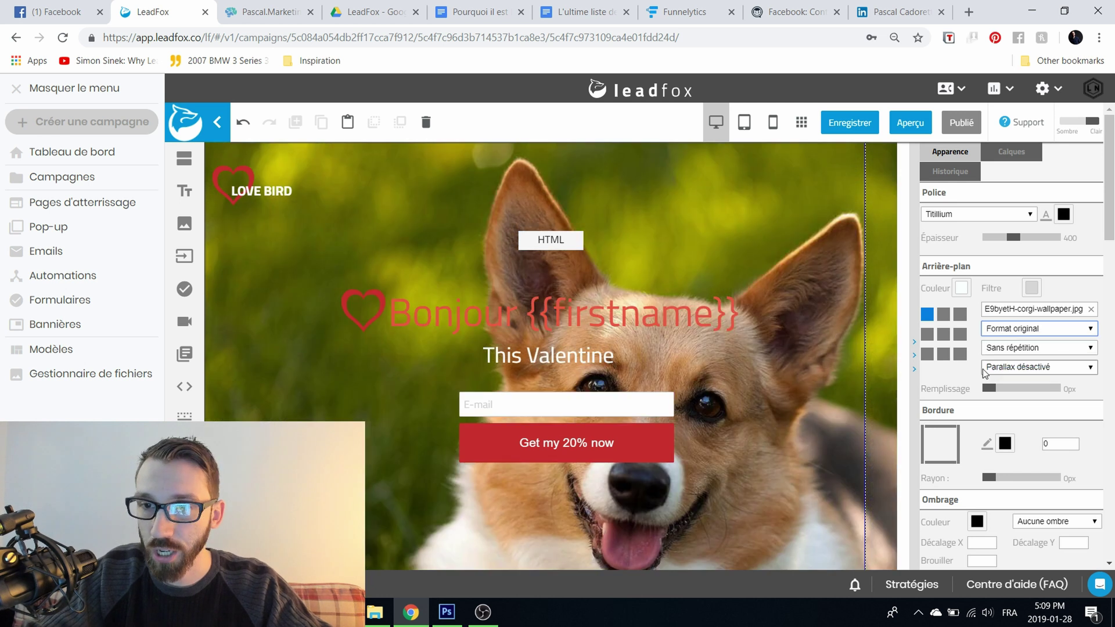
scroll(998, 365, "down", 1)
left_click(1042, 256)
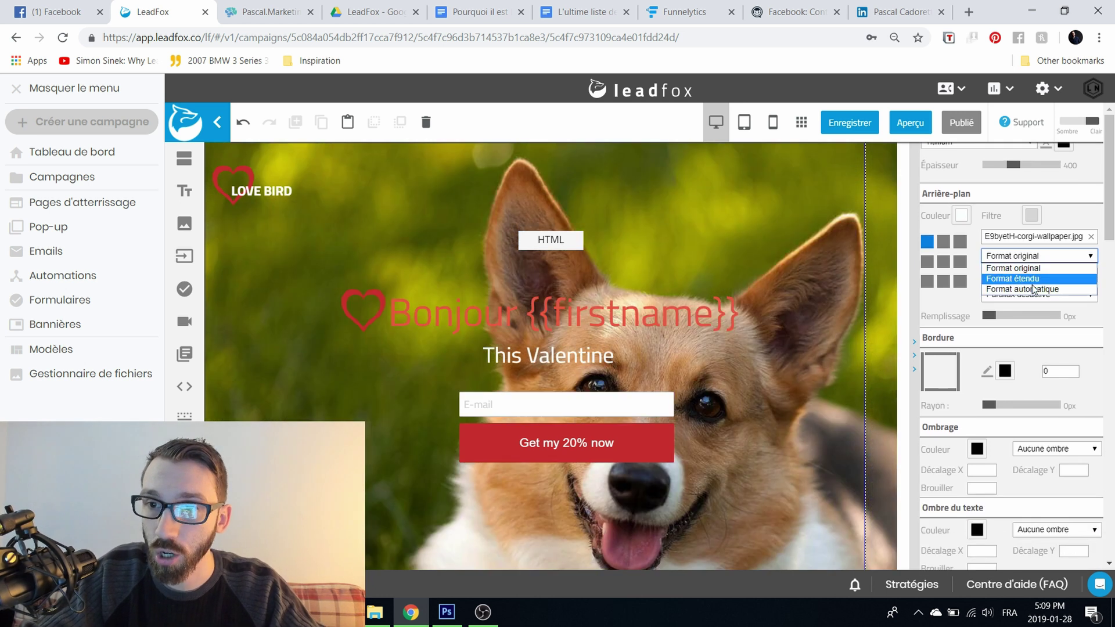
left_click(1031, 280)
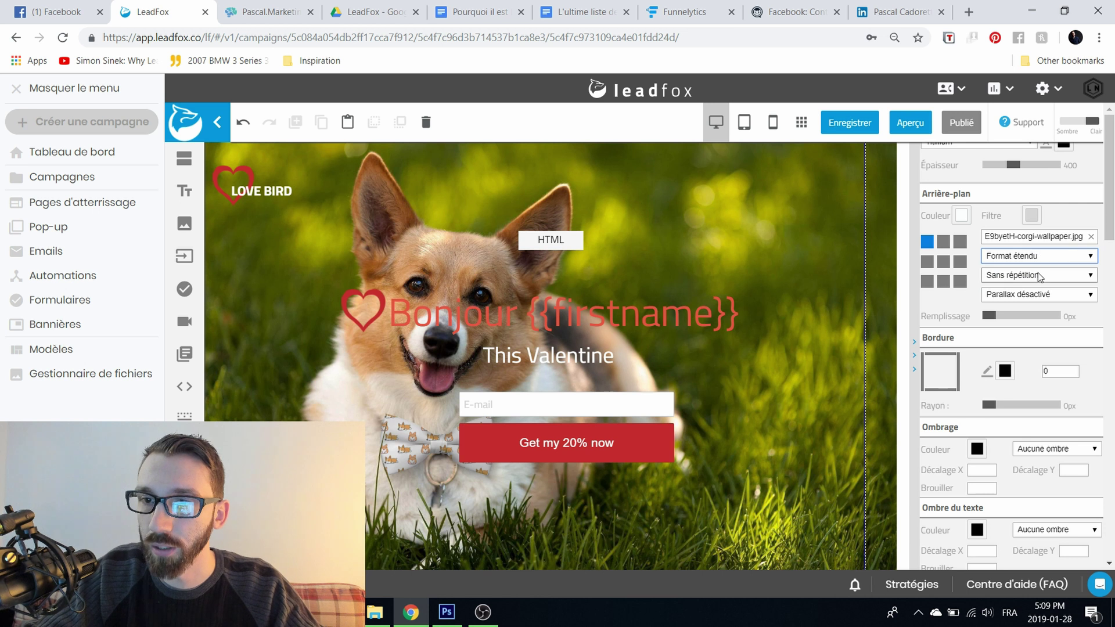
left_click(1036, 275)
left_click(1027, 287)
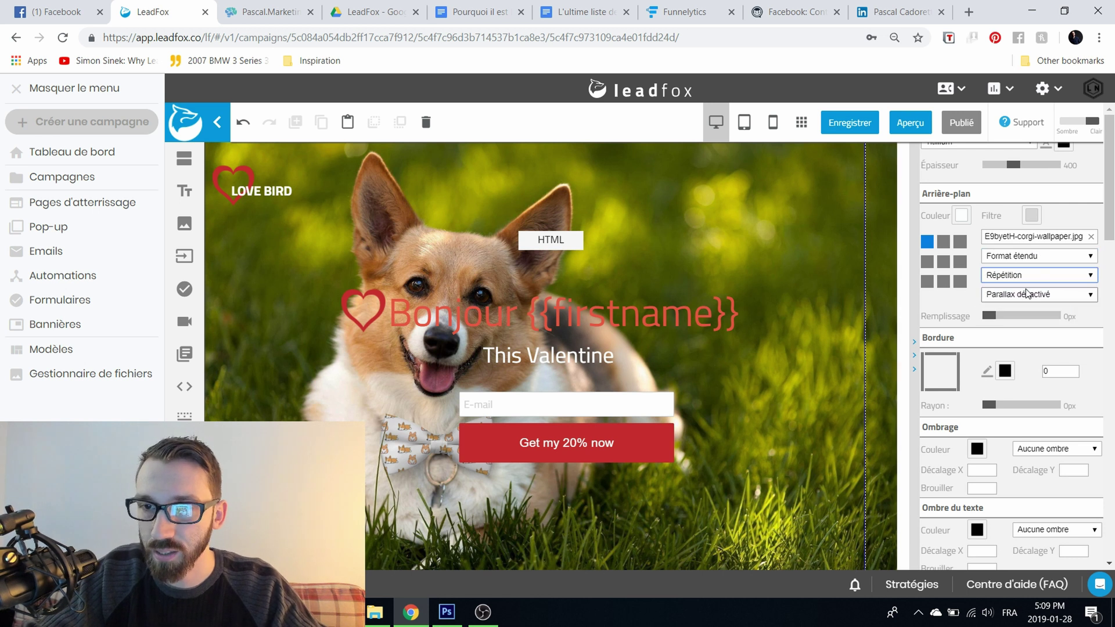
left_click(943, 262)
left_click(927, 241)
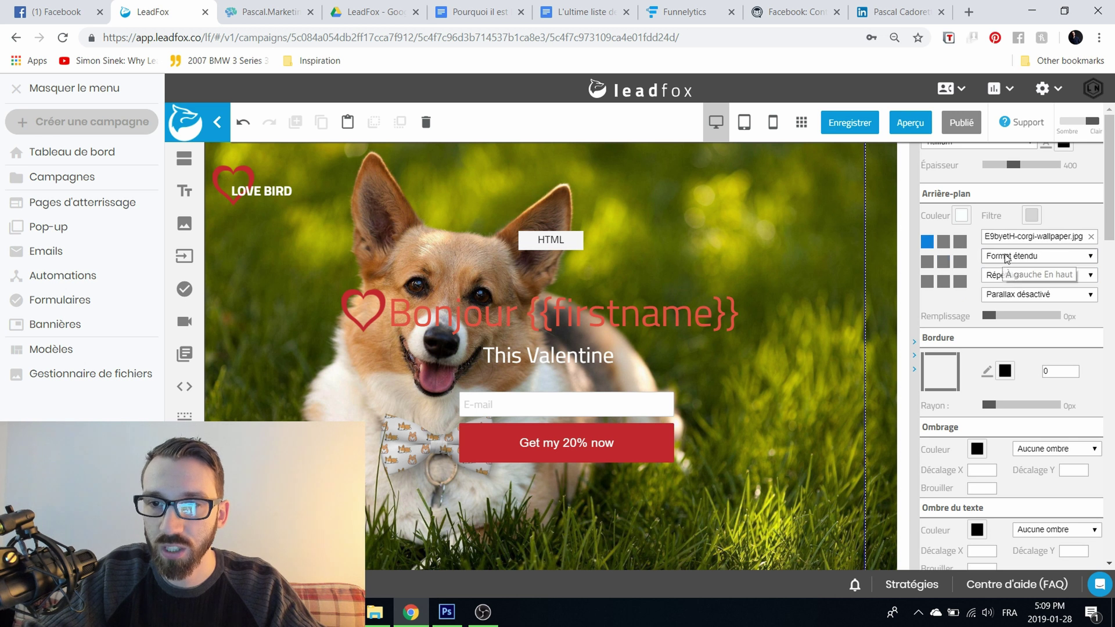
left_click(1016, 256)
left_click(1017, 266)
left_click(947, 263)
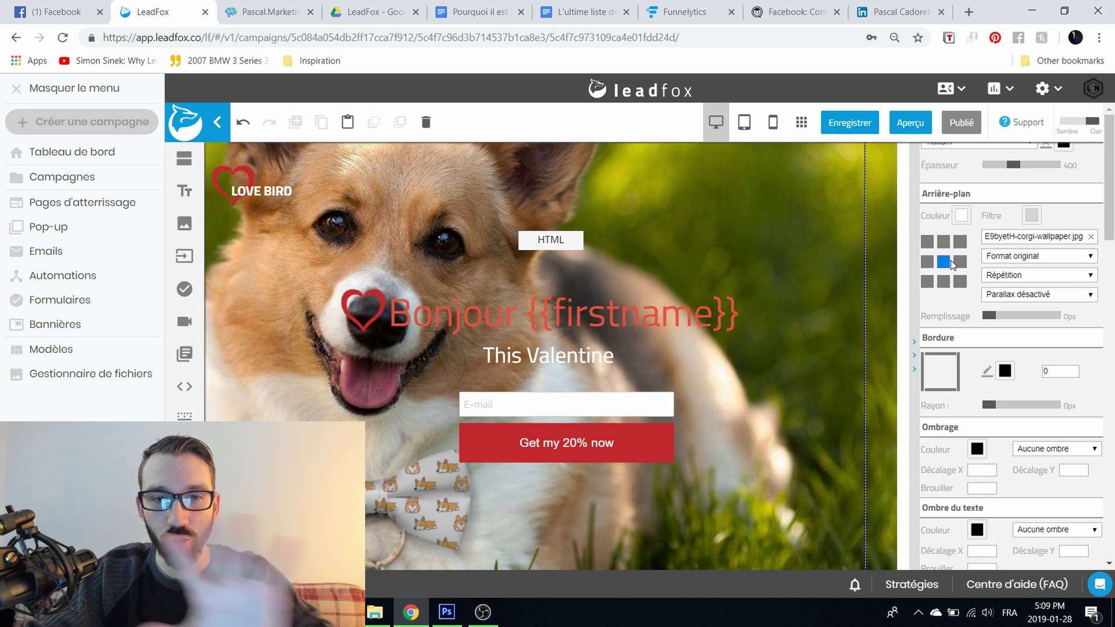
left_click(927, 241)
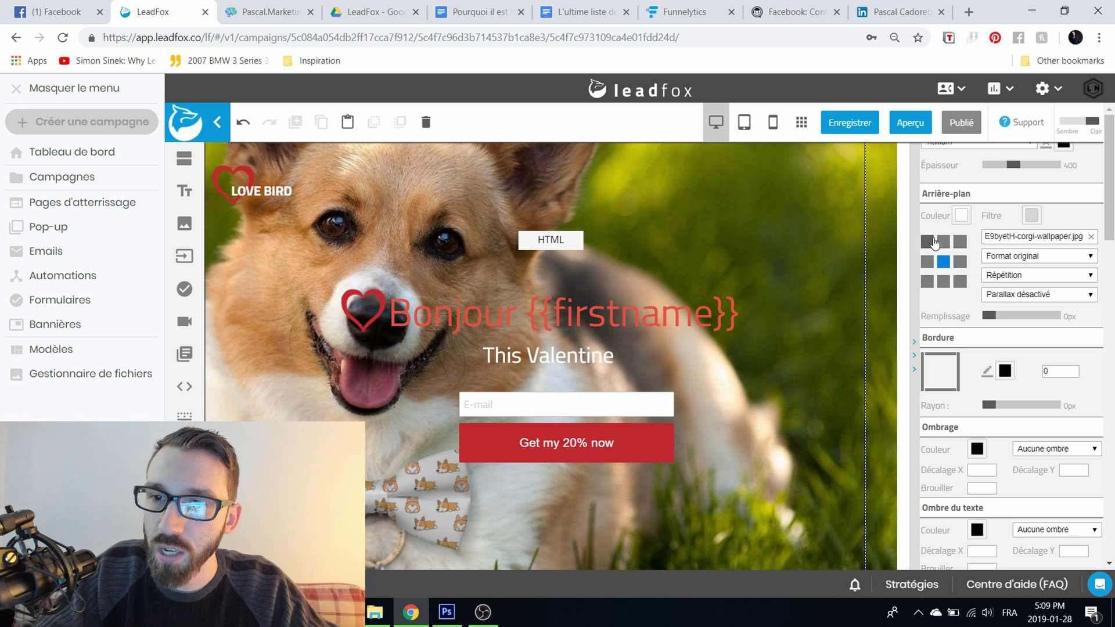
Step: Try Parallax activé on the background, then set it to Parallax désactivé
left_click(1013, 294)
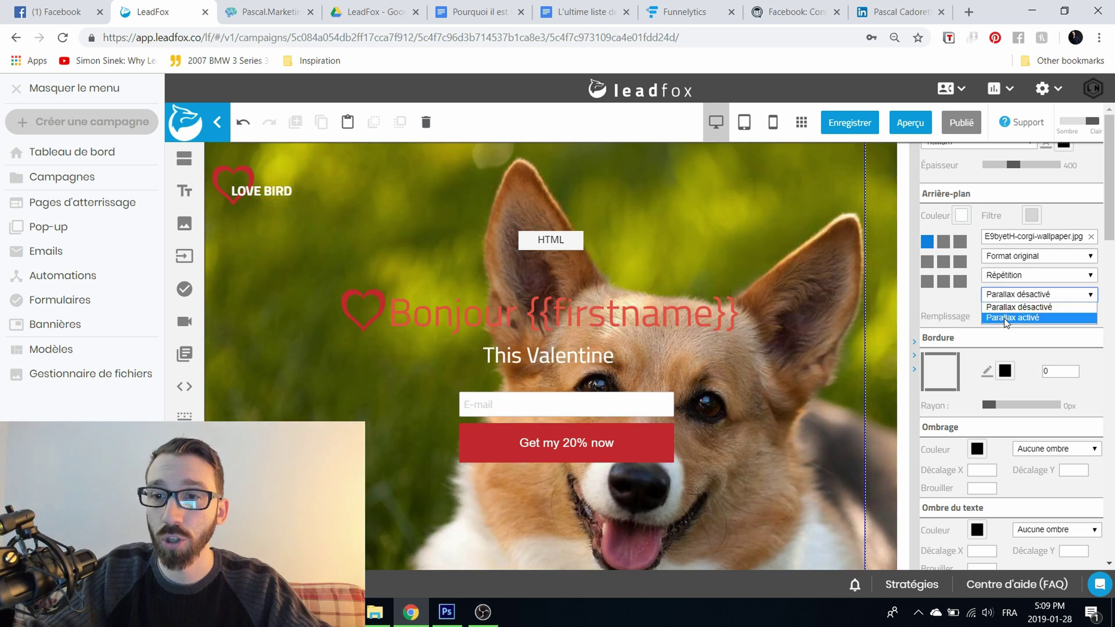
left_click(1004, 319)
scroll(847, 266, "down", 4)
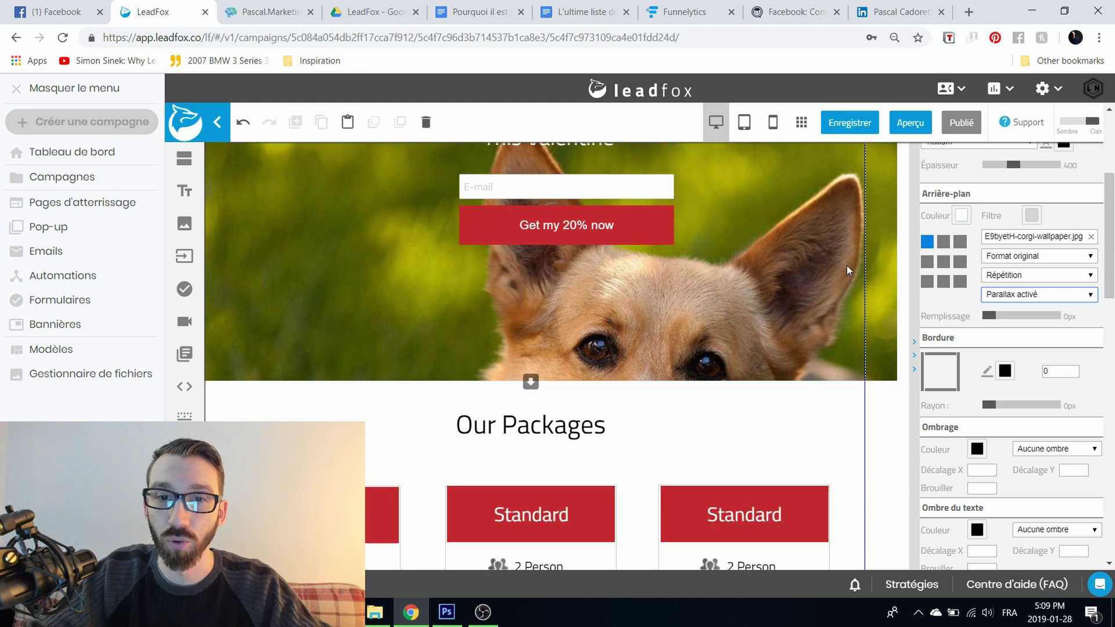
scroll(846, 266, "up", 4)
scroll(827, 259, "down", 3)
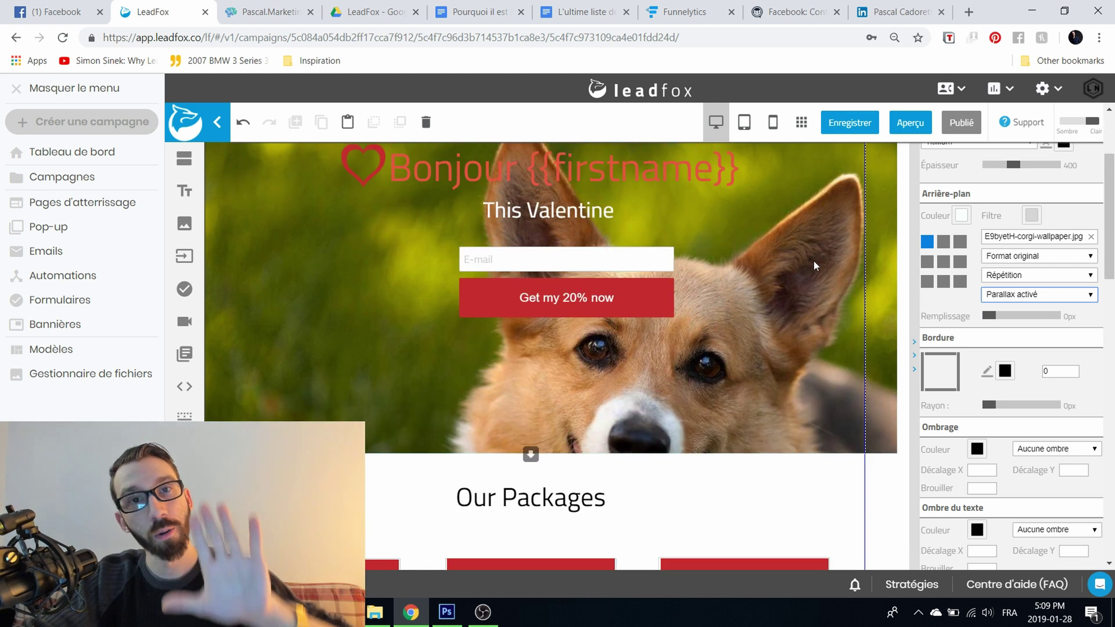
scroll(812, 267, "up", 3)
left_click(1001, 298)
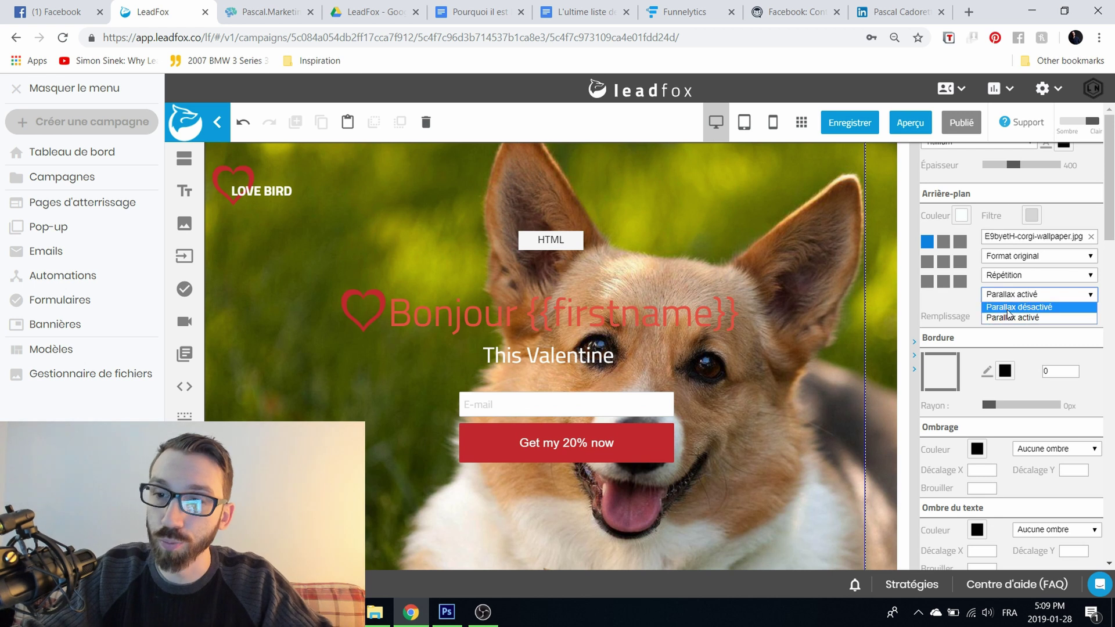
left_click(1019, 307)
scroll(821, 280, "down", 3)
scroll(821, 279, "up", 3)
scroll(821, 281, "down", 3)
scroll(821, 291, "up", 3)
scroll(1026, 364, "down", 2)
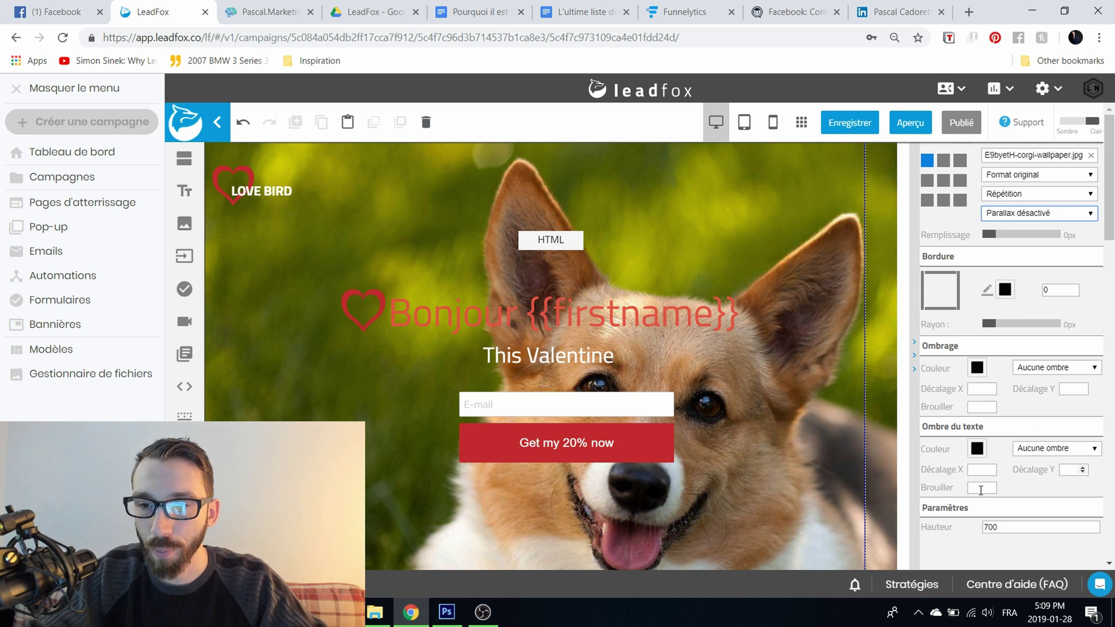
scroll(981, 429, "up", 3)
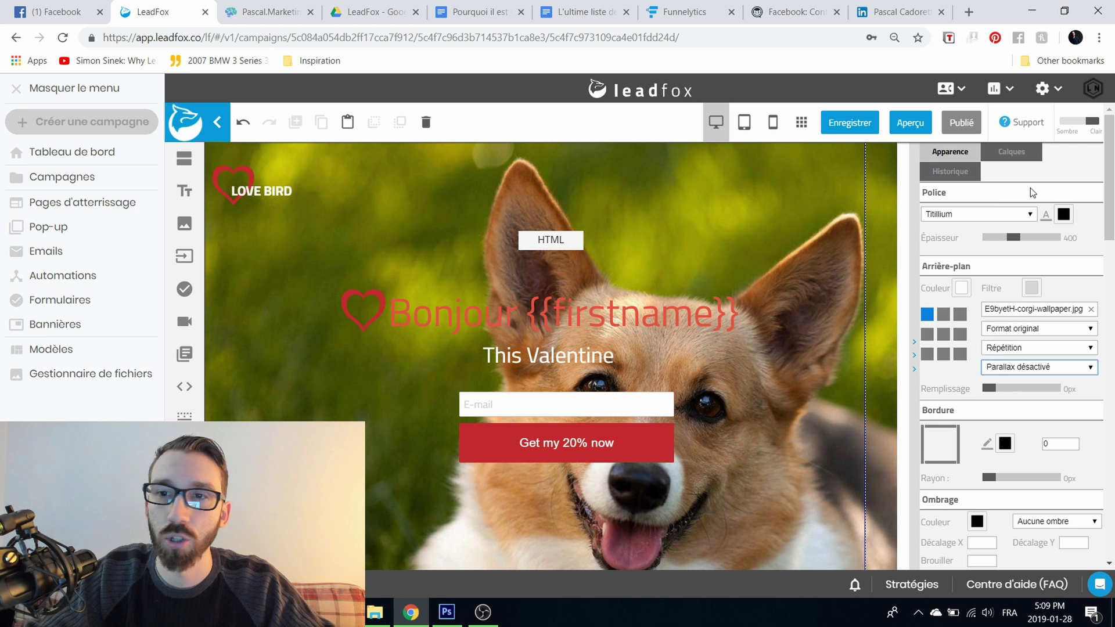
left_click(1015, 153)
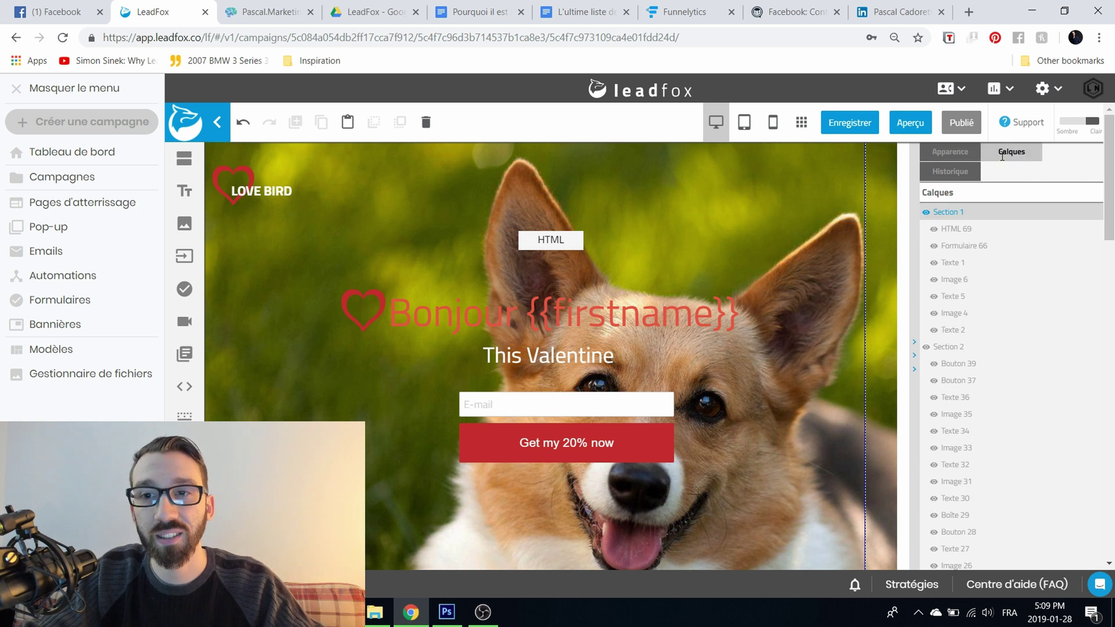
left_click(942, 231)
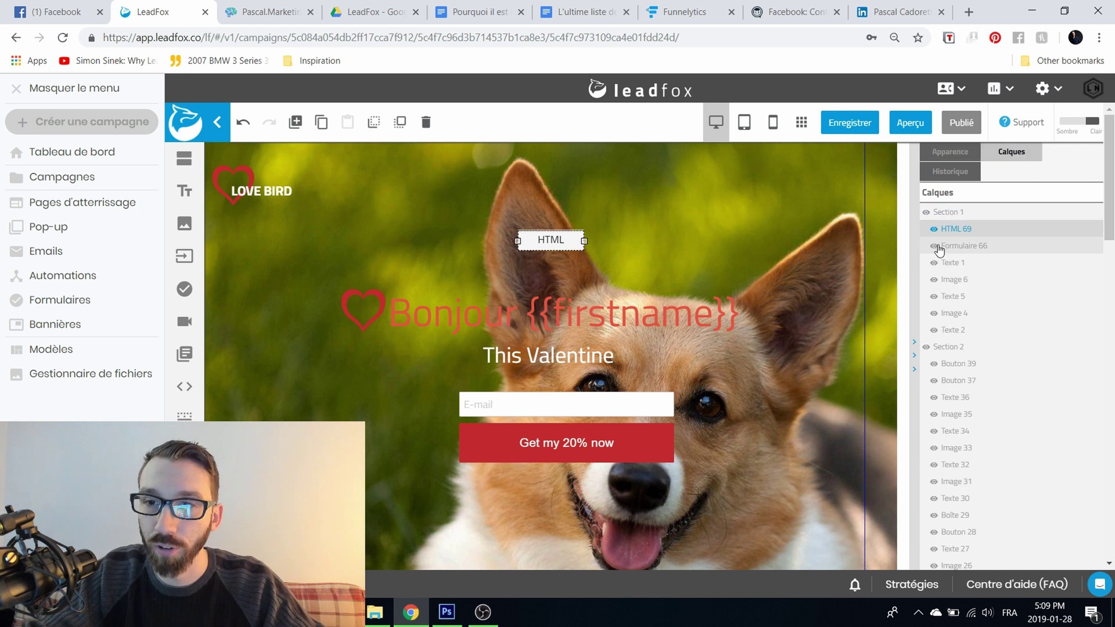
left_click(934, 230)
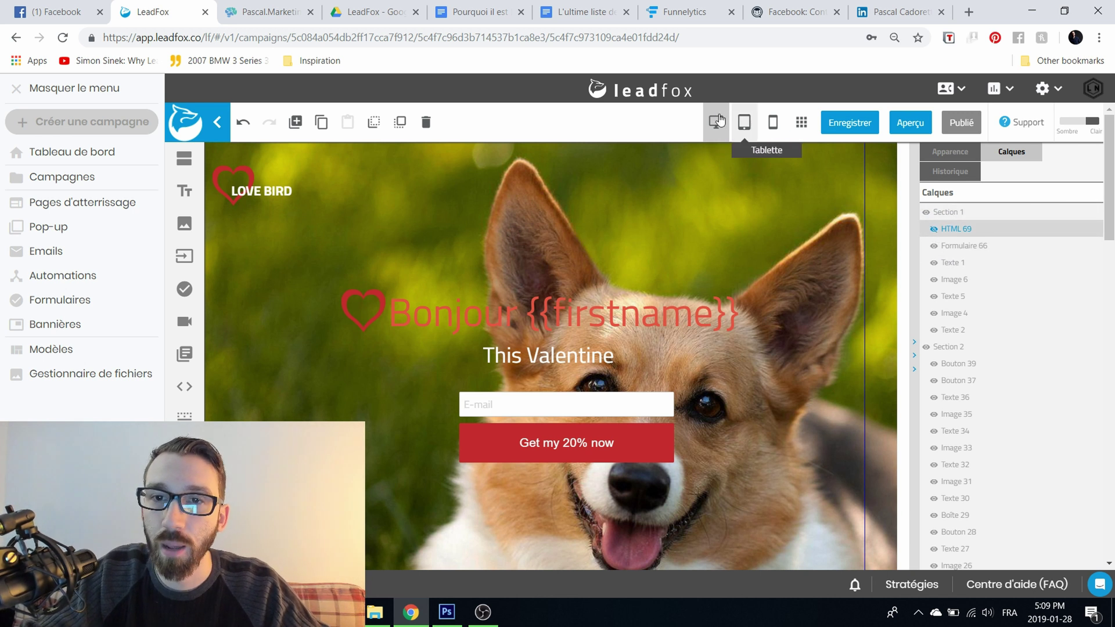
left_click(934, 230)
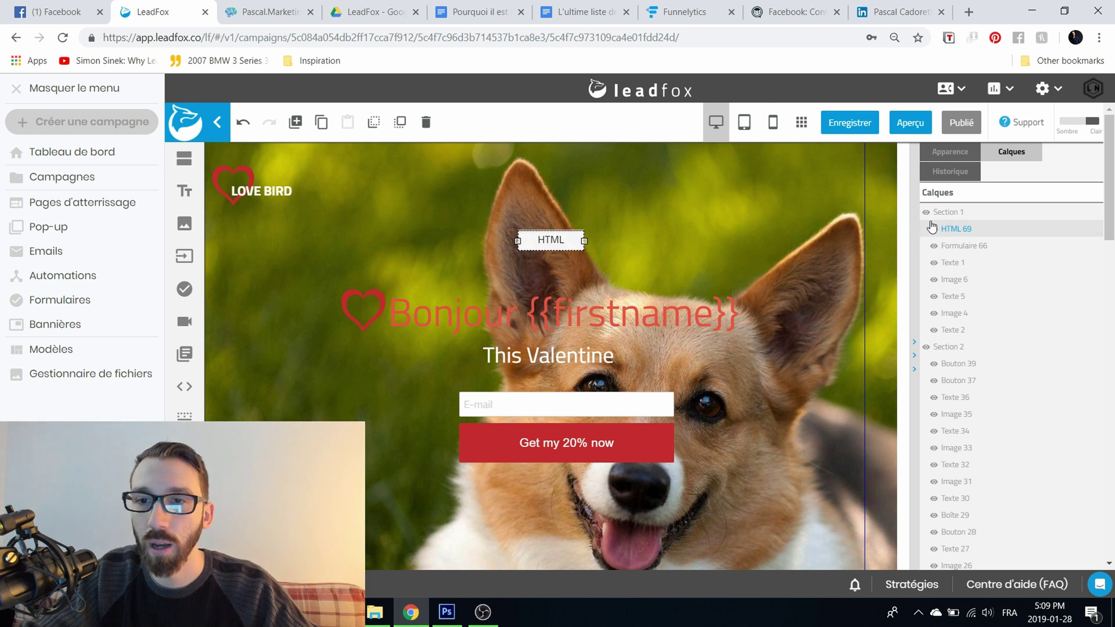
scroll(960, 345, "down", 3)
scroll(941, 349, "up", 3)
left_click(945, 153)
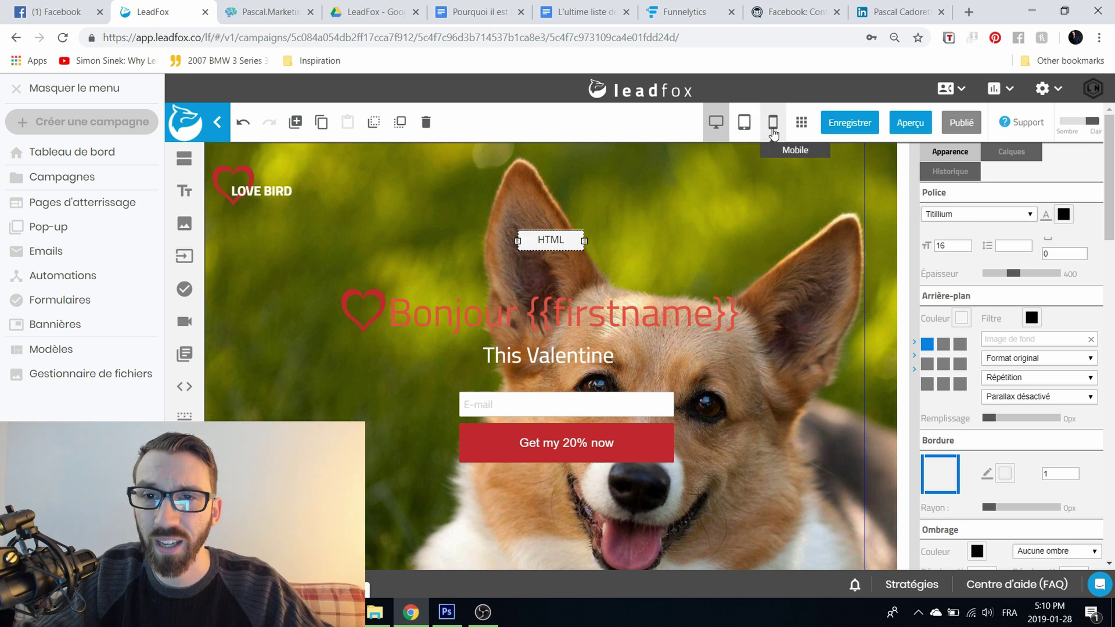
Step: In the tablet layout, widen the Bonjour {{firstname}} headline onto one line beside its heart
left_click(747, 126)
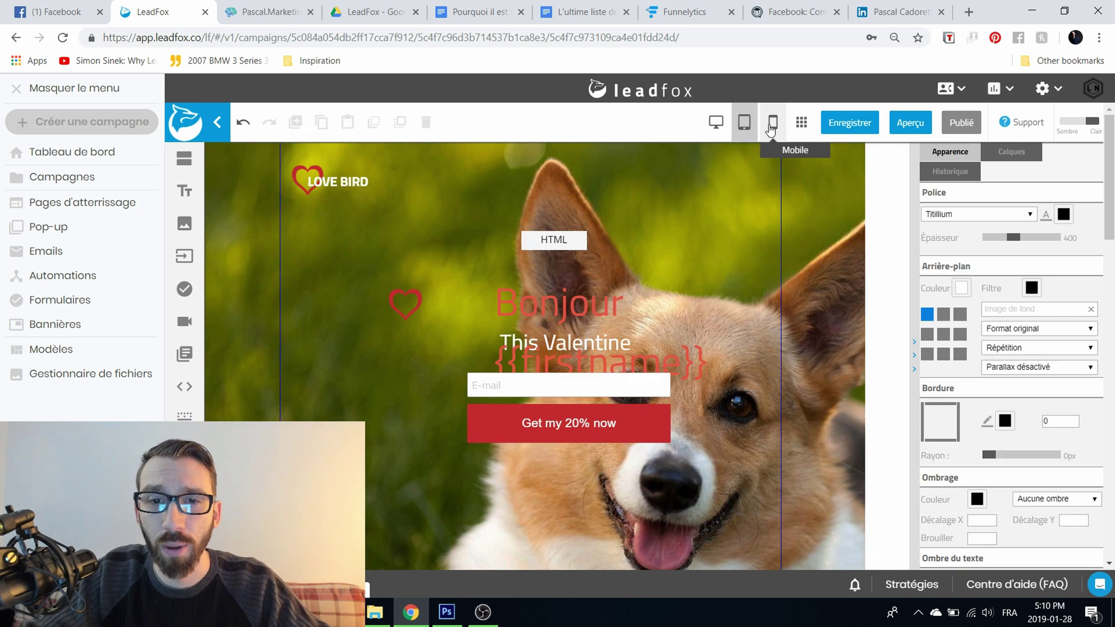
left_click(771, 127)
left_click(745, 124)
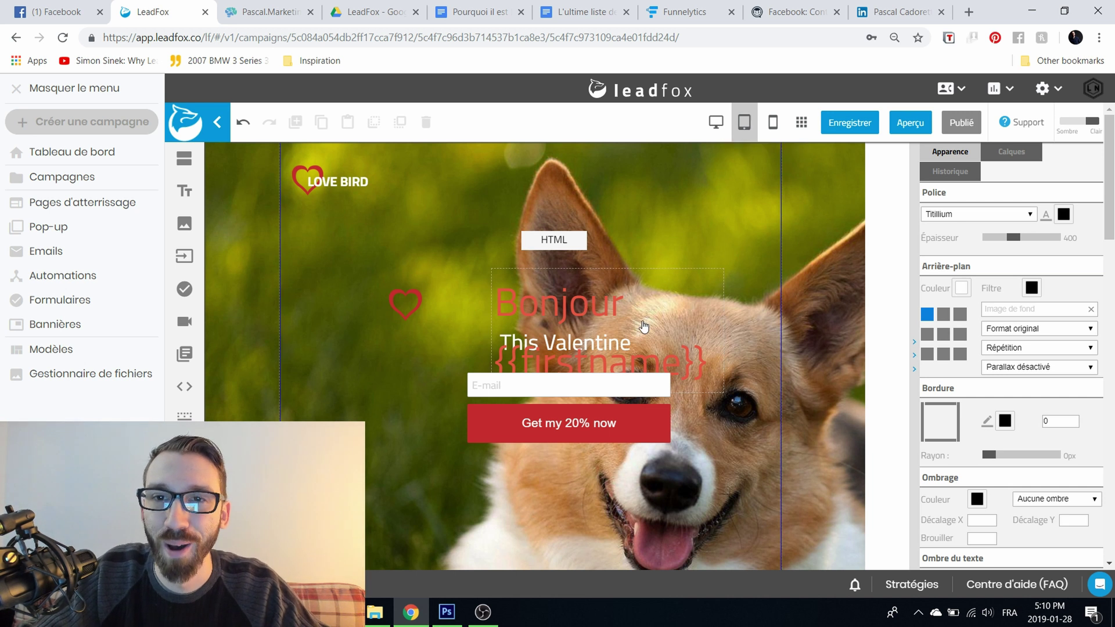
left_click(564, 314)
left_click_drag(491, 331, 363, 318)
mouse_move(568, 318)
left_mouse_down()
mouse_move(650, 320)
mouse_move(580, 320)
left_mouse_up()
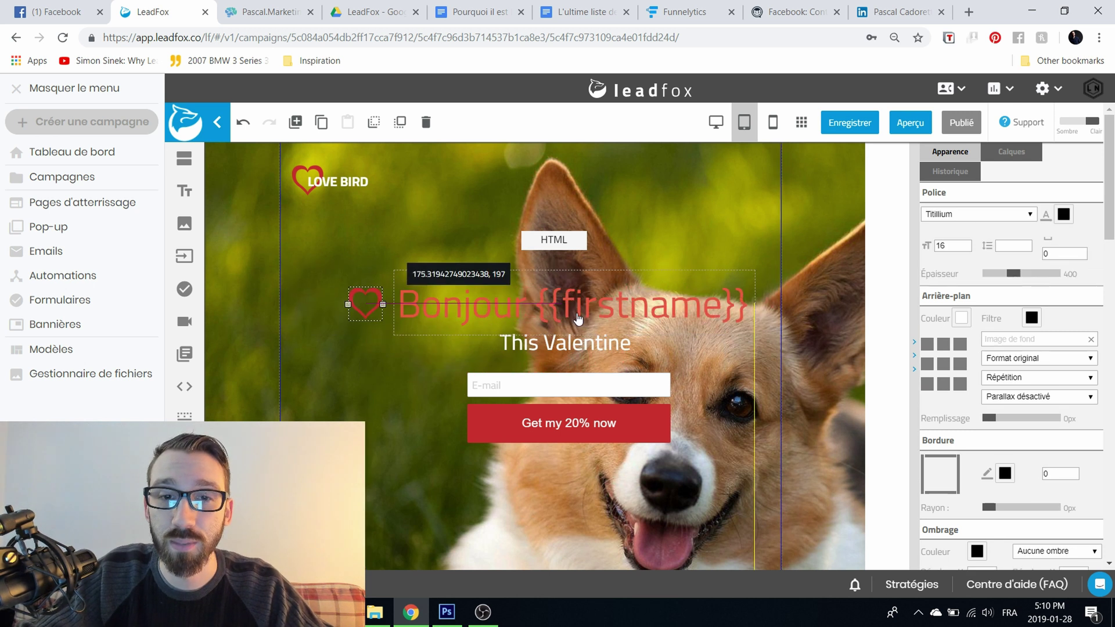
Step: In the mobile layout, heighten the hero, move the headline below This Valentine at font size 75
left_click(771, 124)
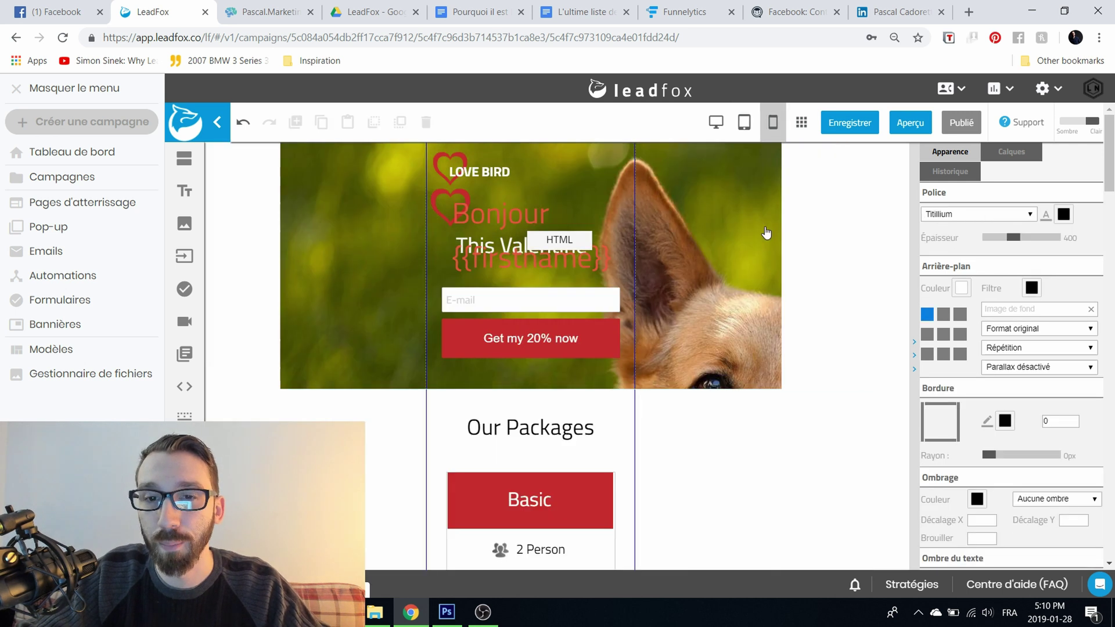
left_click_drag(662, 389, 705, 495)
left_click_drag(523, 301, 534, 411)
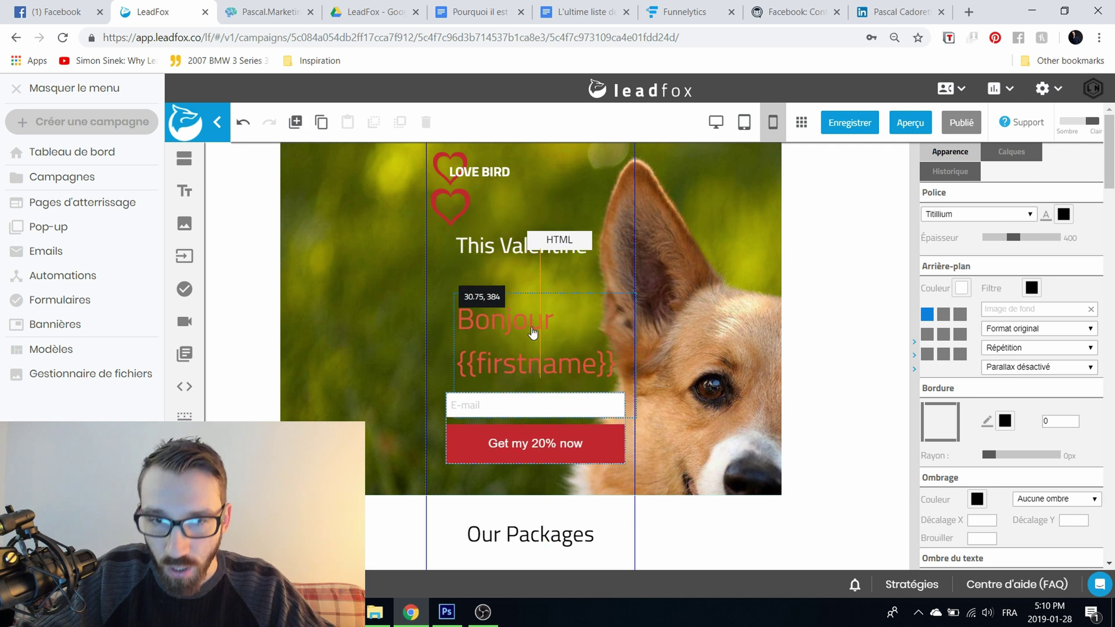
left_click(481, 346)
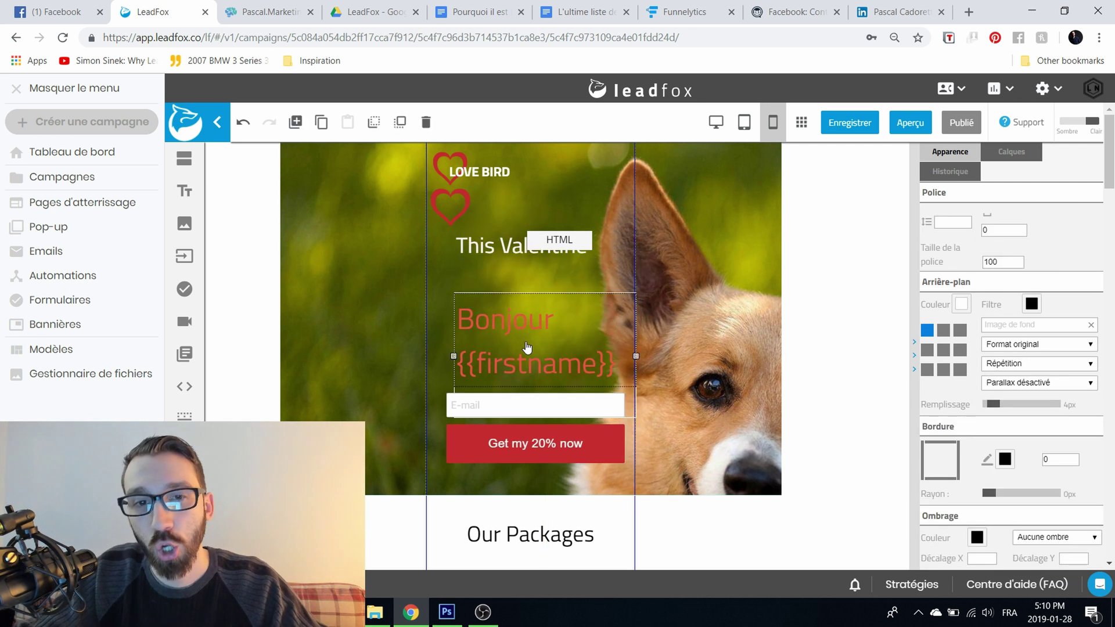
left_click(999, 258)
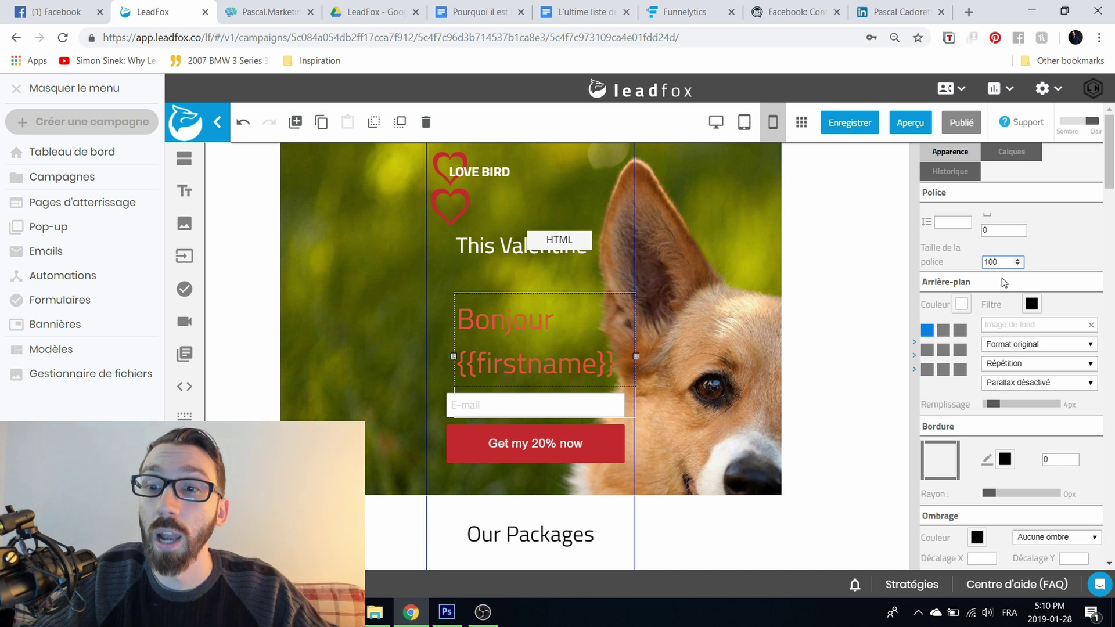
type("90")
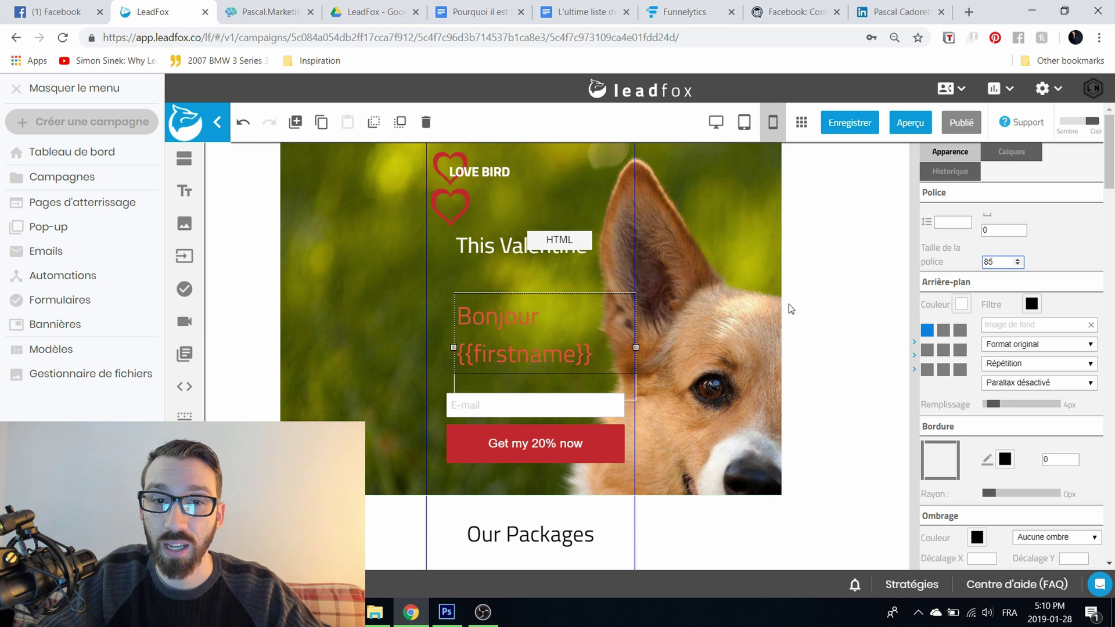
left_click_drag(454, 347, 399, 351)
double_click(993, 262)
type("75")
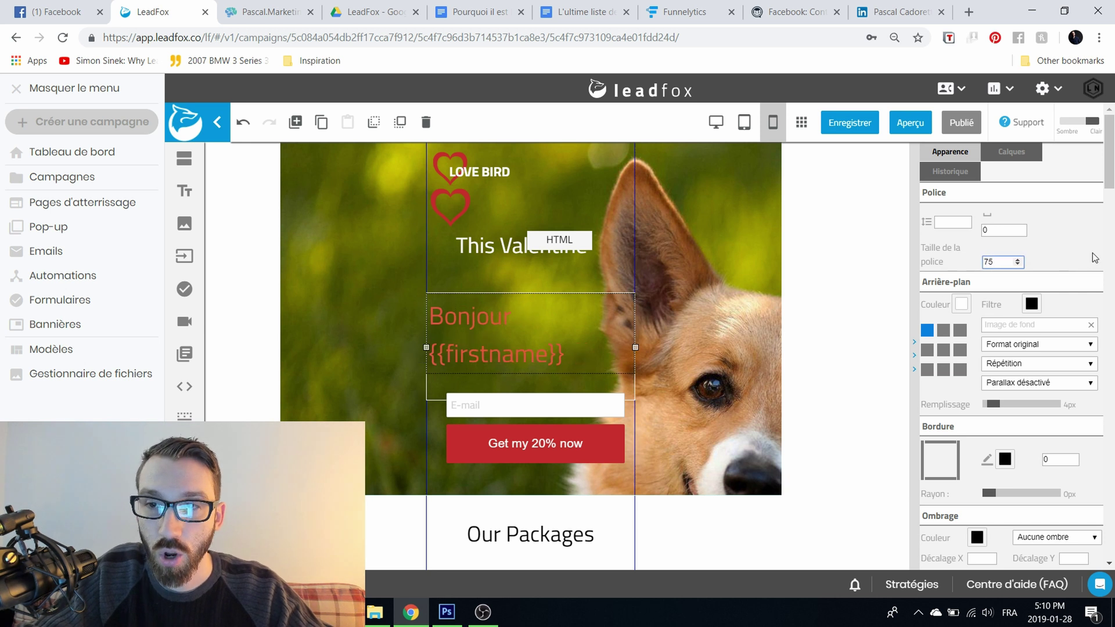
left_click_drag(557, 313, 570, 360)
Step: Move the HTML block beside LOVE BIRD, lower This Valentine, and reposition the second heart
left_click(571, 283)
left_click_drag(564, 243, 568, 168)
left_click_drag(528, 248, 530, 335)
left_click_drag(453, 220, 531, 277)
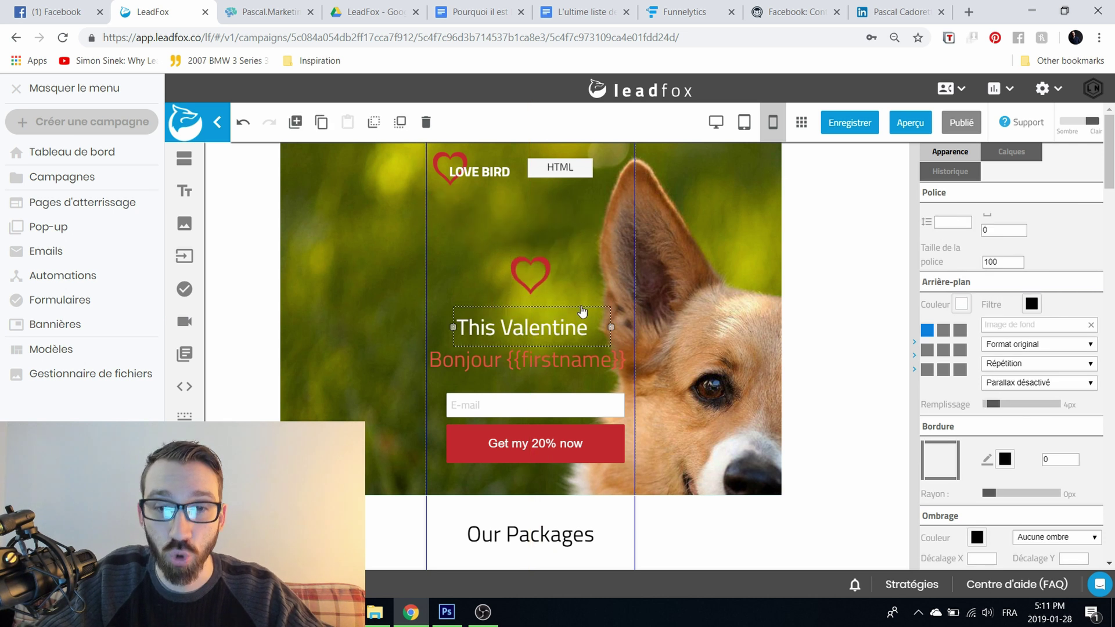
left_click(745, 130)
Step: Switch back to the desktop layout, then save and publish the landing page
left_click(715, 124)
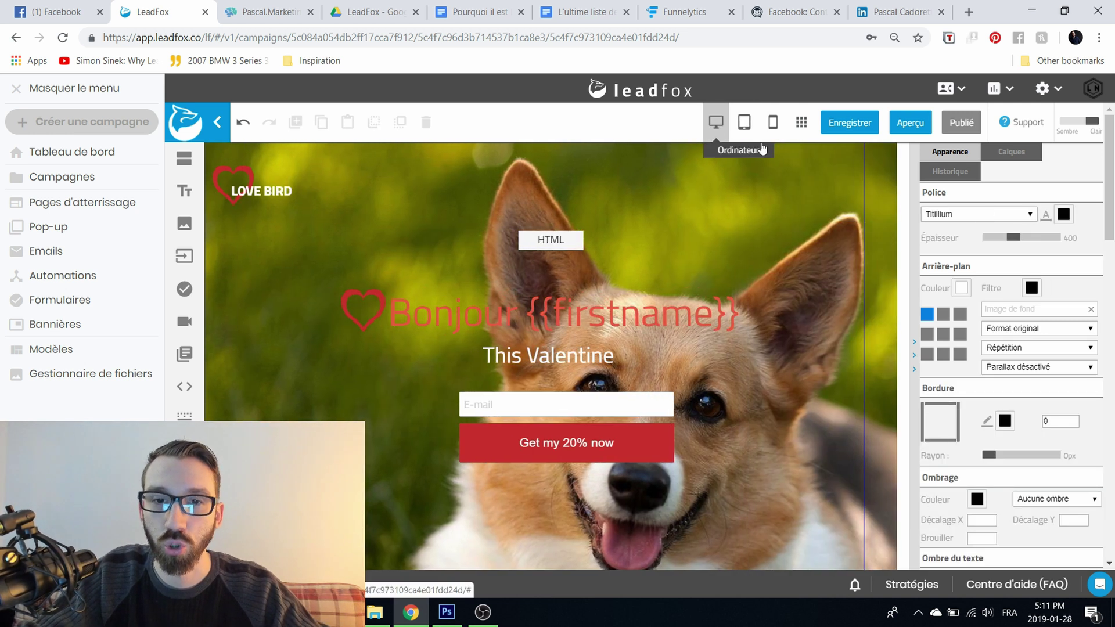
left_click(849, 122)
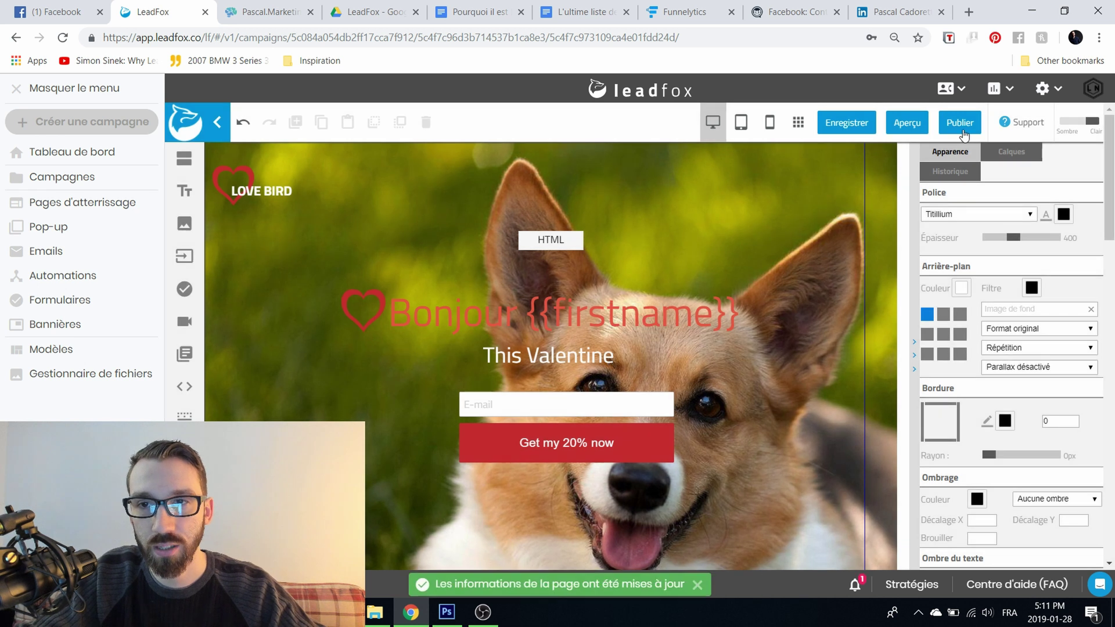
left_click(961, 123)
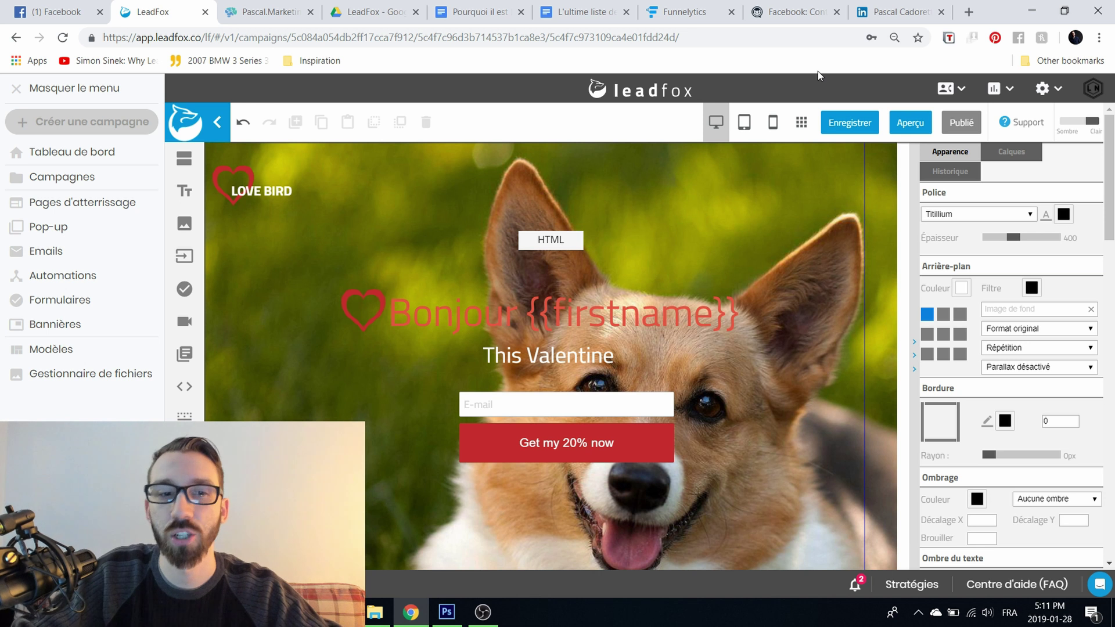
Step: Review the Titre et métas and Médias sociaux settings unchanged, then open Ressources (HTML, JS, CSS)
left_click(800, 121)
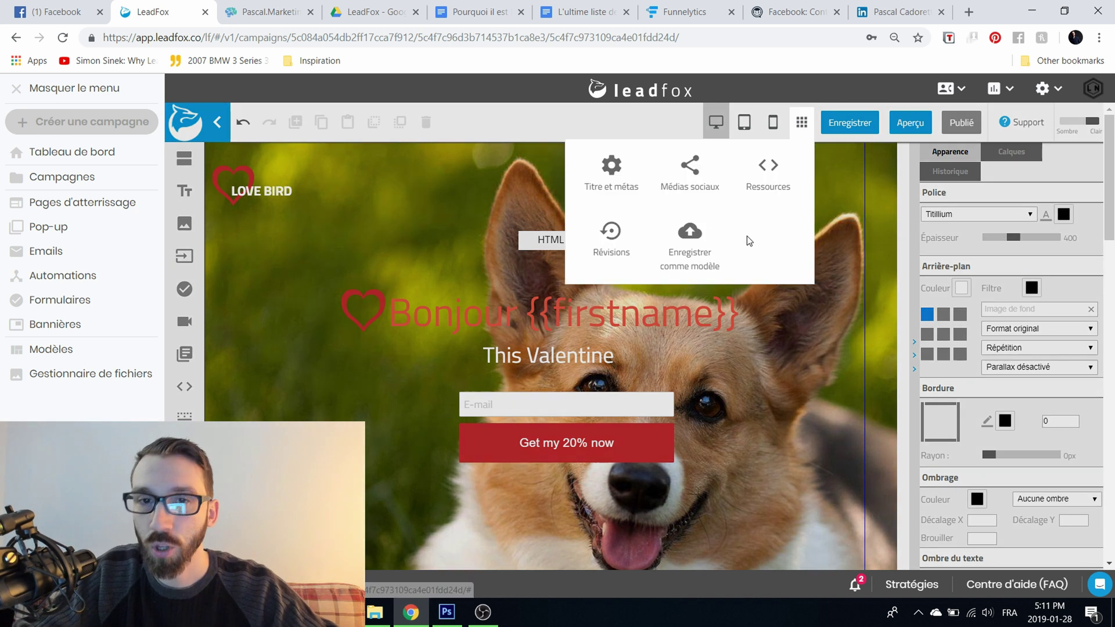
left_click(620, 172)
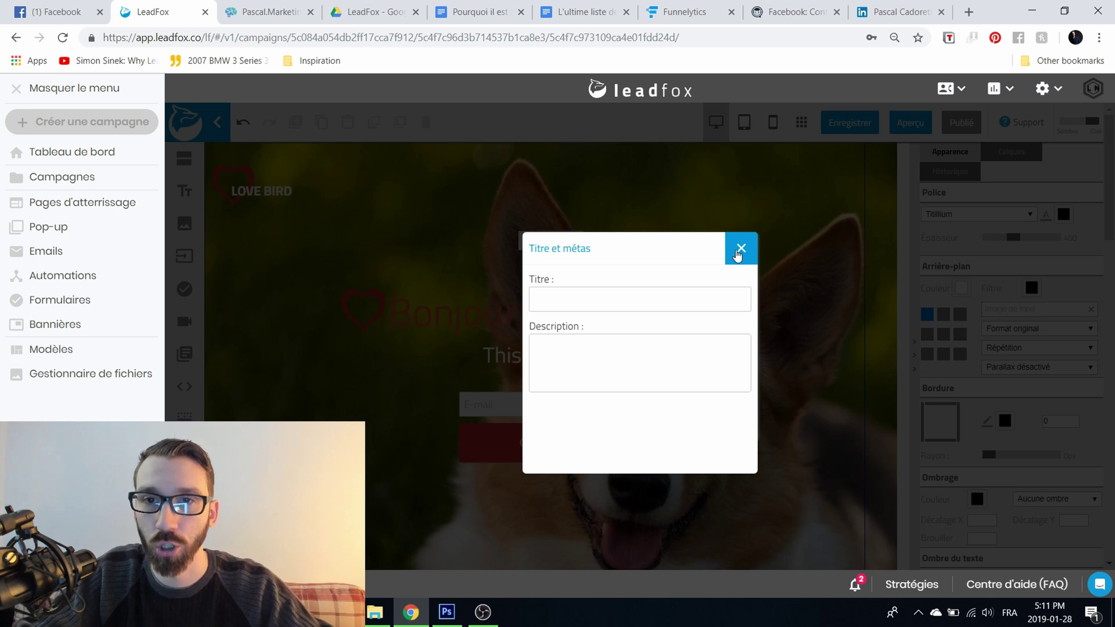
left_click(740, 249)
left_click(801, 122)
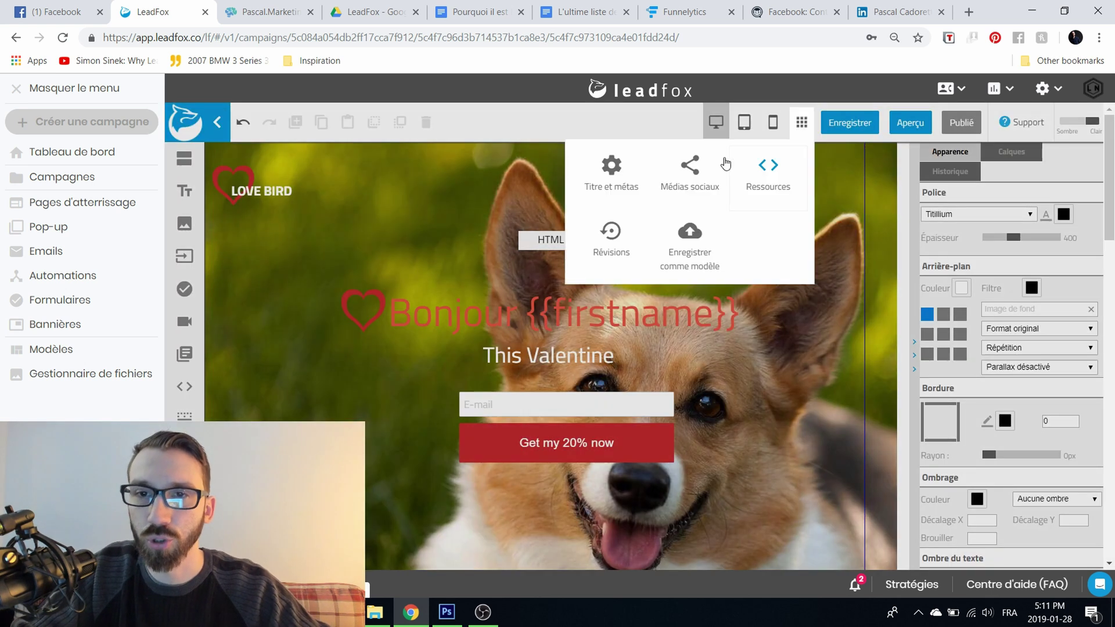
left_click(690, 167)
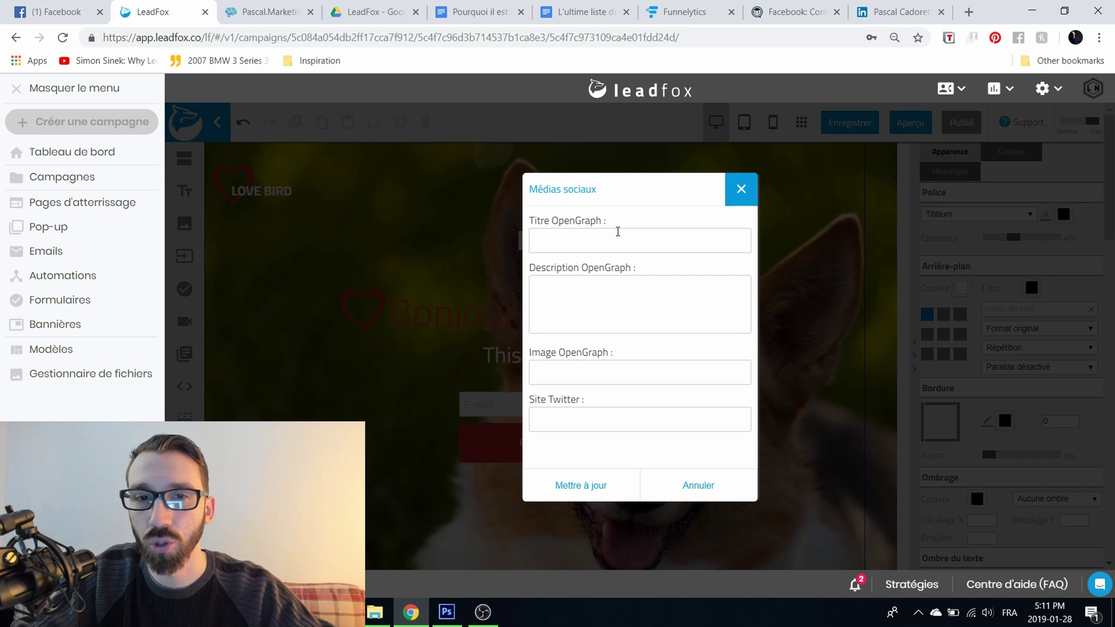
left_click(642, 242)
left_click(624, 311)
left_click(630, 372)
left_click(584, 413)
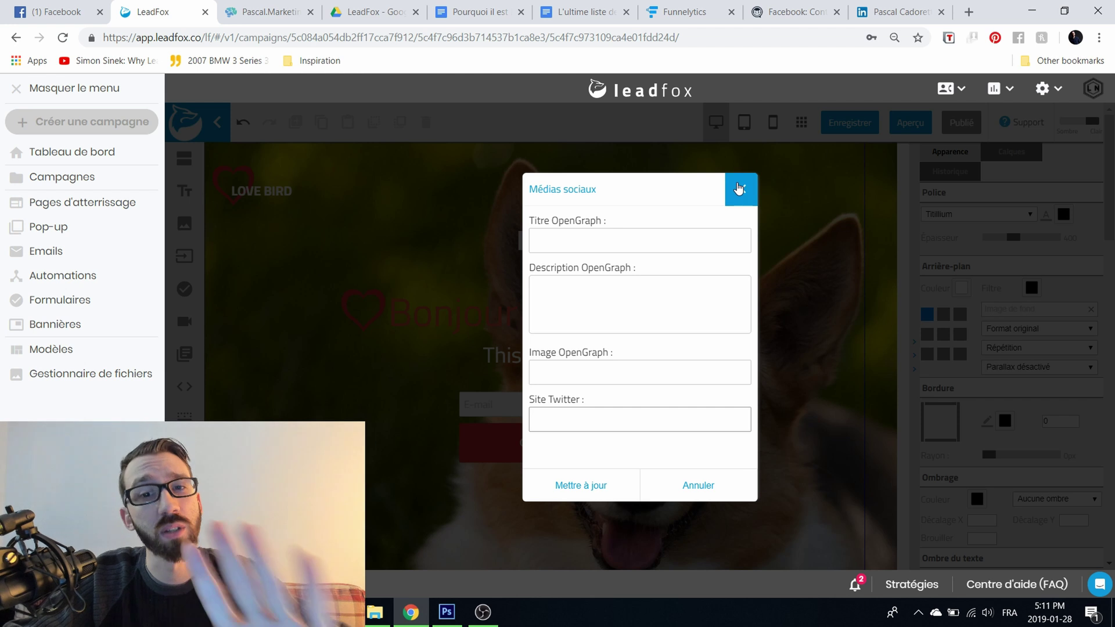
left_click(741, 193)
left_click(801, 123)
left_click(789, 179)
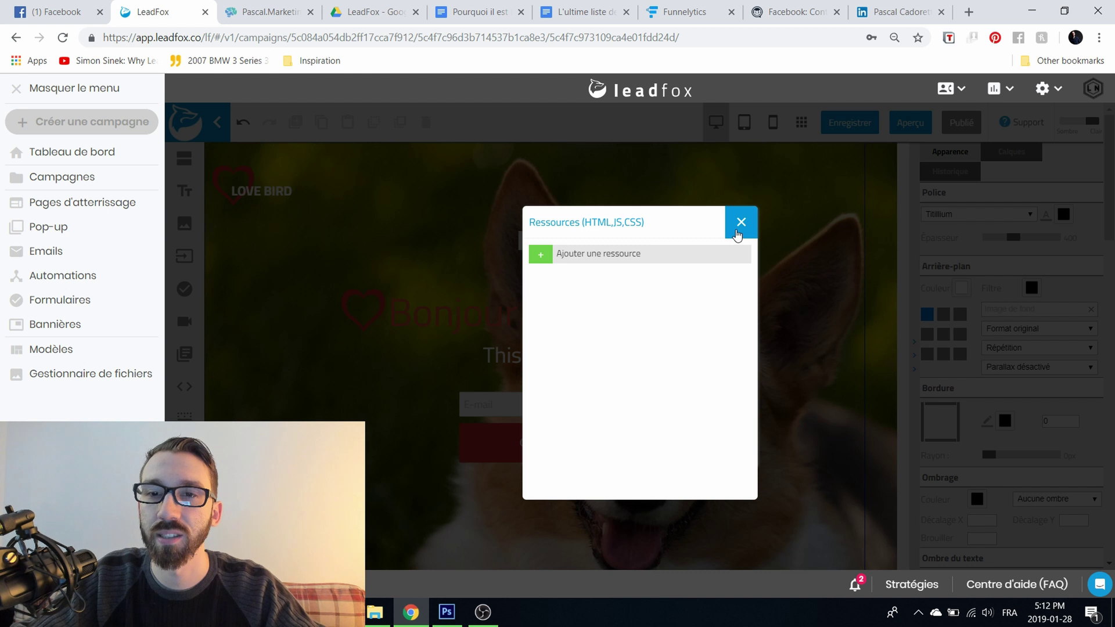
Step: Inspect the new resource form's Extension and Emplacement lists, cancel it, and close Ressources
left_click(716, 263)
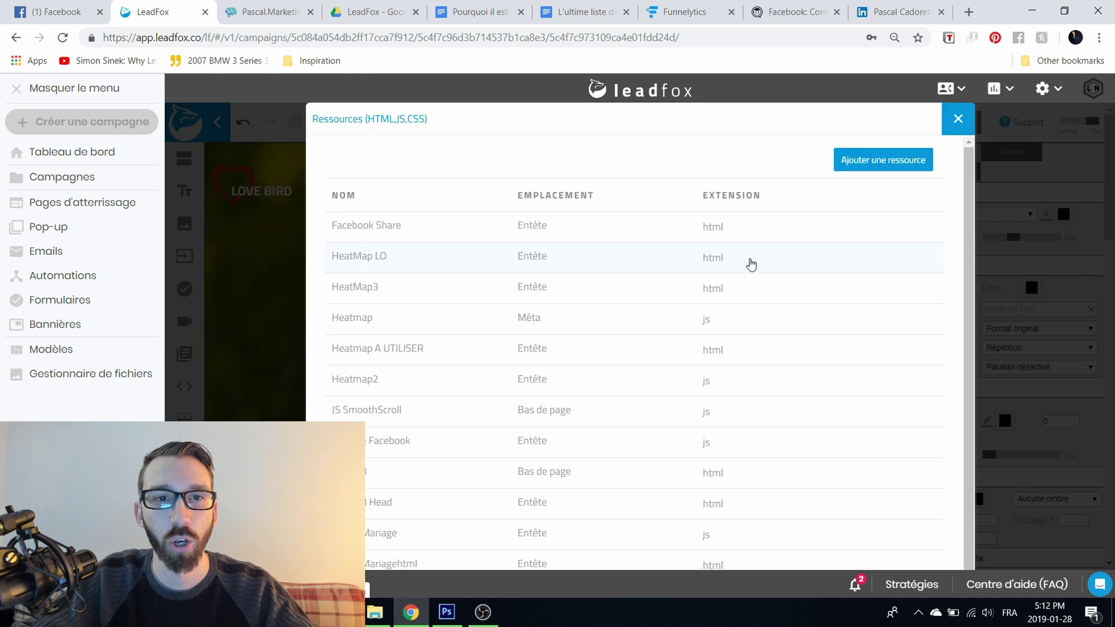
left_click(893, 161)
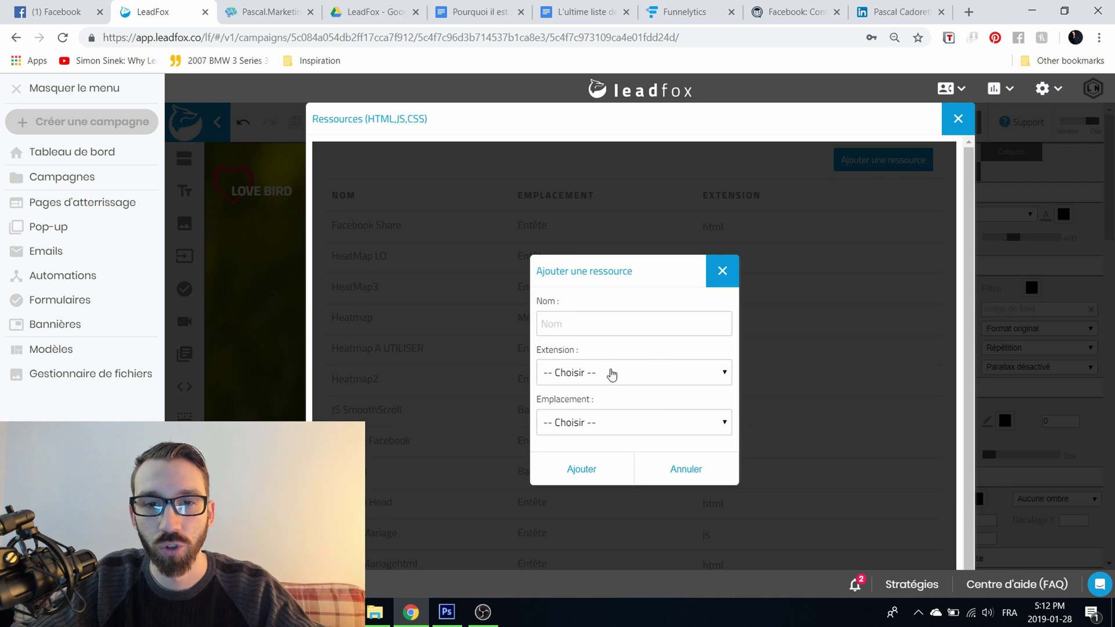
left_click(609, 373)
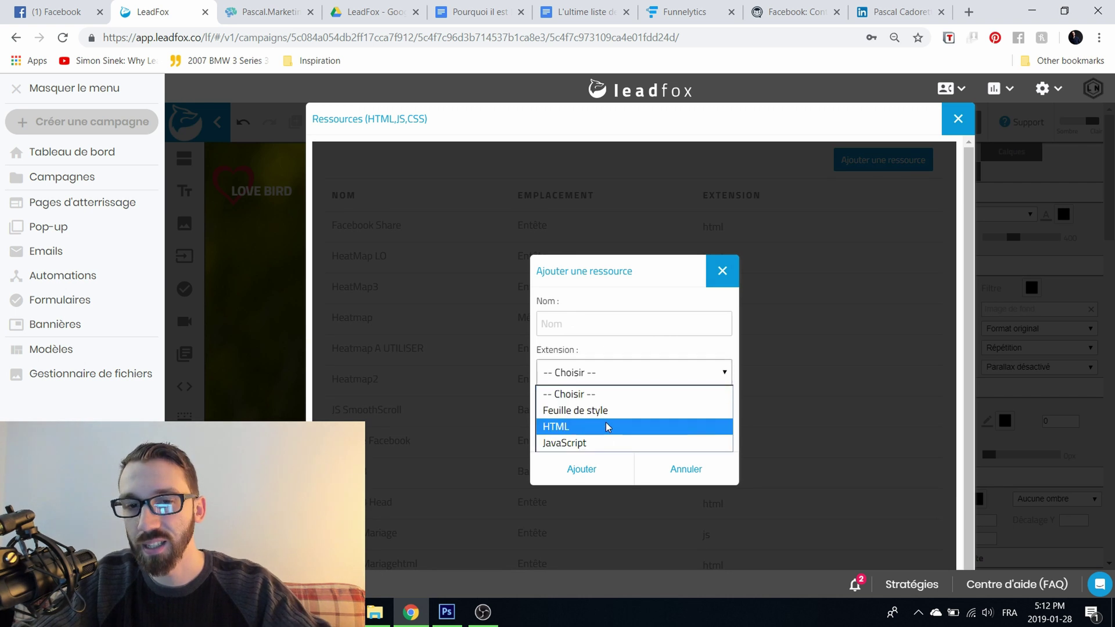
left_click(630, 287)
left_click(620, 423)
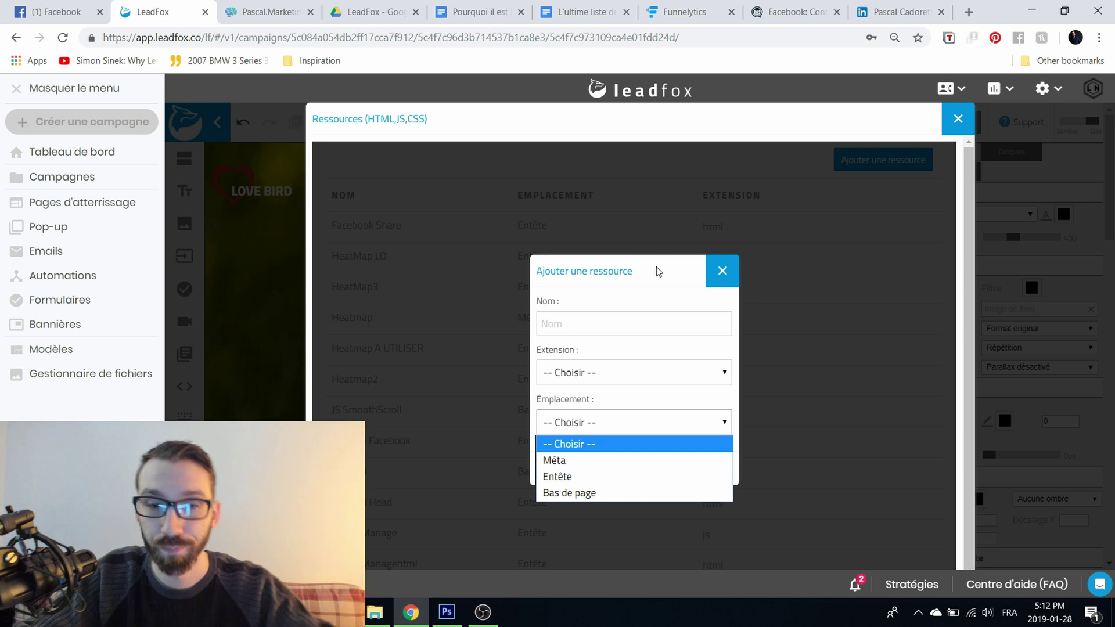
left_click(685, 294)
left_click(720, 272)
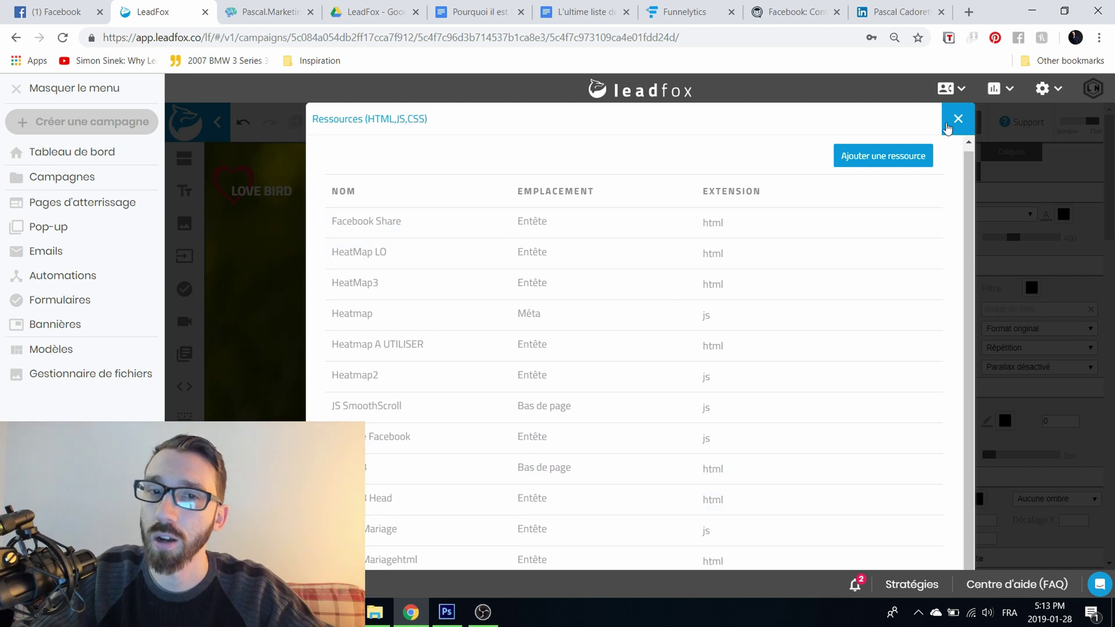
left_click(958, 120)
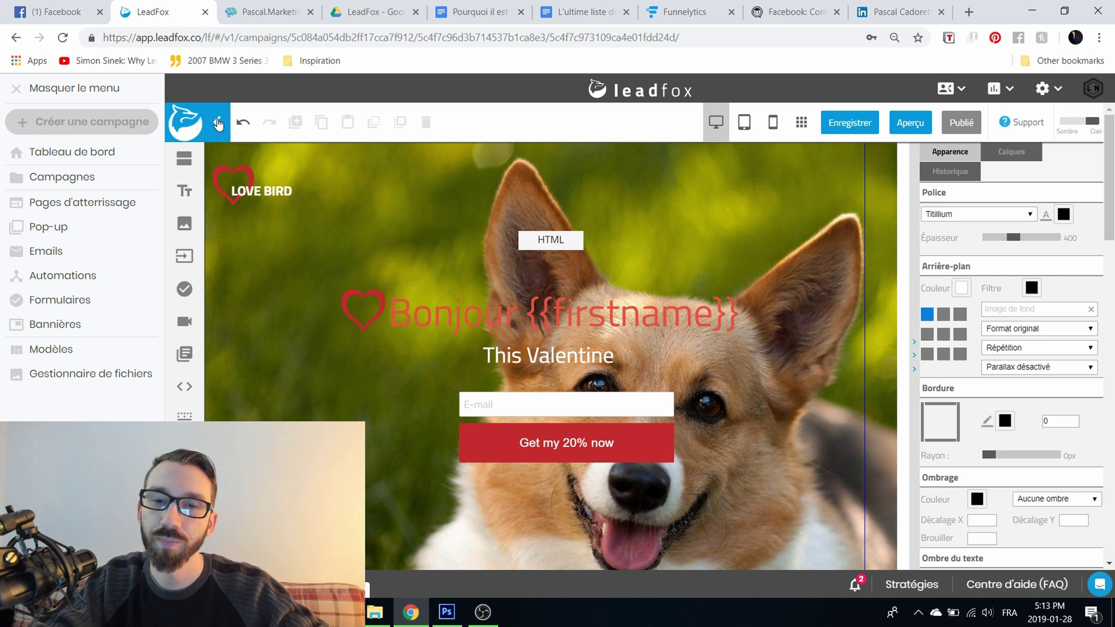
Step: Change the page URL to the custom le-noeud.co domain with the page name 'demonstration'
left_click(219, 123)
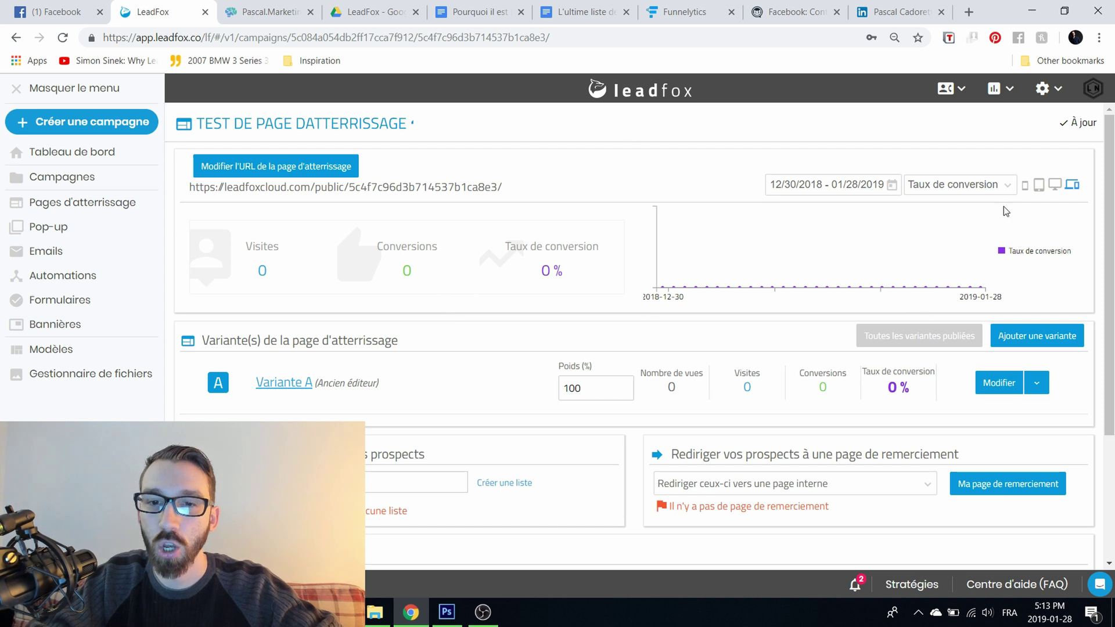
left_click_drag(188, 192, 558, 176)
left_click(331, 166)
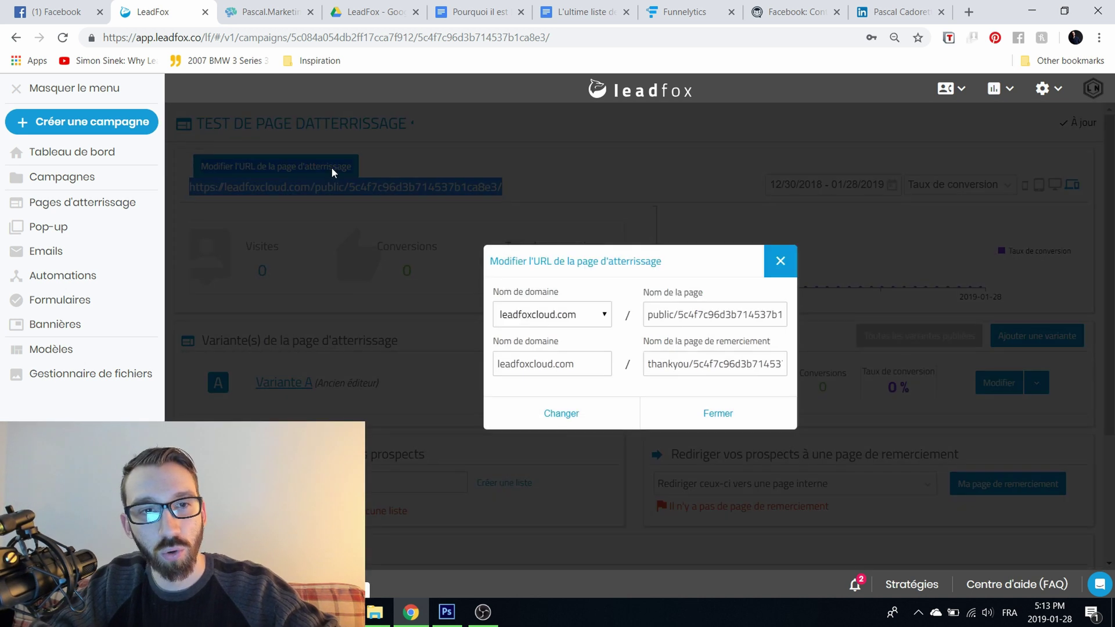
left_click(561, 315)
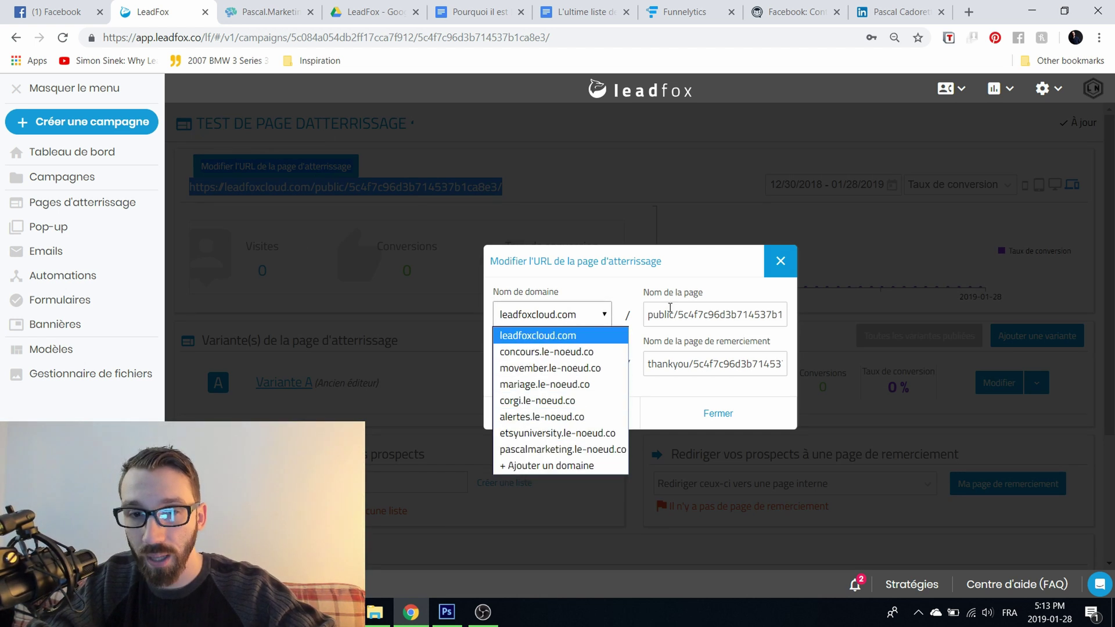
left_click(537, 335)
triple_click(685, 311)
left_click(566, 324)
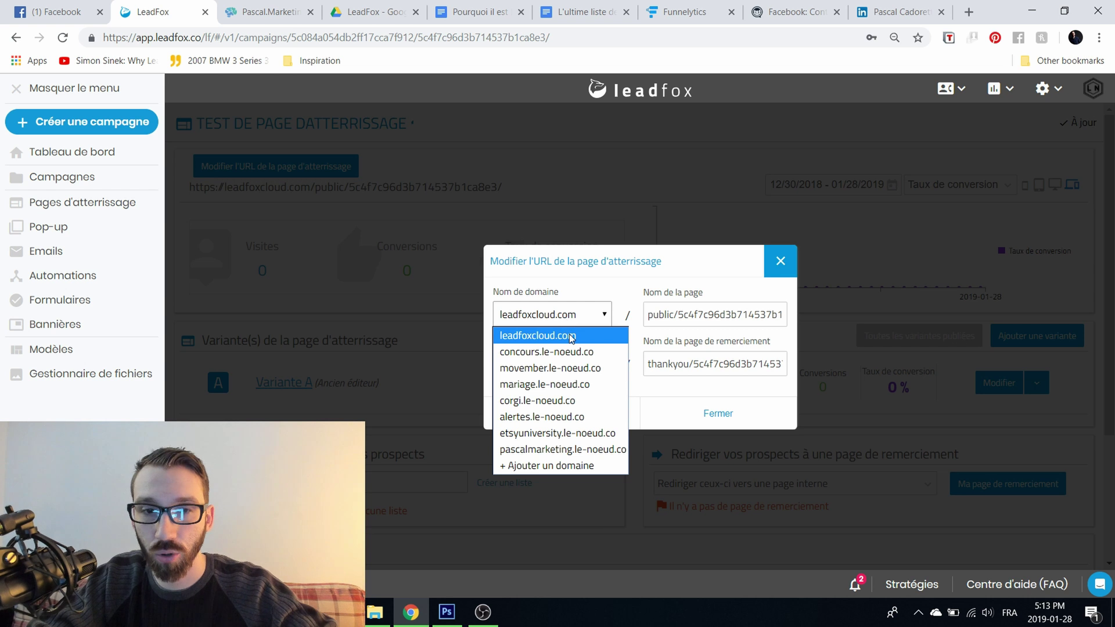
left_click(562, 450)
left_click(662, 314)
type("demonstr")
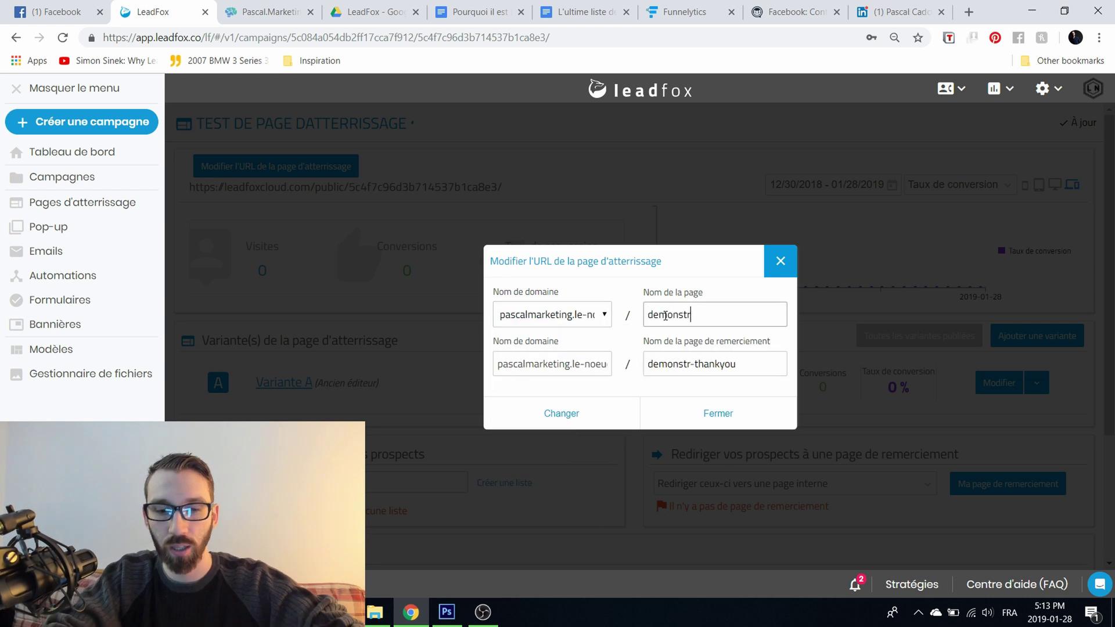
type("ation")
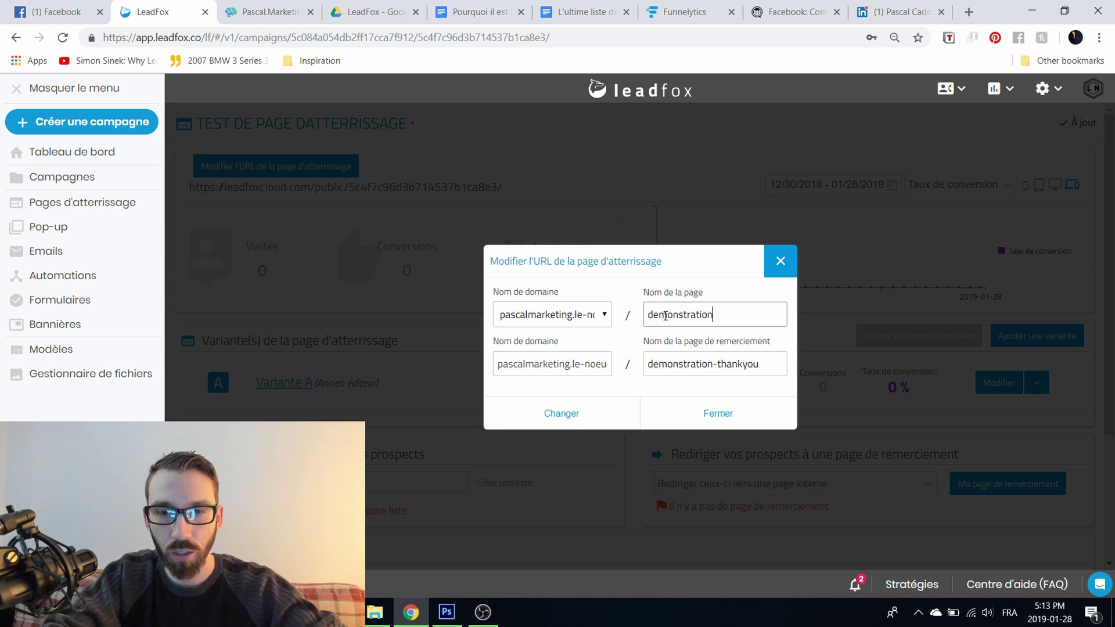
left_click(602, 415)
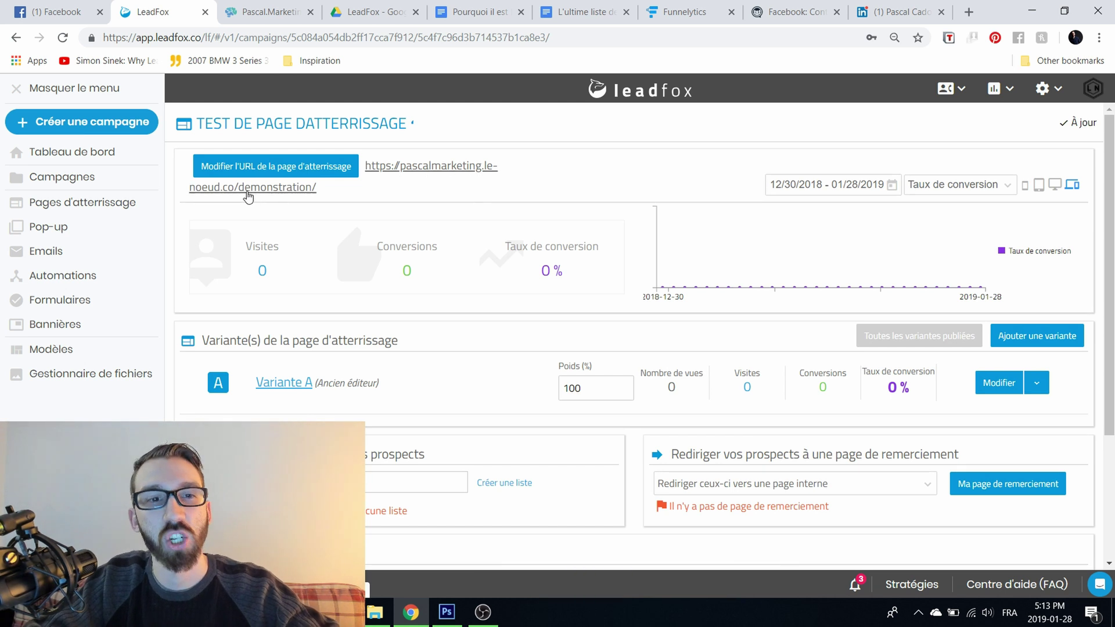
Step: Open the live demonstration page in a new tab, check it loads, and close it
left_click(453, 168)
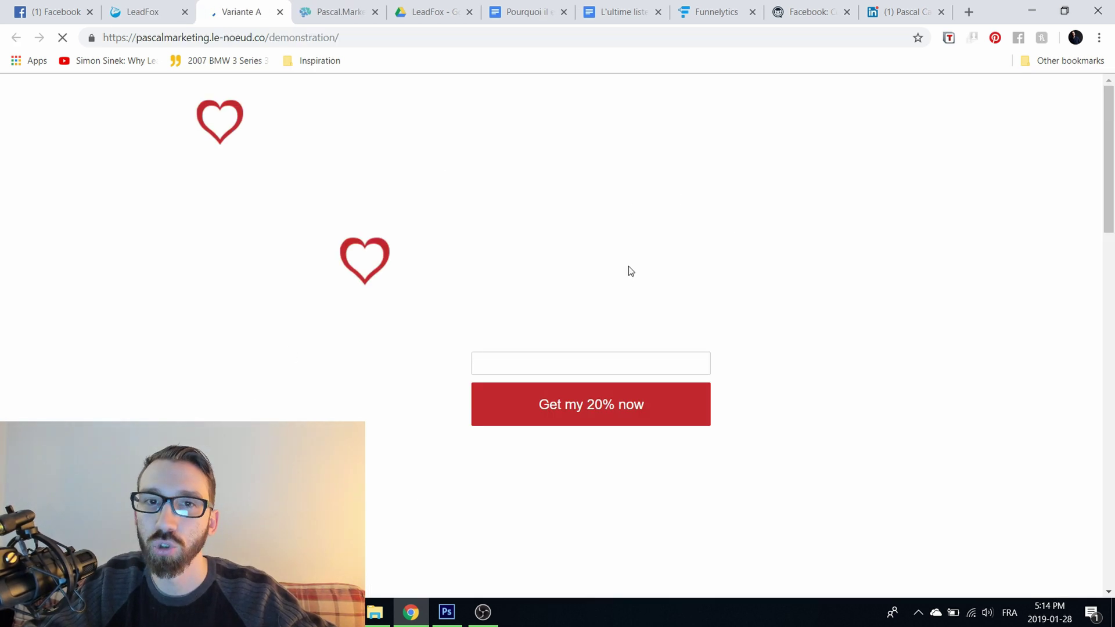
scroll(501, 399, "down", 3)
scroll(501, 399, "up", 3)
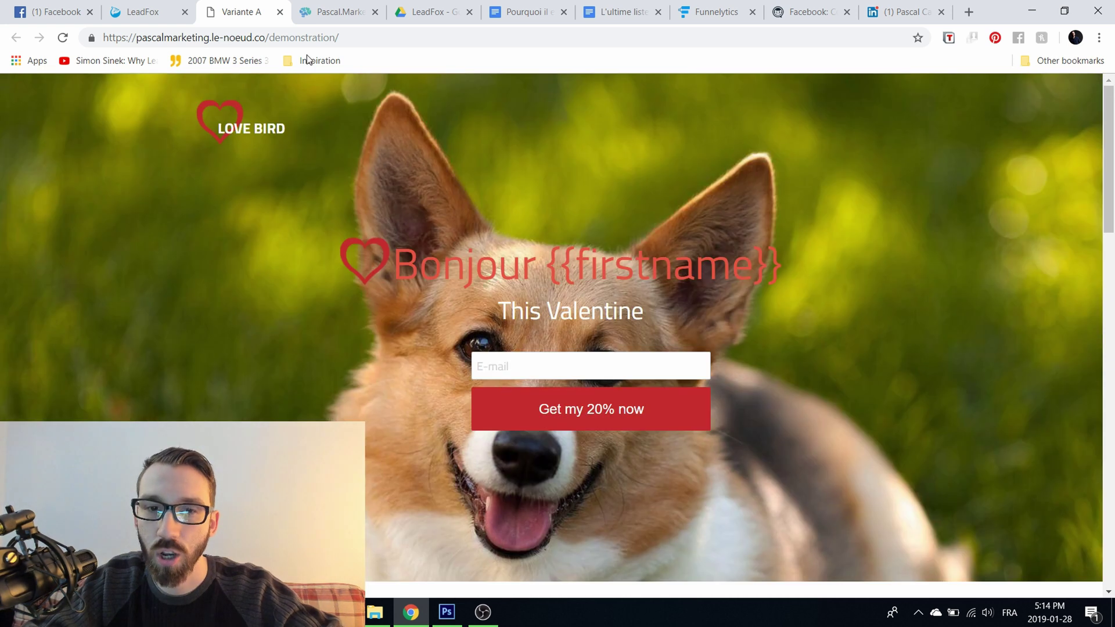
left_click(279, 12)
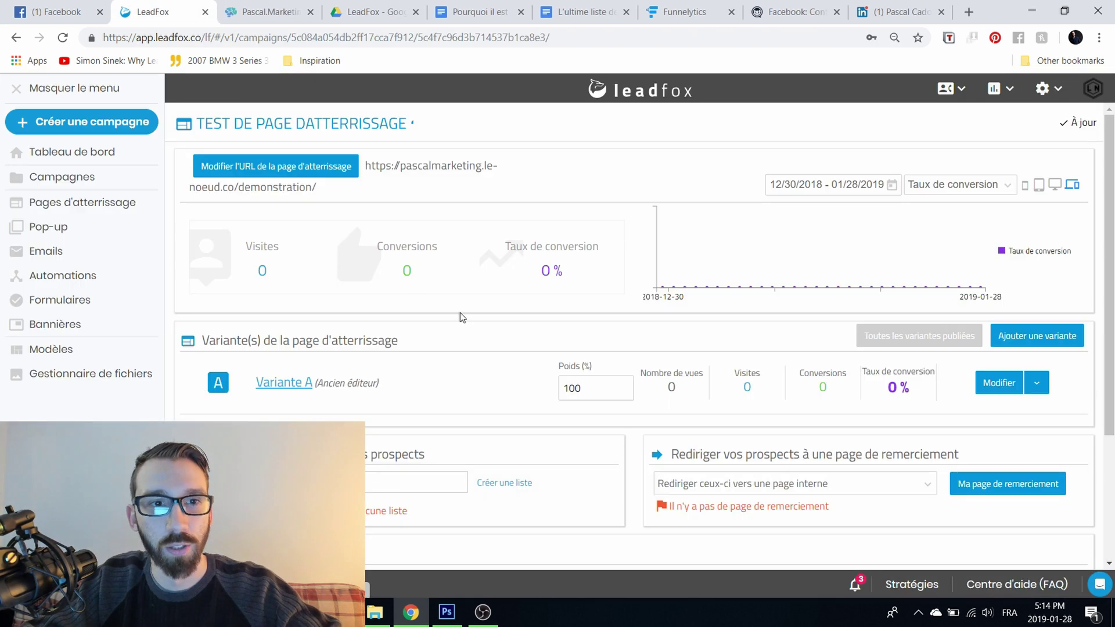
scroll(541, 384, "down", 1)
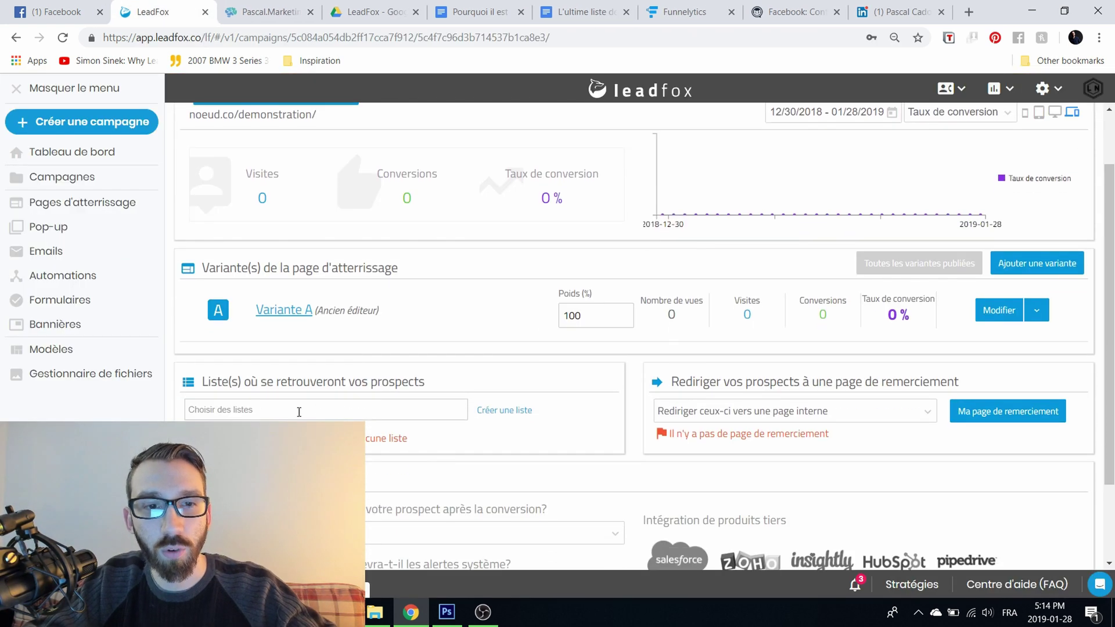
left_click(345, 413)
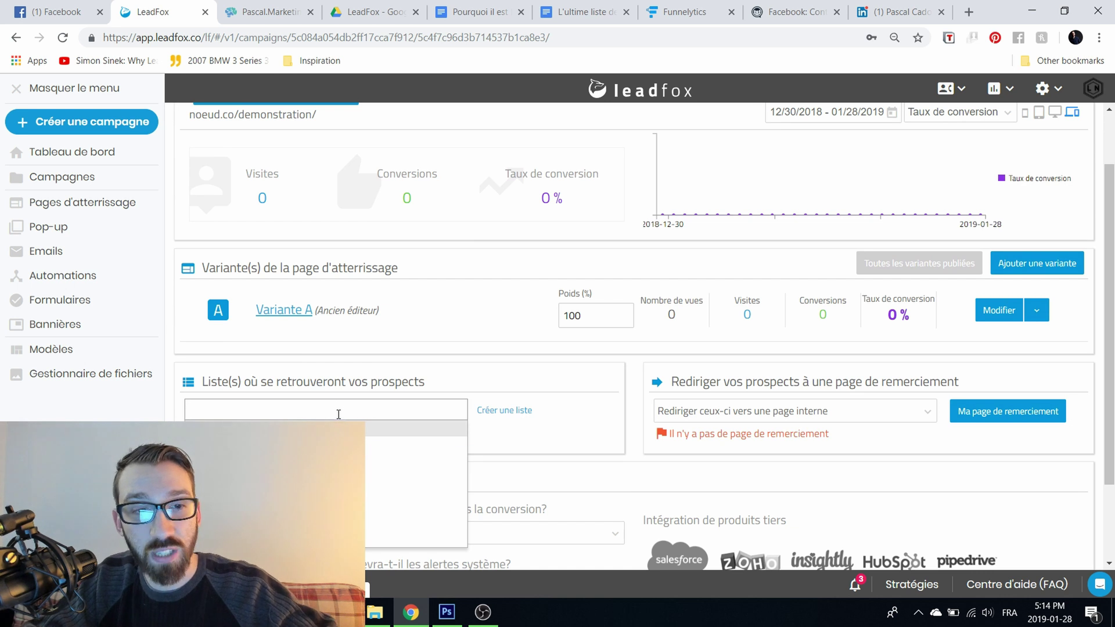
left_click(530, 430)
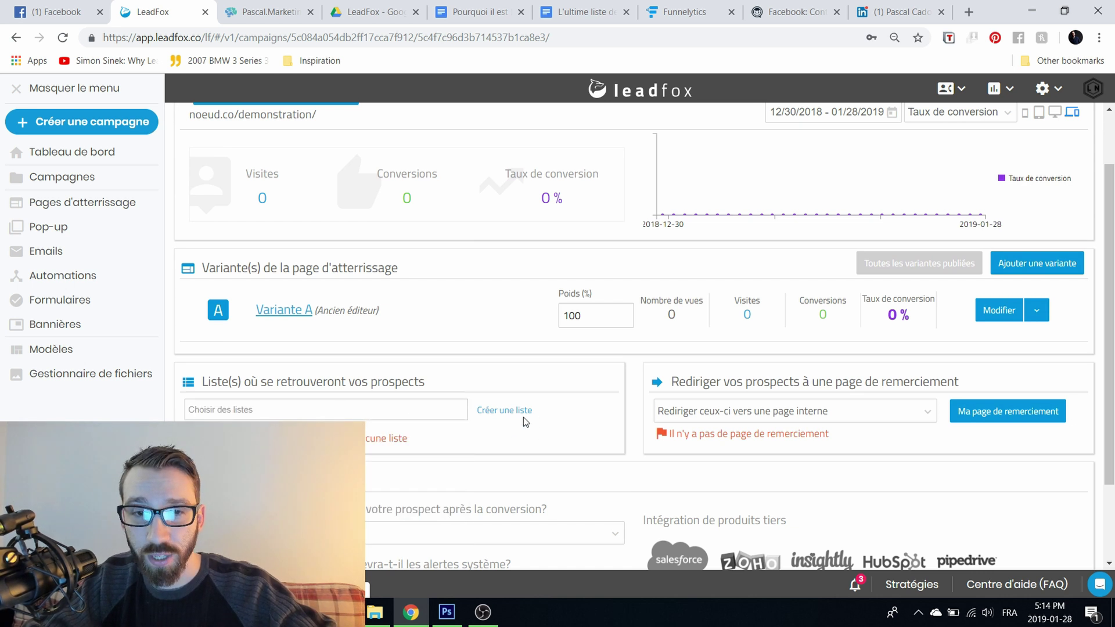
left_click(511, 411)
left_click(608, 299)
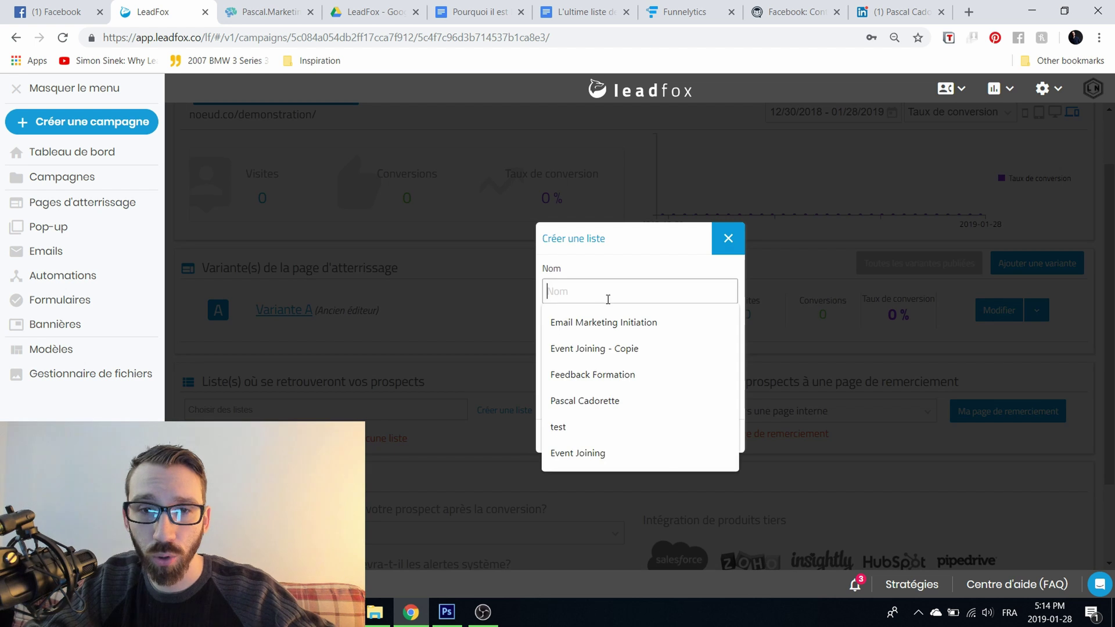
type("TESTEST")
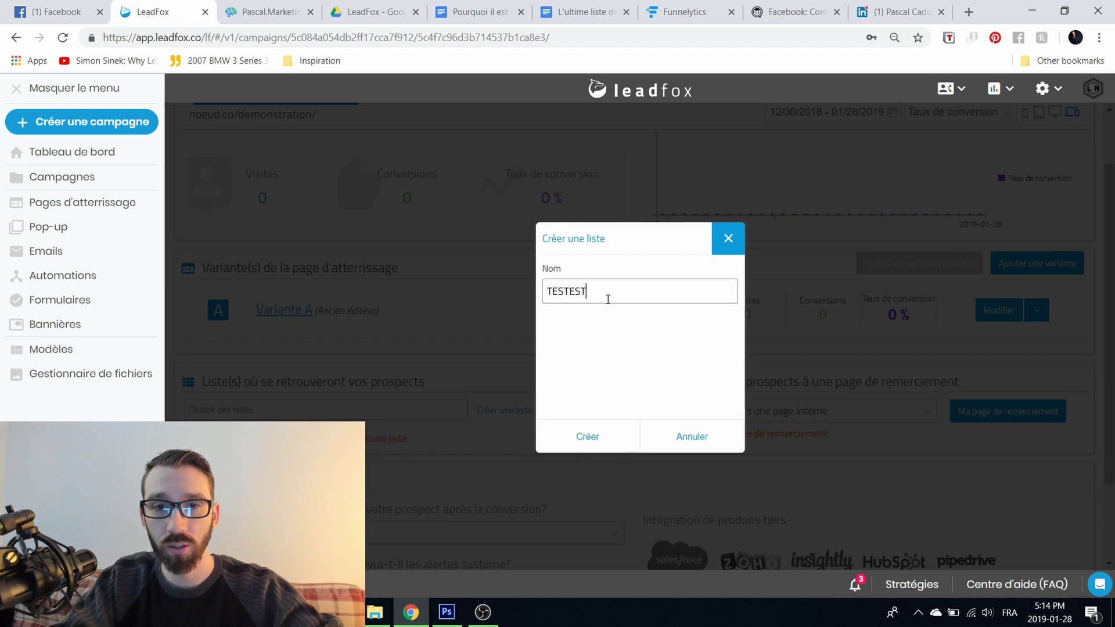
left_click(587, 440)
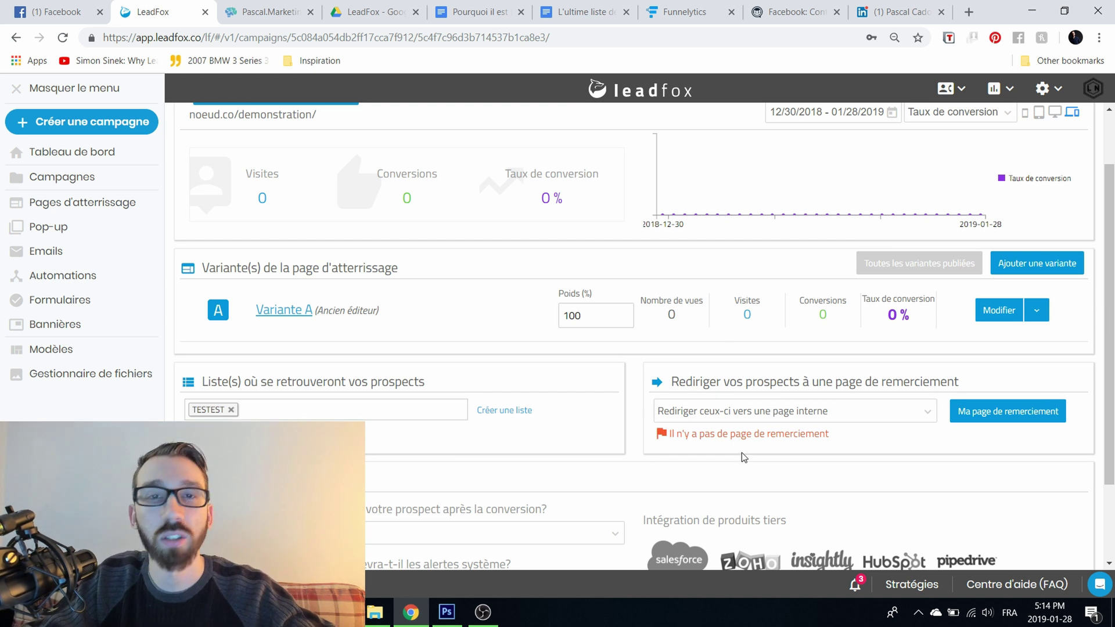
left_click(741, 413)
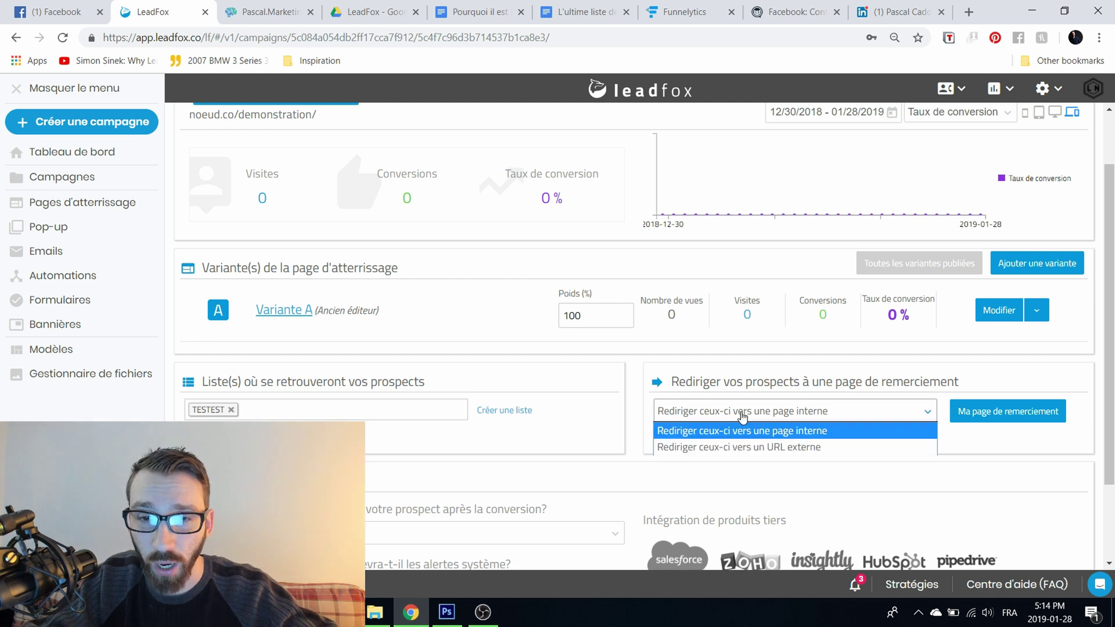
left_click(956, 465)
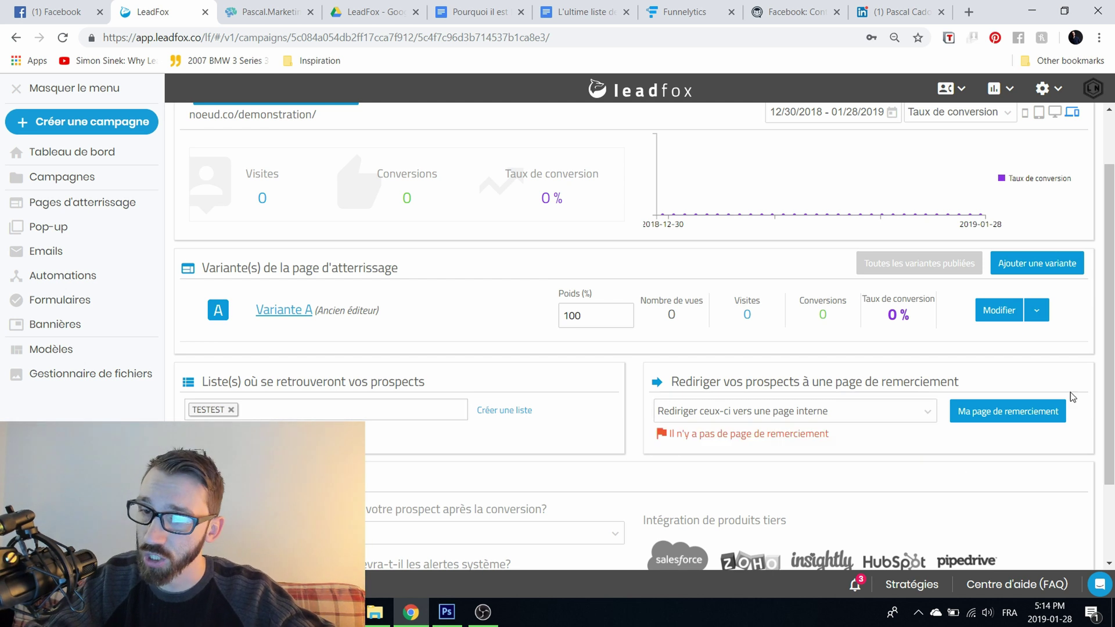
left_click(755, 411)
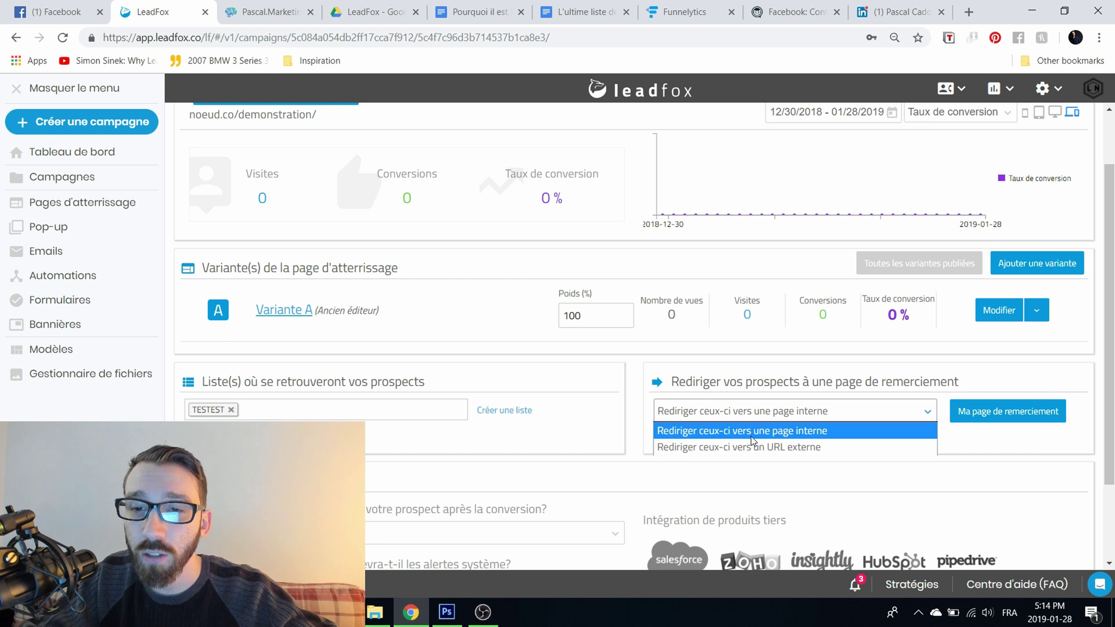
left_click(747, 447)
left_click(975, 410)
left_click(981, 443)
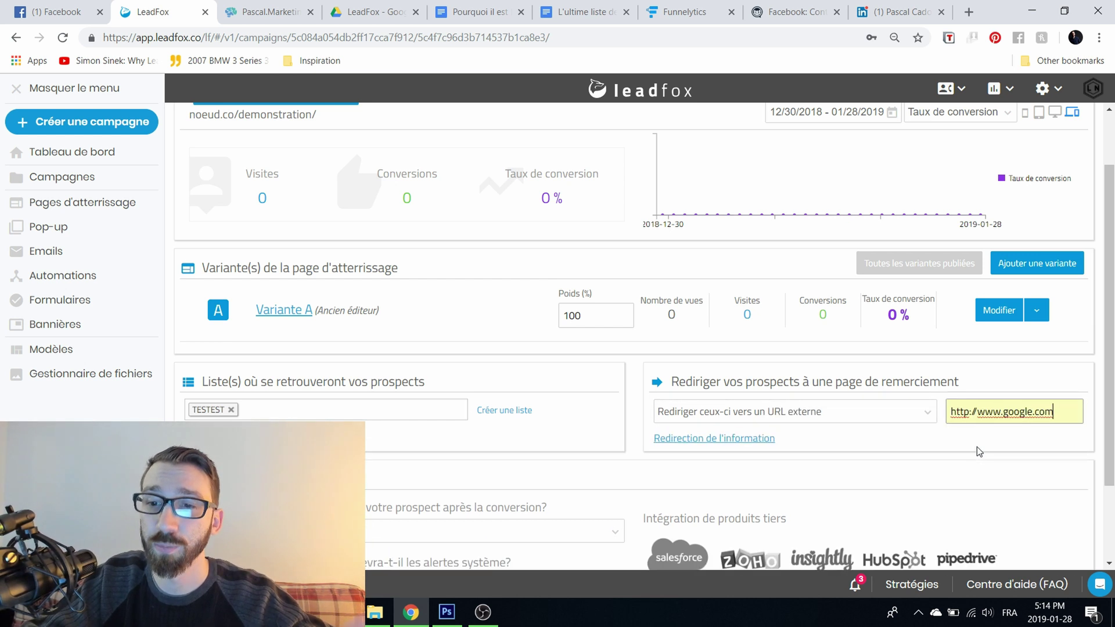
triple_click(984, 412)
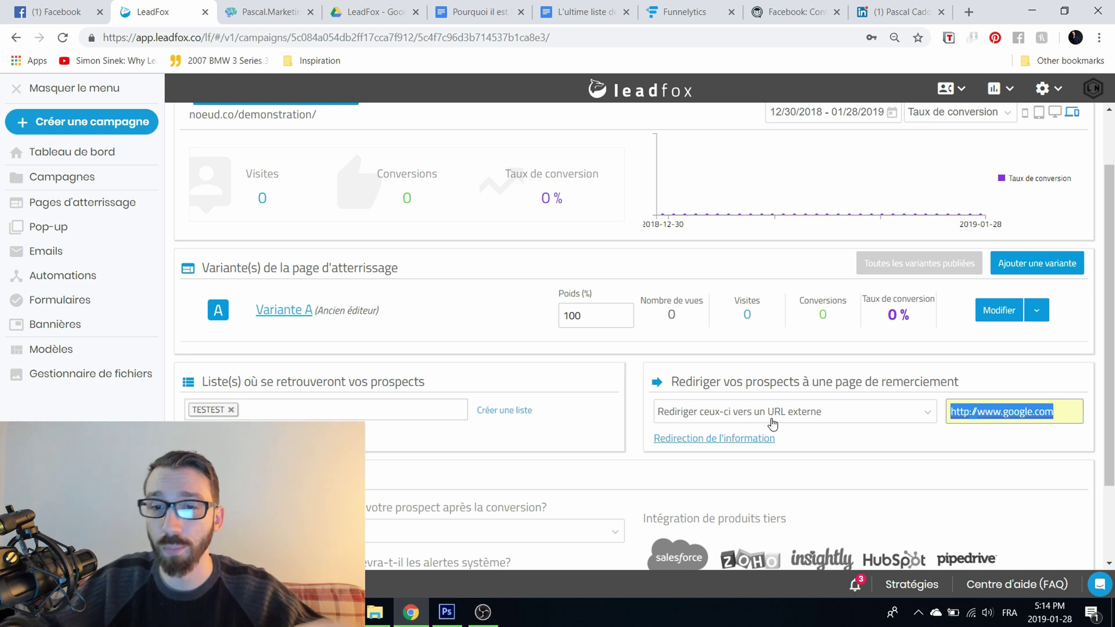
left_click(772, 423)
left_click(793, 430)
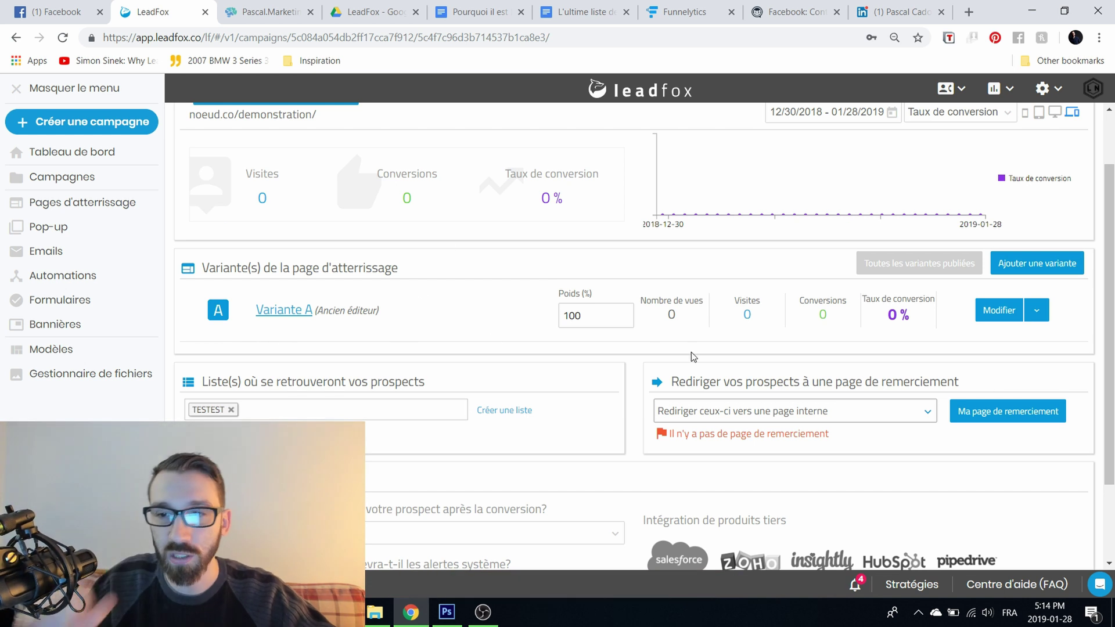
Step: Add a second variant copied from Variante A of TEST DE PAGE DATTERRISSAGE and open it
scroll(617, 326, "down", 2)
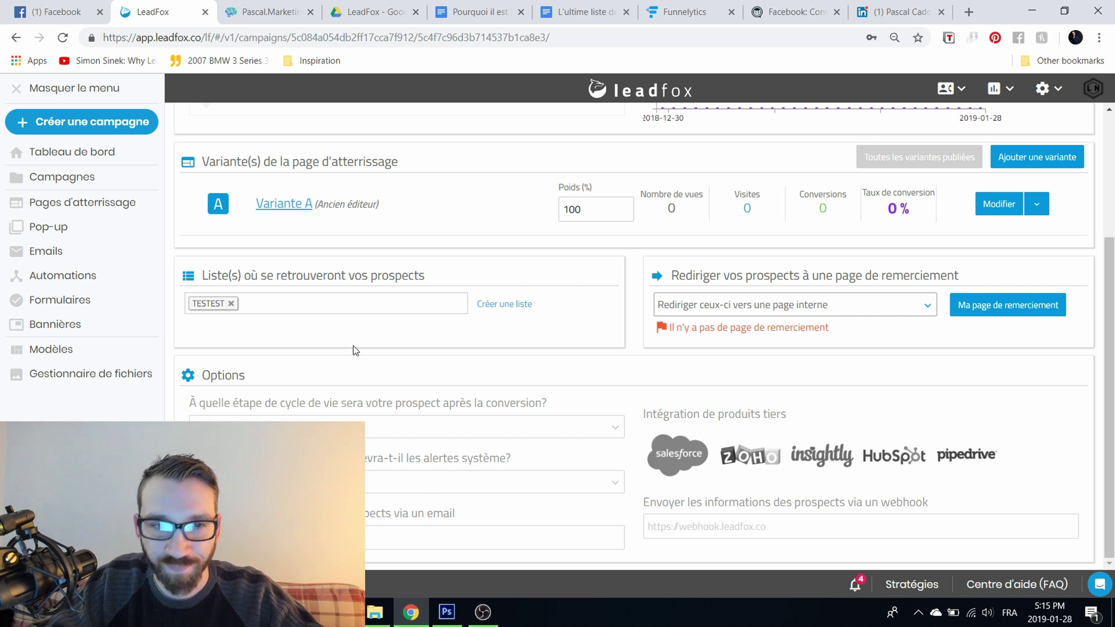
scroll(500, 398, "up", 3)
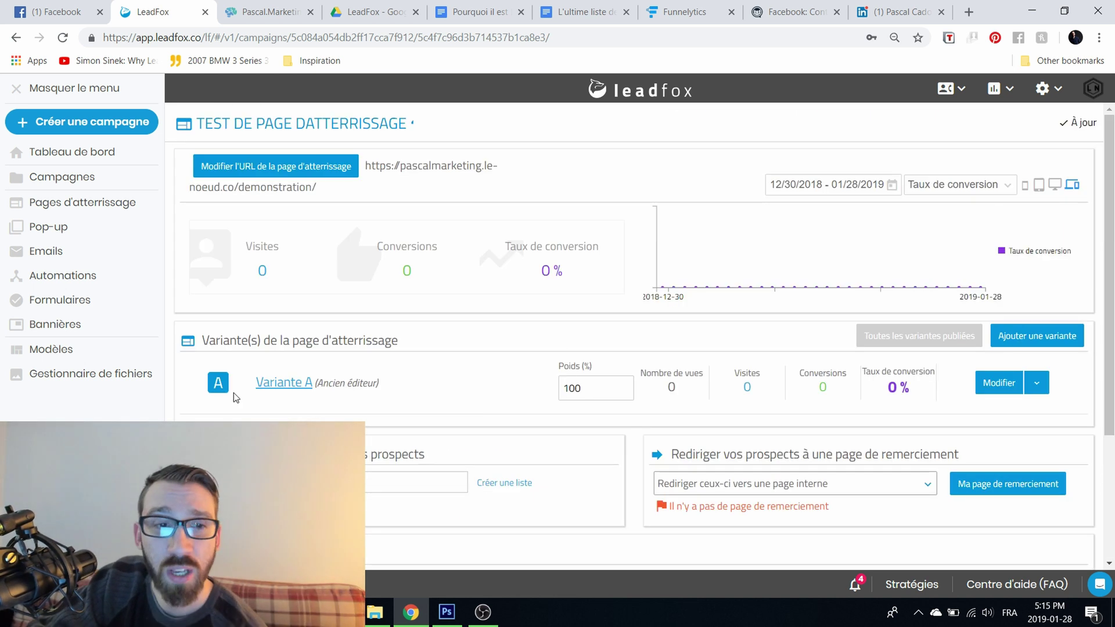
left_click(1025, 337)
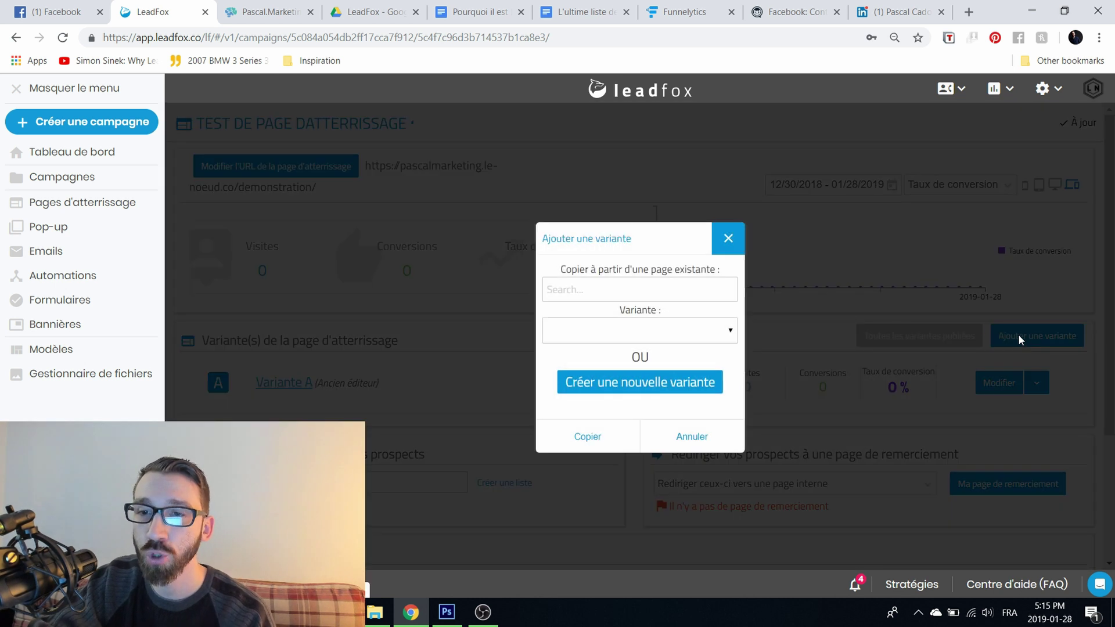
left_click(644, 290)
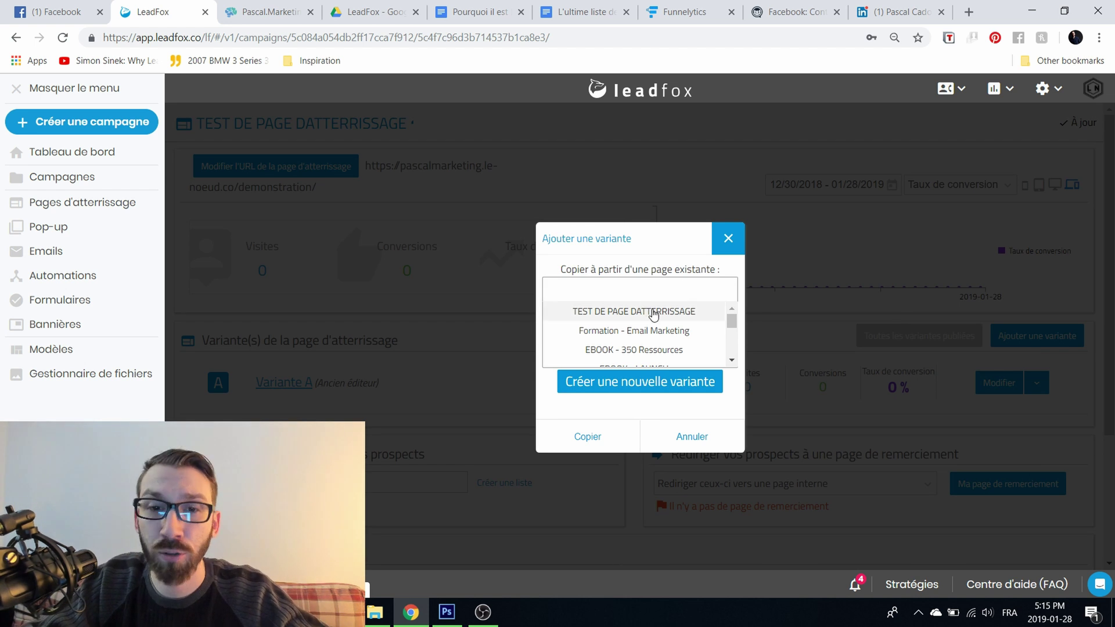
left_click(721, 239)
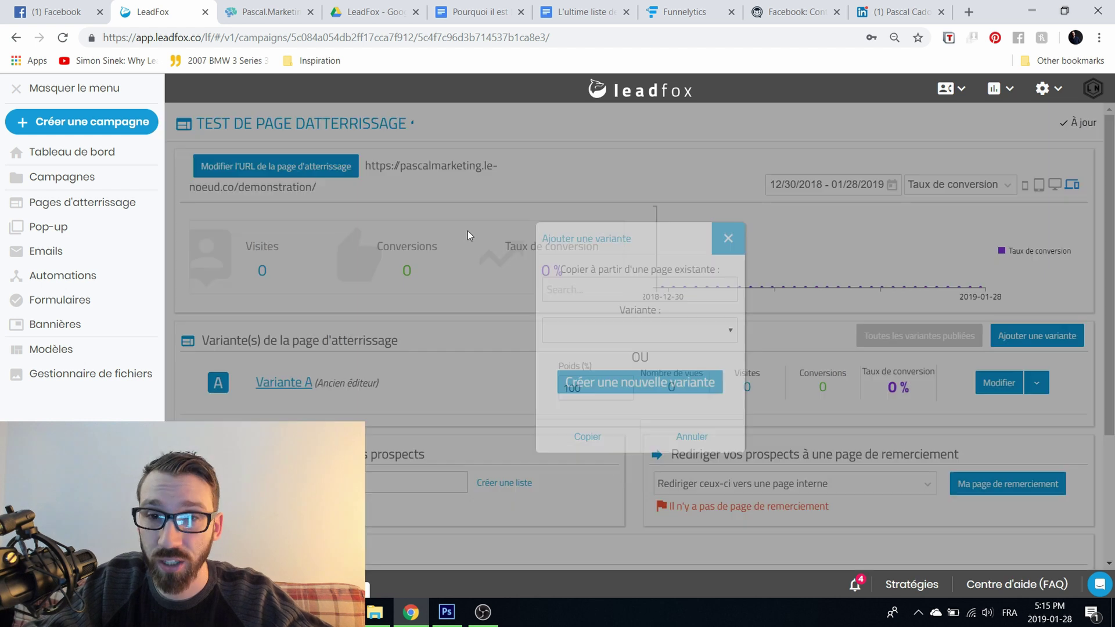
left_click_drag(205, 123, 452, 129)
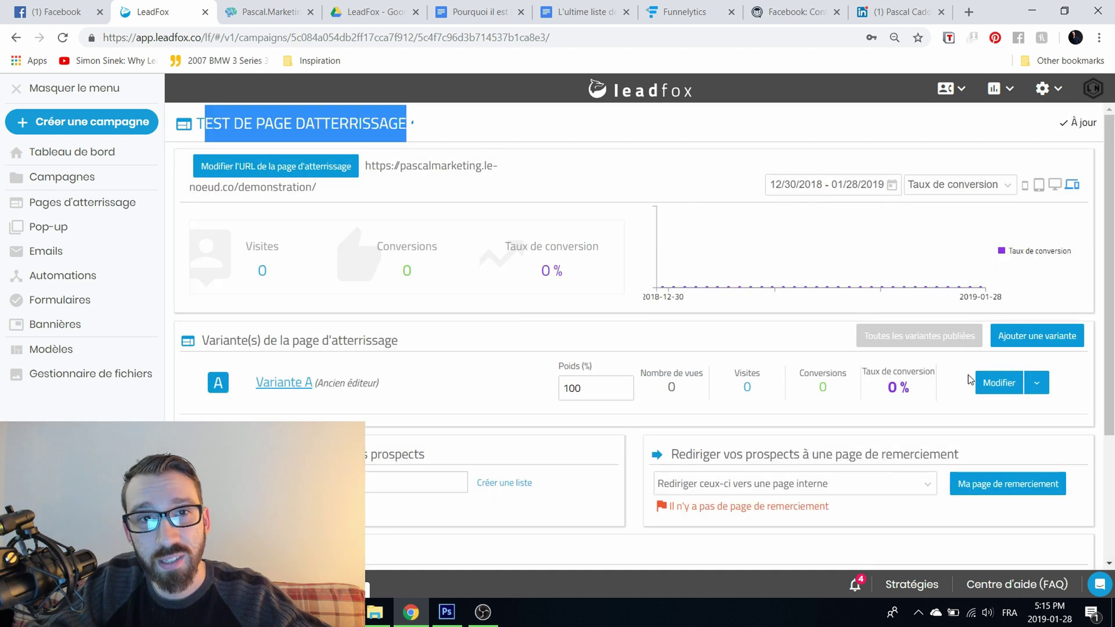
left_click(1066, 343)
left_click(615, 295)
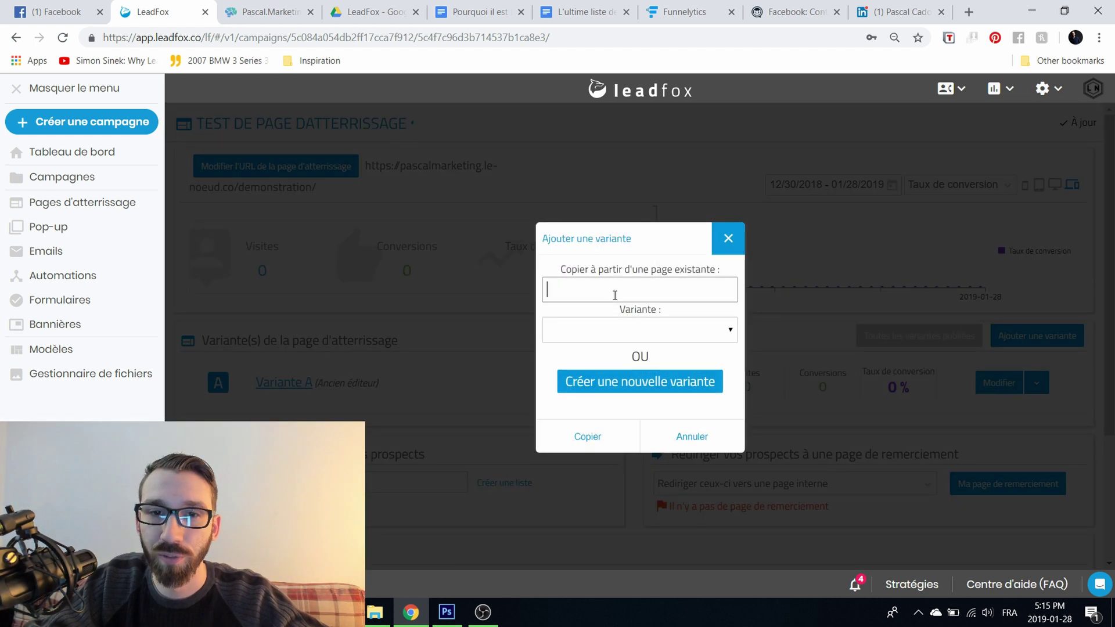
left_click(636, 313)
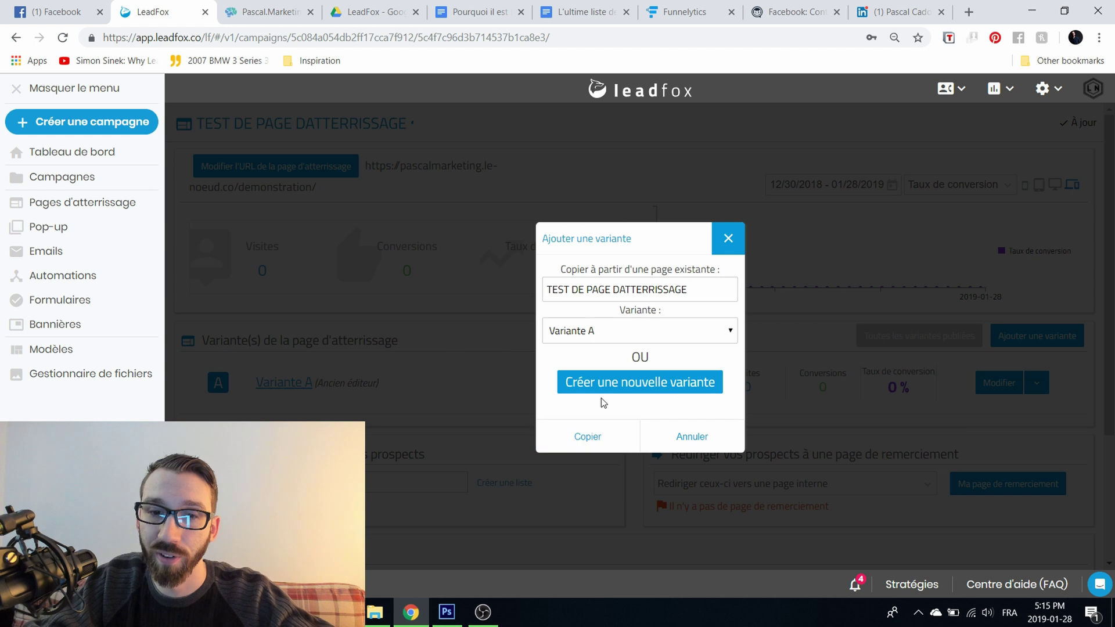
left_click(585, 436)
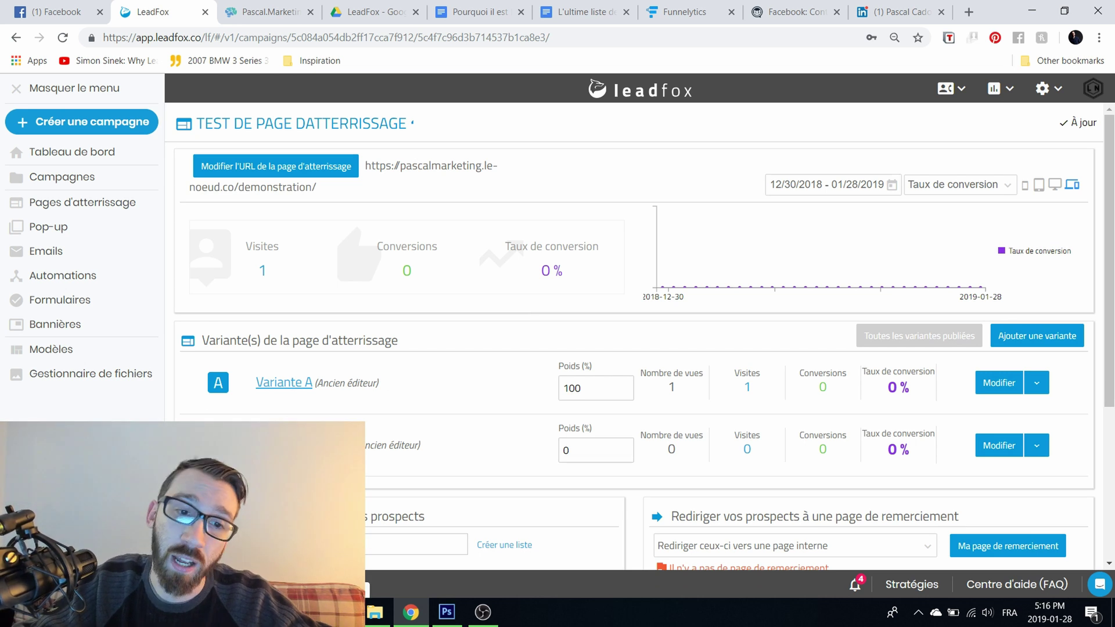
left_click(302, 445)
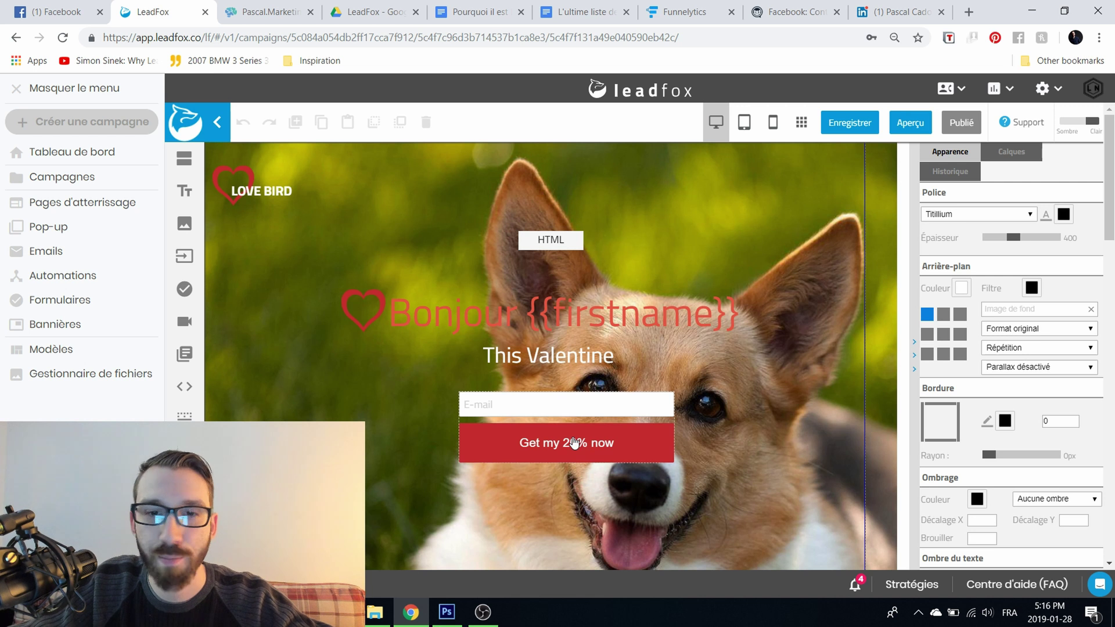
Step: Change the 'Get my 20% now' button background from red to bright green and publish the variant
left_click(574, 442)
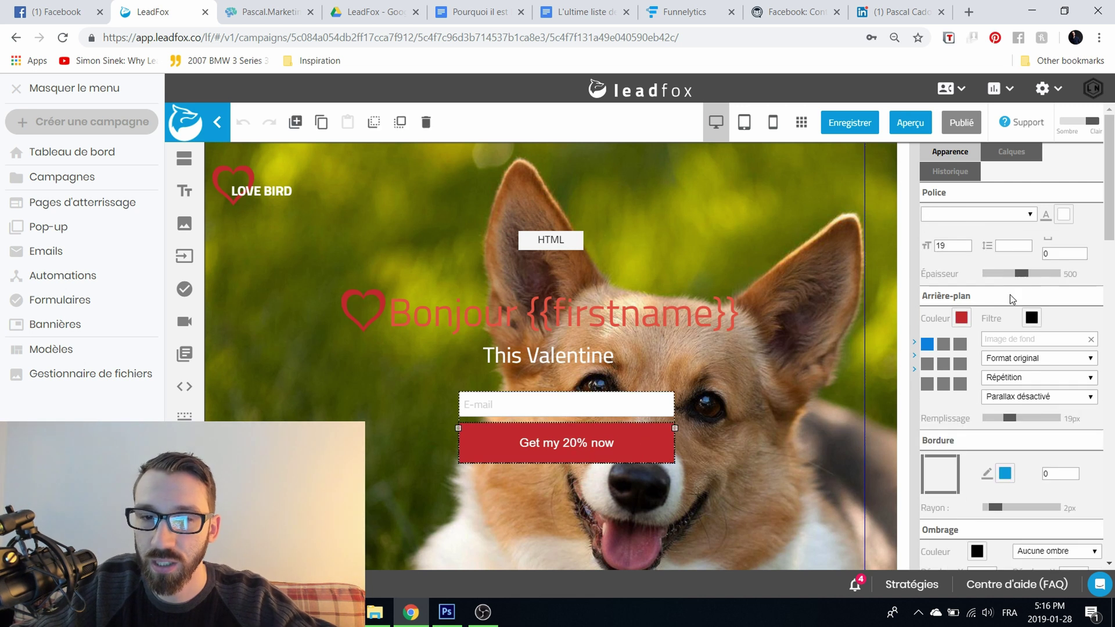
left_click(959, 318)
left_click_drag(727, 218, 722, 298)
left_click(695, 243)
left_click(708, 184)
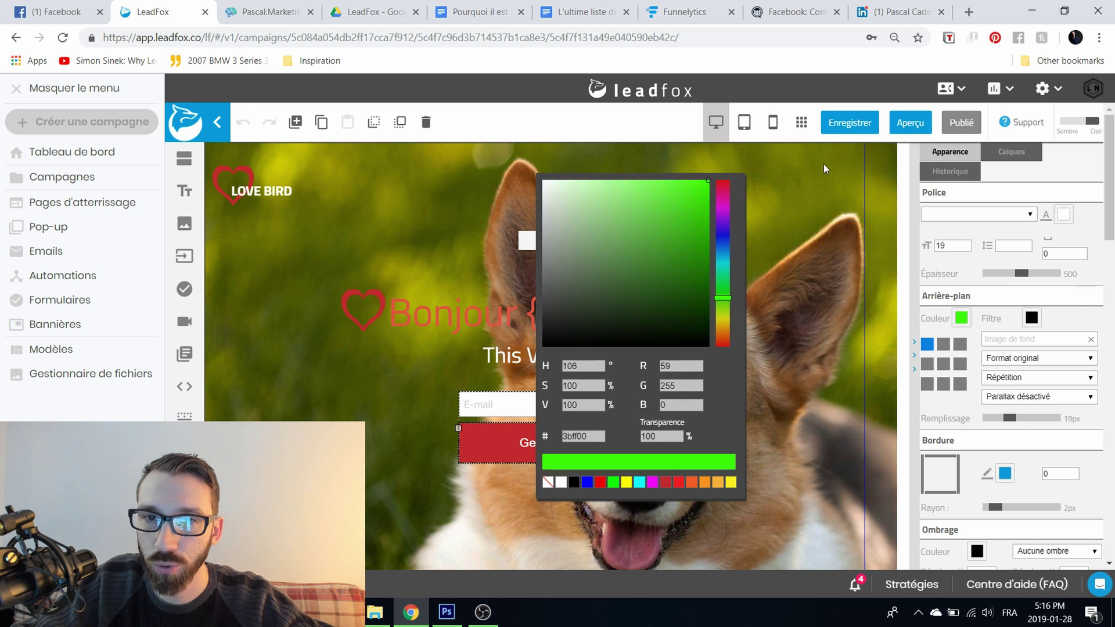
left_click(848, 267)
left_click(847, 123)
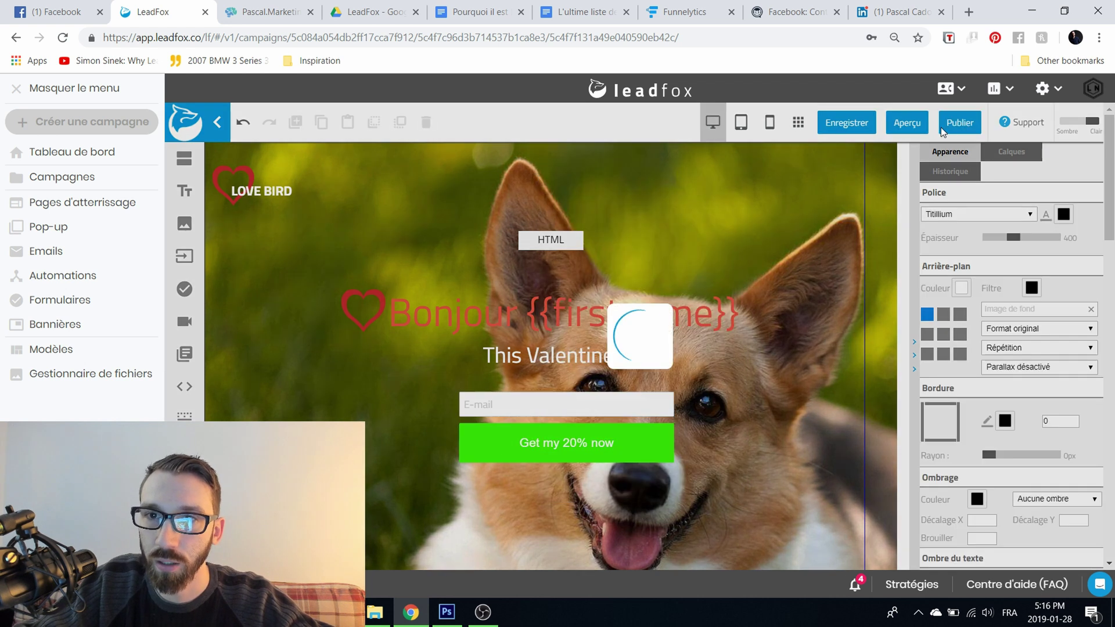
left_click(218, 124)
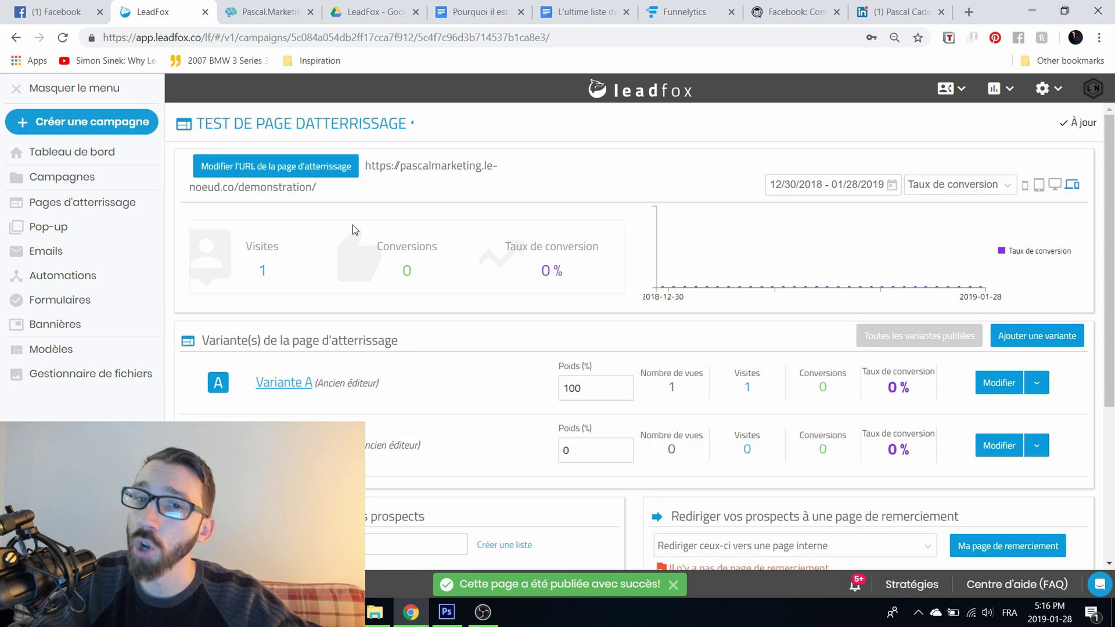
Step: Set the second variant's Poids to 50 so Variante A and Variante A - Copie each get 50%
key("ctrl+a")
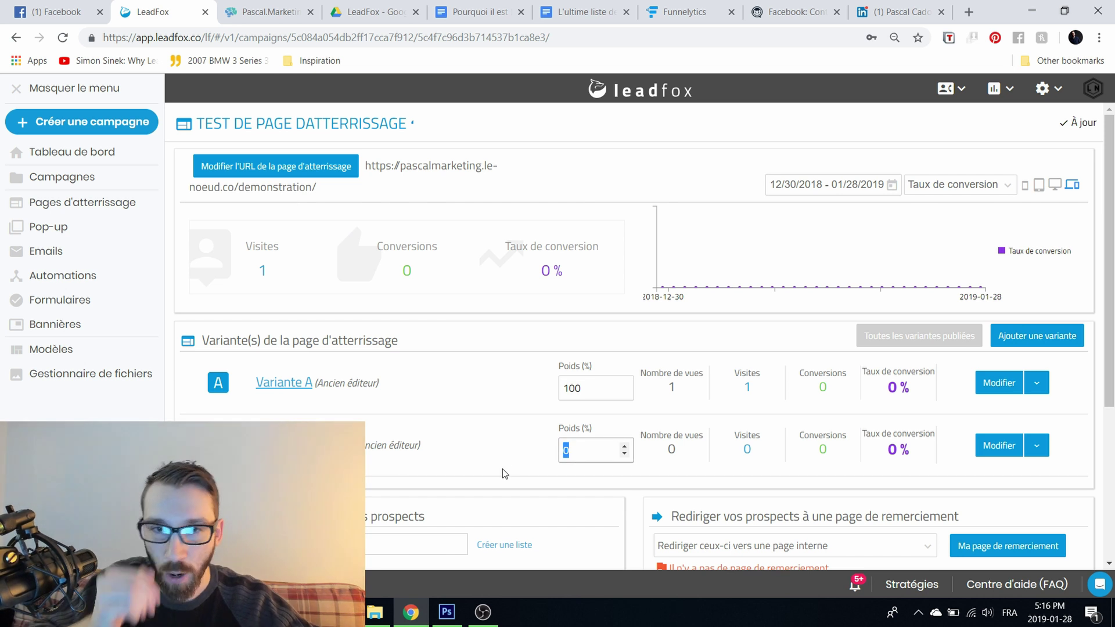
type("50")
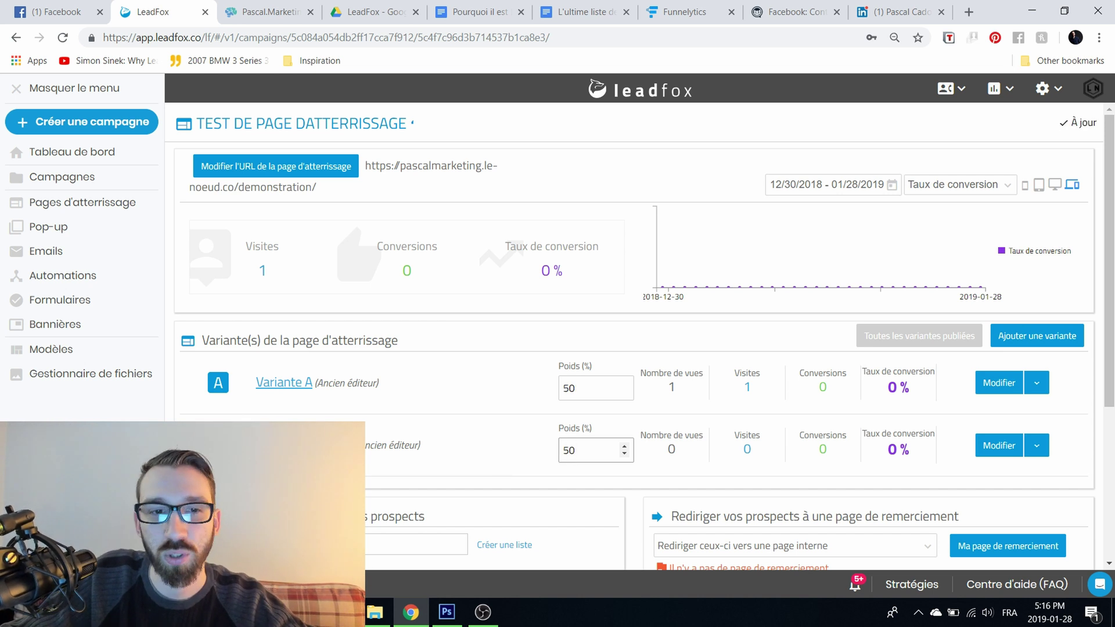
key("Tab")
double_click(582, 392)
left_click(503, 401)
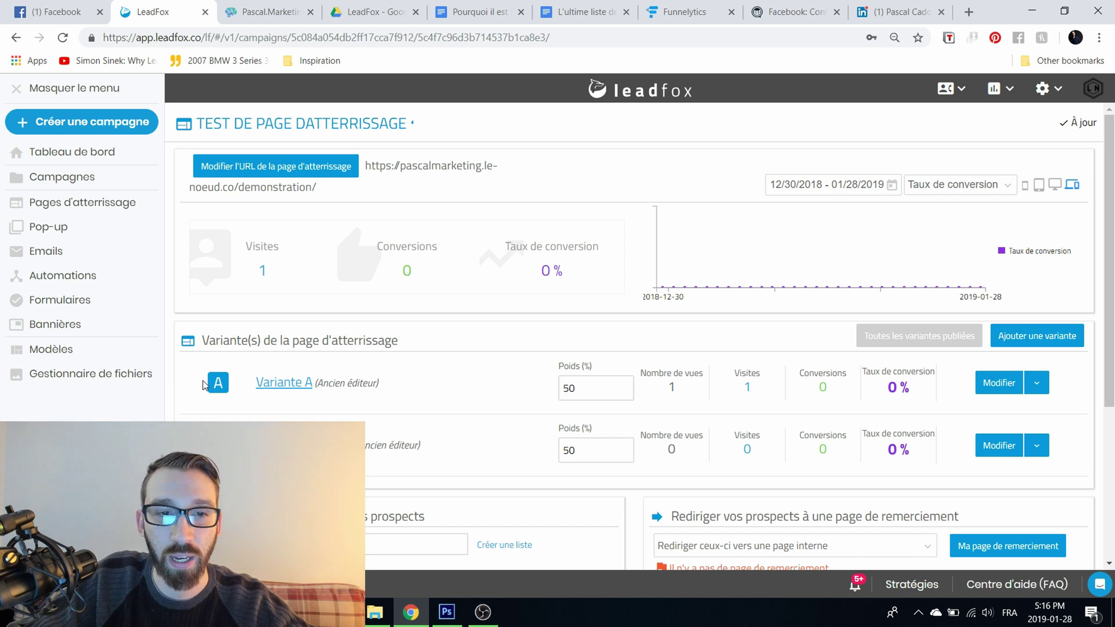
scroll(443, 405, "down", 4)
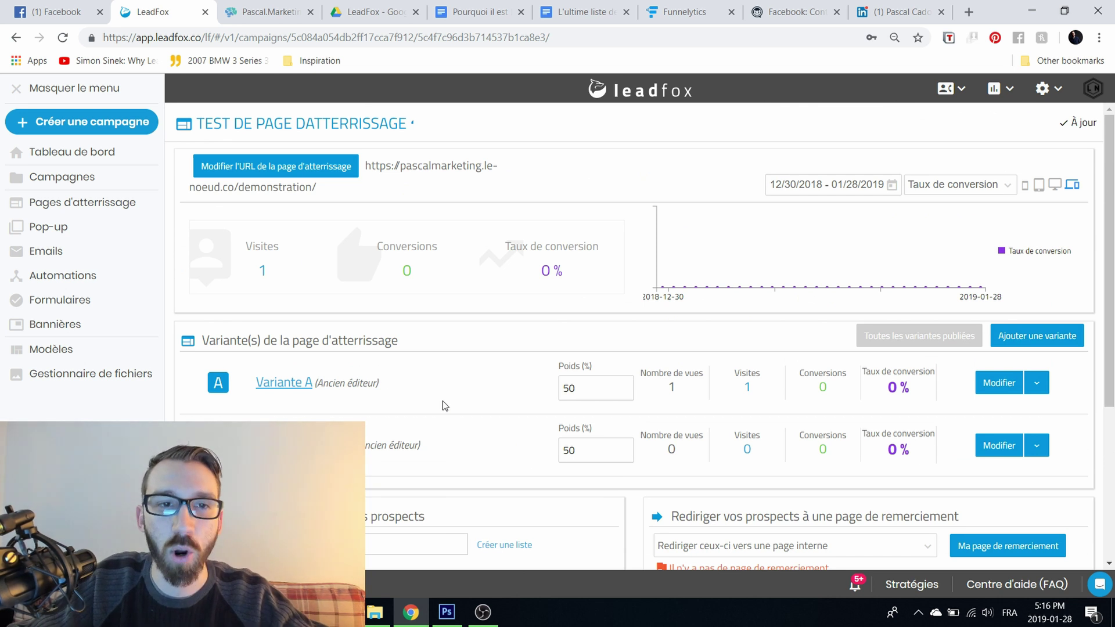
Step: Copy the landing page's public URL and look over its conversion statistics
left_click_drag(362, 186, 367, 167)
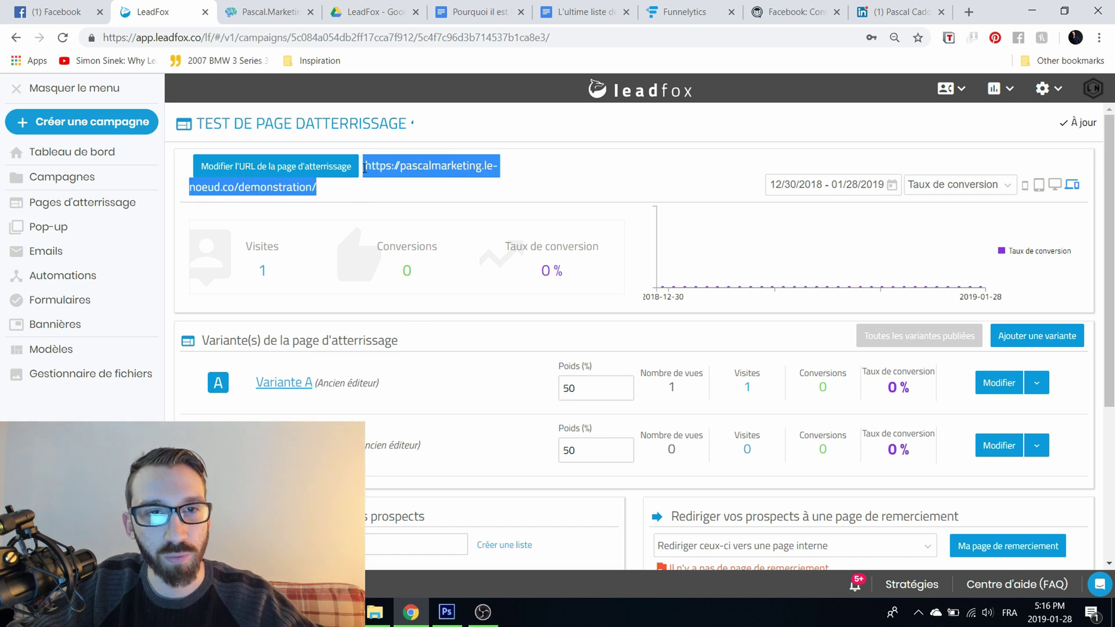
right_click(387, 172)
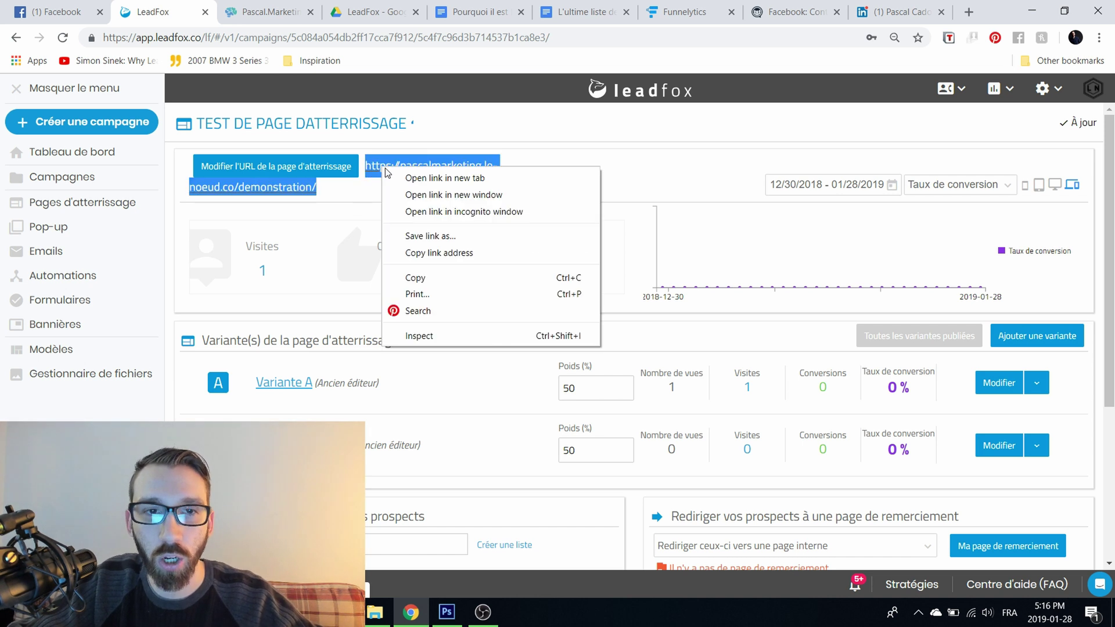
left_click(427, 279)
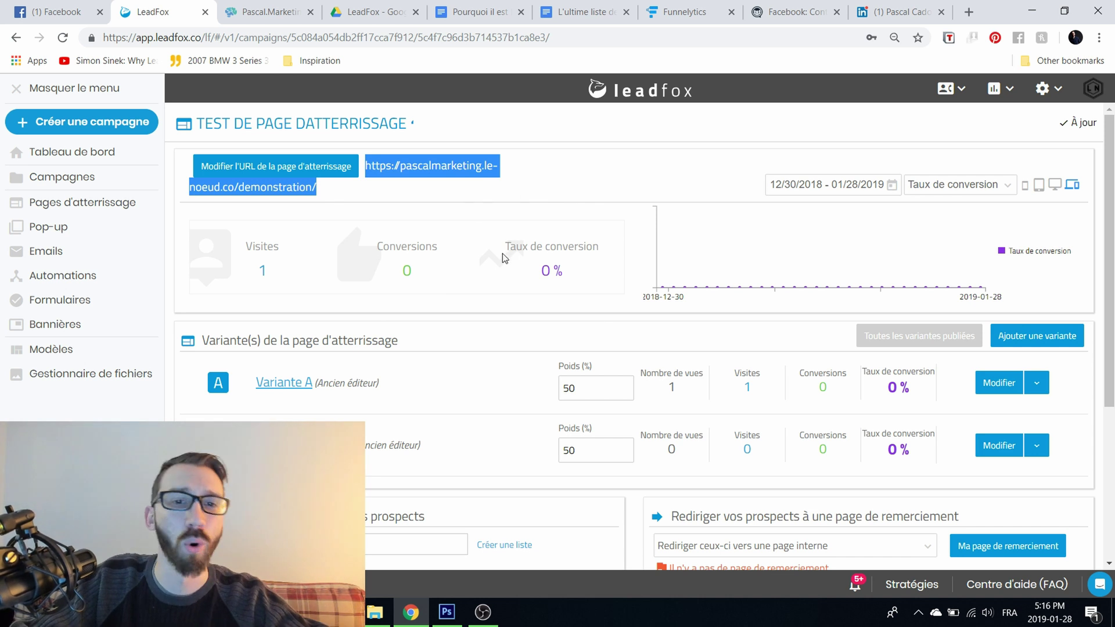
left_click_drag(591, 264, 279, 256)
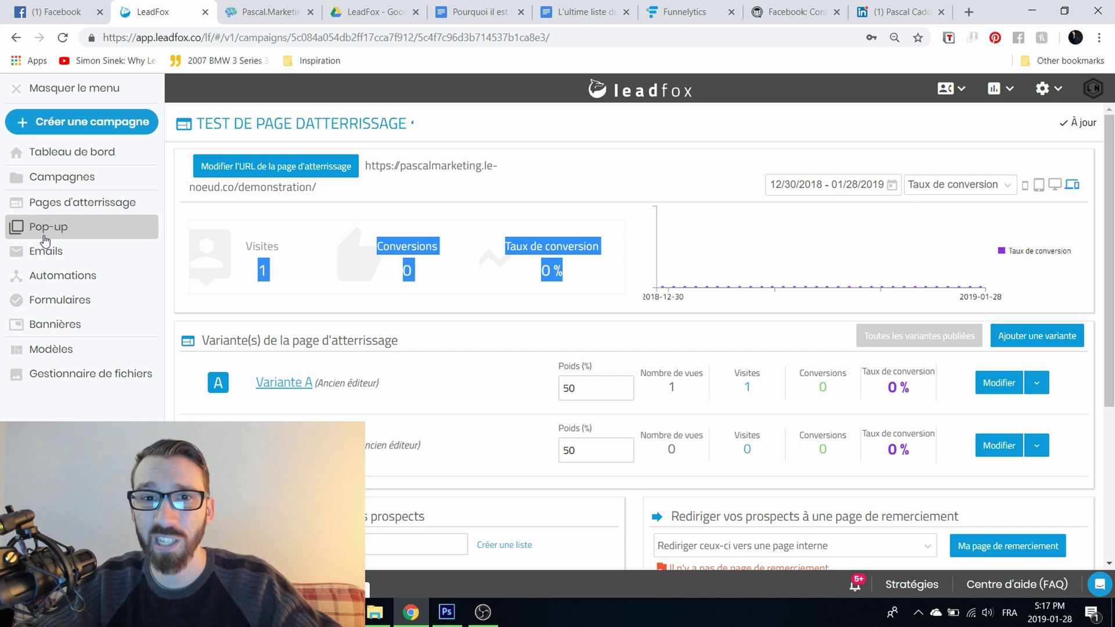
left_click(615, 176)
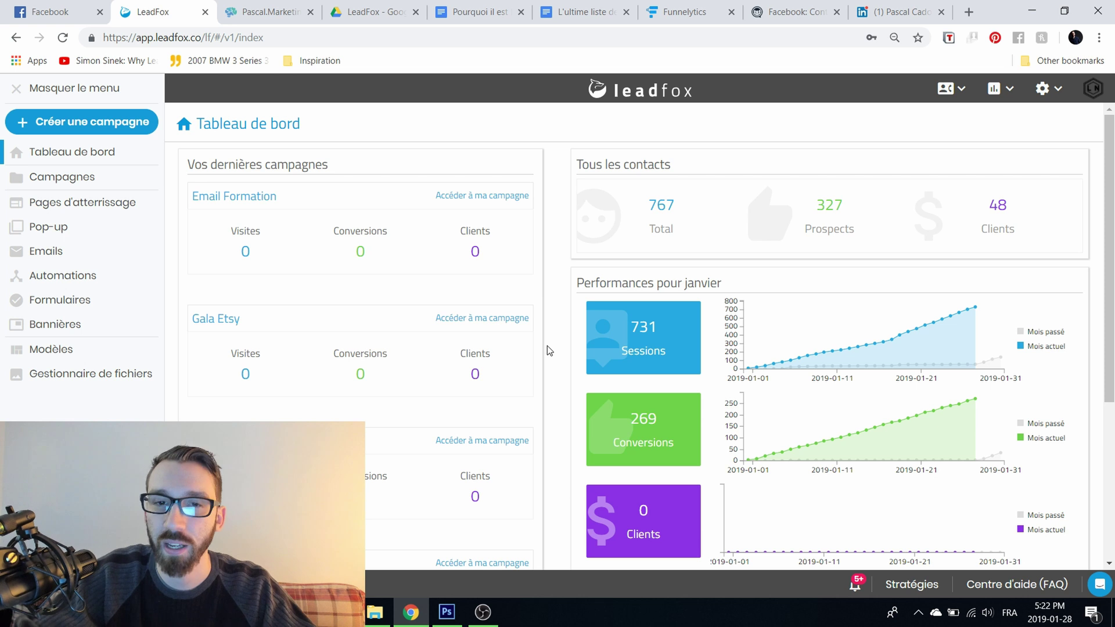
Step: Copy the site's tracking code from the account settings, then go to Mon installation
left_click(1048, 101)
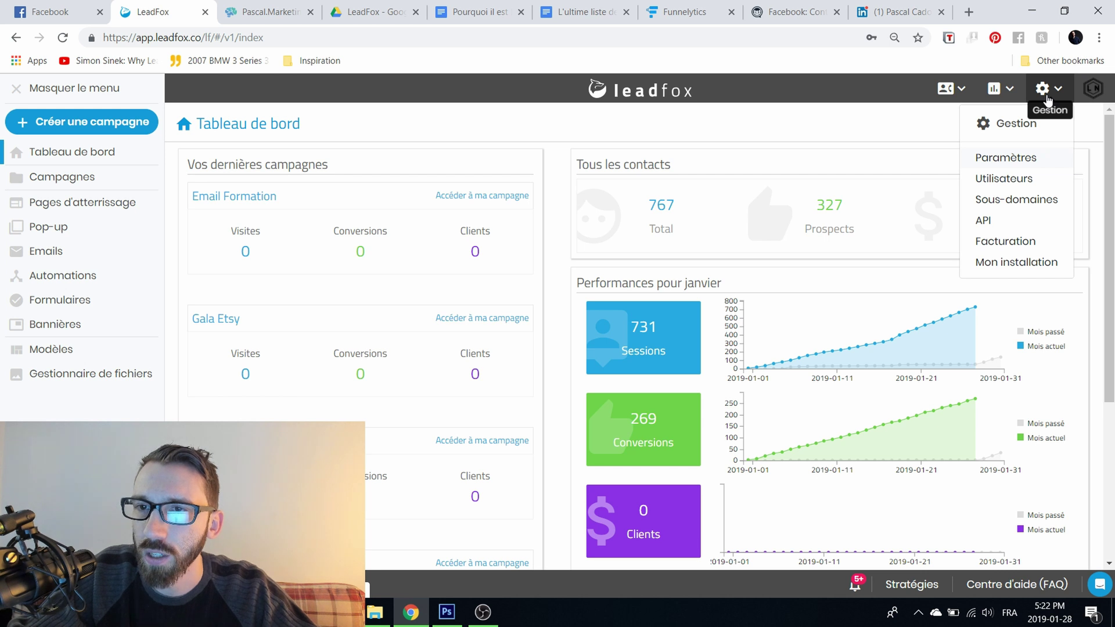
left_click(1020, 158)
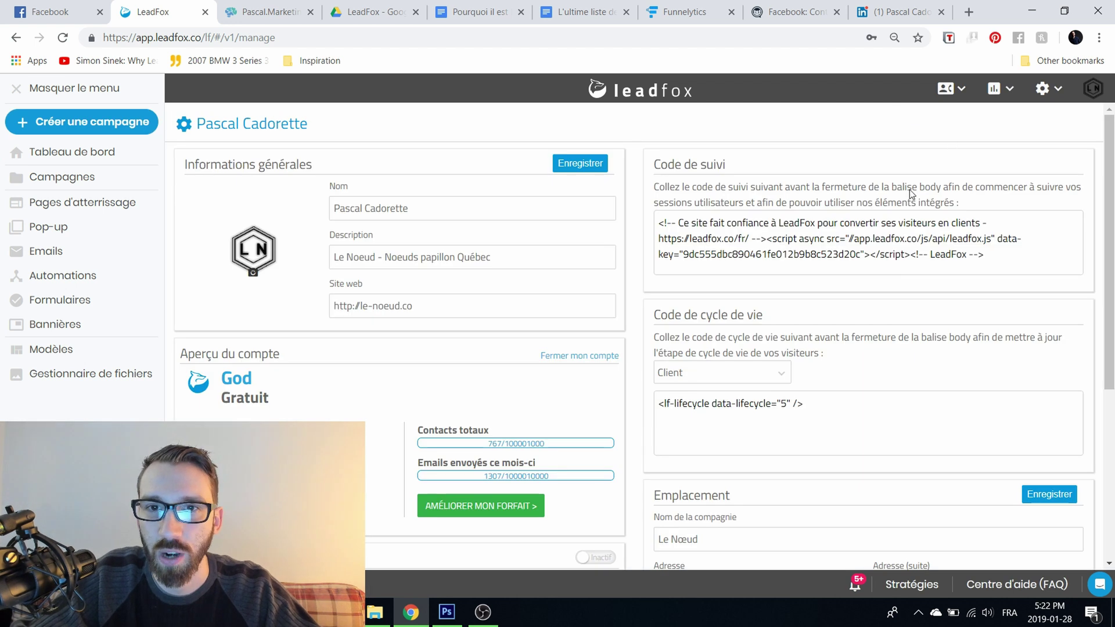
left_click_drag(995, 256, 657, 212)
right_click(763, 227)
left_click(781, 236)
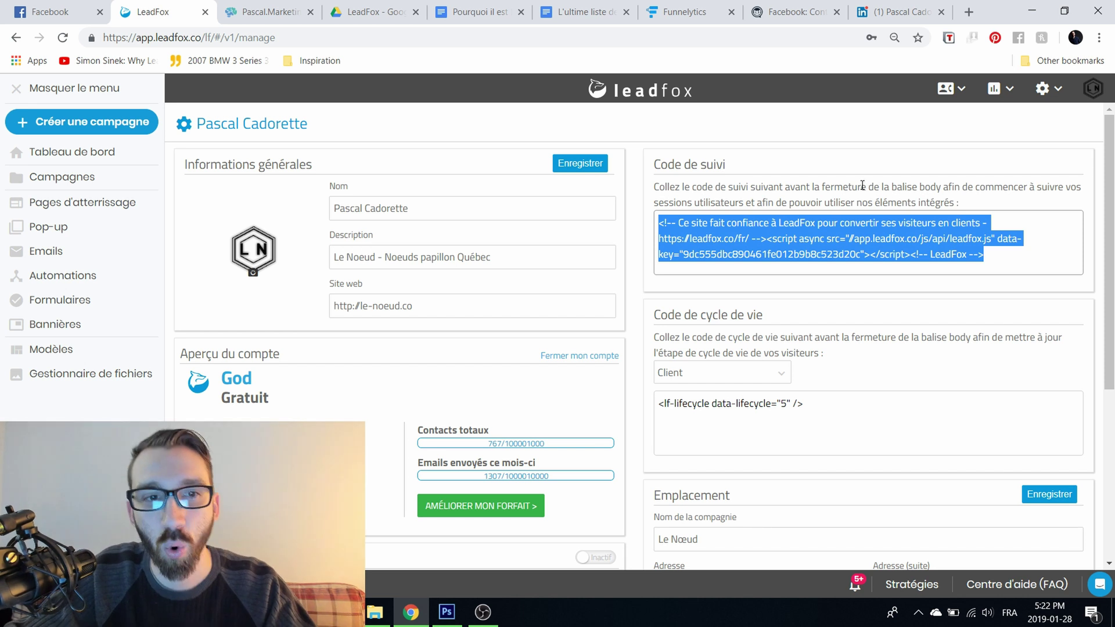
right_click(830, 234)
left_click(826, 242)
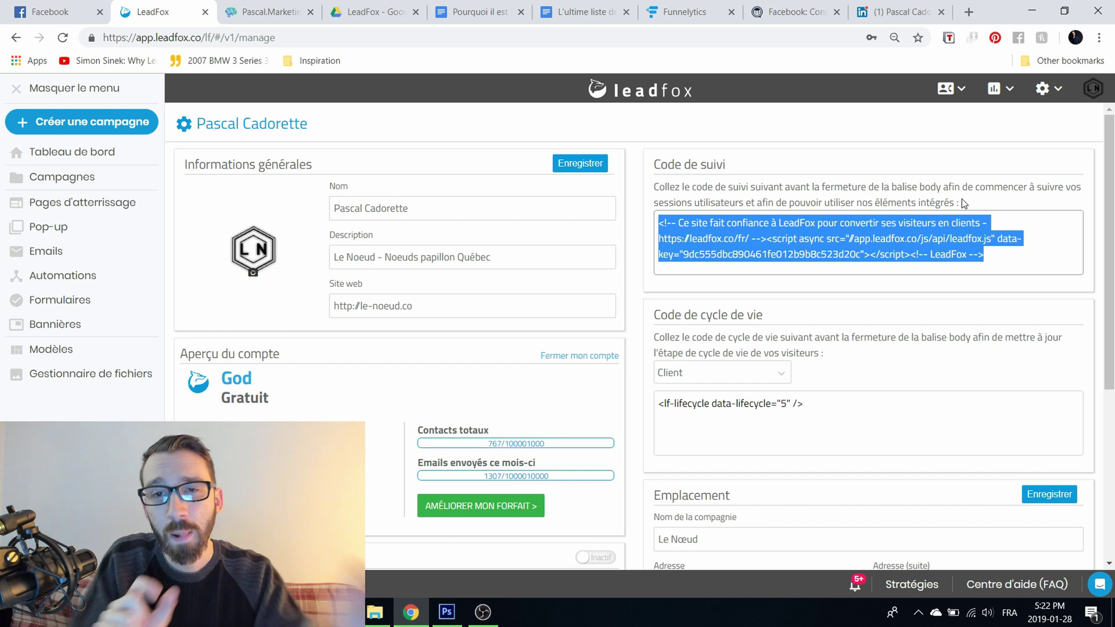
left_click(769, 153)
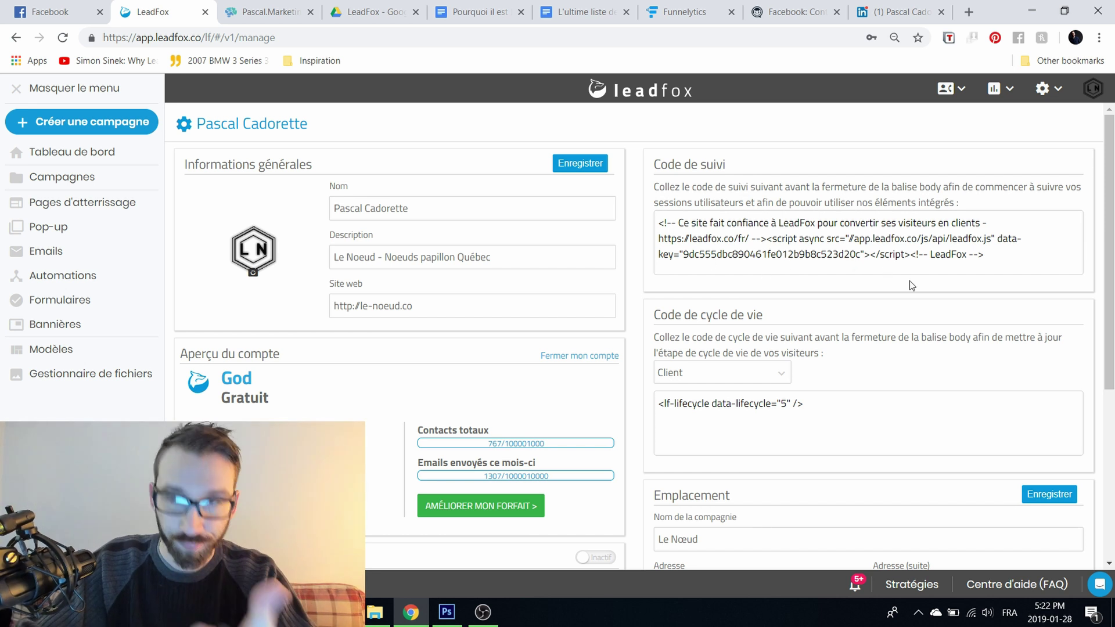
left_click(1043, 88)
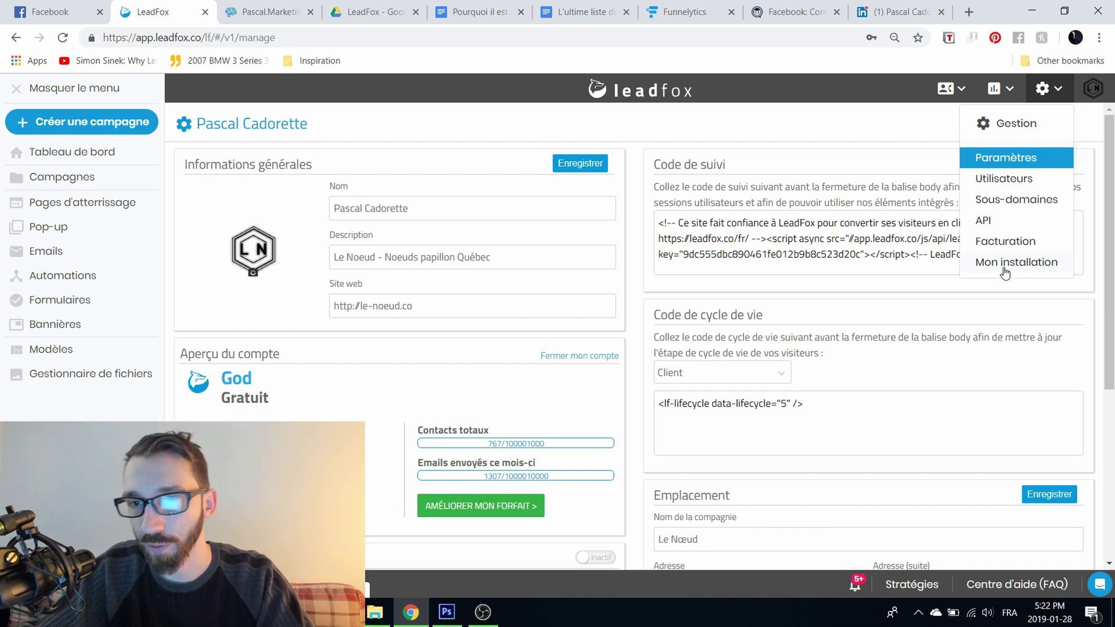
left_click(1026, 261)
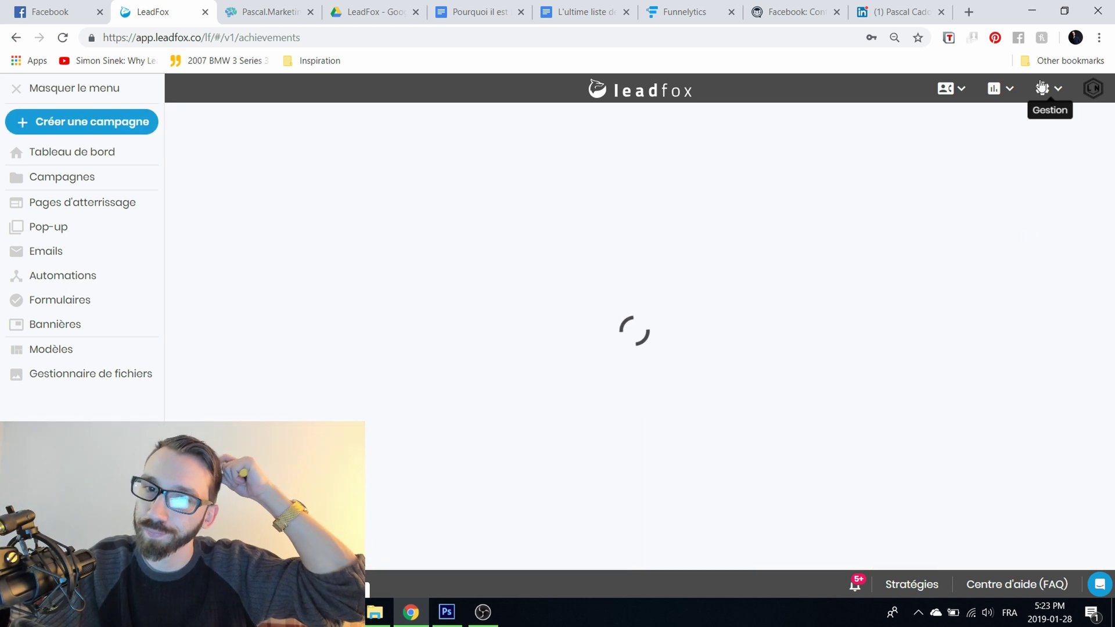
Step: Review the tracking configuration and API key, then go to the Pop-up management list
left_click(366, 213)
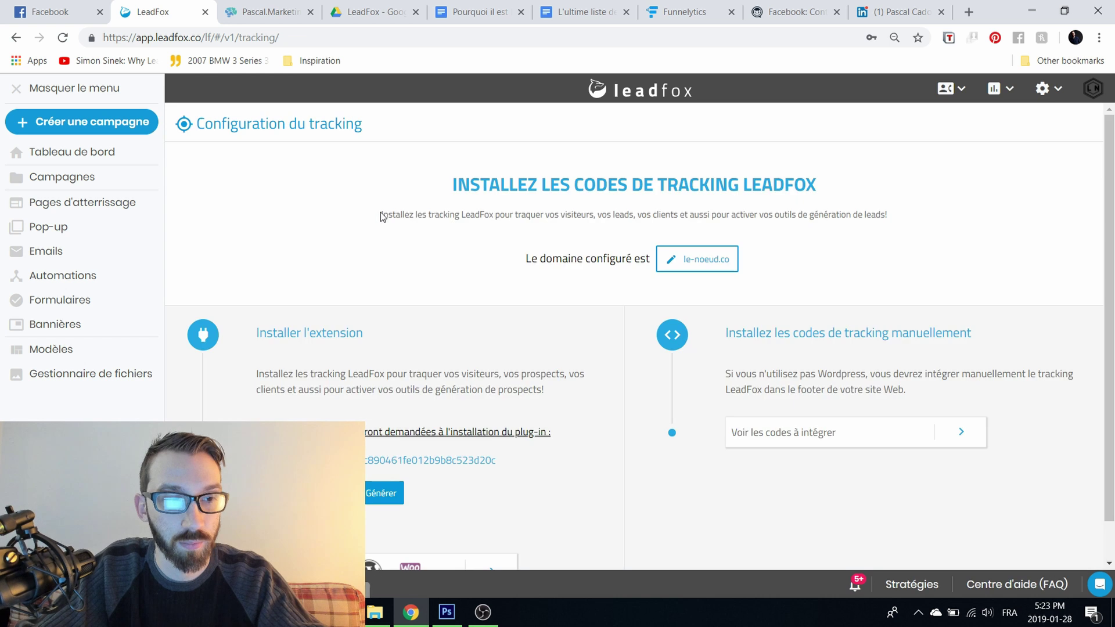
scroll(477, 259, "down", 1)
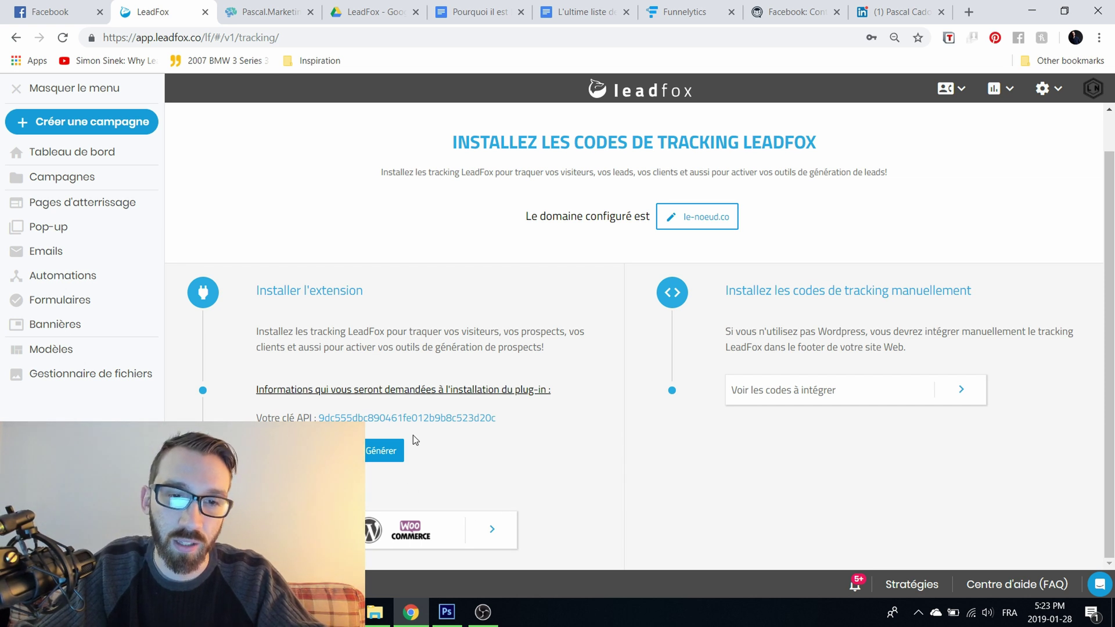
left_click_drag(319, 417, 497, 419)
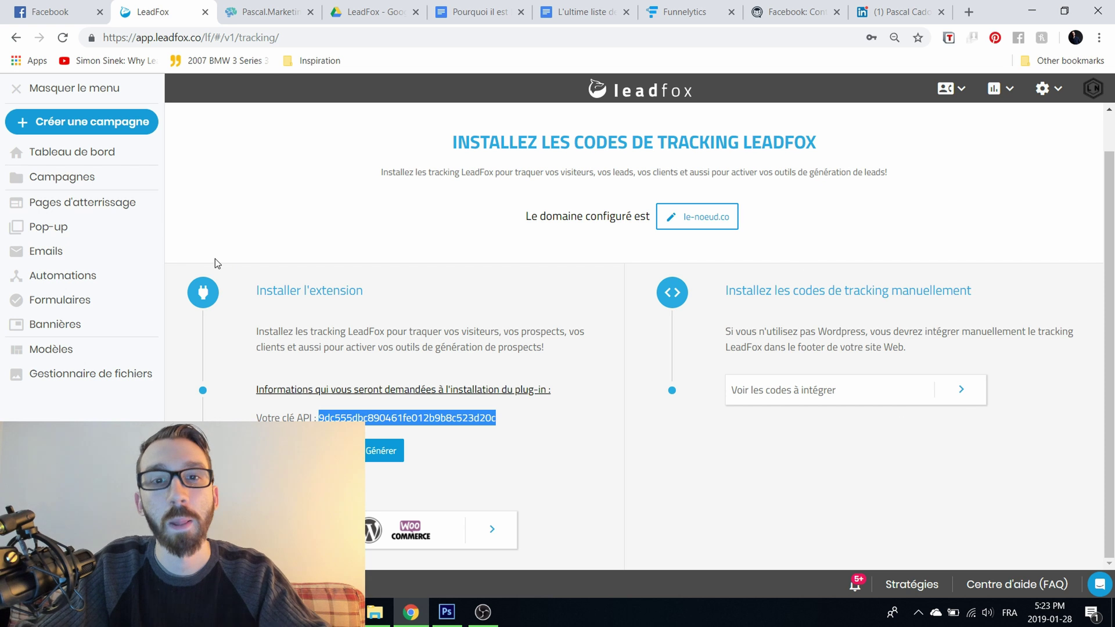
left_click(61, 230)
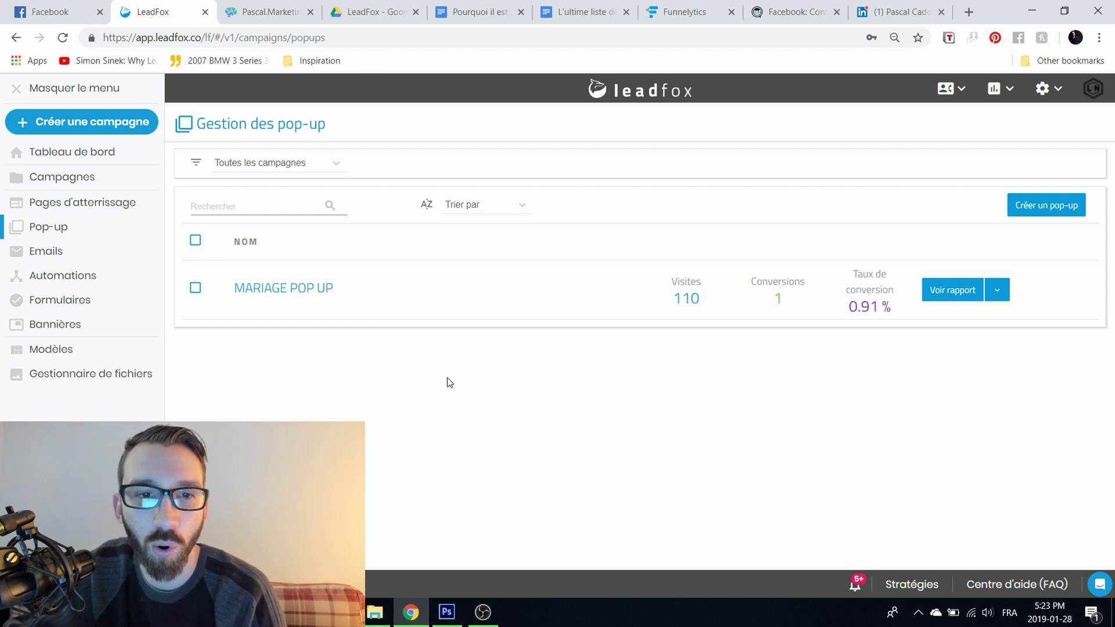
Step: Start a new pop-up and choose the campaign to link it to
left_click(1029, 209)
left_click(619, 283)
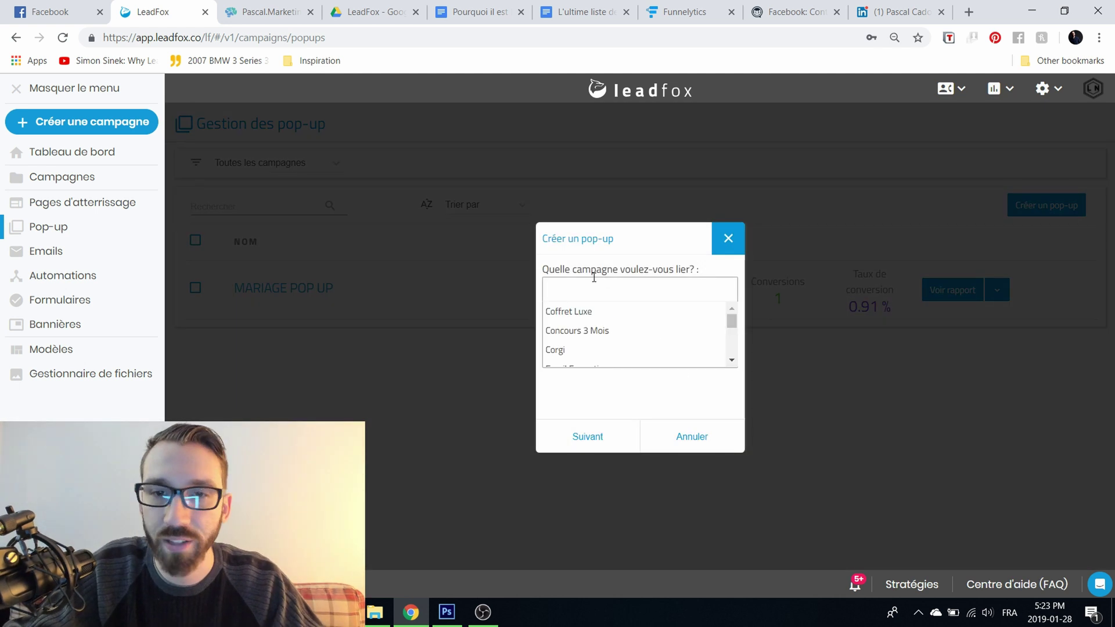
scroll(649, 331, "down", 2)
left_click(629, 335)
left_click(641, 293)
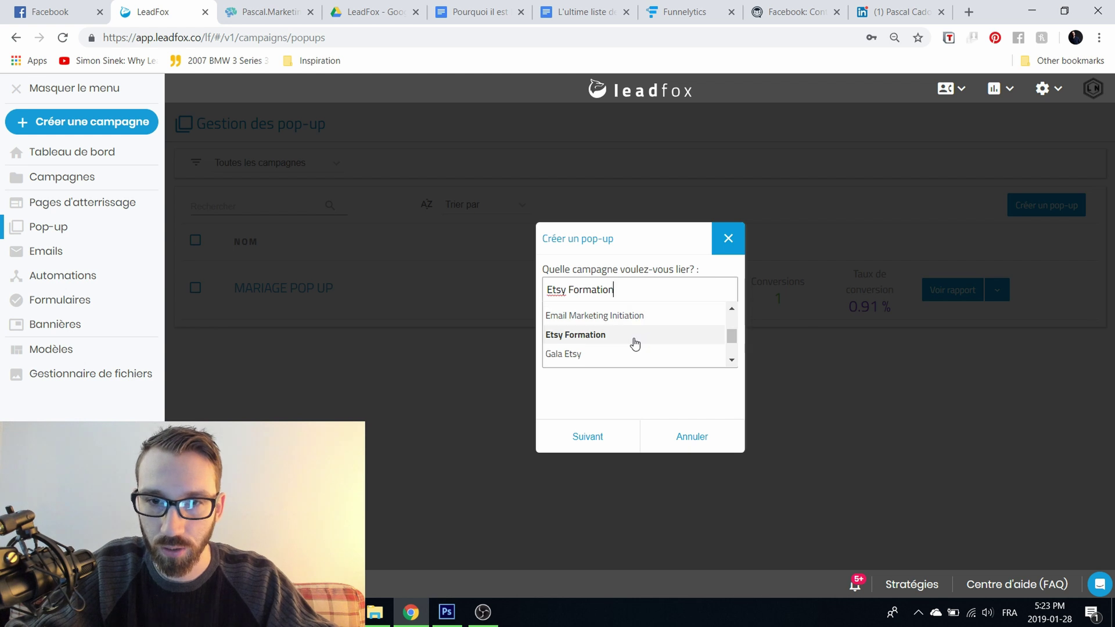
scroll(630, 340, "up", 2)
scroll(718, 368, "down", 1)
left_click(616, 333)
left_click(604, 447)
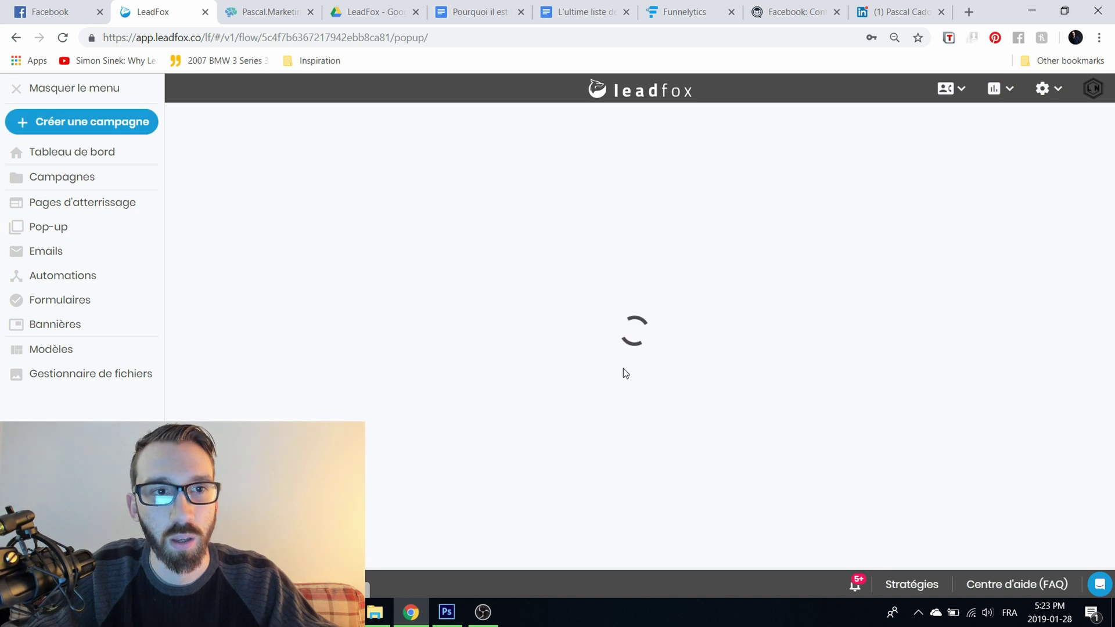
Step: Pick the public Rabais saisonnier template and name the pop-up TEST
scroll(434, 318, "down", 3)
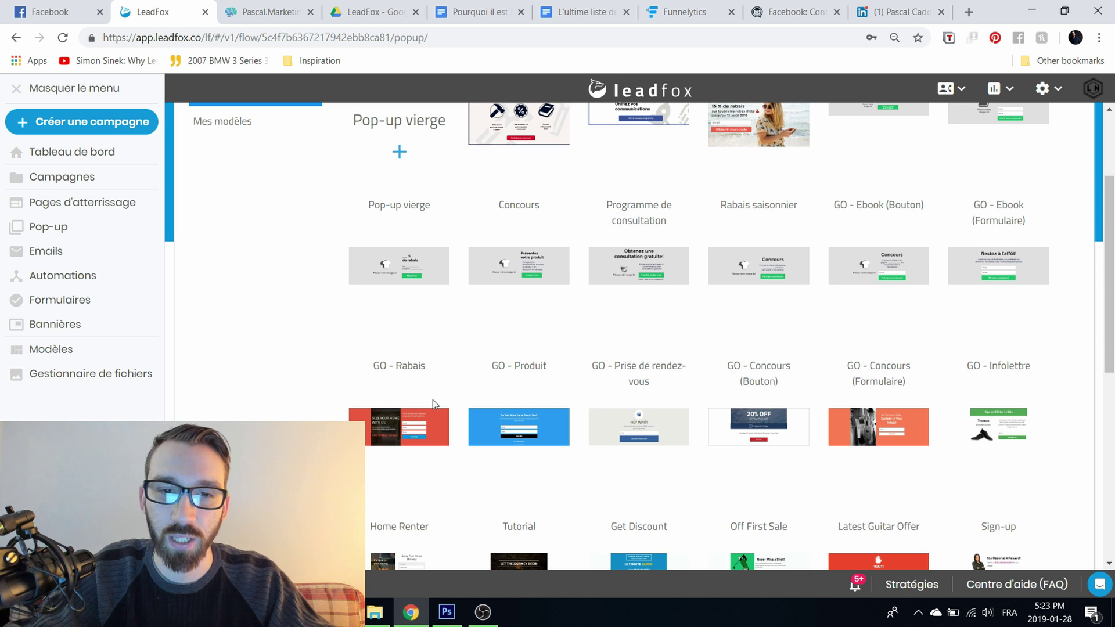
scroll(987, 418, "up", 2)
scroll(991, 409, "up", 1)
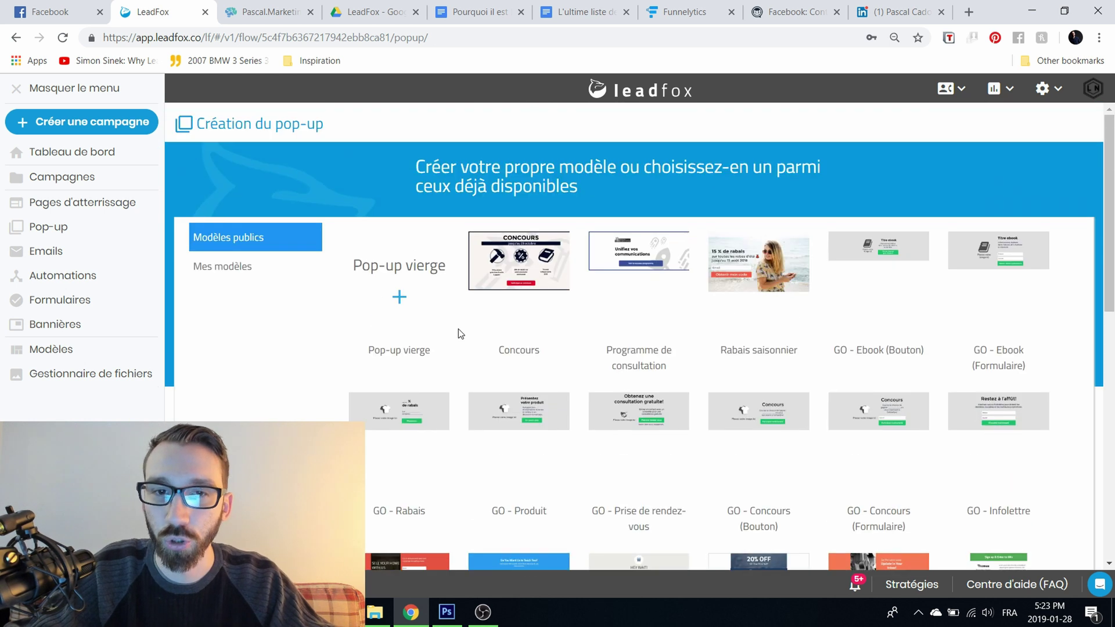
left_click(264, 276)
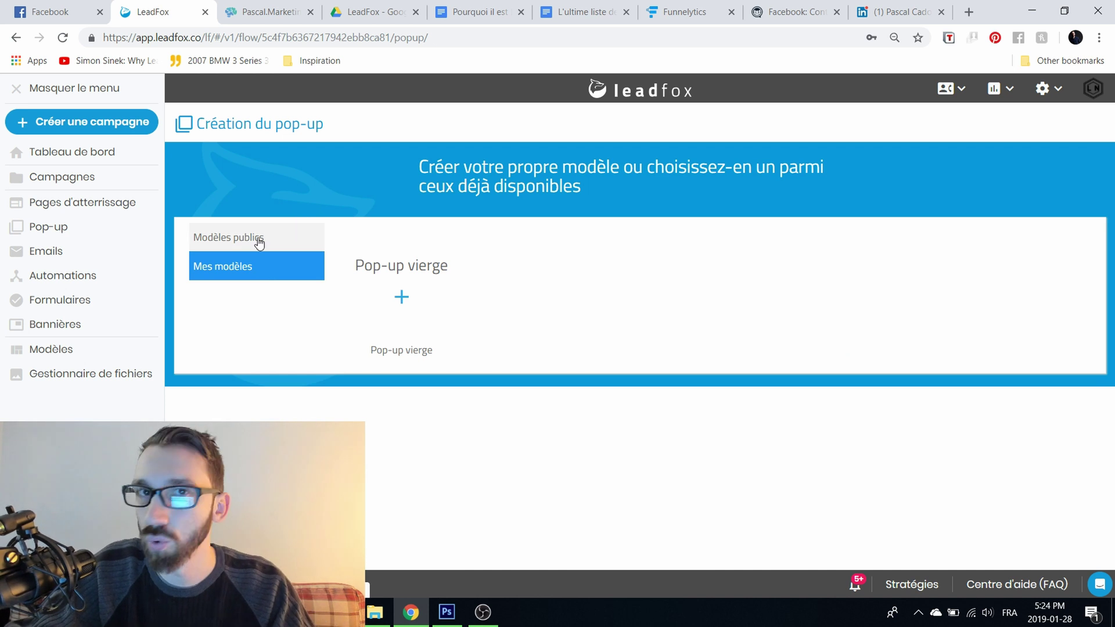
left_click(259, 243)
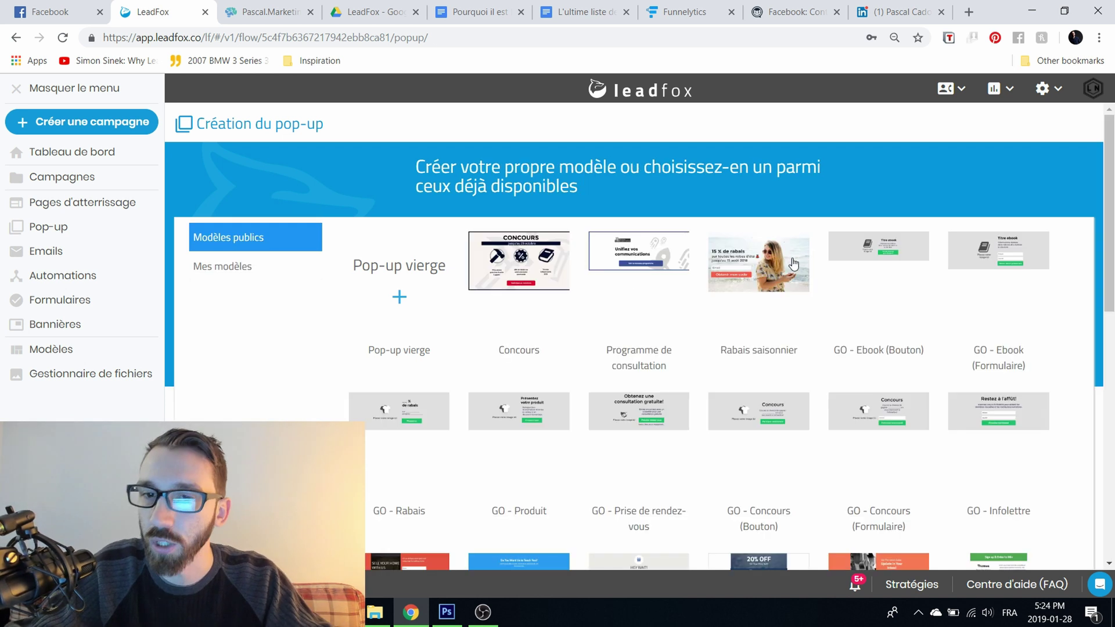
left_click(793, 262)
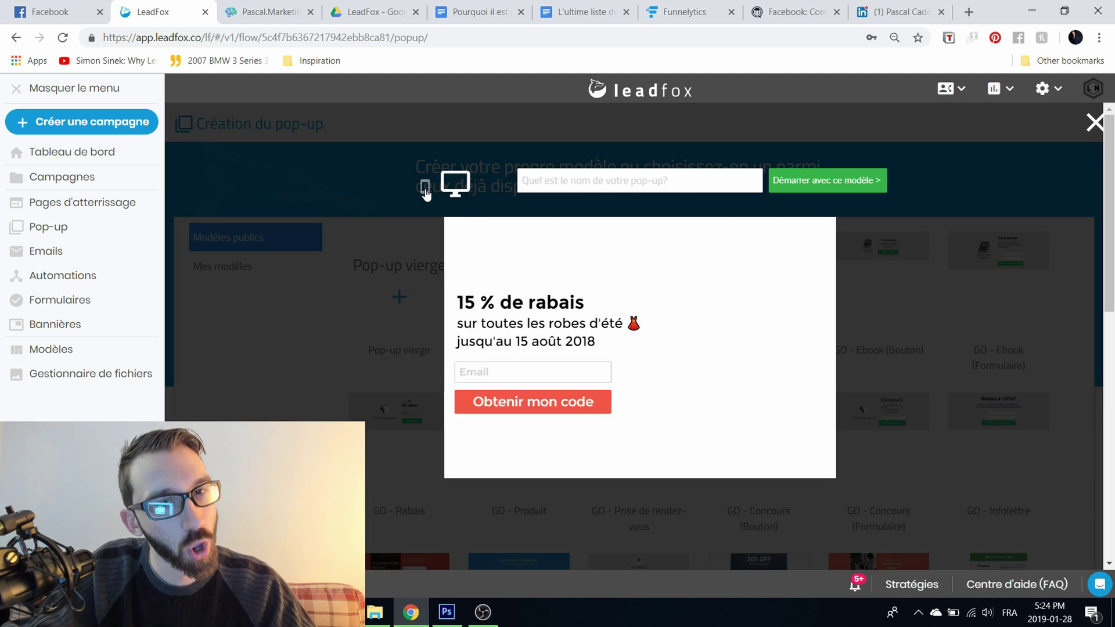
left_click(574, 178)
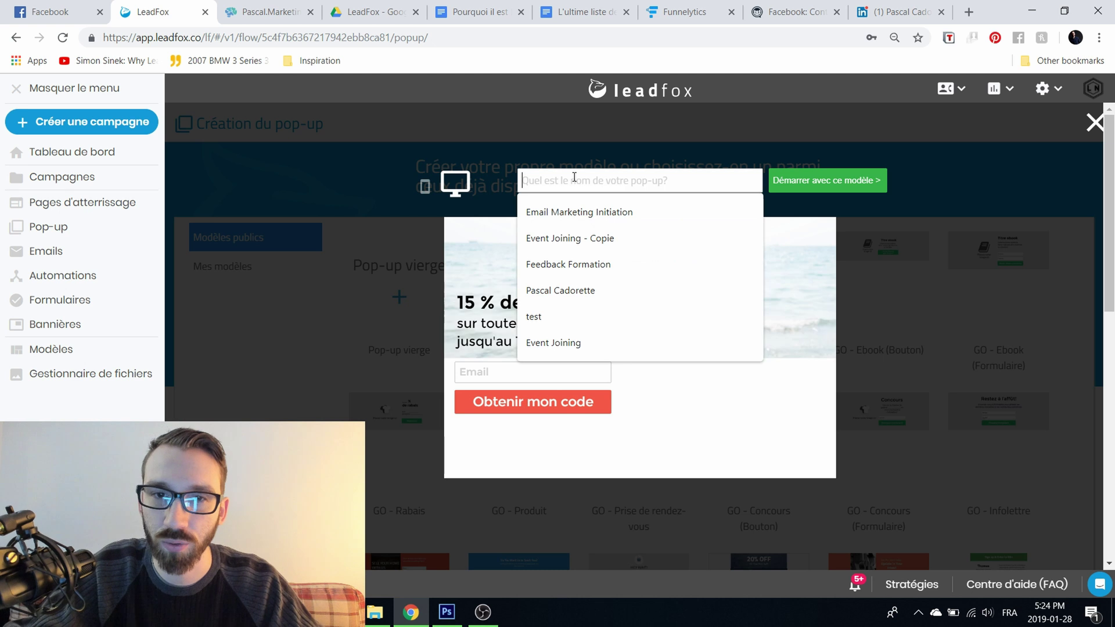
type("test")
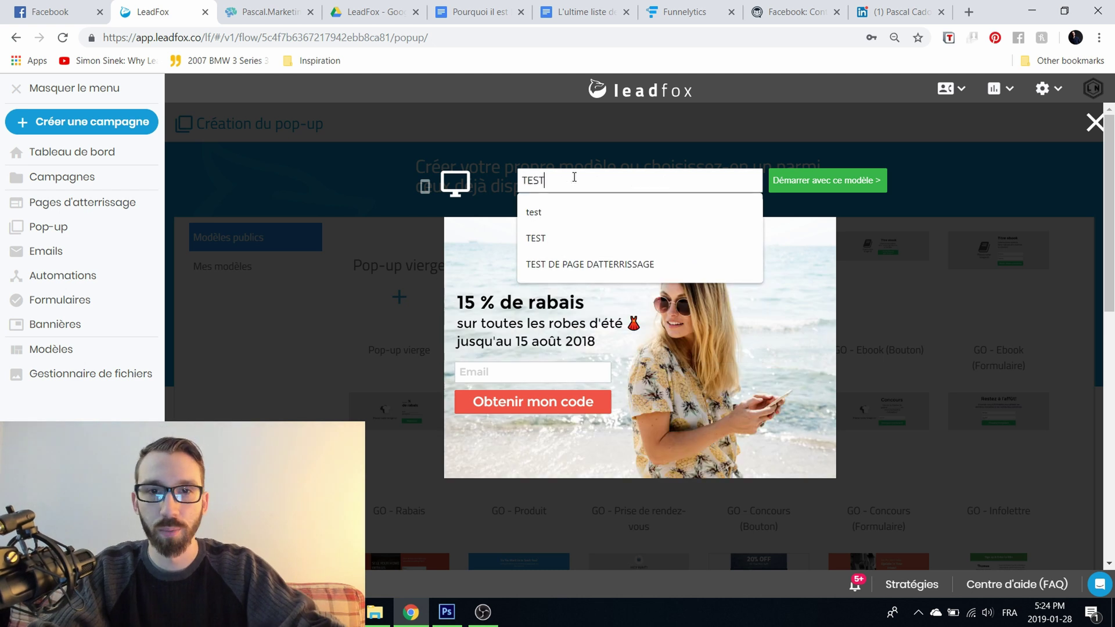
left_click(536, 238)
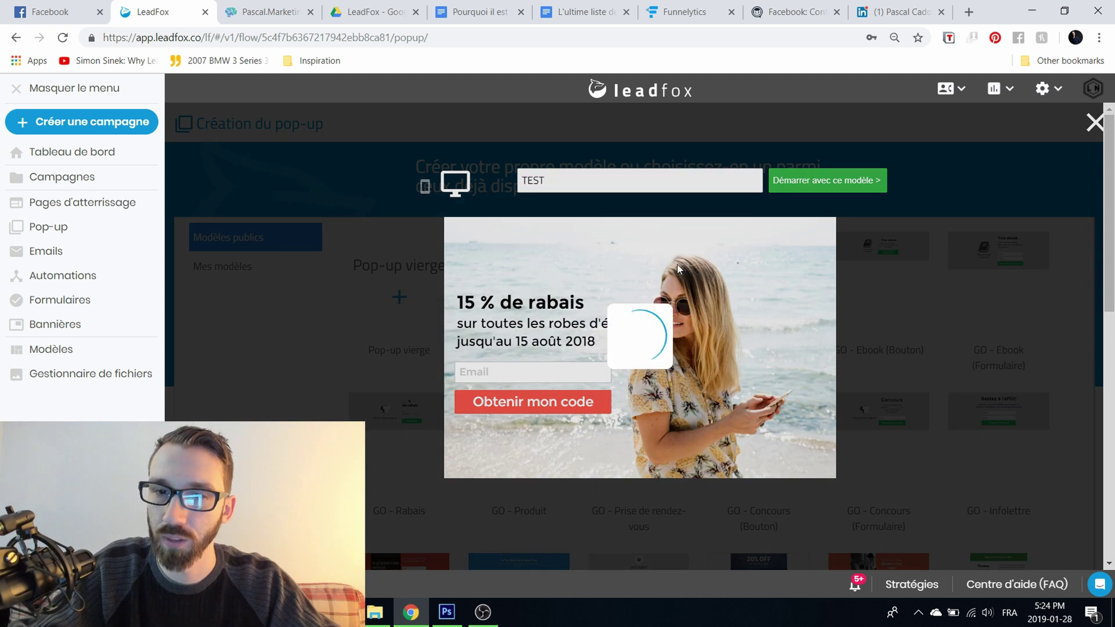
Step: Open TEST in the editor from the template, leaving the 15 % de rabais design unchanged
key("Return")
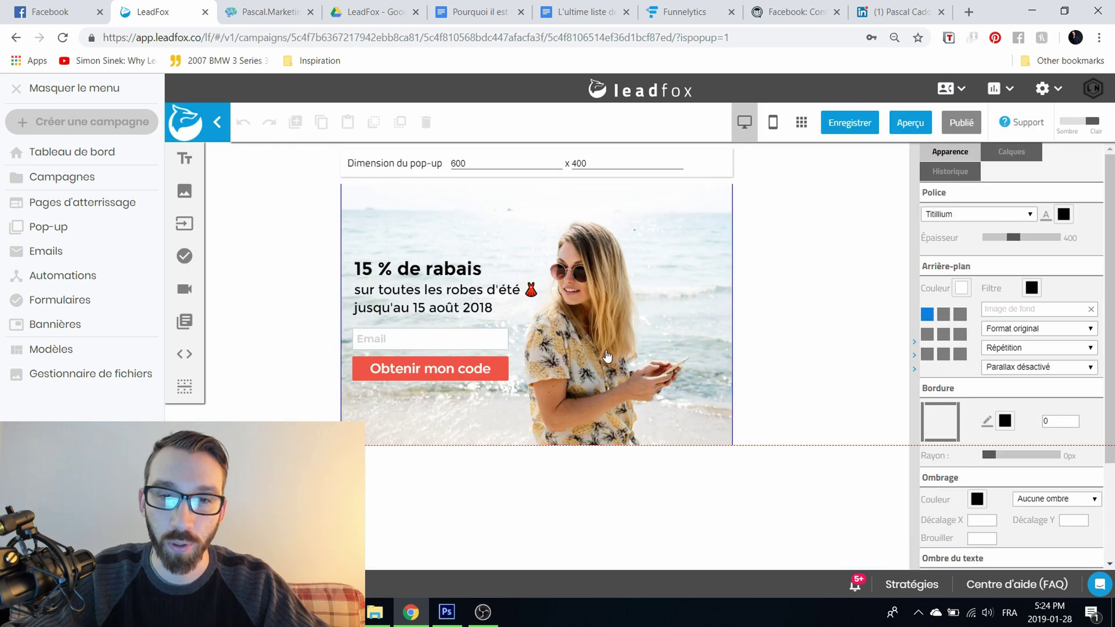
left_click(423, 290)
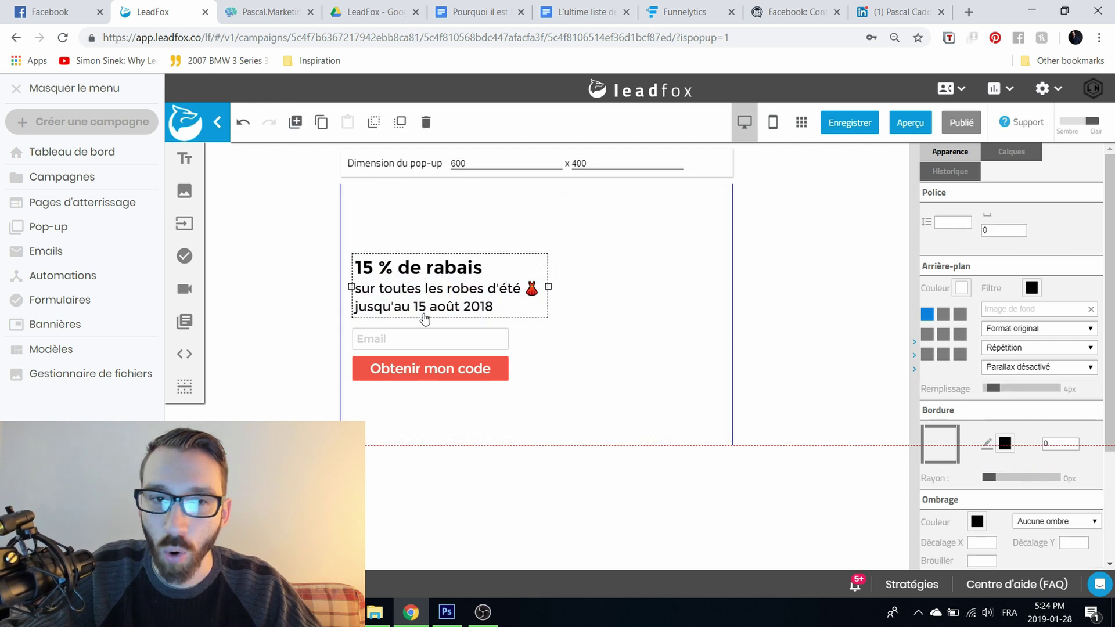
triple_click(409, 290)
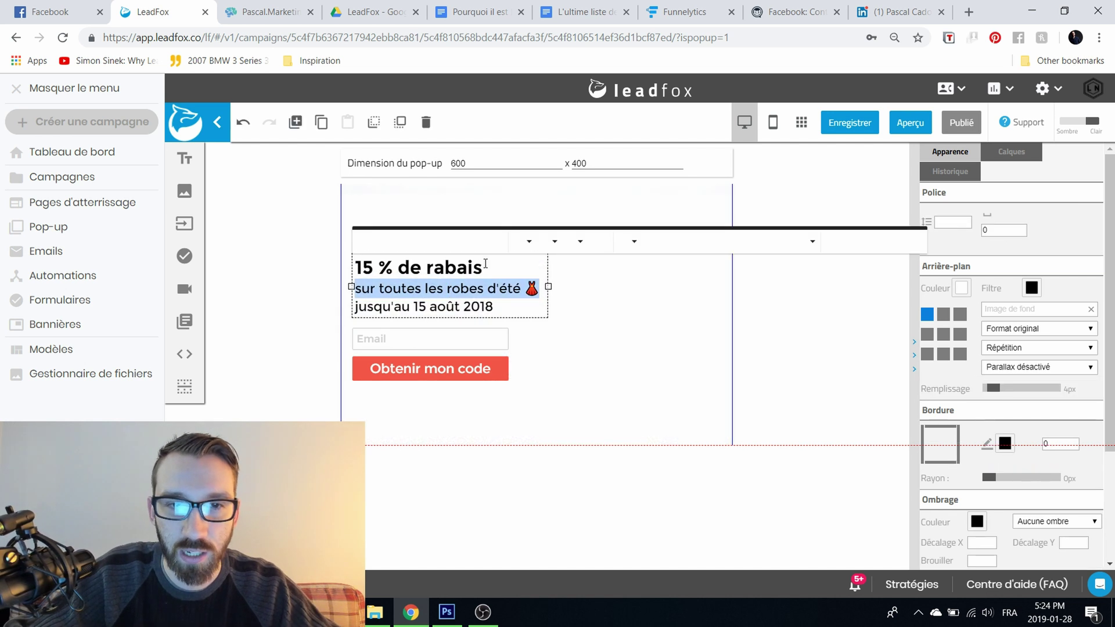
left_click(617, 325)
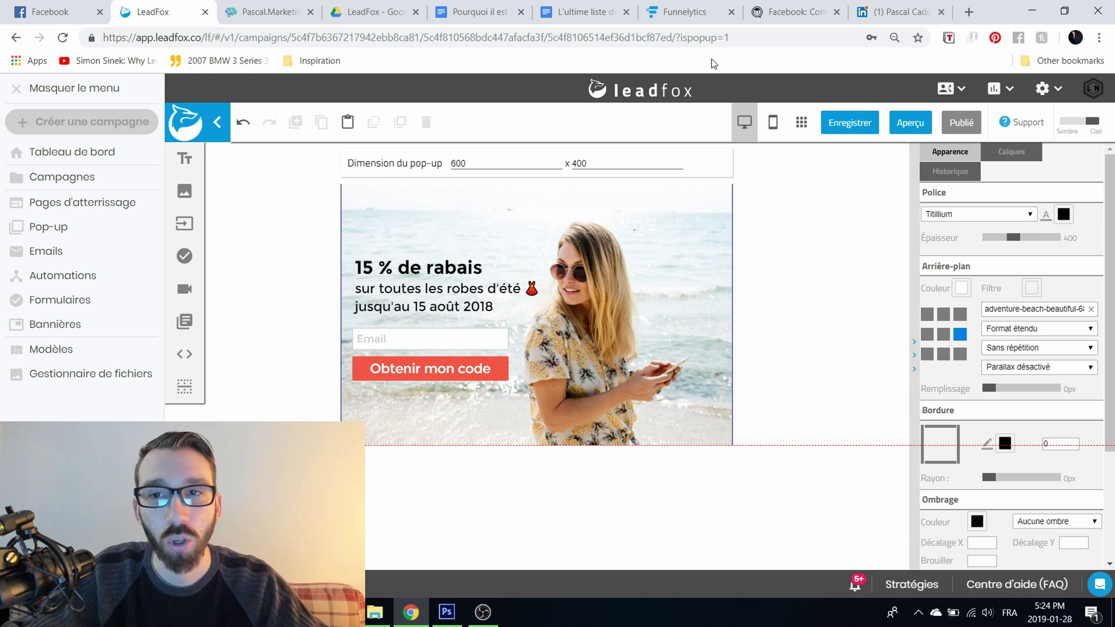
left_click(800, 120)
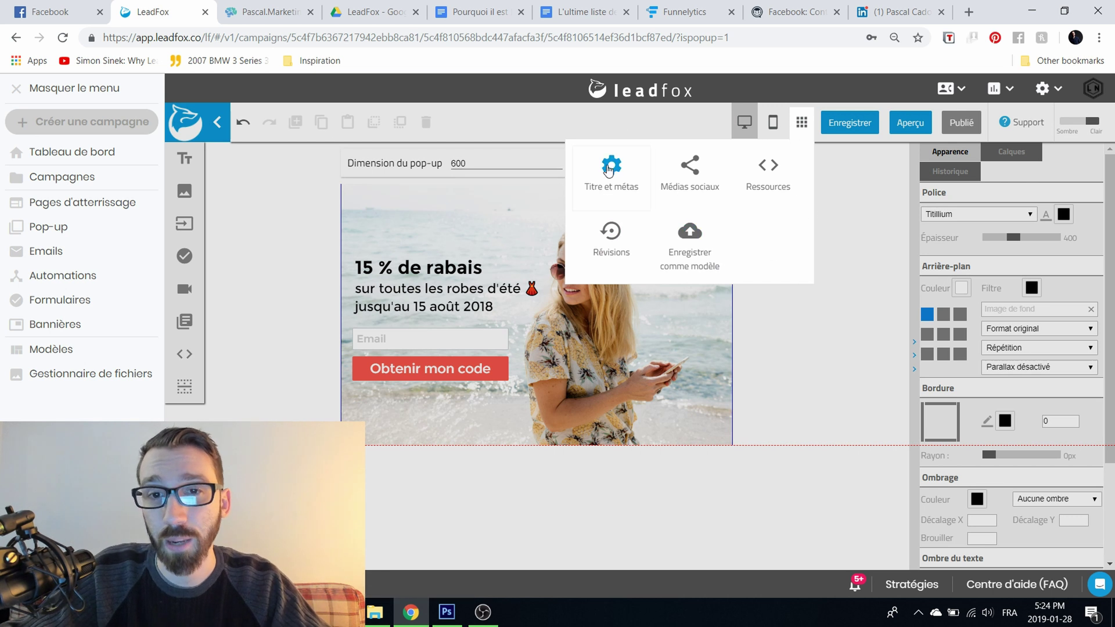
left_click(800, 123)
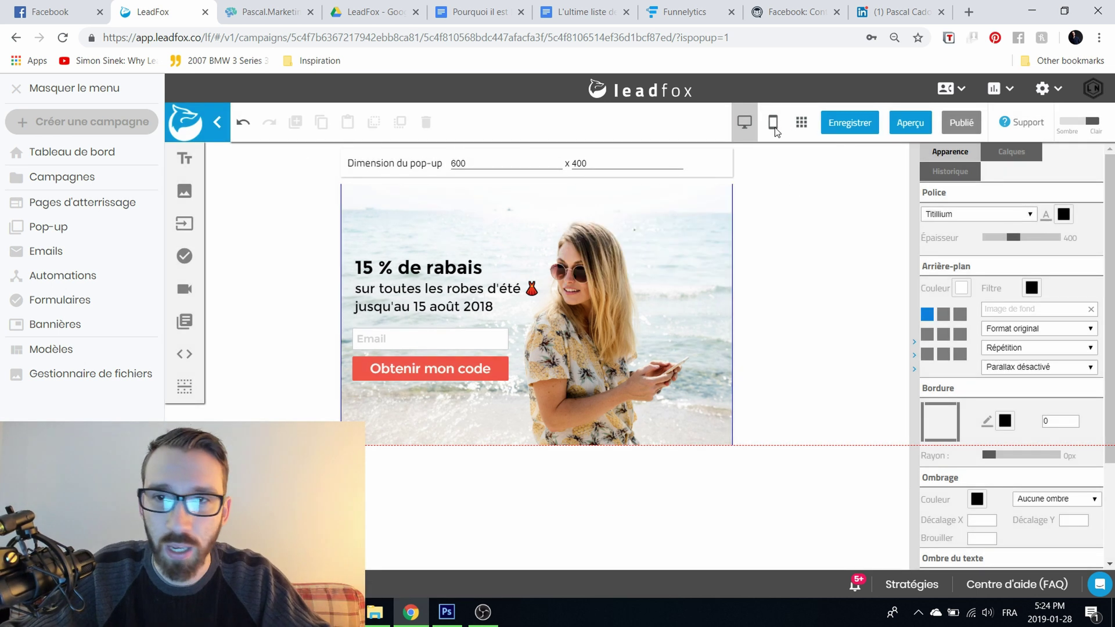
Step: Leave the editor for the TEST overview and begin adding a second variant
left_click(222, 131)
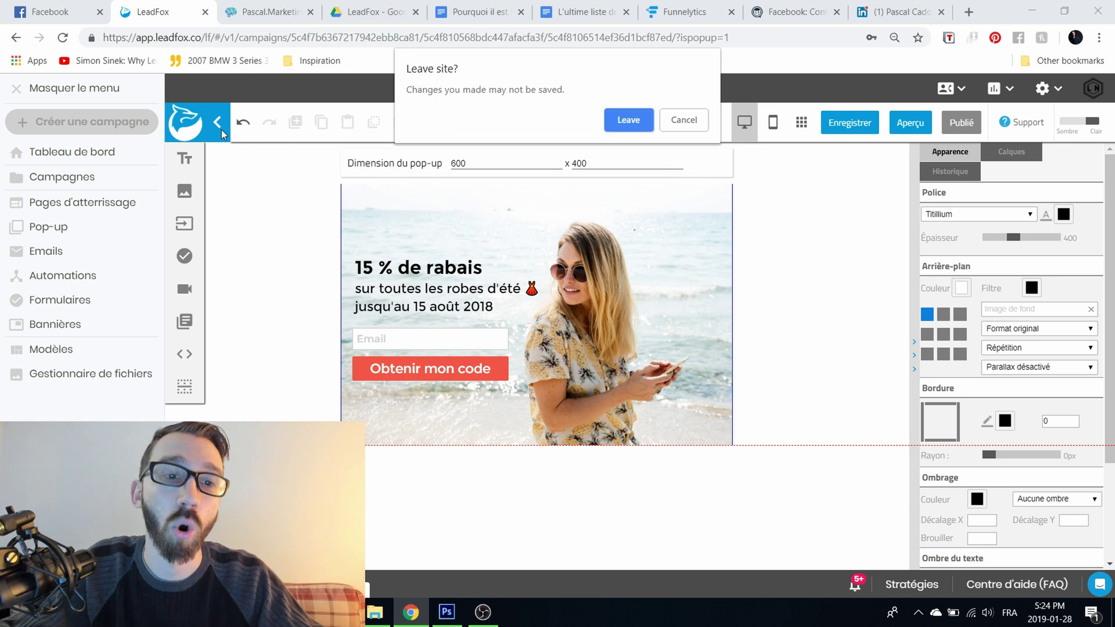
left_click(632, 122)
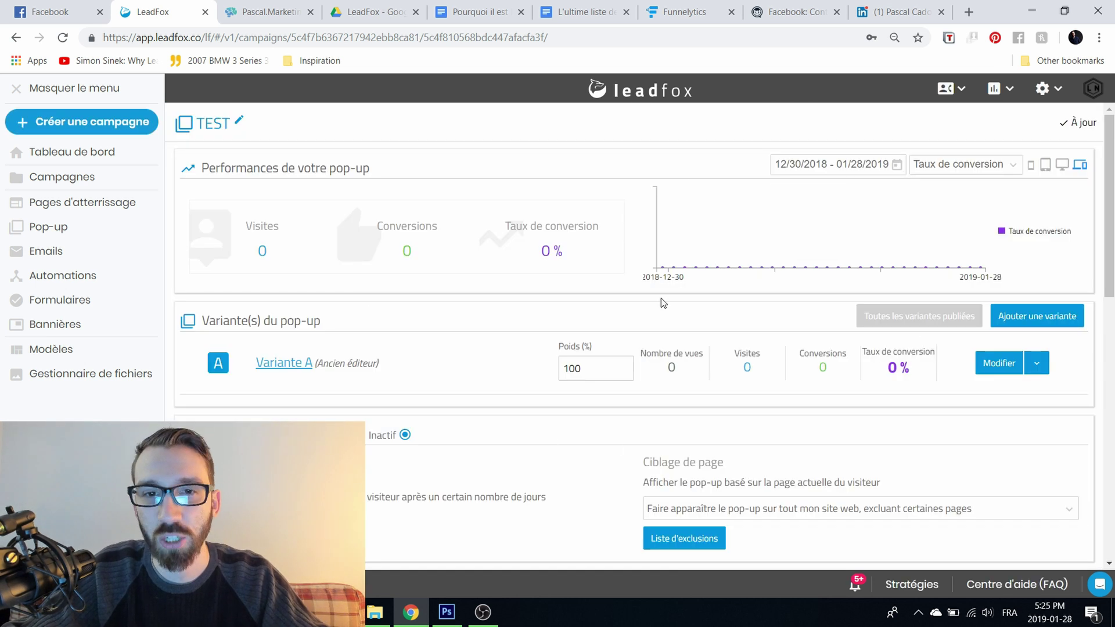
scroll(661, 298, "down", 1)
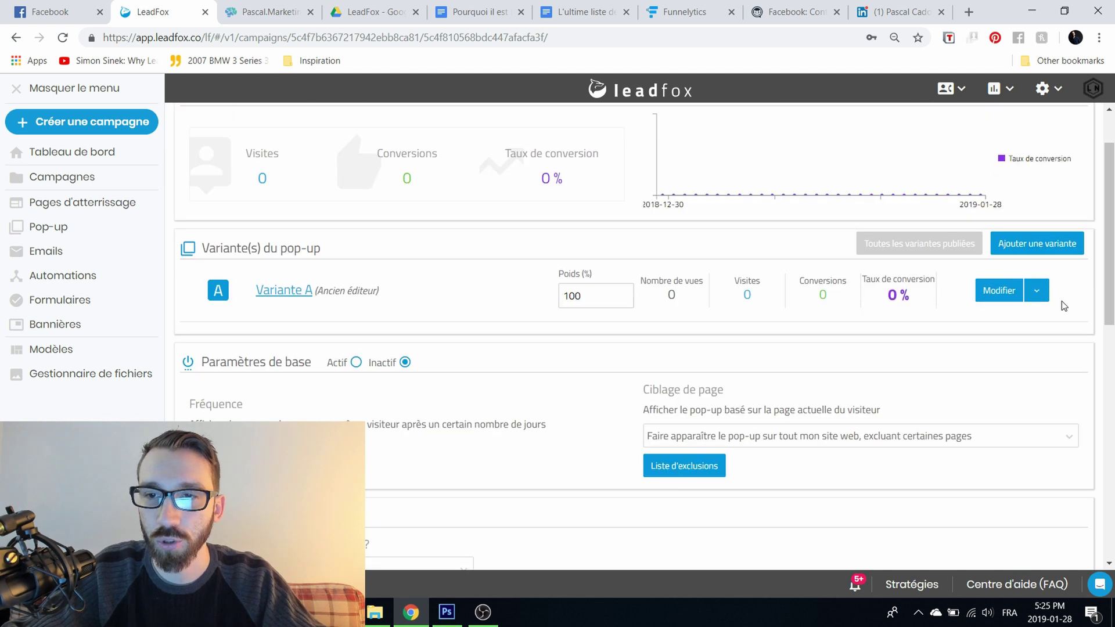
left_click(1040, 244)
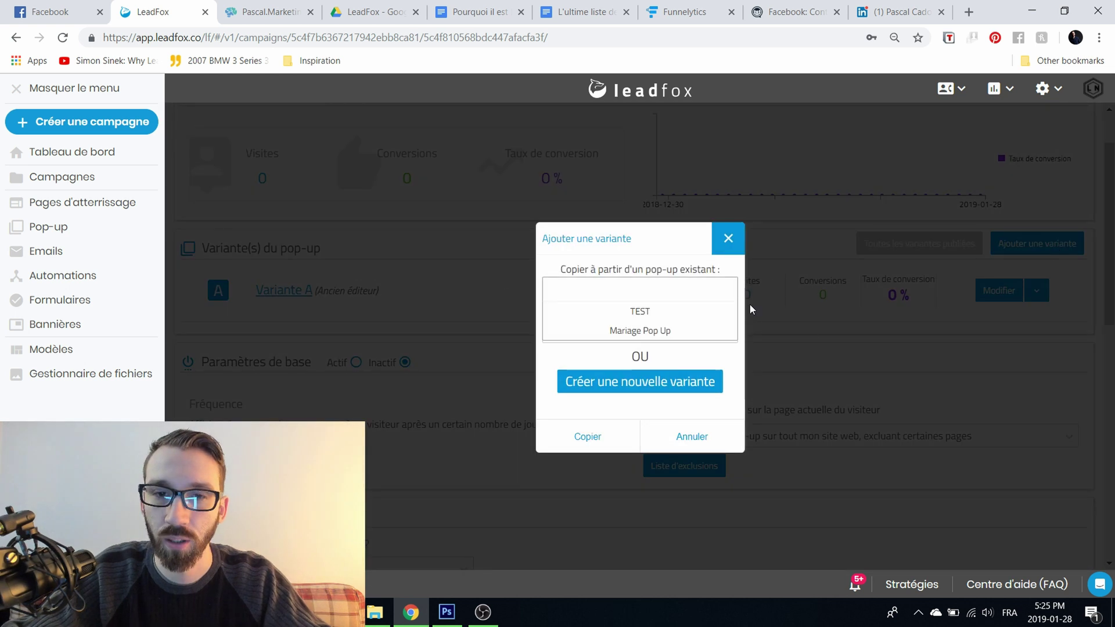
Step: Copy TEST's Variante A as a second variant and give it a 50% weight
left_click(673, 318)
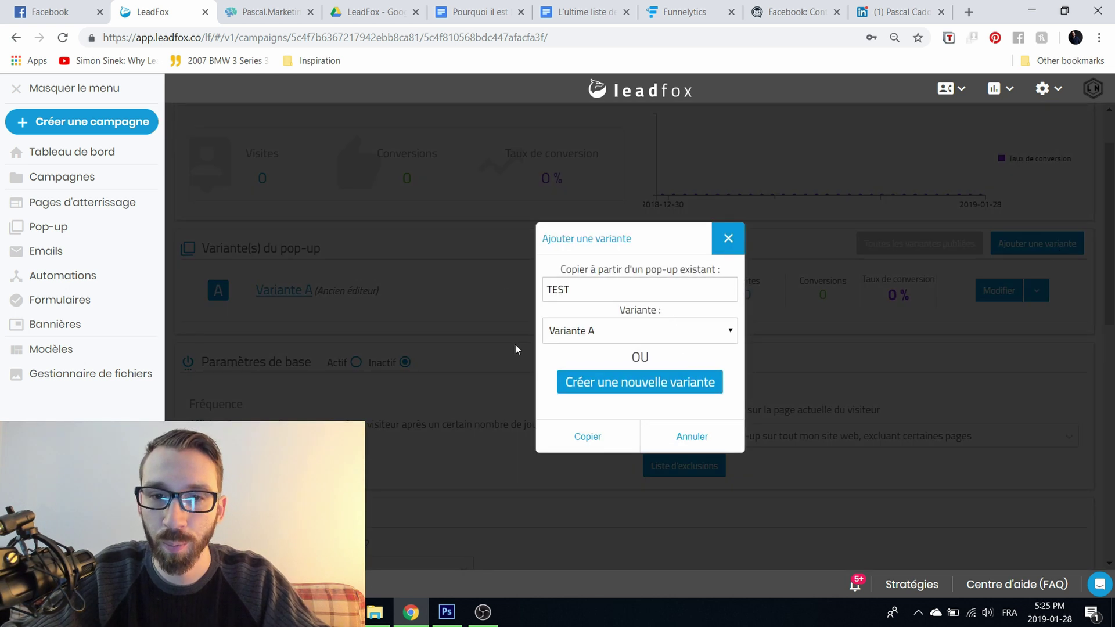
left_click(613, 437)
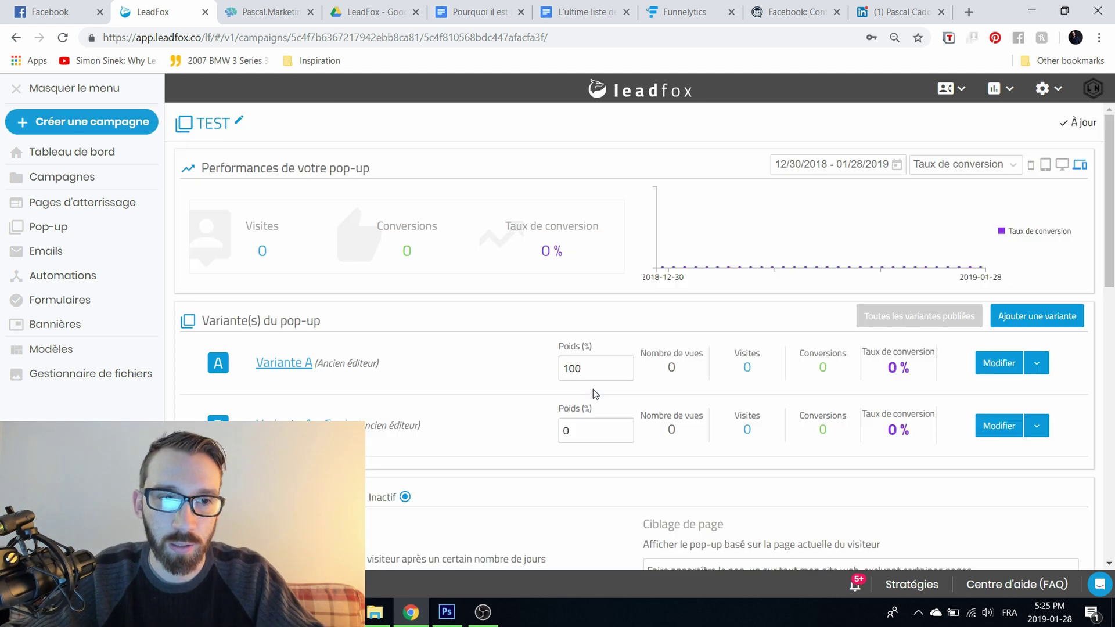
double_click(566, 430)
type("50")
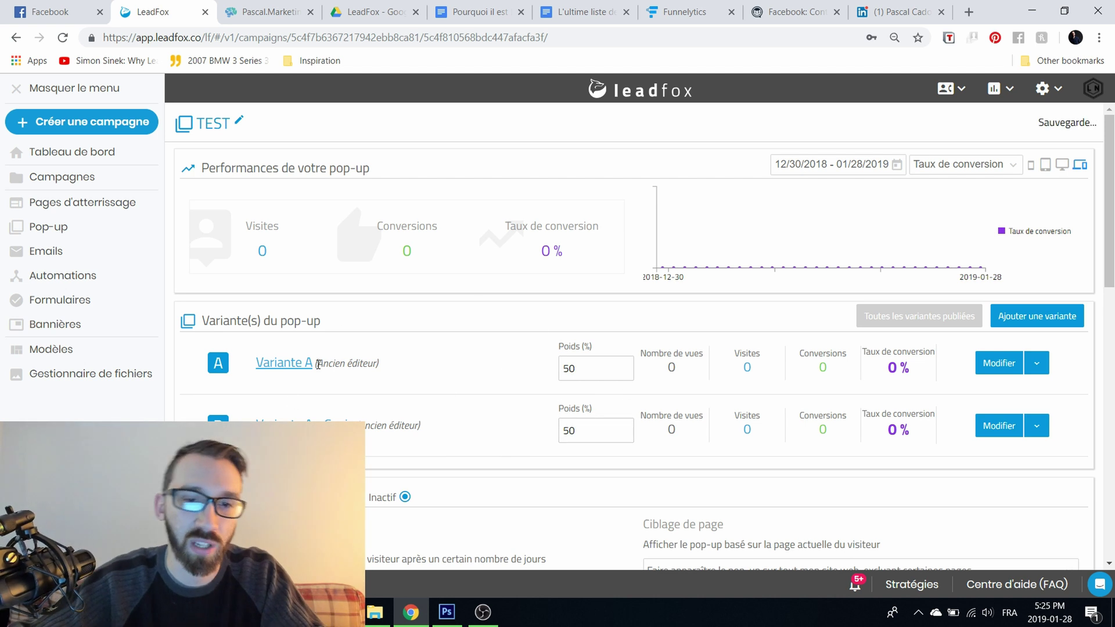
scroll(486, 254, "down", 1)
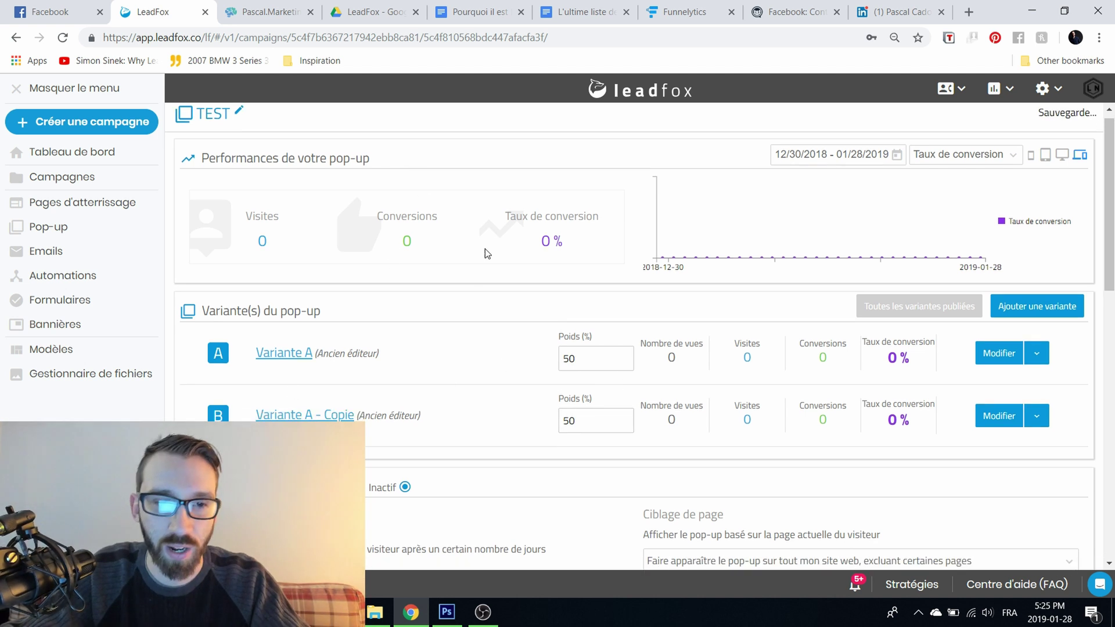
scroll(487, 254, "down", 5)
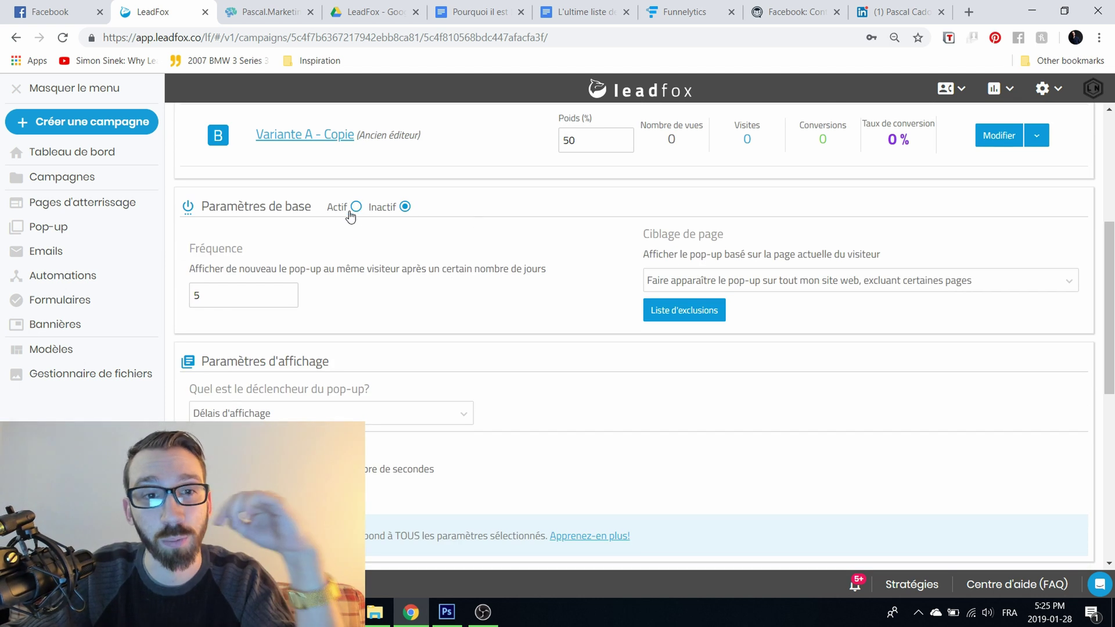
Step: Try setting the pop-up to Actif and leave the Fréquence at 5 days
left_click(402, 208)
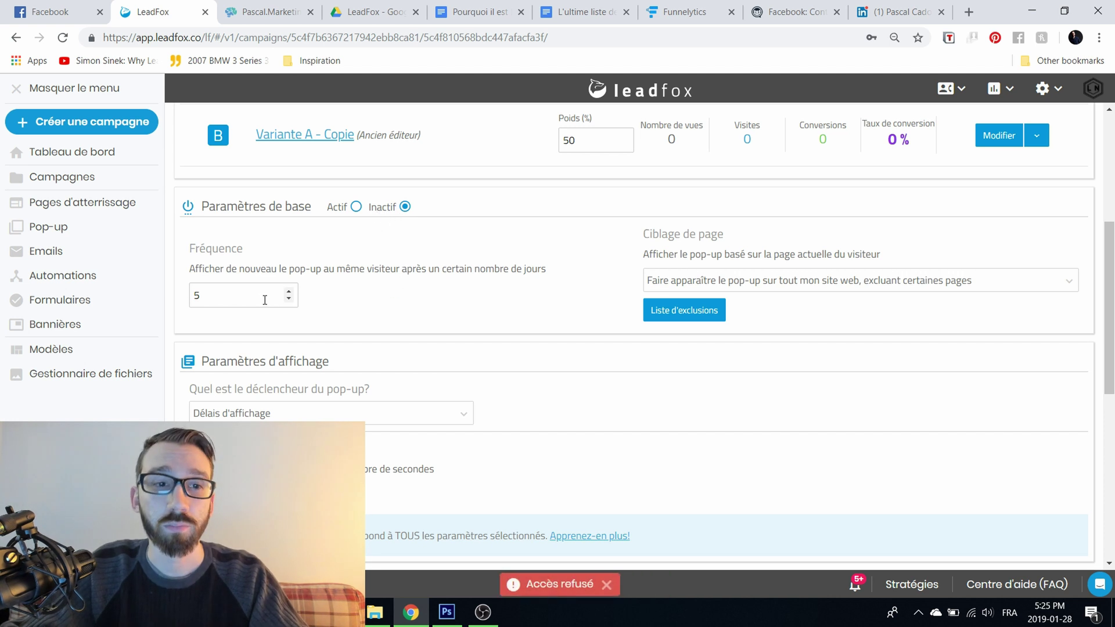
left_click_drag(202, 295, 187, 297)
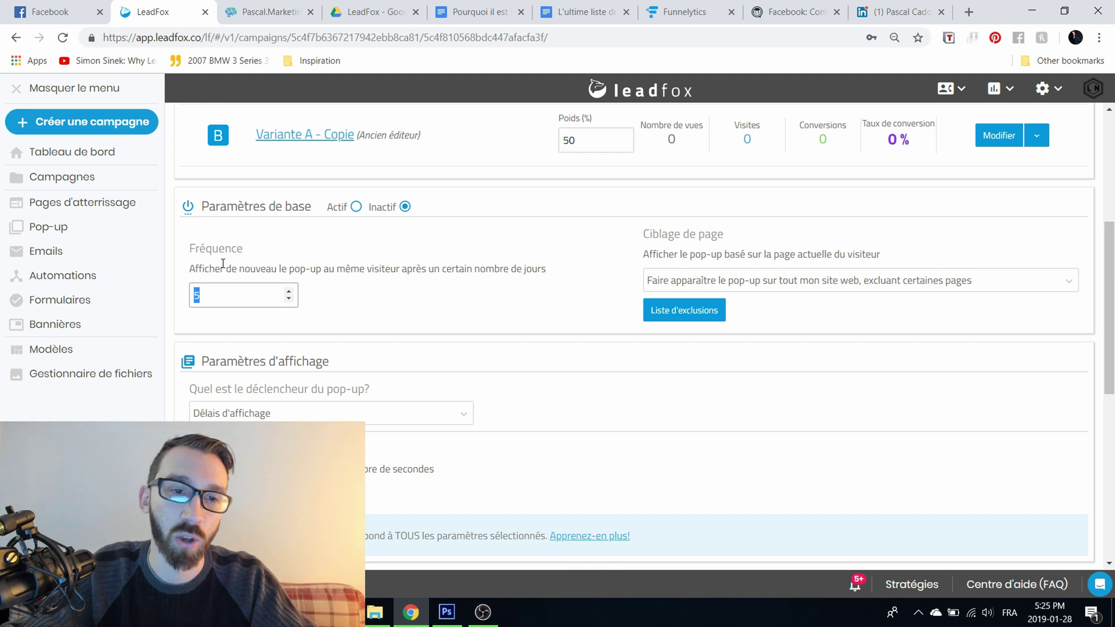
left_click(233, 270)
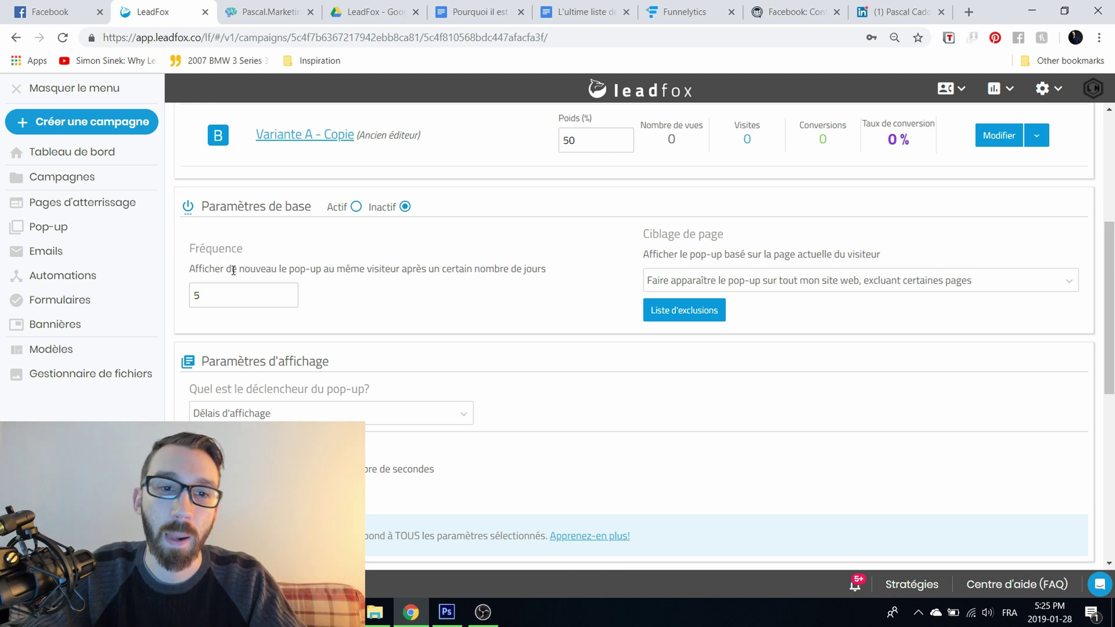
left_click(217, 300)
left_click(372, 299)
left_click(232, 297)
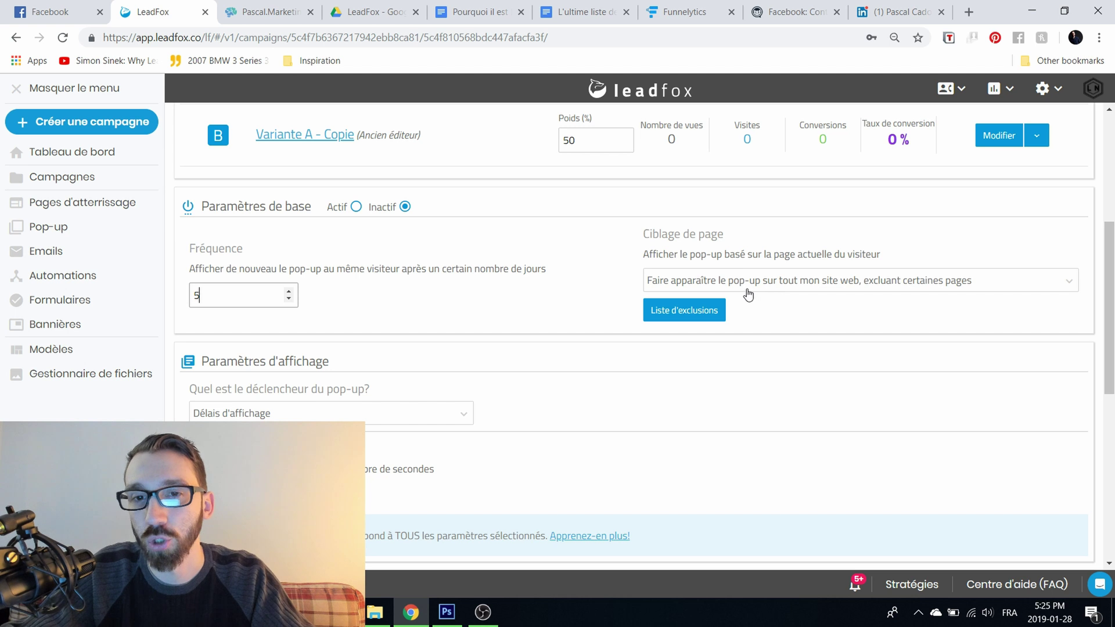
Step: Choose 'Ne faire apparaître le pop-up que sur certaines pages' and close the empty inclusion list
left_click(730, 288)
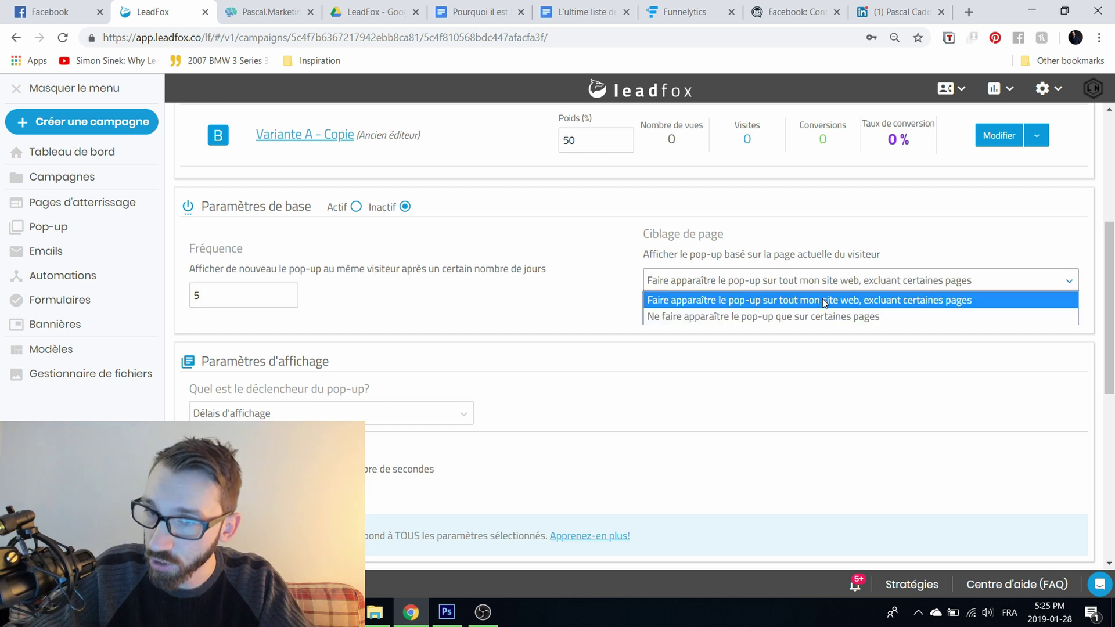
left_click(709, 323)
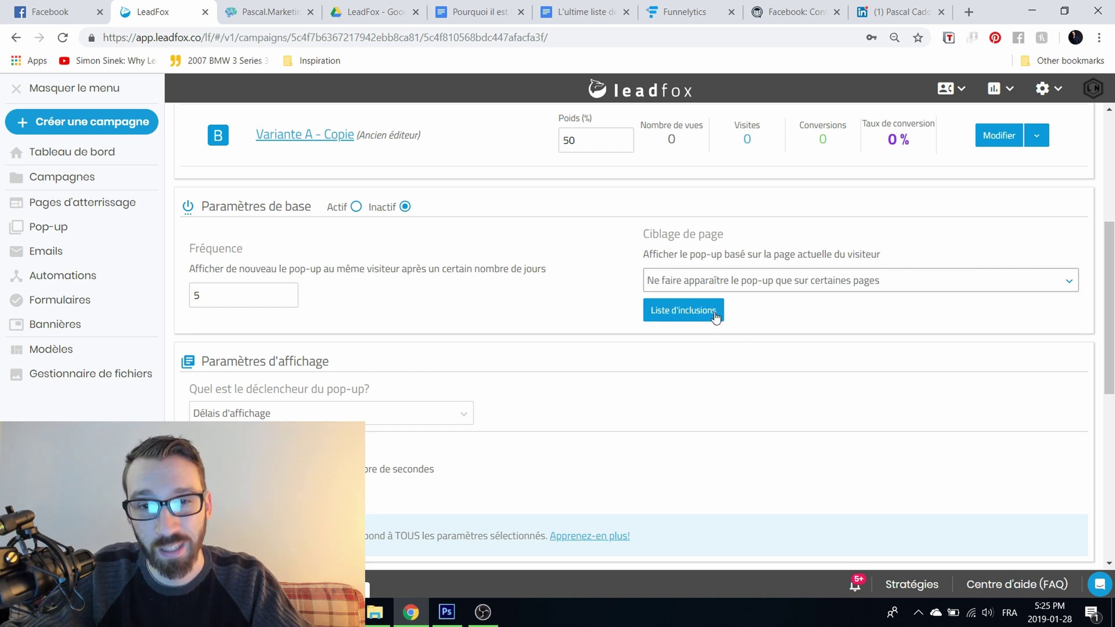
left_click(709, 324)
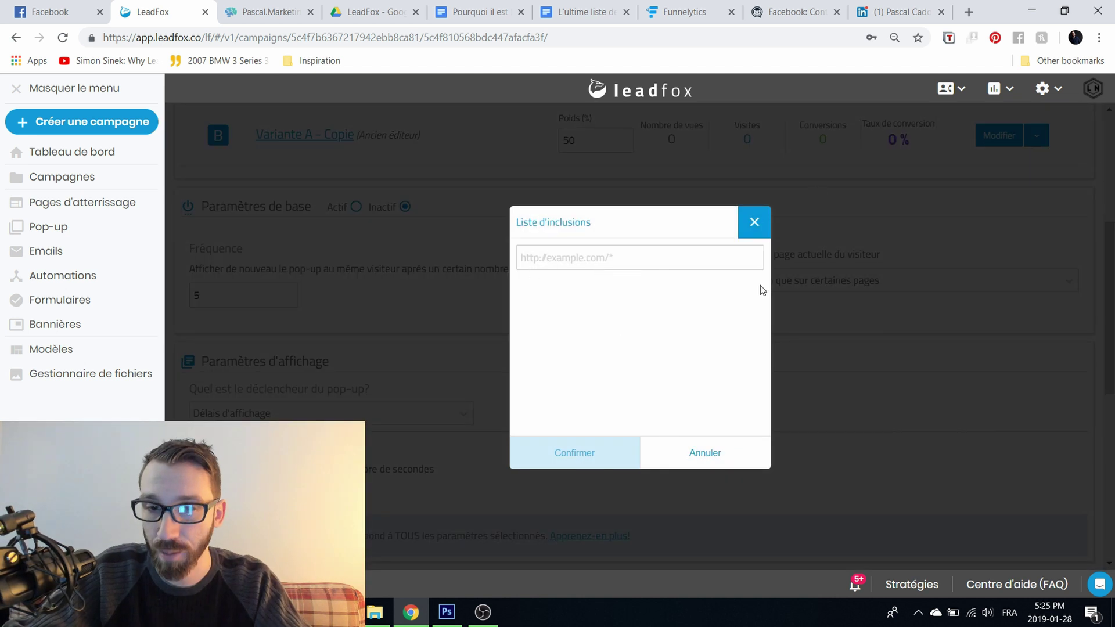
left_click(759, 224)
scroll(577, 282, "down", 4)
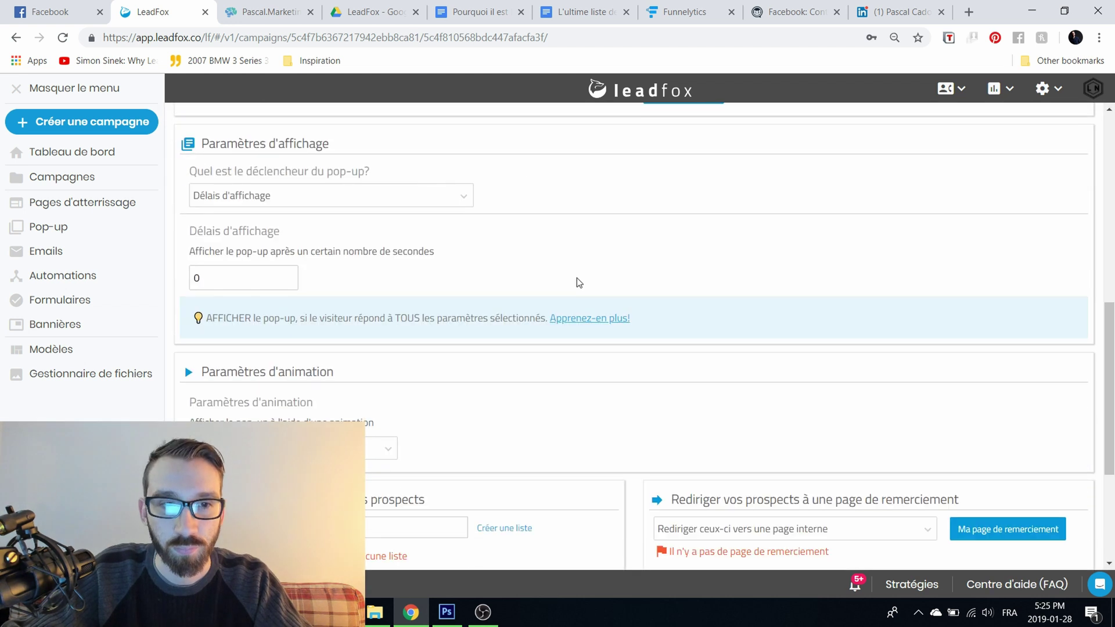
scroll(588, 291, "up", 2)
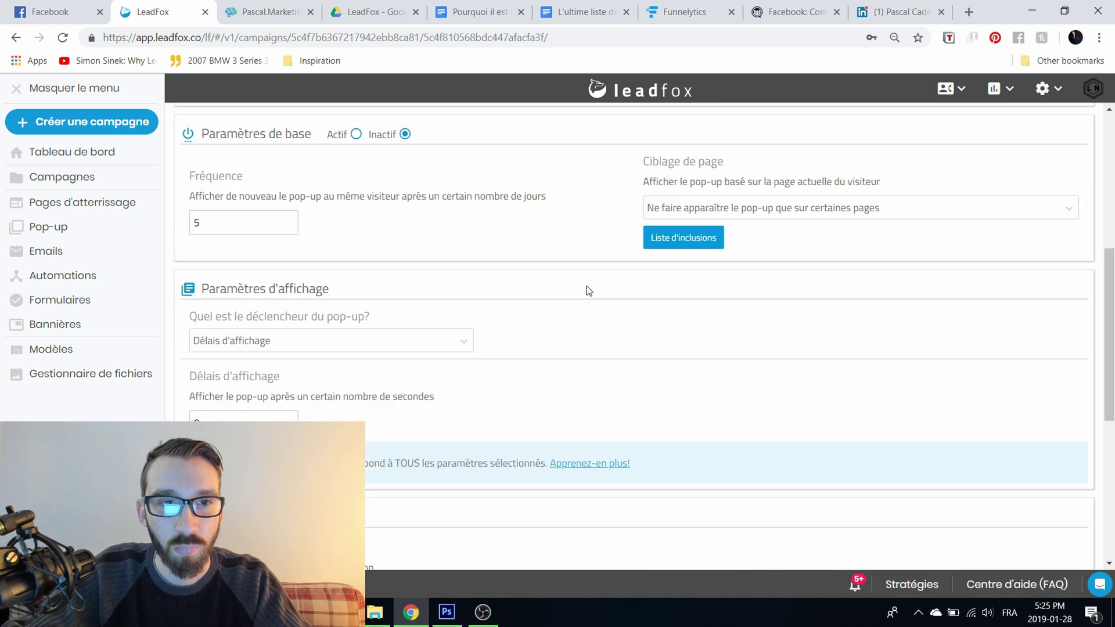
Step: Set the pop-up trigger to 'Intention de quitter' (exit intent)
left_click(457, 336)
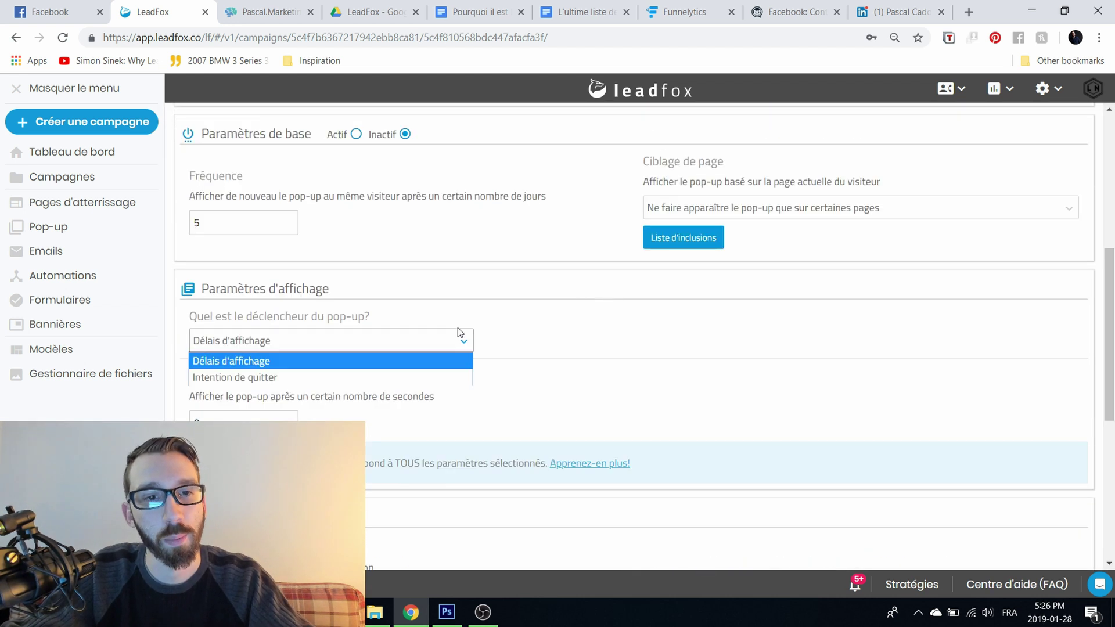
left_click(328, 377)
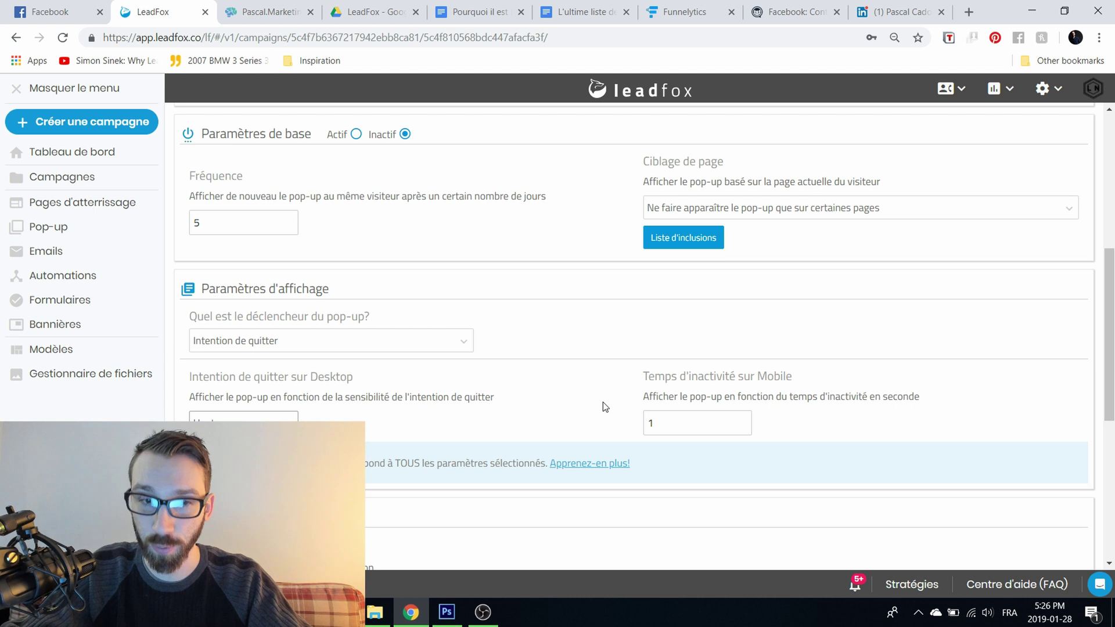
scroll(602, 402, "down", 5)
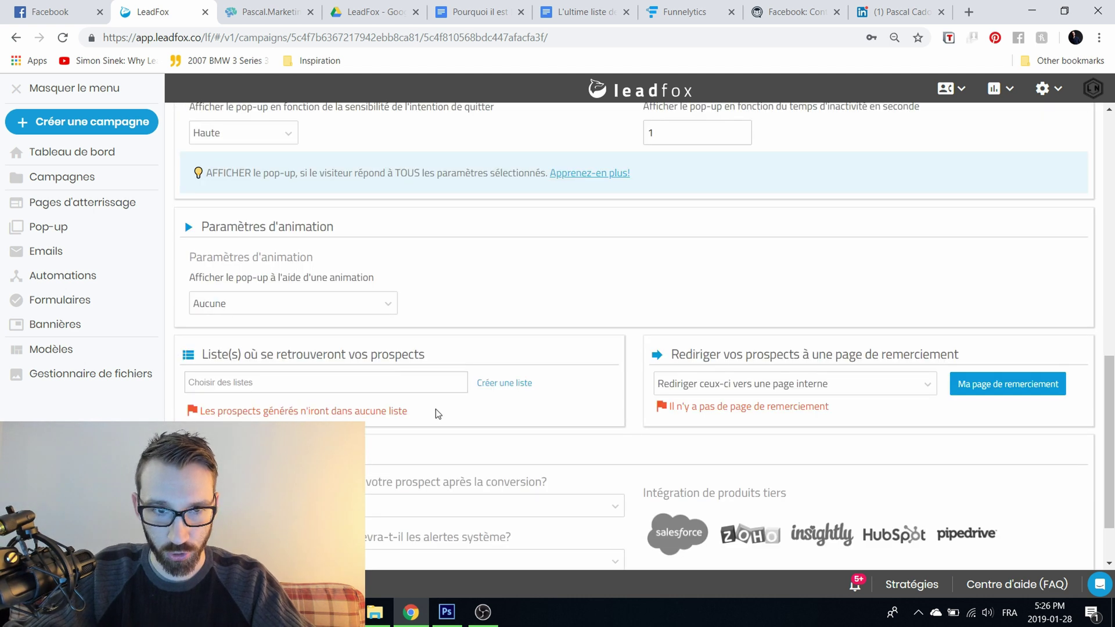
left_click(288, 311)
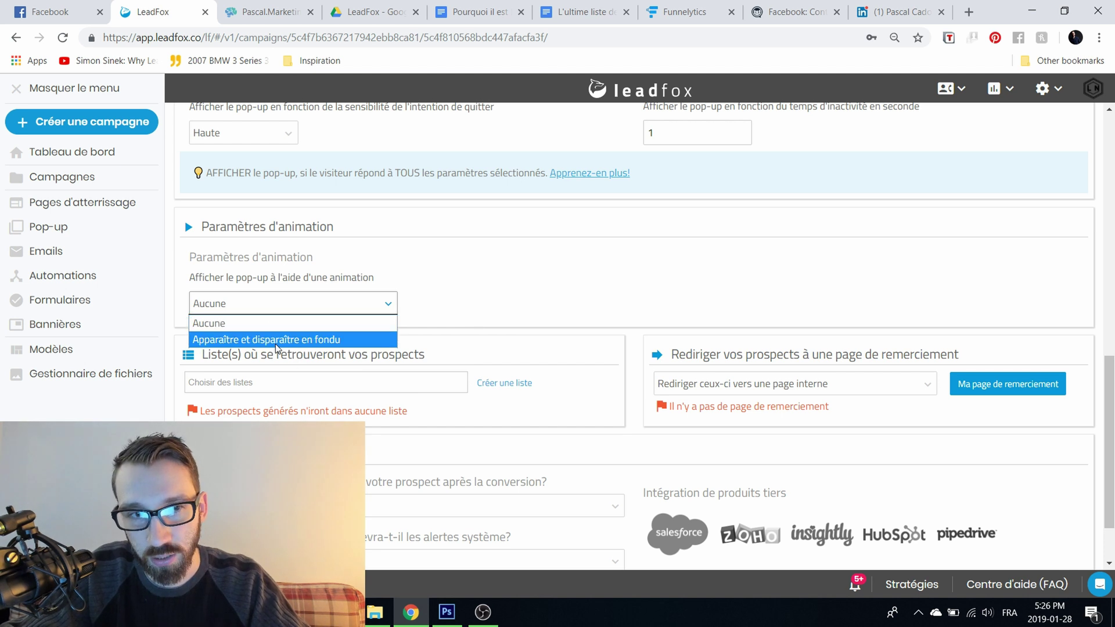
left_click(414, 364)
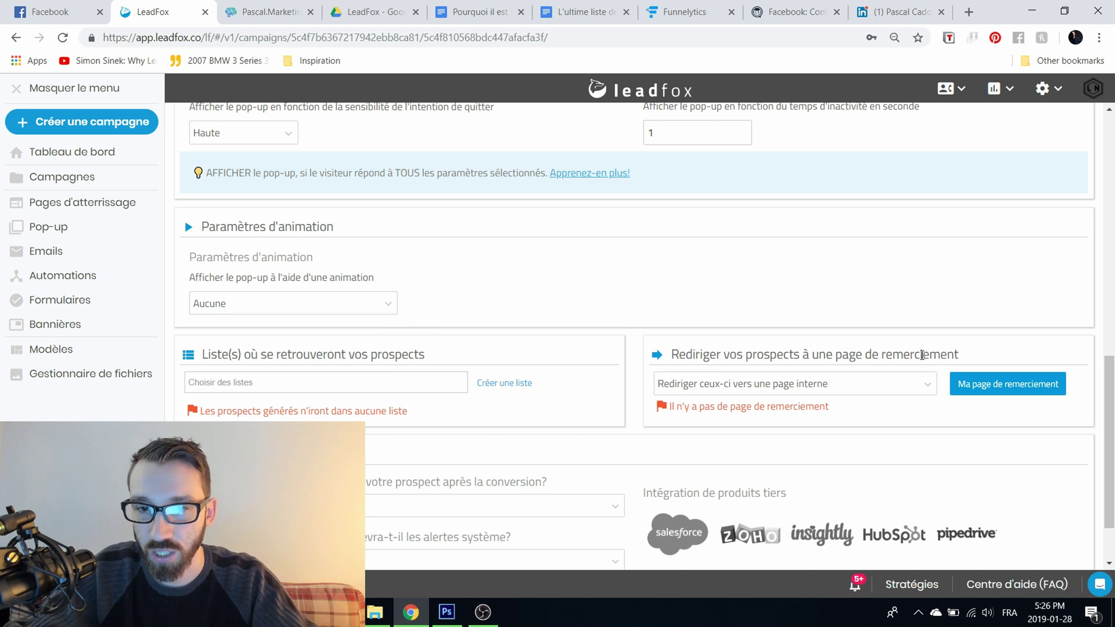
left_click(763, 388)
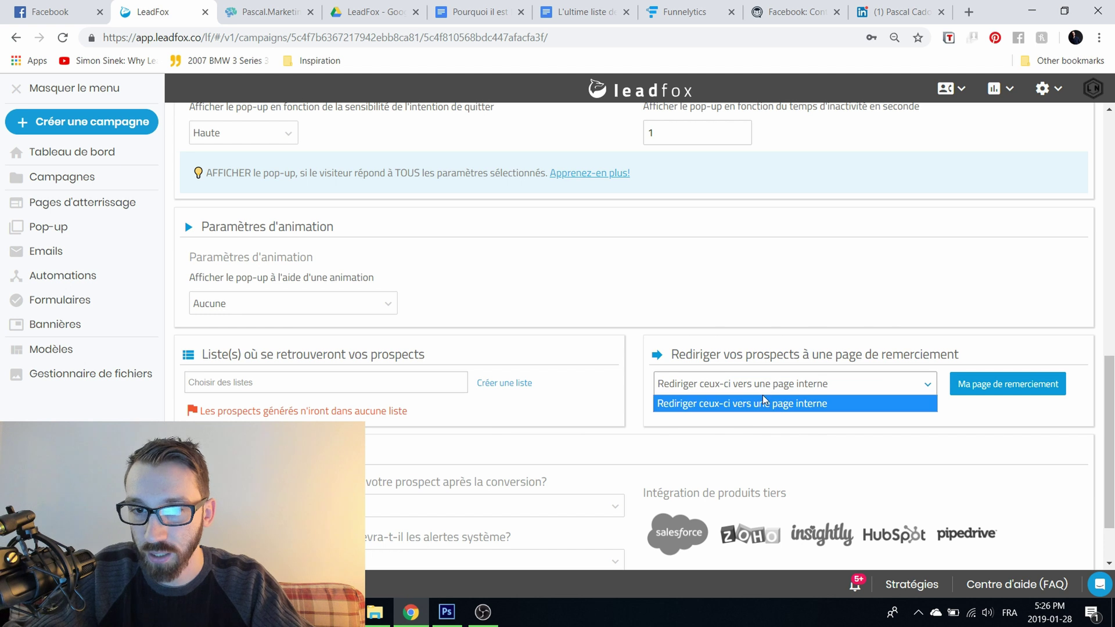
left_click(763, 403)
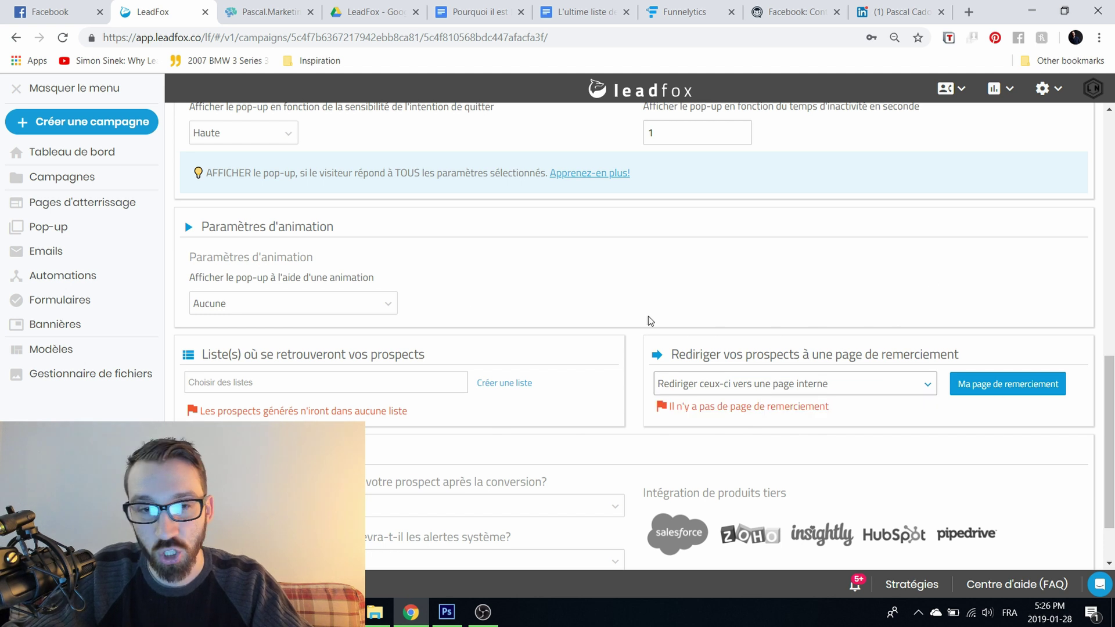
scroll(409, 461, "down", 2)
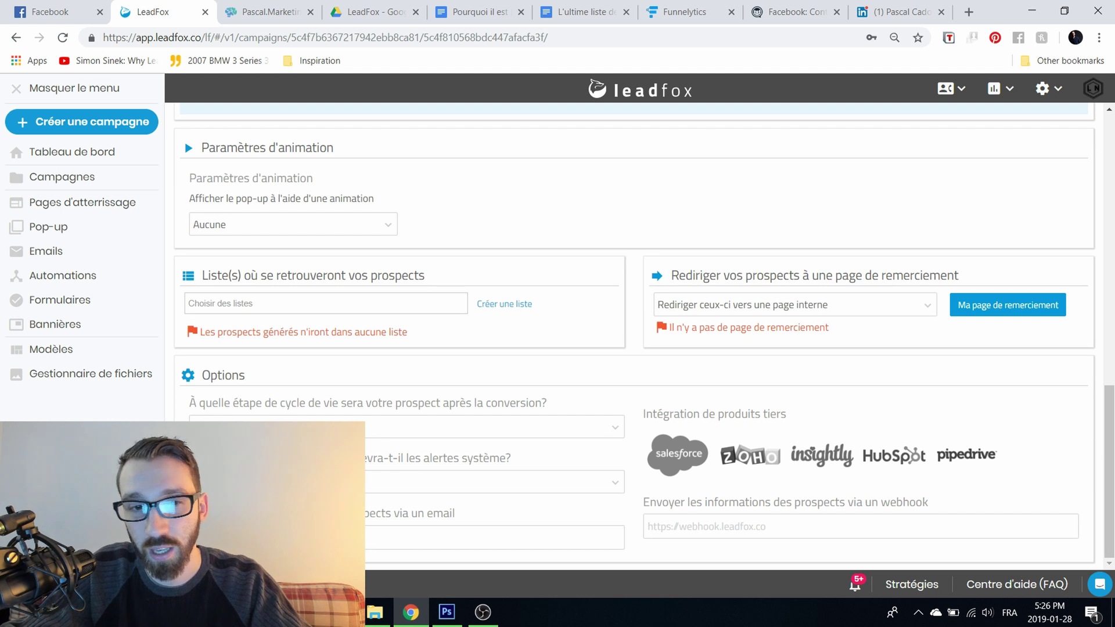
left_click(410, 482)
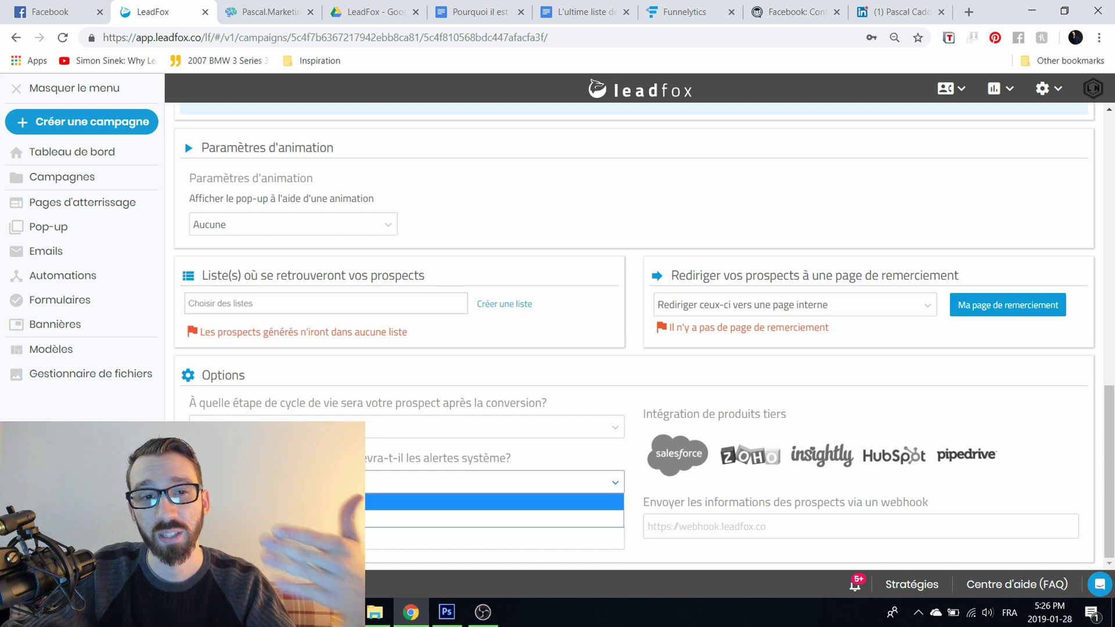
key("Down")
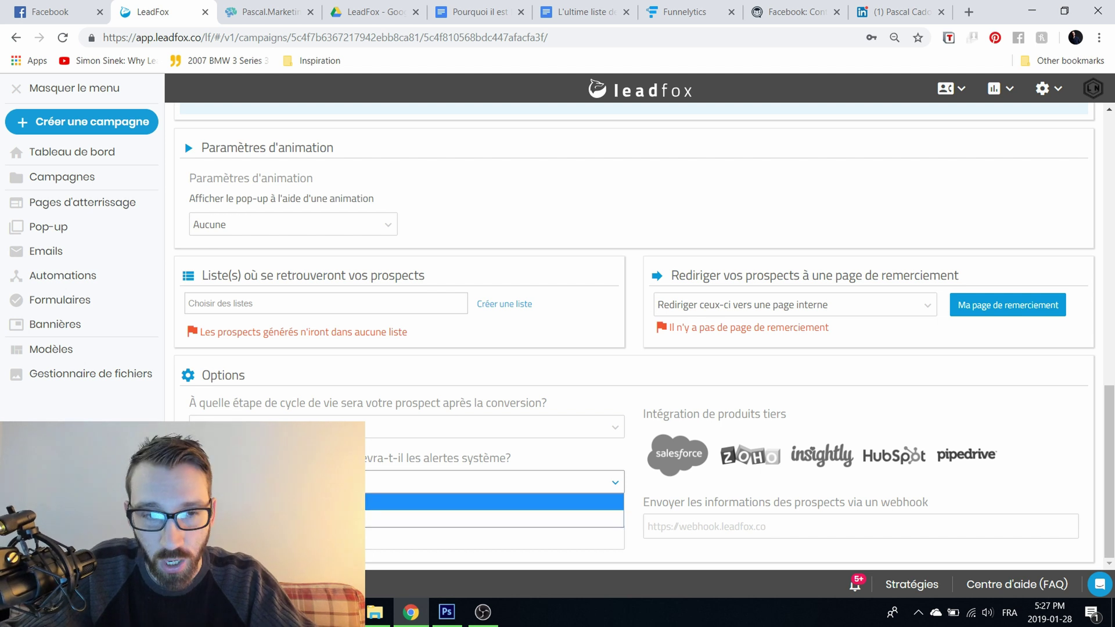
key("Return")
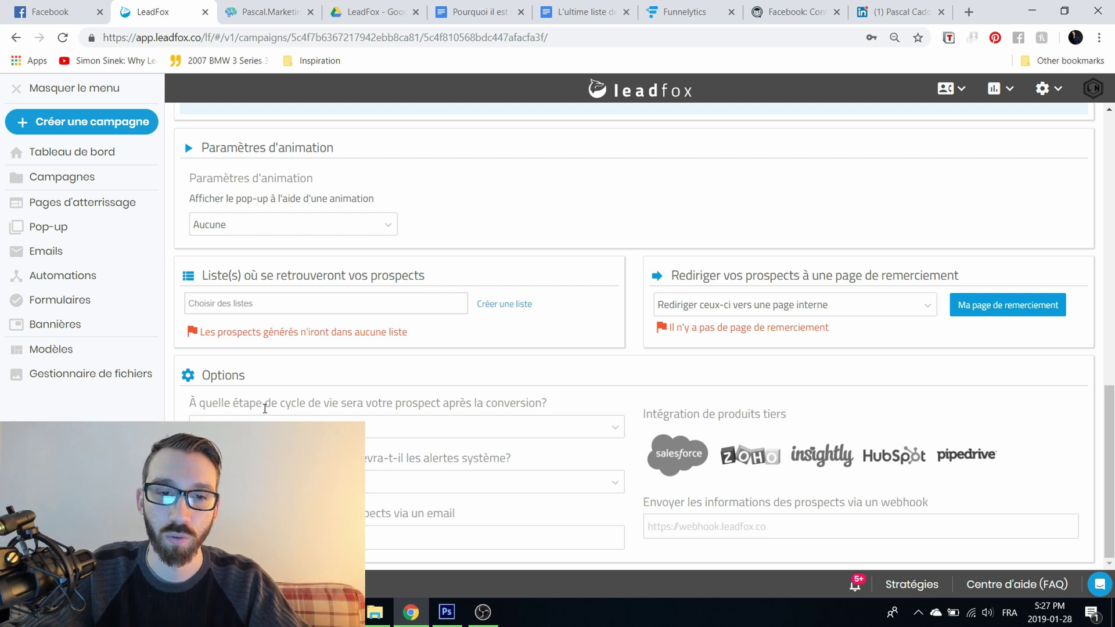
left_click(290, 428)
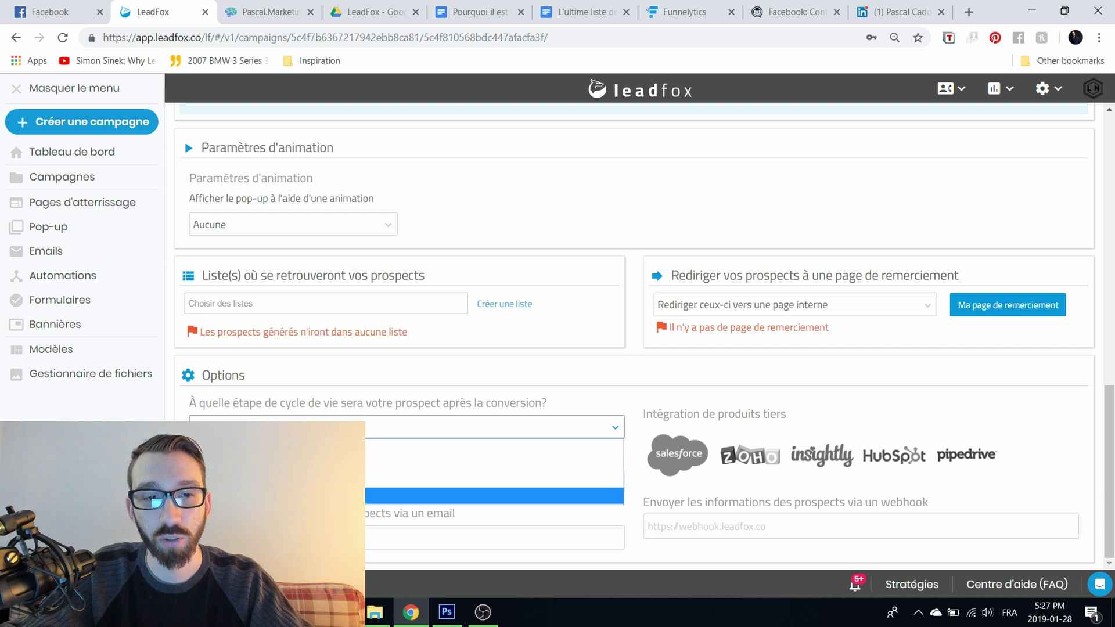
key("Up")
key("Up")
key("Up")
key("Down")
key("Down")
key("Up")
key("Down")
key("Up")
key("Return")
left_click(314, 425)
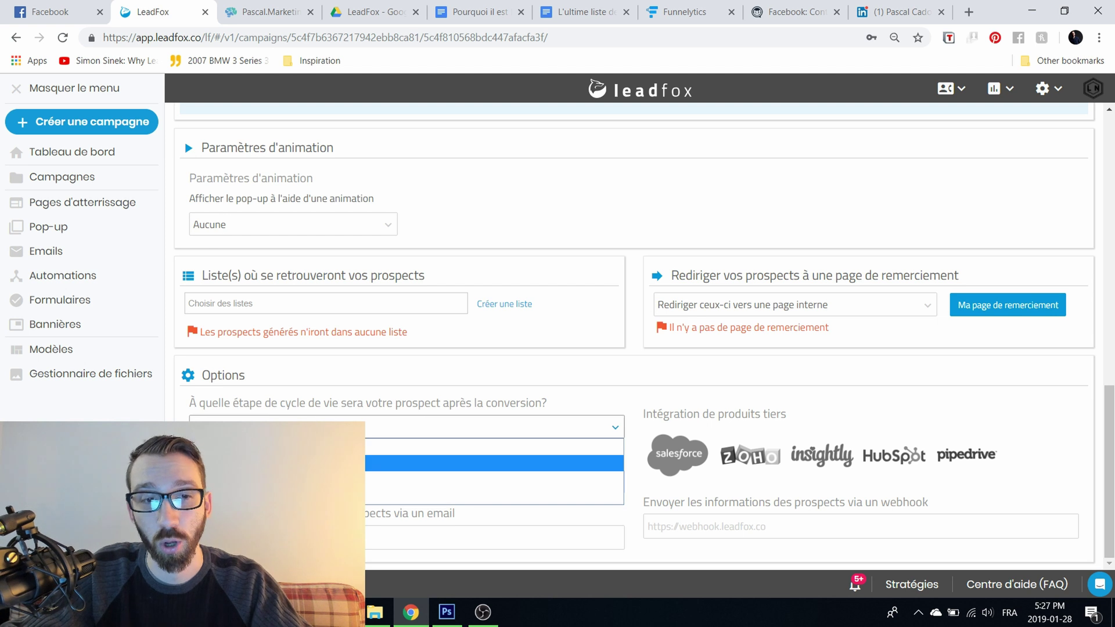
key("Down")
key("Down")
key("Up")
key("Up")
key("Up")
key("Return")
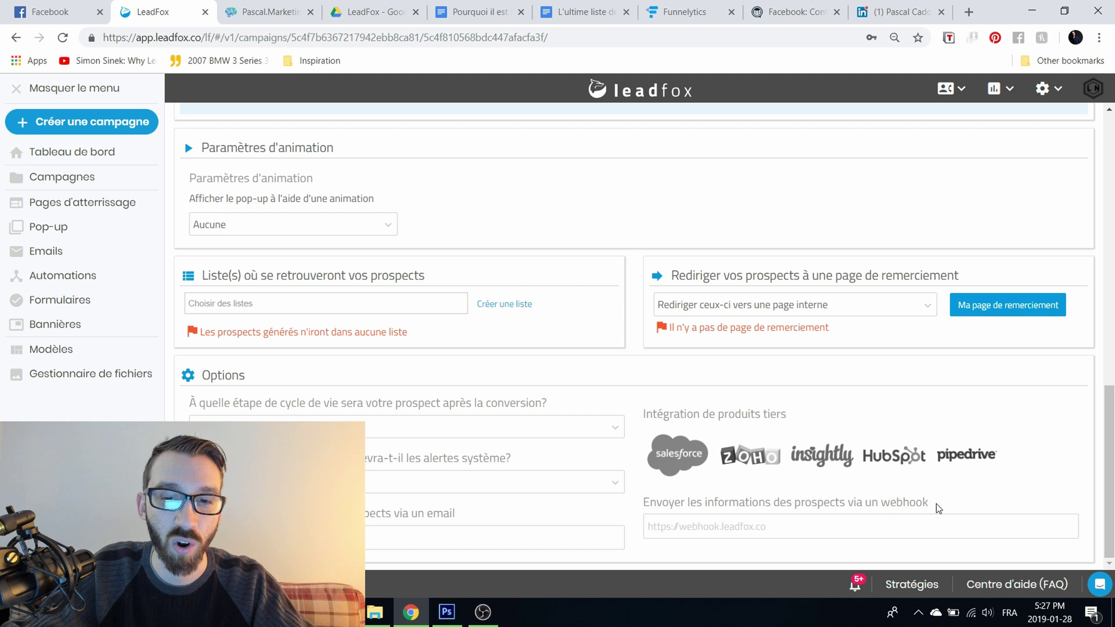
scroll(615, 469, "up", 10)
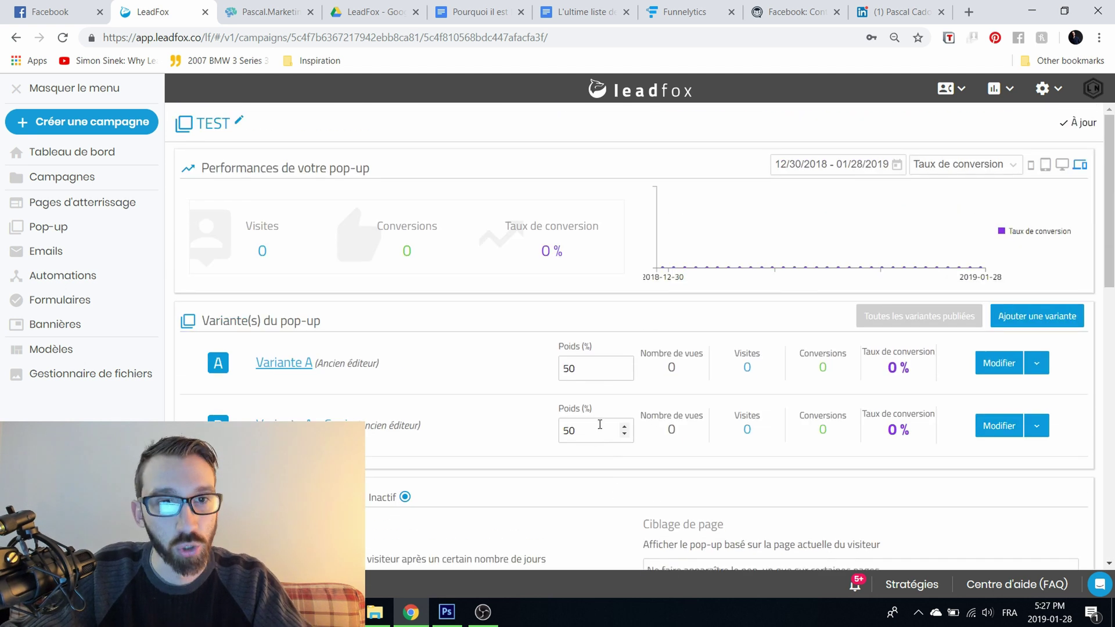
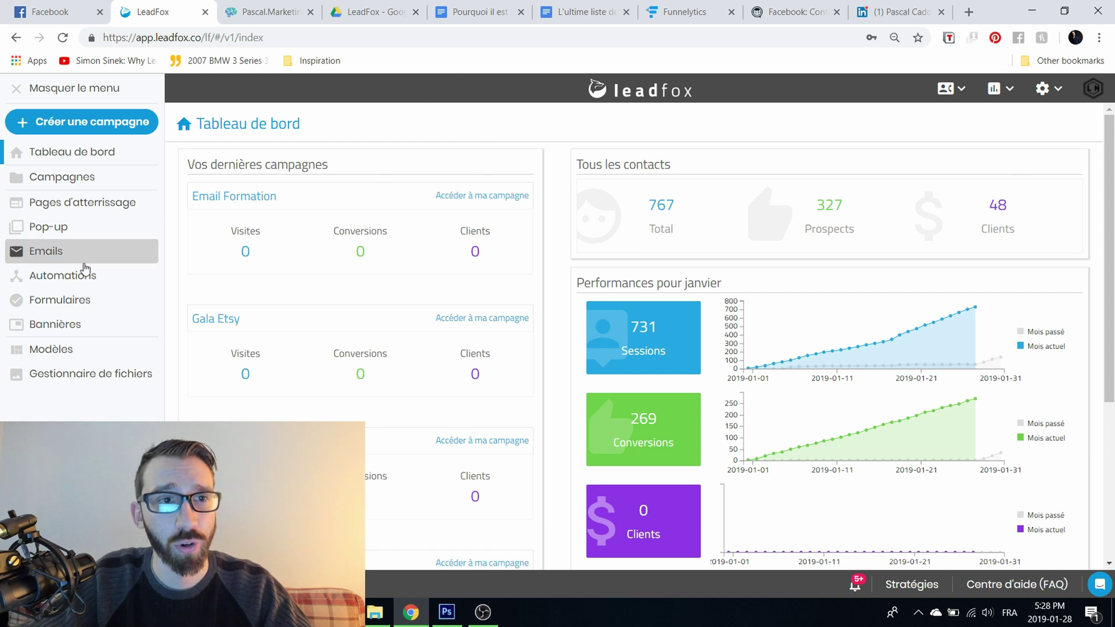
Step: Open the Emails page and scroll through the drafted and sent campaigns
left_click(31, 262)
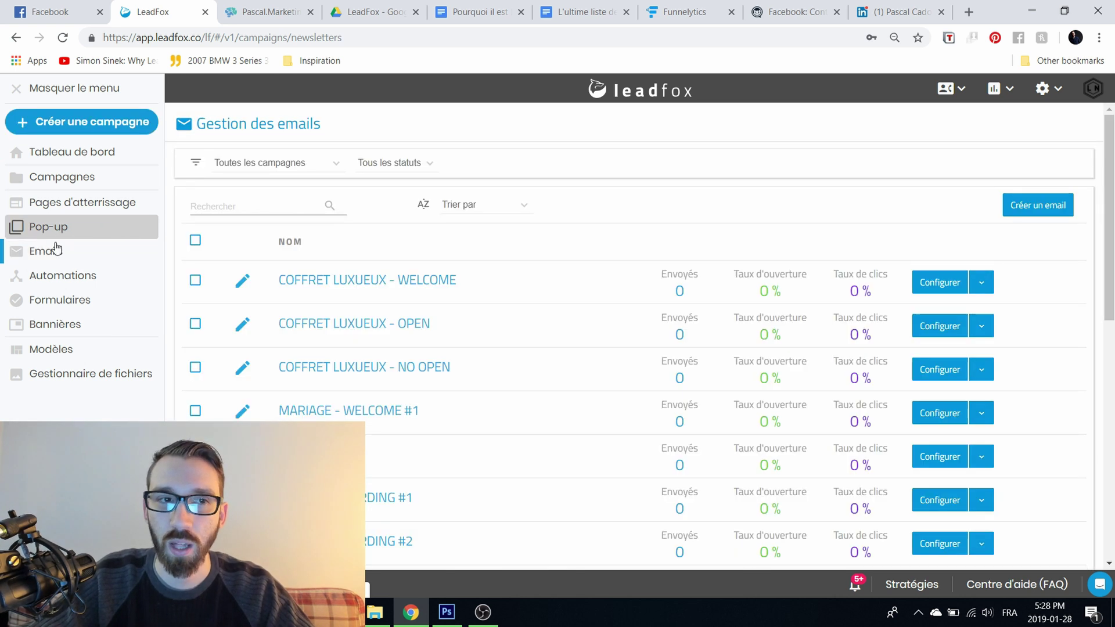
scroll(515, 283, "down", 10)
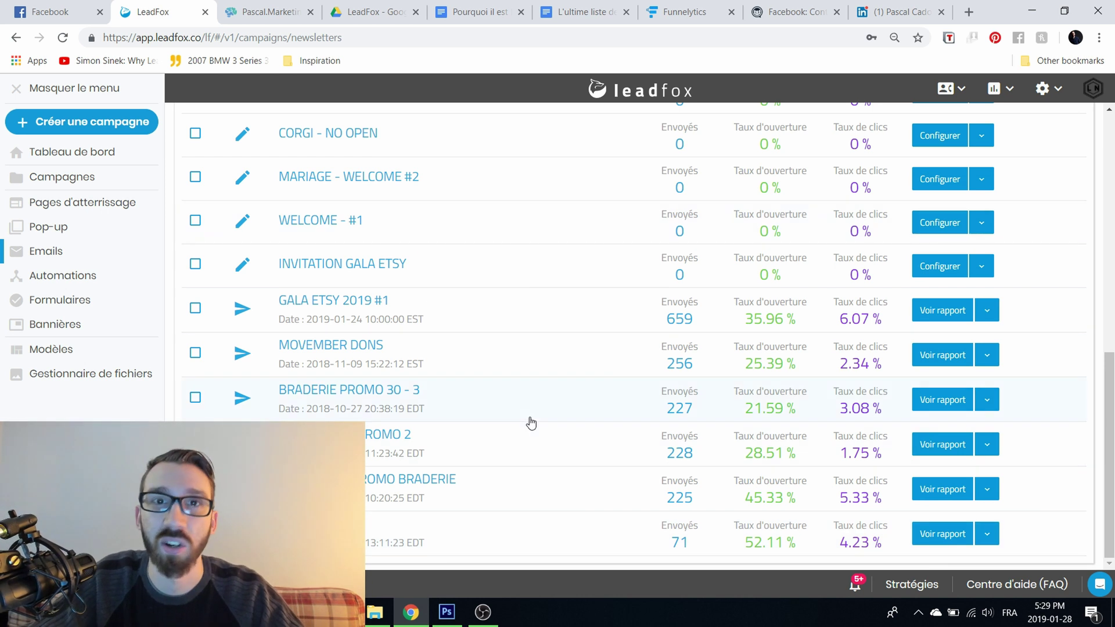
scroll(531, 423, "up", 10)
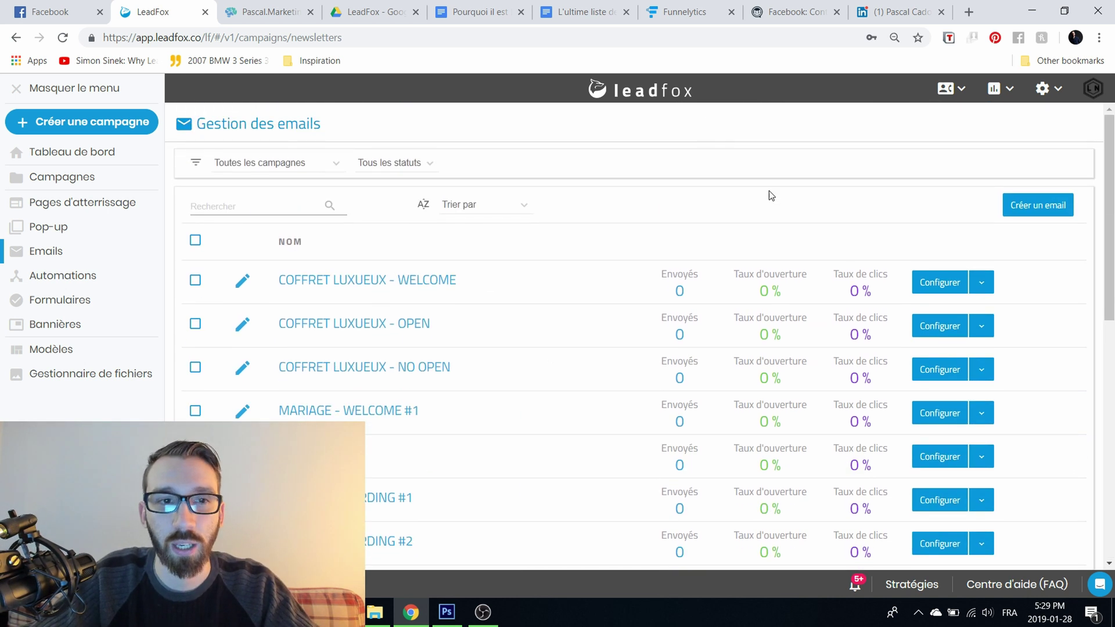
Step: Start a new email linked to the Email Formation campaign
left_click(1034, 210)
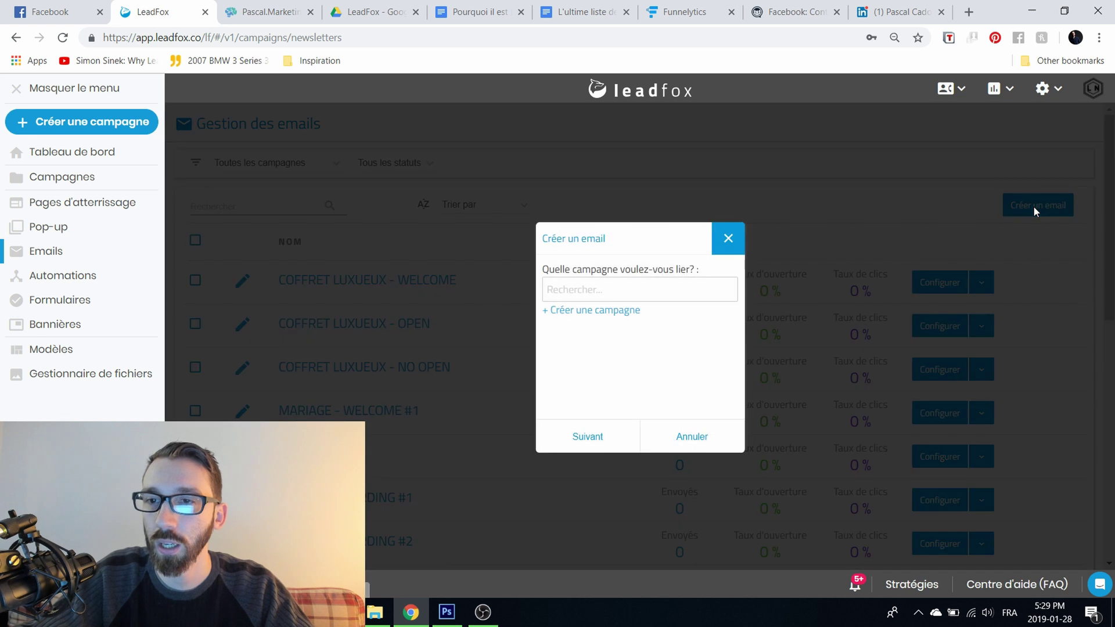
left_click(684, 291)
left_click(731, 360)
scroll(699, 349, "down", 1)
left_click(650, 317)
left_click(610, 439)
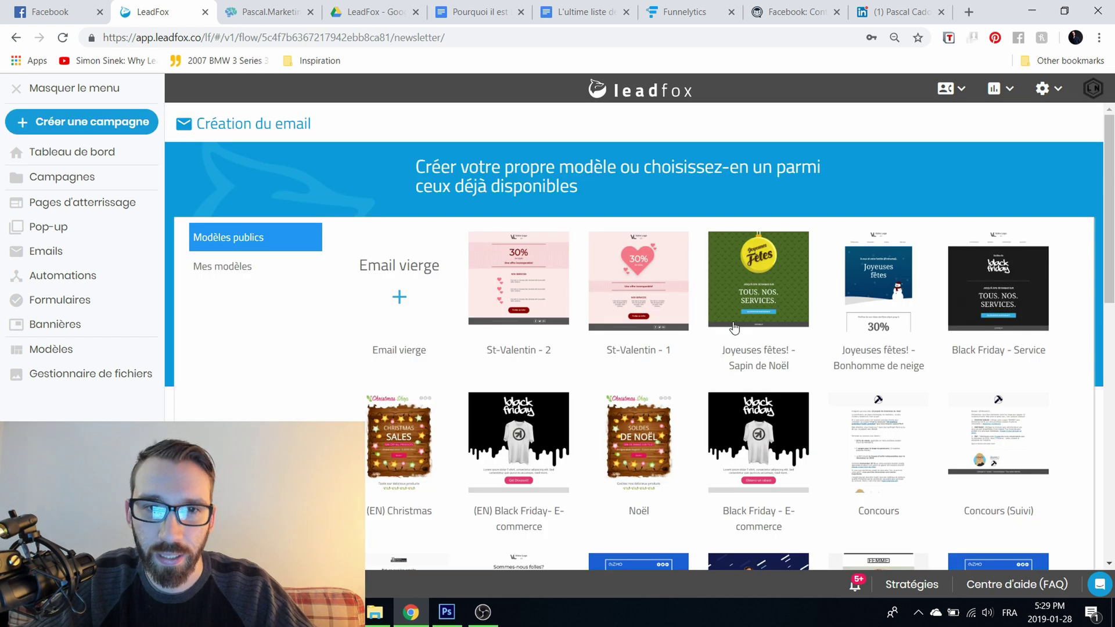
Step: Browse the templates and preview the St-Valentin - 1 template
scroll(480, 517, "down", 3)
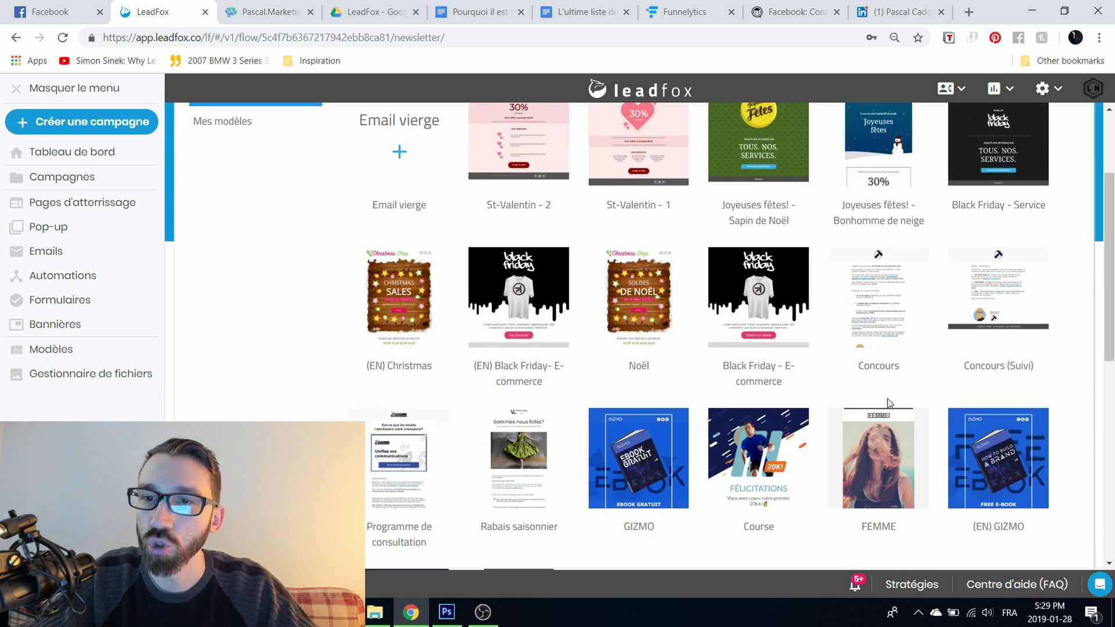
scroll(991, 522, "down", 7)
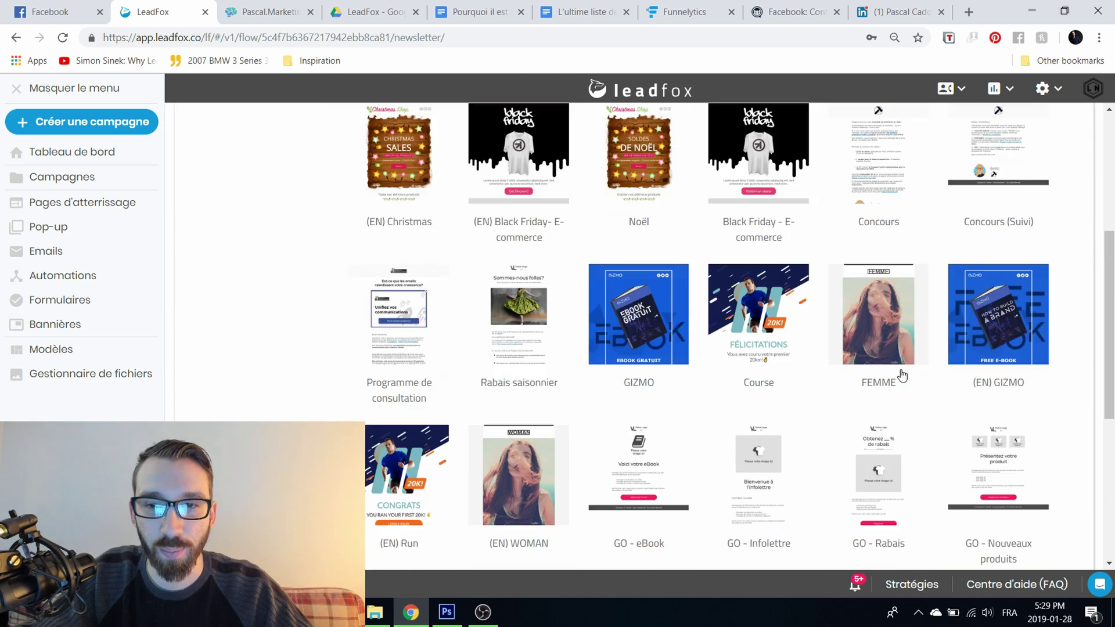
scroll(680, 455, "up", 10)
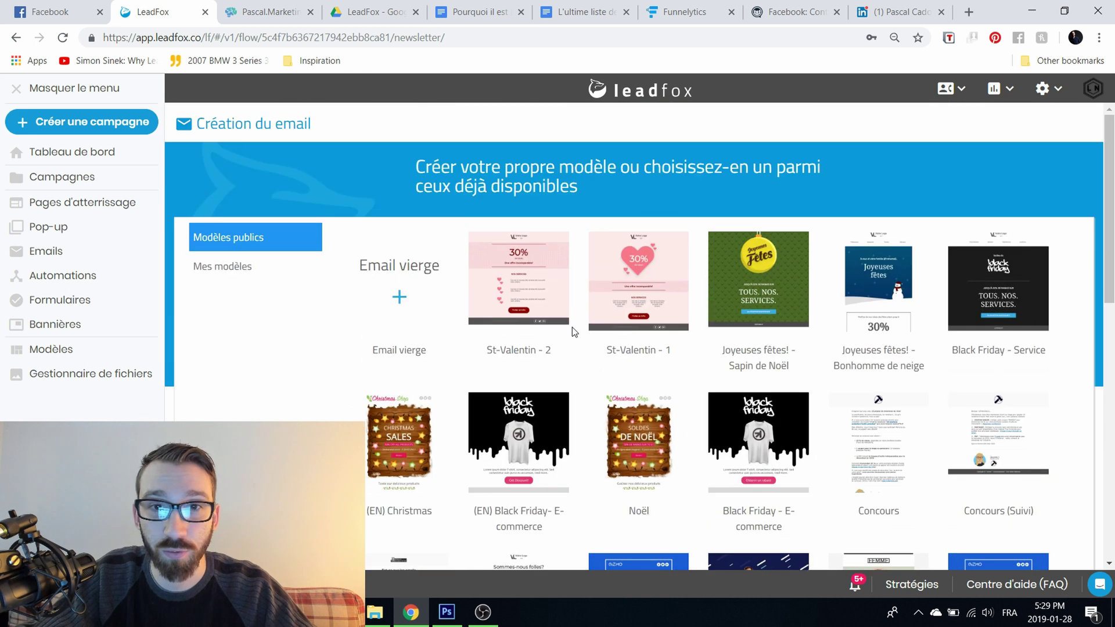
mouse_move(411, 314)
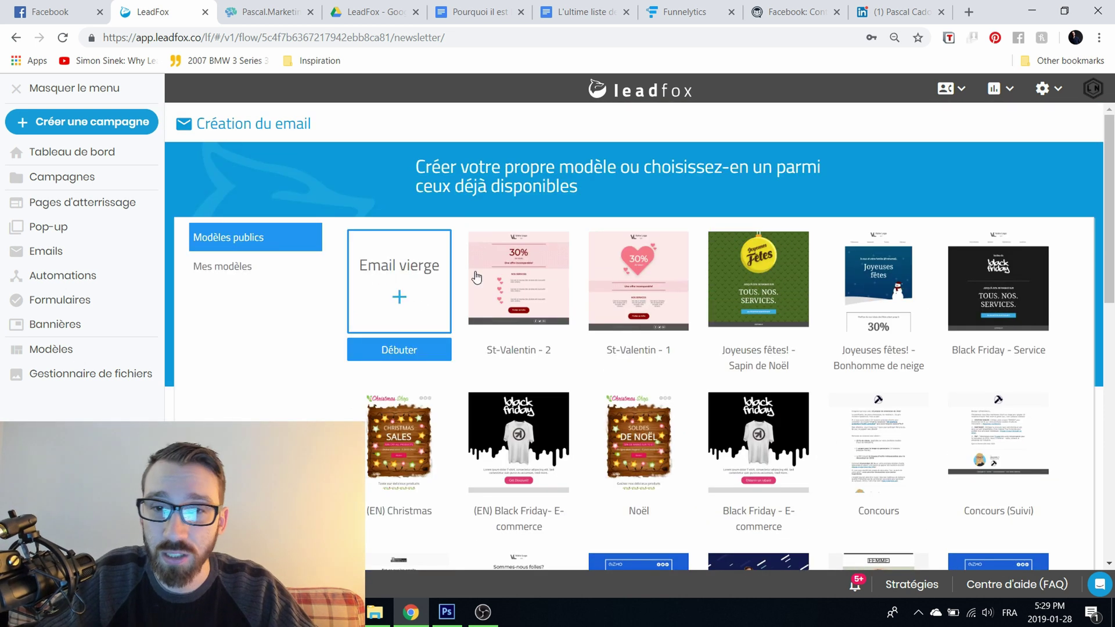
mouse_move(659, 232)
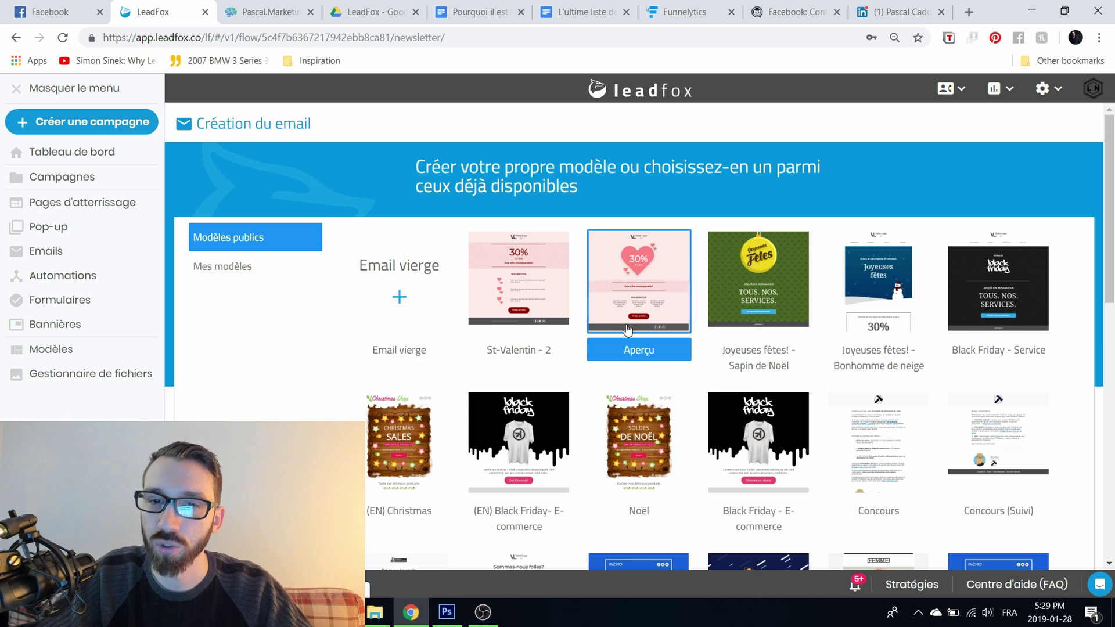
left_click(648, 272)
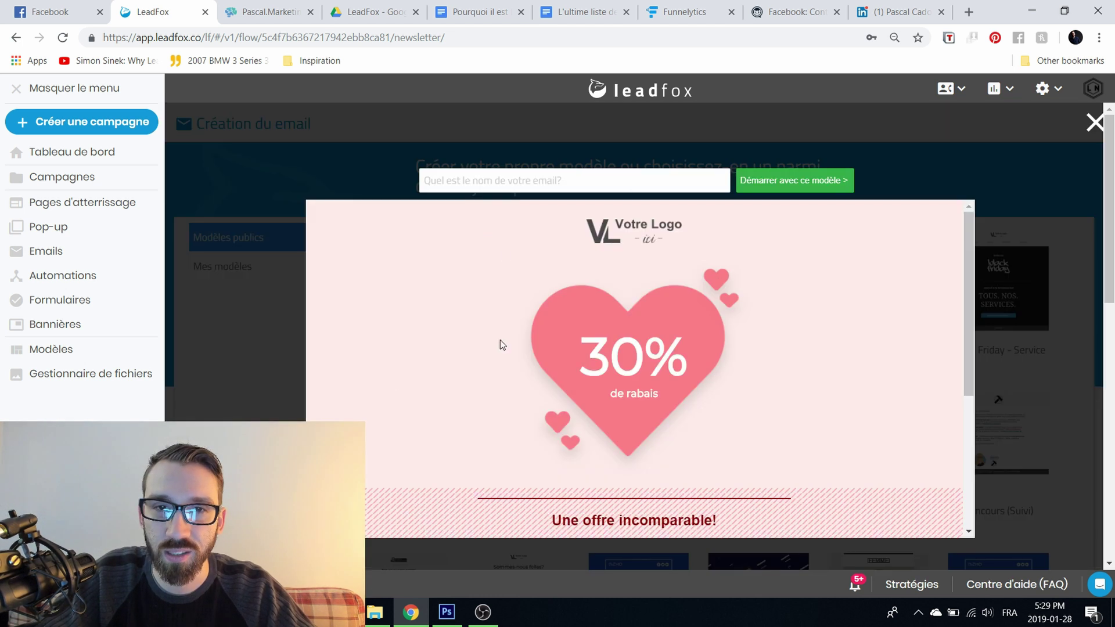
scroll(676, 270, "down", 4)
scroll(676, 270, "up", 4)
Step: Name the email 'TEST' and open it in the template editor
left_click(628, 181)
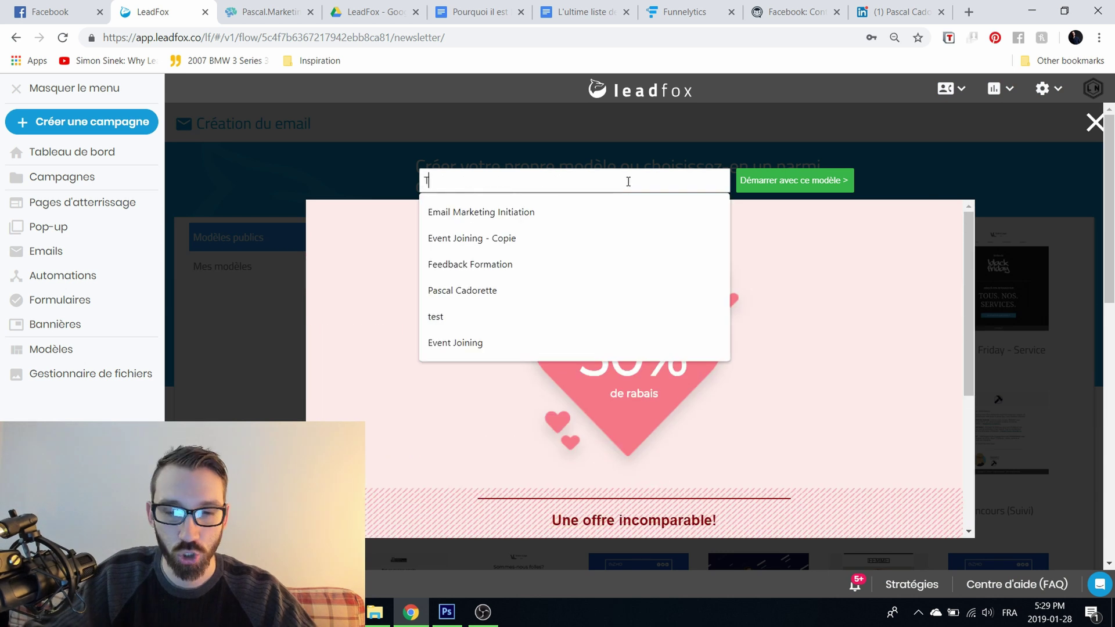
type("TEST")
key("Return")
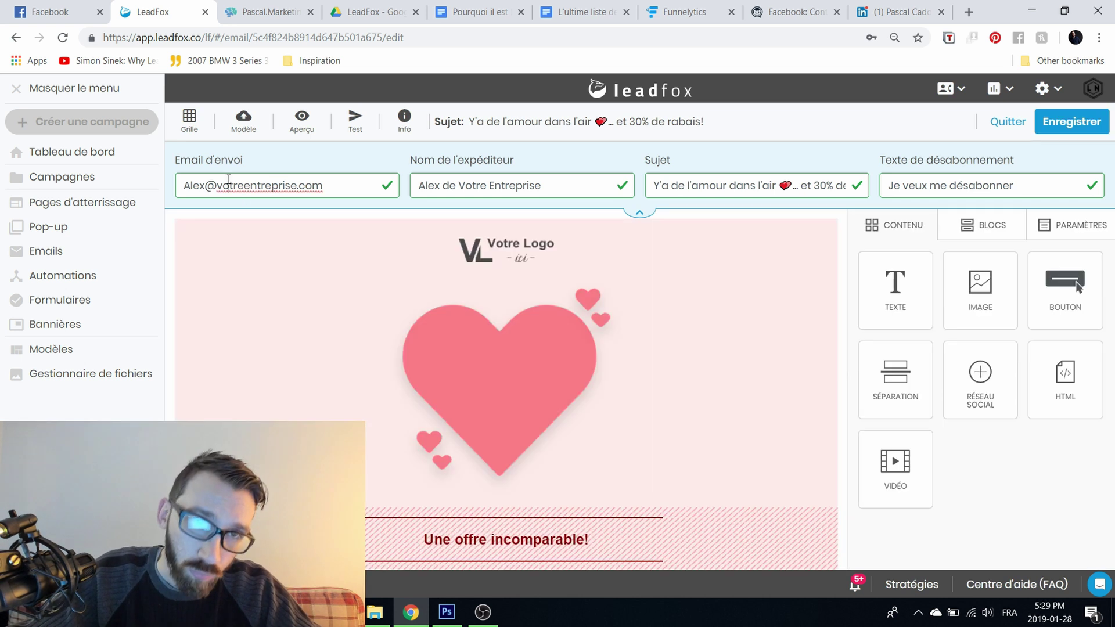
Step: Replace the placeholder sender e-mail with the company's contact address
left_click(200, 184)
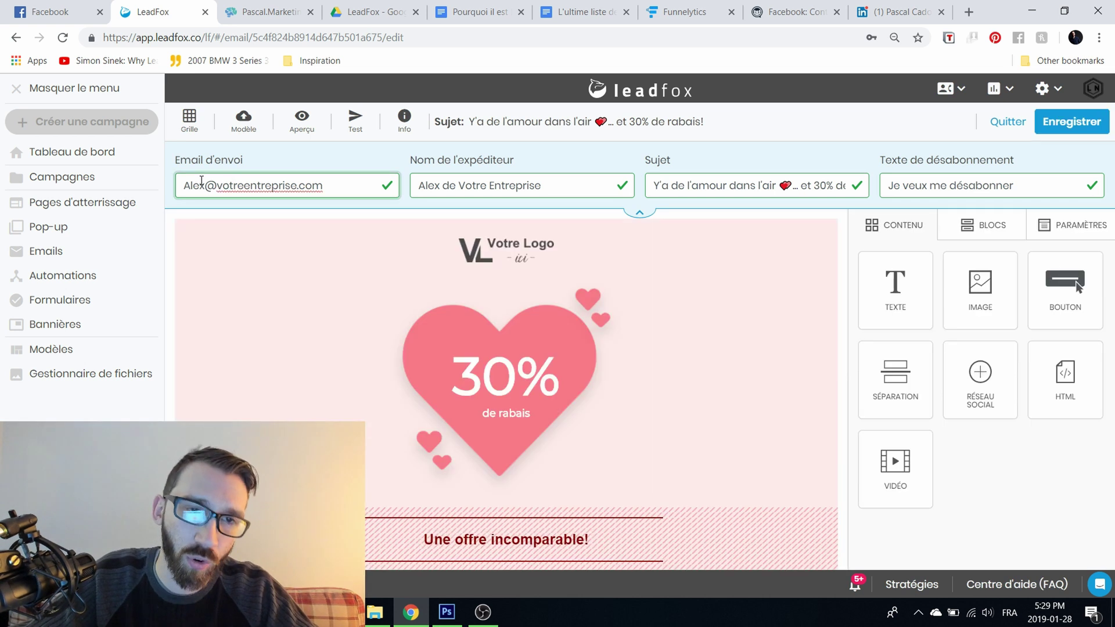
left_click_drag(186, 183, 374, 211)
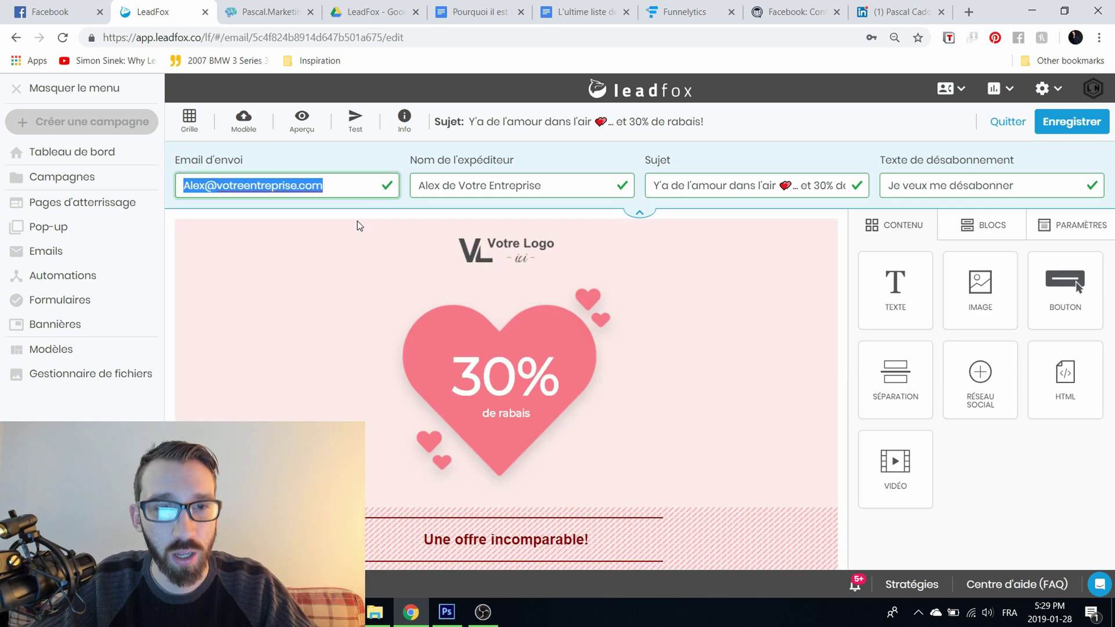
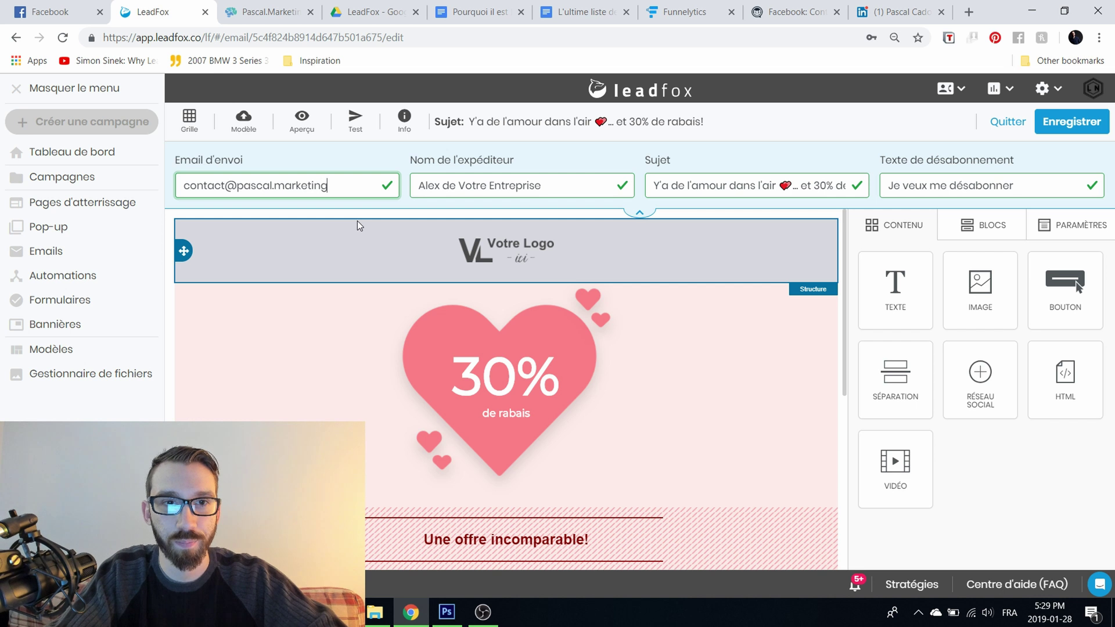
Step: Review the sender name, subject and unsubscribe text, leaving the template defaults
left_click_drag(428, 186, 562, 186)
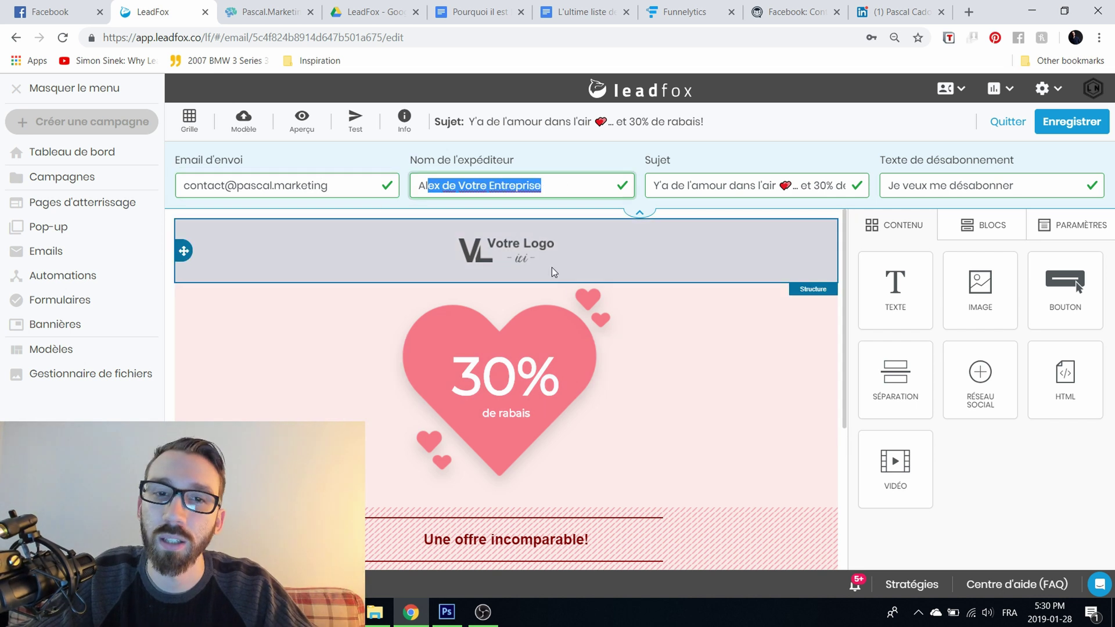
triple_click(711, 181)
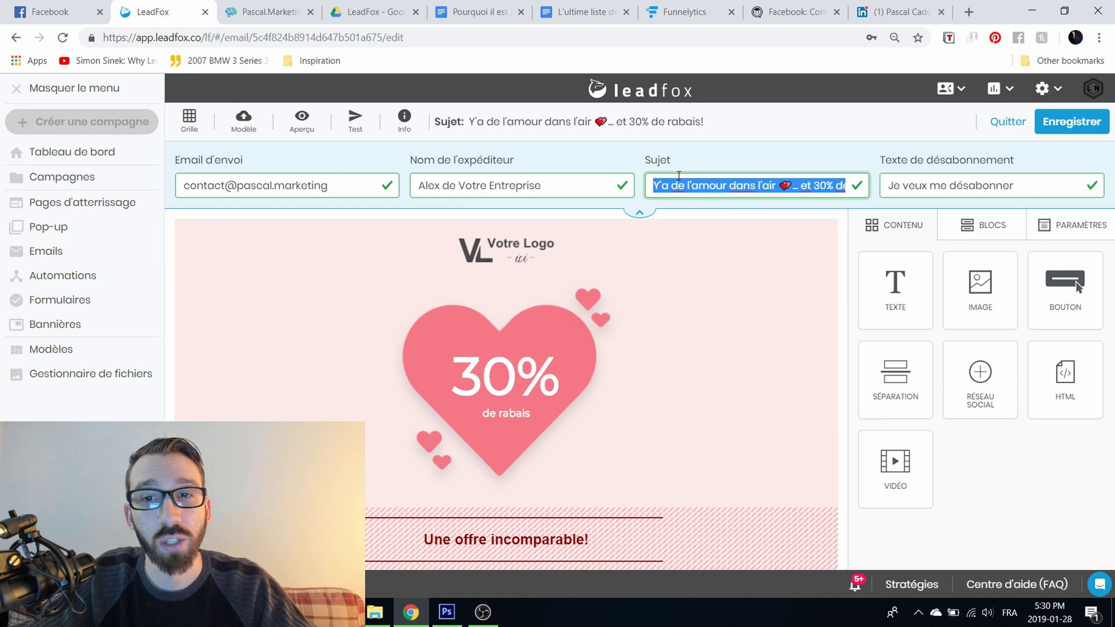
triple_click(959, 186)
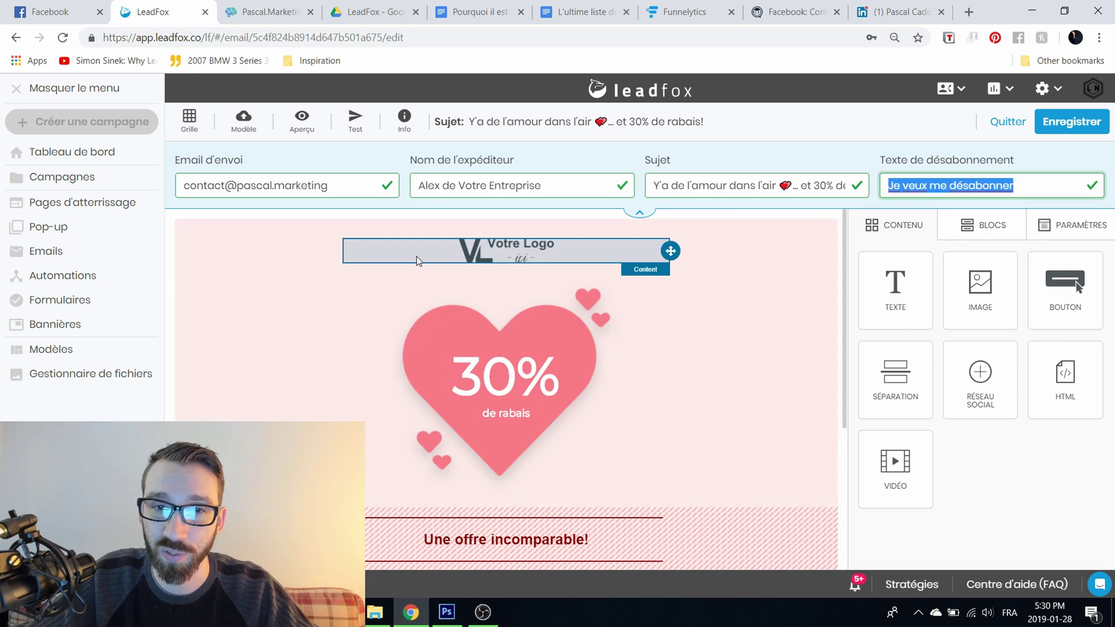
scroll(555, 427, "down", 4)
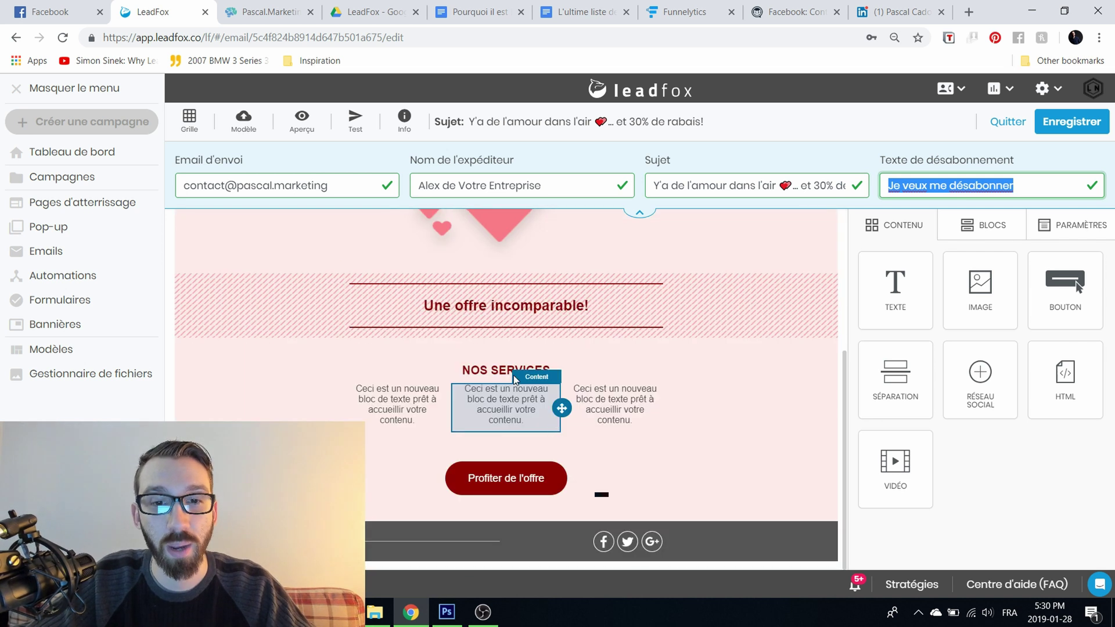
scroll(513, 375, "up", 3)
left_click(516, 290)
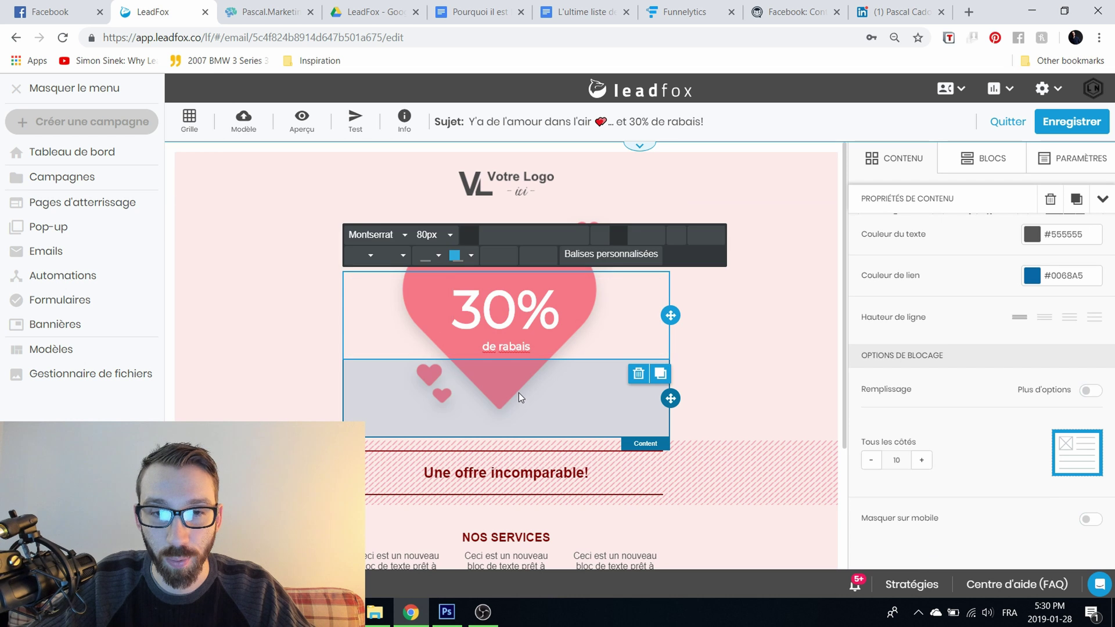
double_click(526, 310)
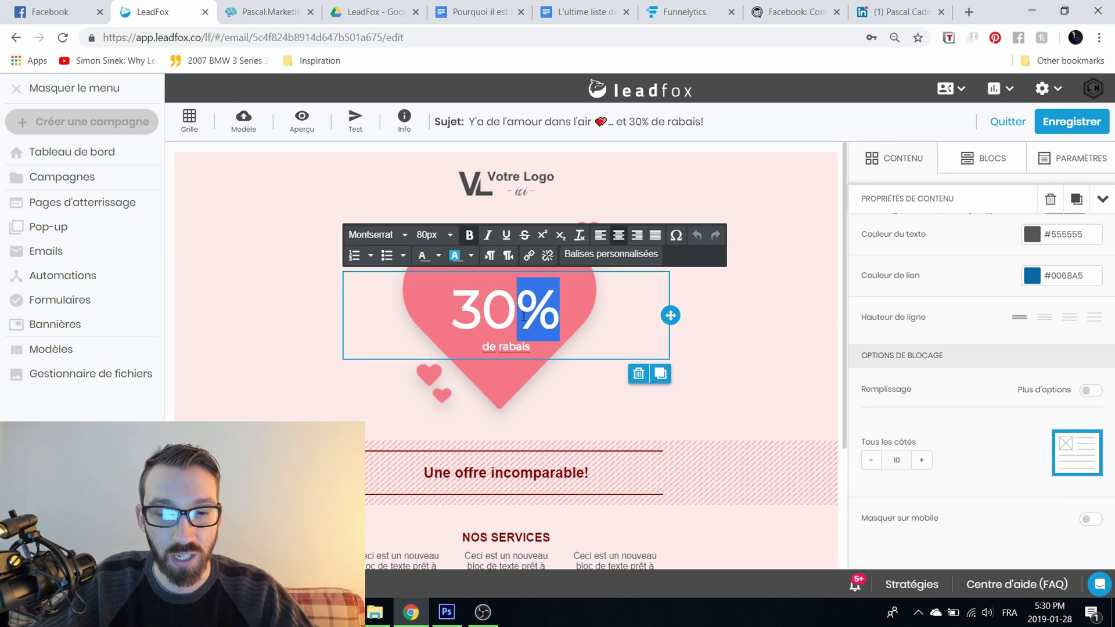
type("efwfefef")
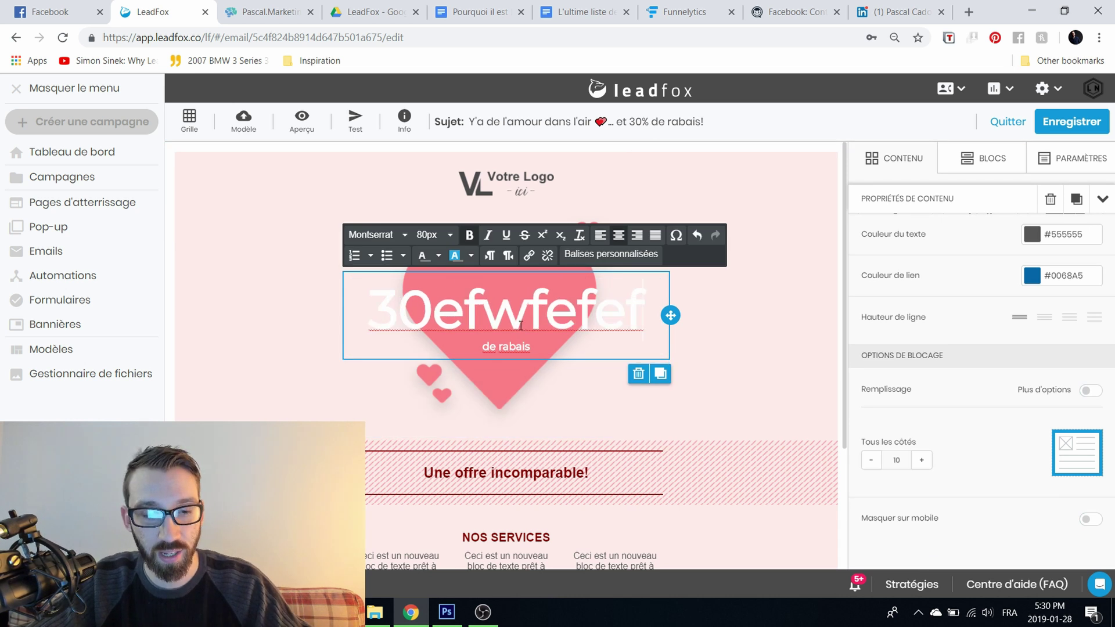
key("ctrl+z")
left_click(751, 326)
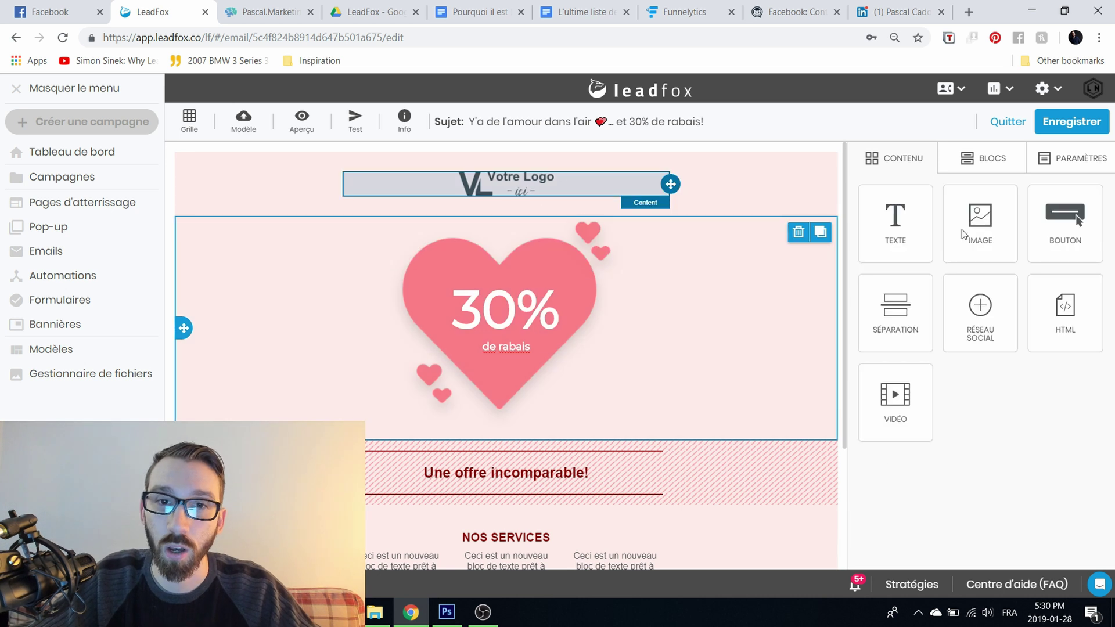
left_click(921, 161)
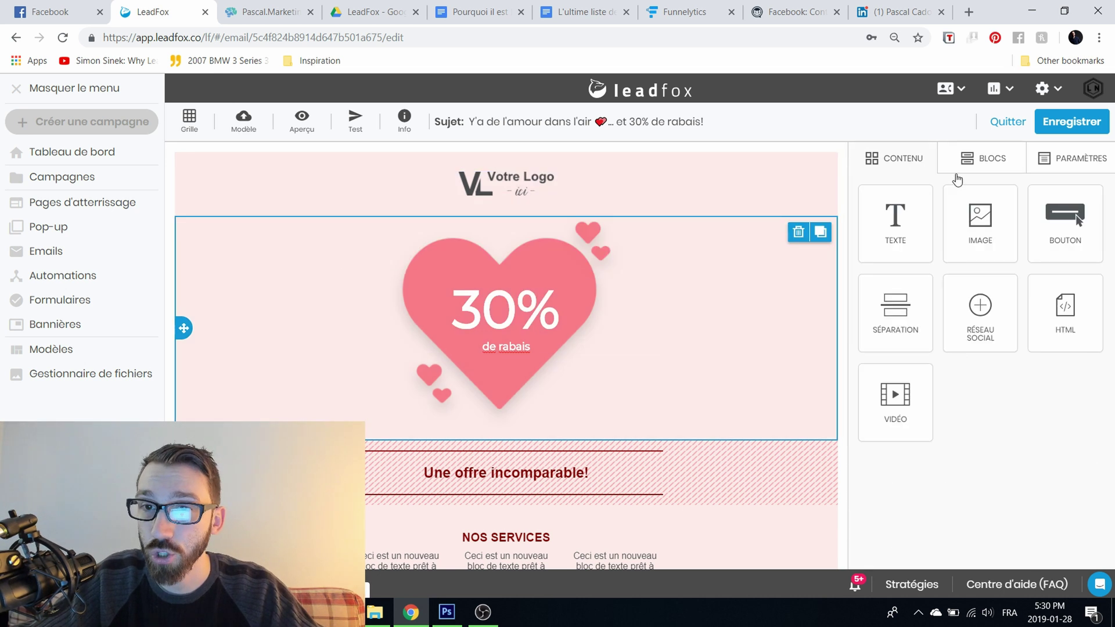
left_click_drag(996, 232, 543, 219)
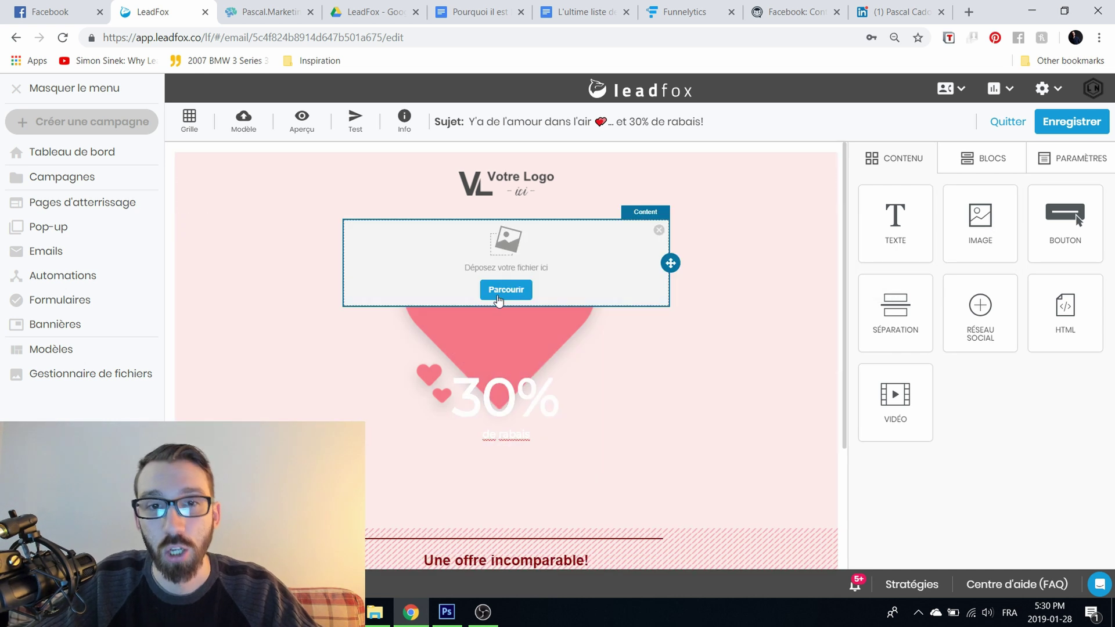
Step: Insert the circular-arrows image and shrink it to 20% width
left_click(499, 297)
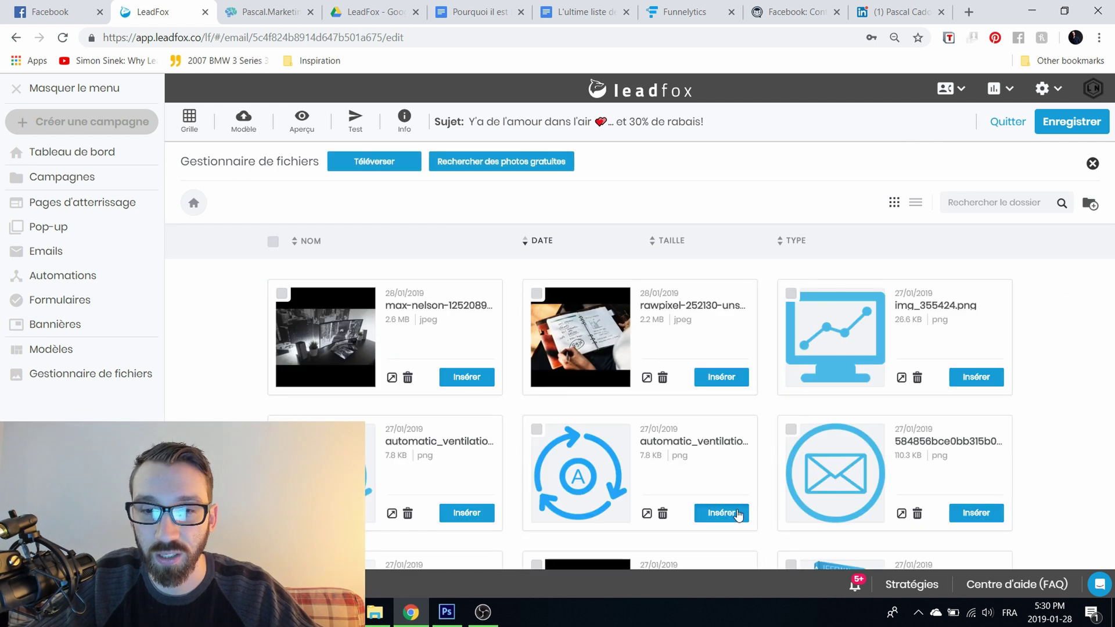
left_click(733, 514)
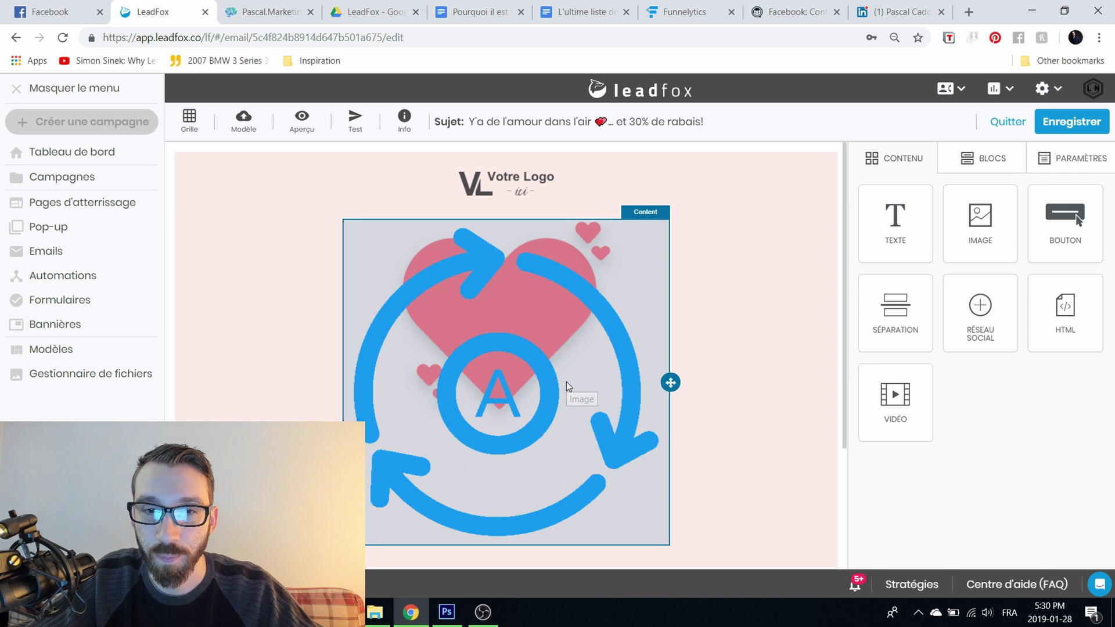
left_click(566, 381)
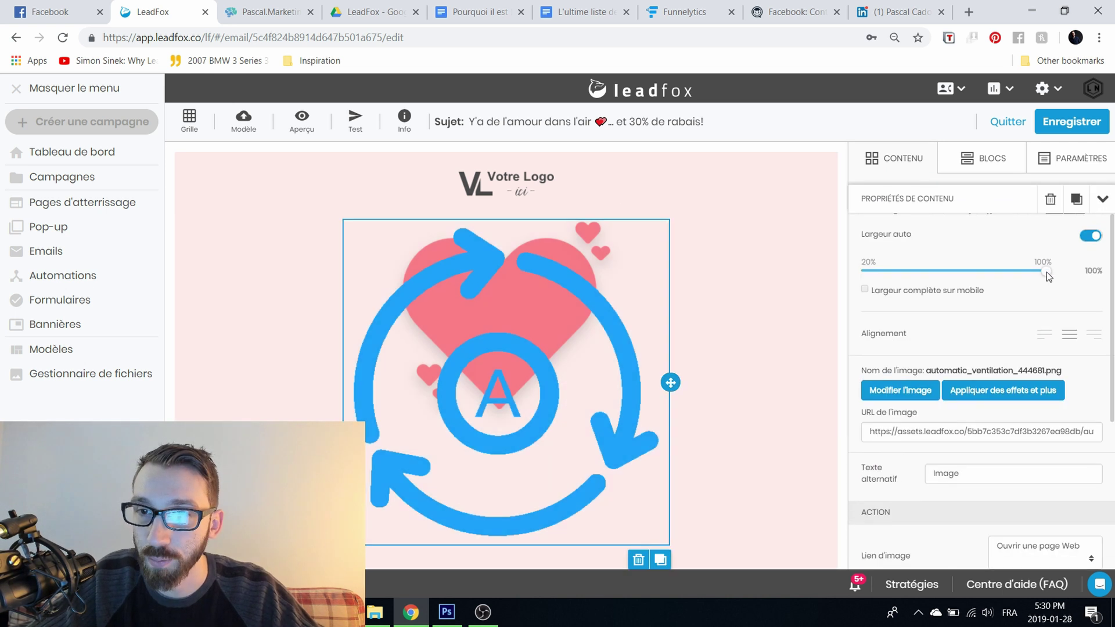
left_click_drag(1044, 272, 841, 256)
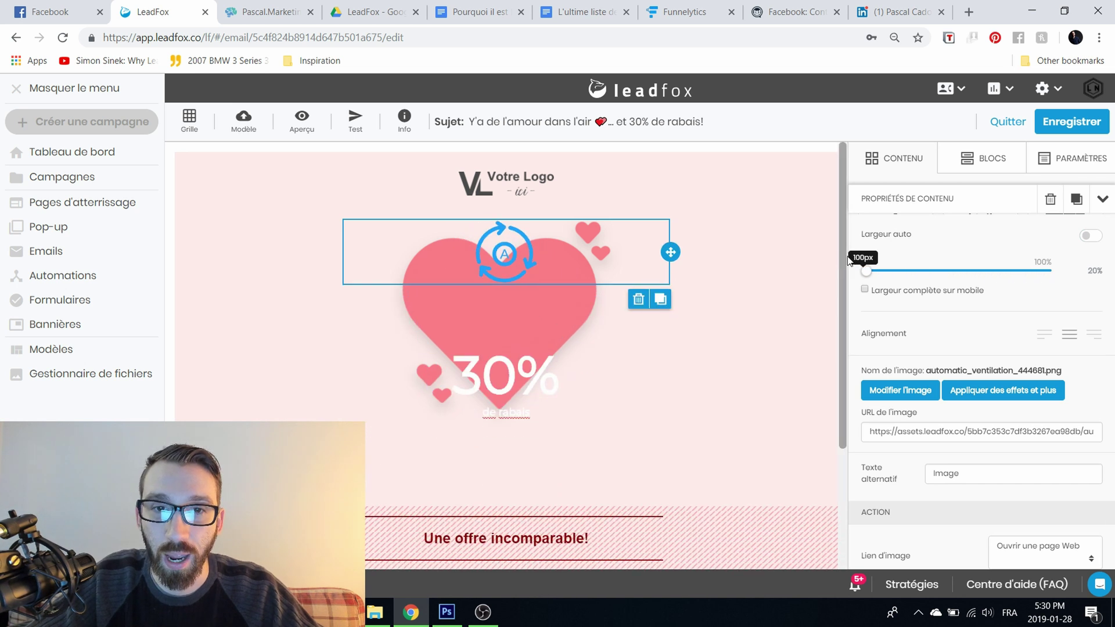
left_click_drag(1006, 259, 836, 266)
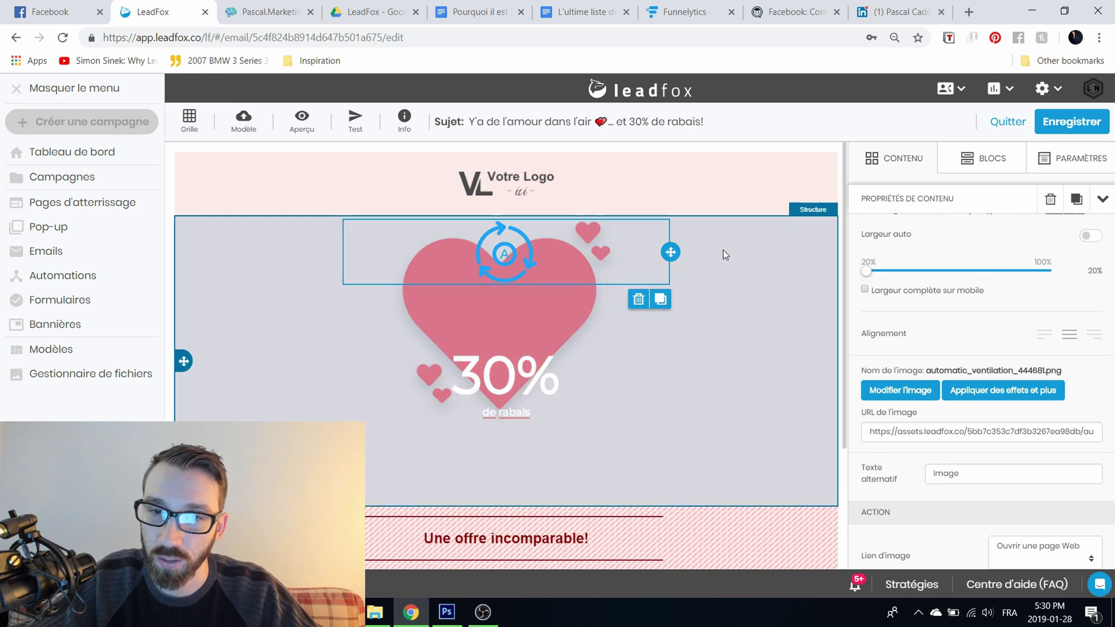
Step: Move the image block back to the top of the heart and check its web address
left_click_drag(670, 251, 586, 311)
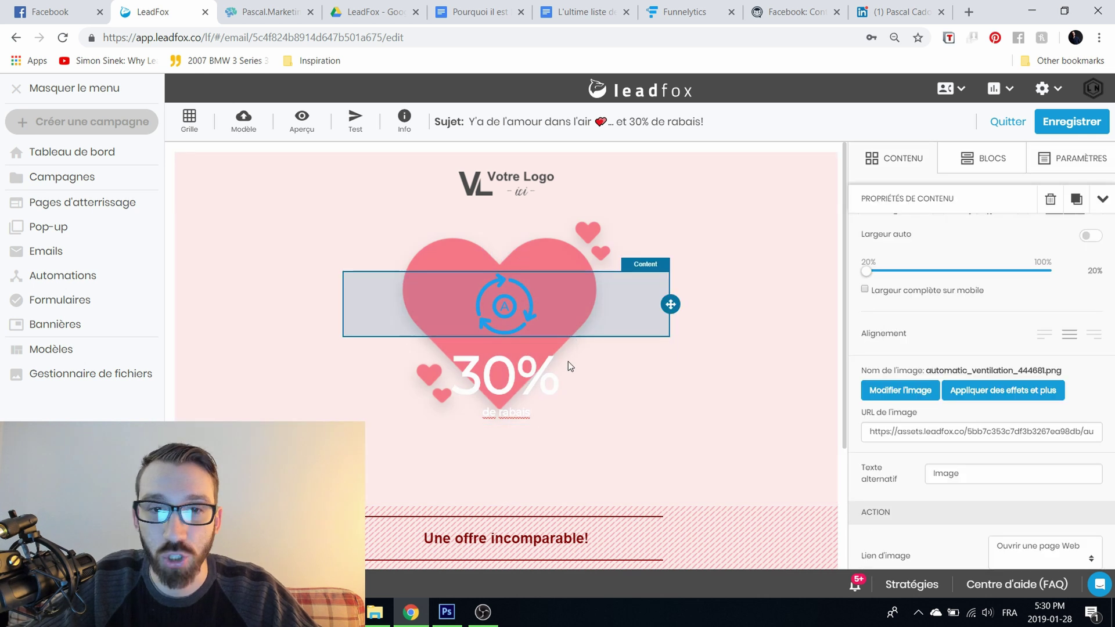
scroll(592, 451, "down", 3)
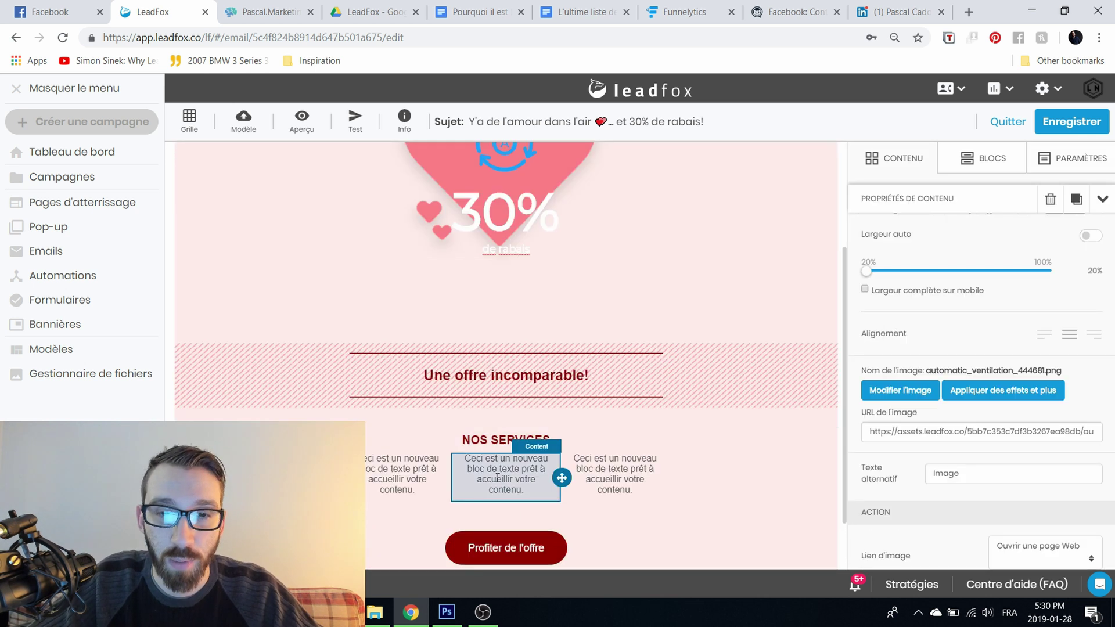
scroll(525, 336, "up", 3)
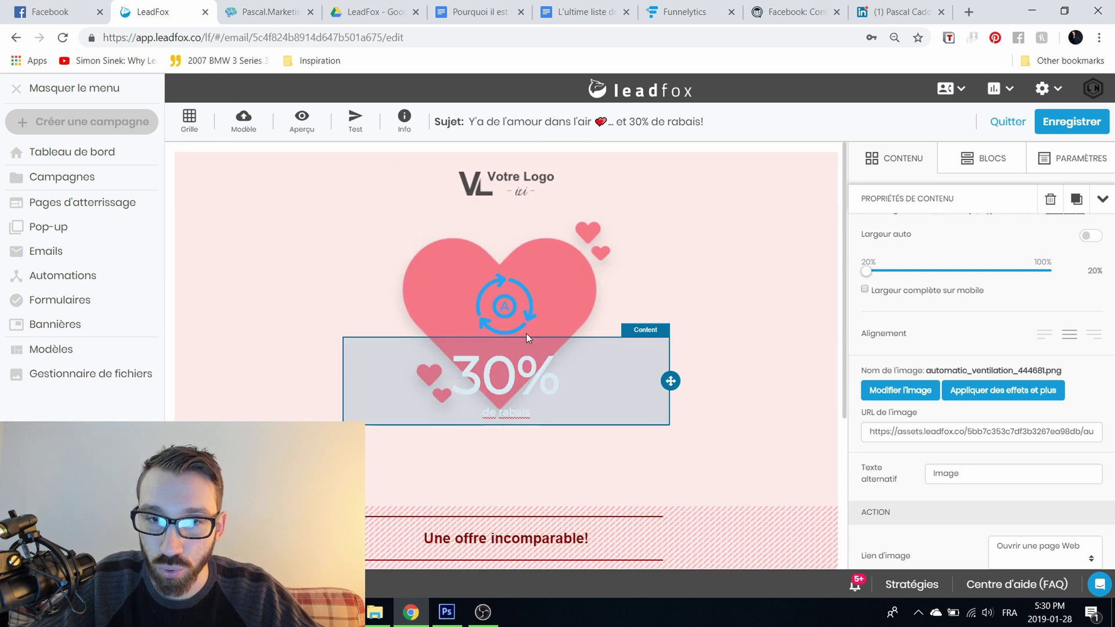
left_click_drag(669, 305, 638, 218)
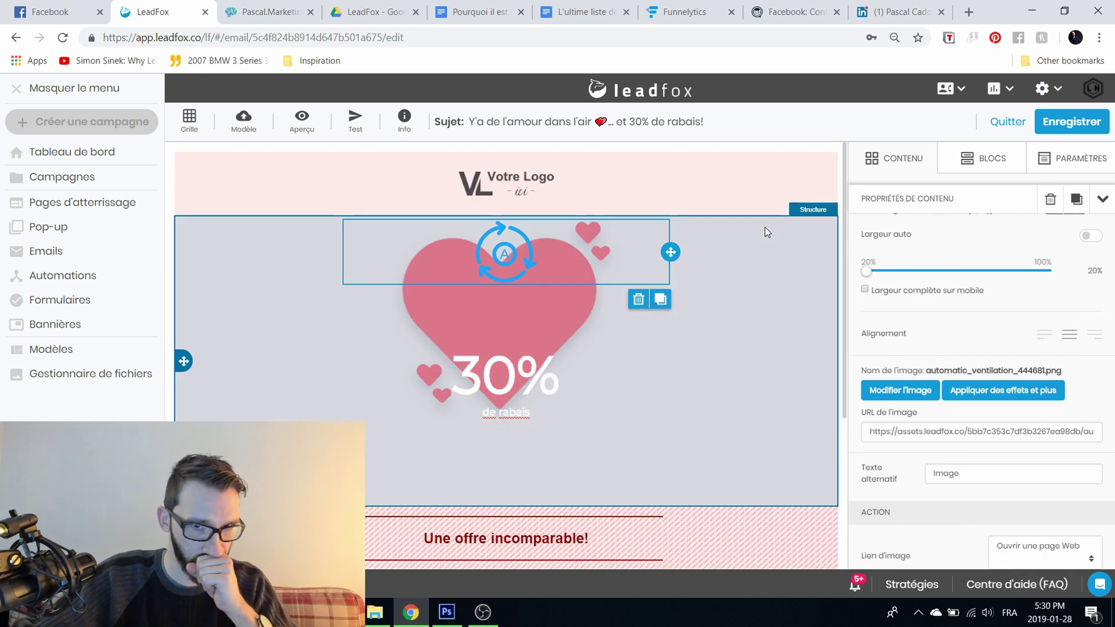
left_click(894, 430)
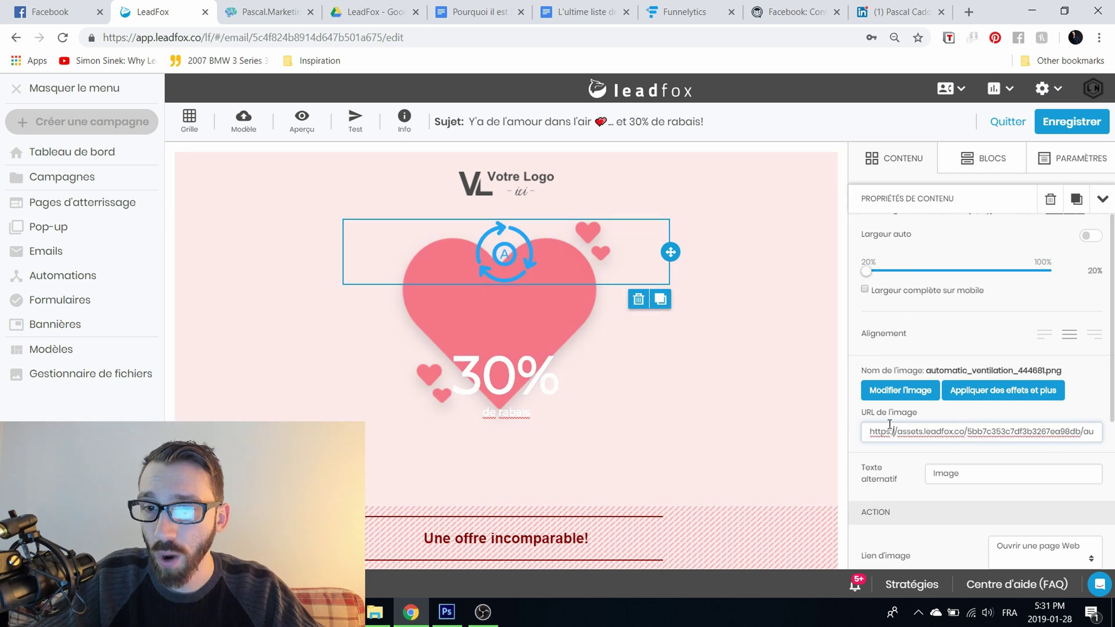
Step: Keep the image linked to a web page; raise its padding to 50, then reset it to 0
scroll(886, 420, "down", 4)
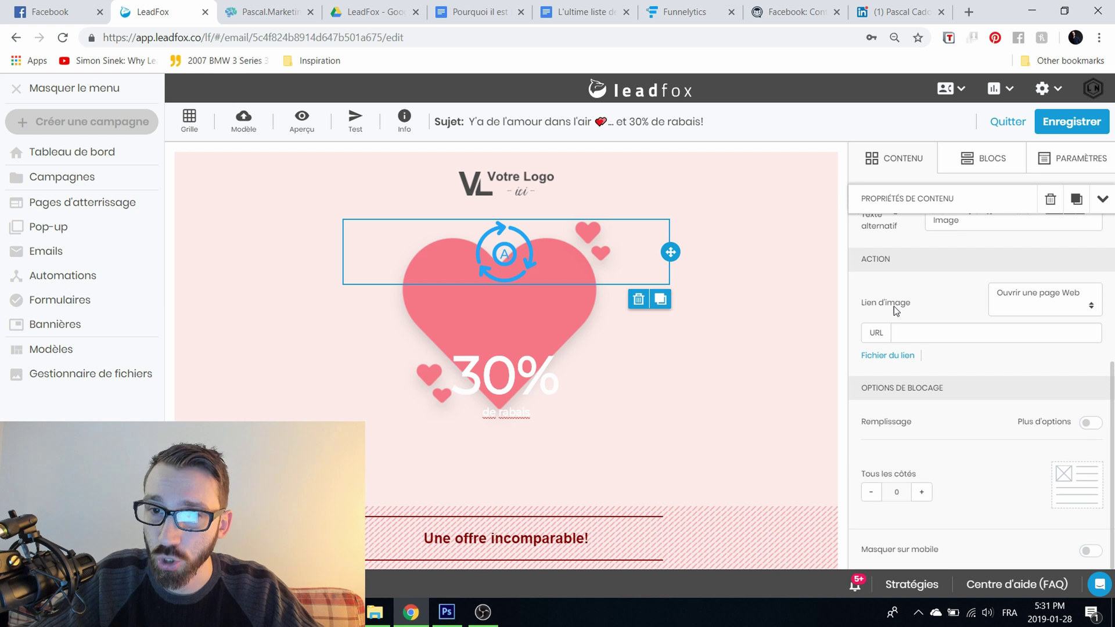
left_click(1026, 306)
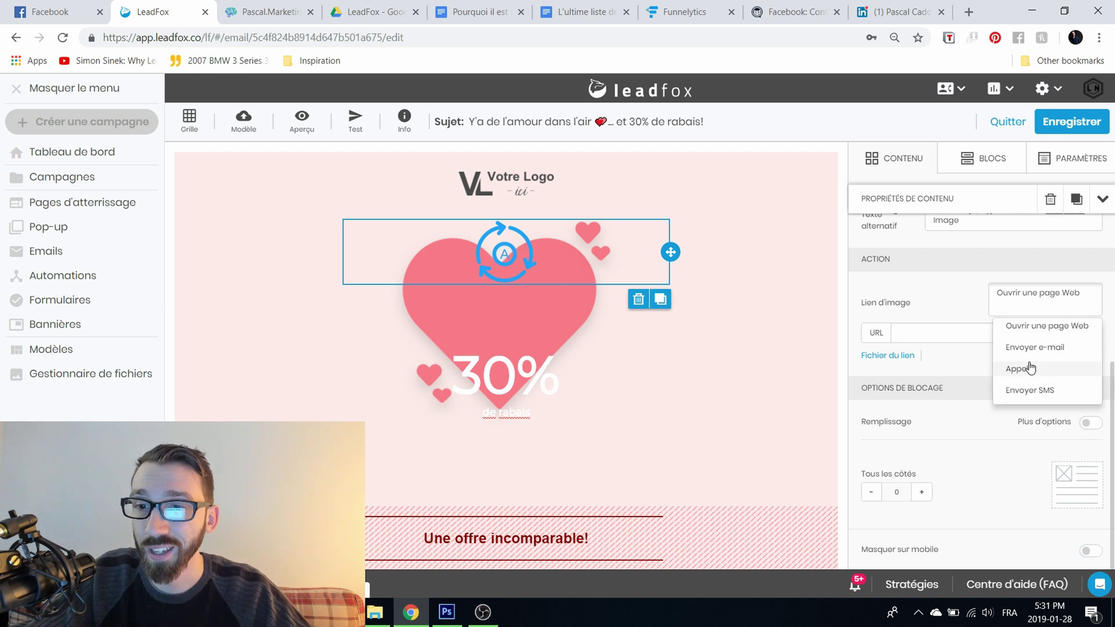
left_click(1011, 358)
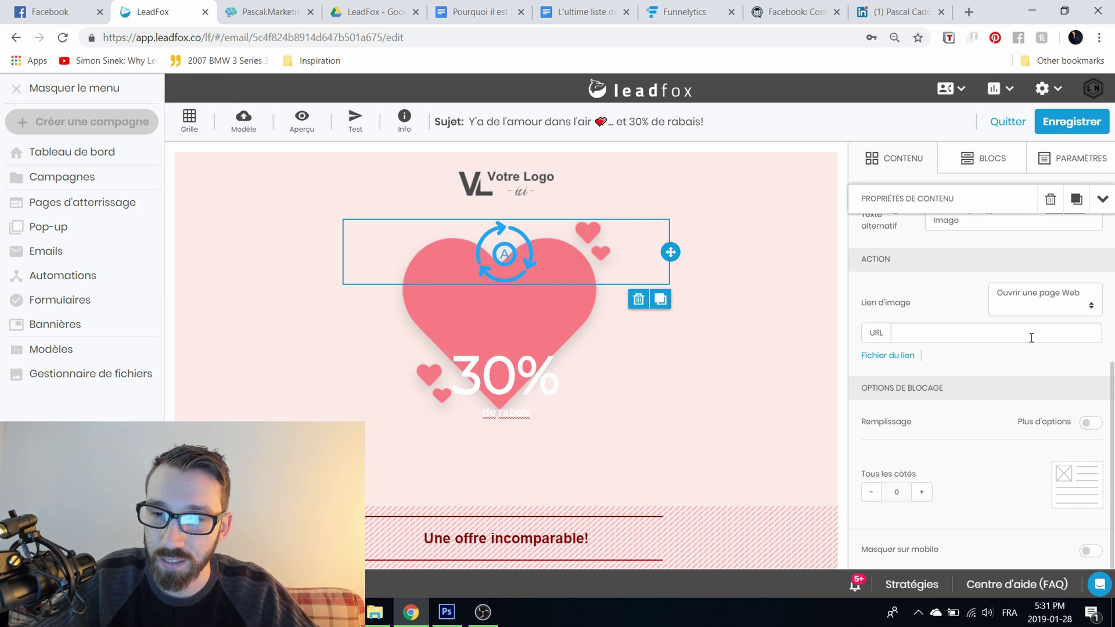
left_click(922, 492)
left_click(921, 492)
left_click(921, 493)
left_click(922, 493)
left_click(921, 494)
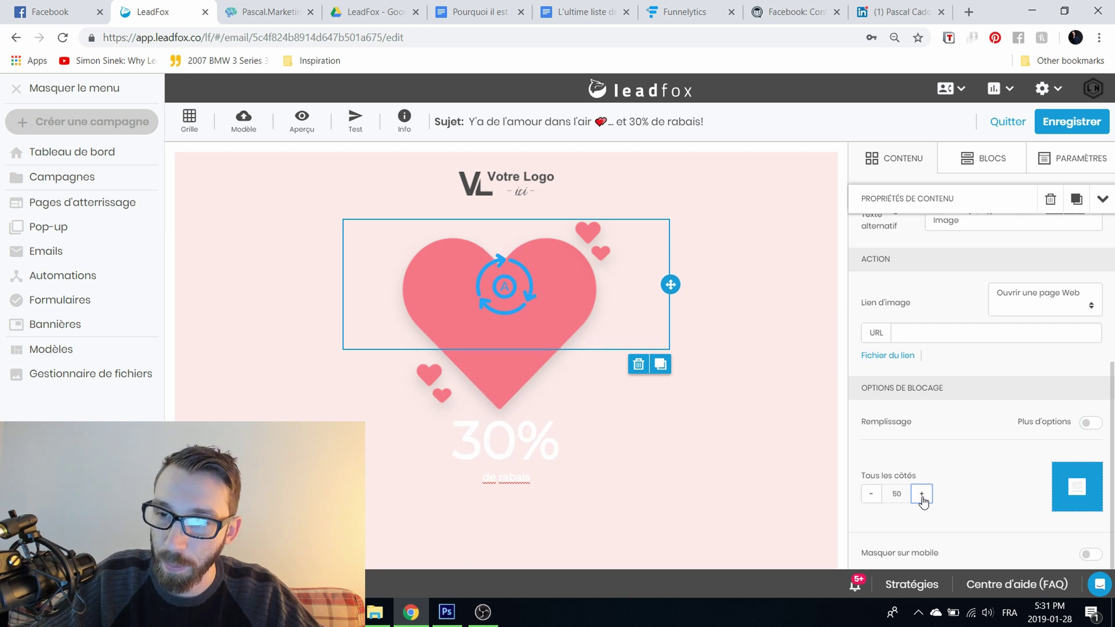
left_click(871, 493)
left_click(871, 493)
left_click(871, 493)
left_click(871, 493)
left_click(871, 493)
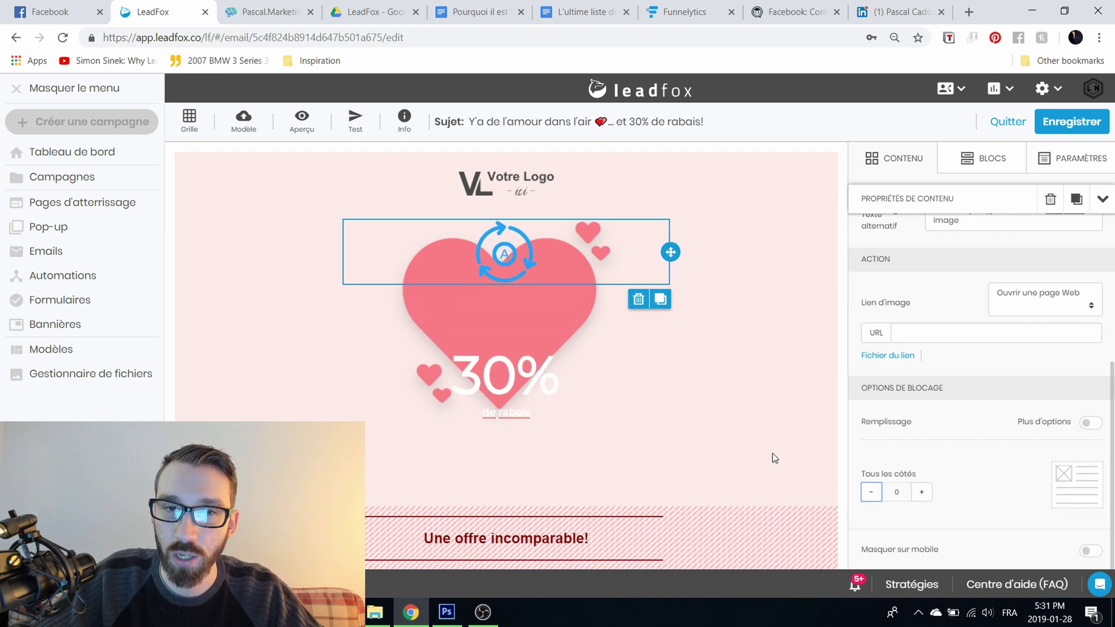
Step: Select the Profiter de l'offre button and view its link type options
scroll(1020, 368, "up", 4)
scroll(1038, 469, "down", 3)
scroll(1038, 470, "up", 3)
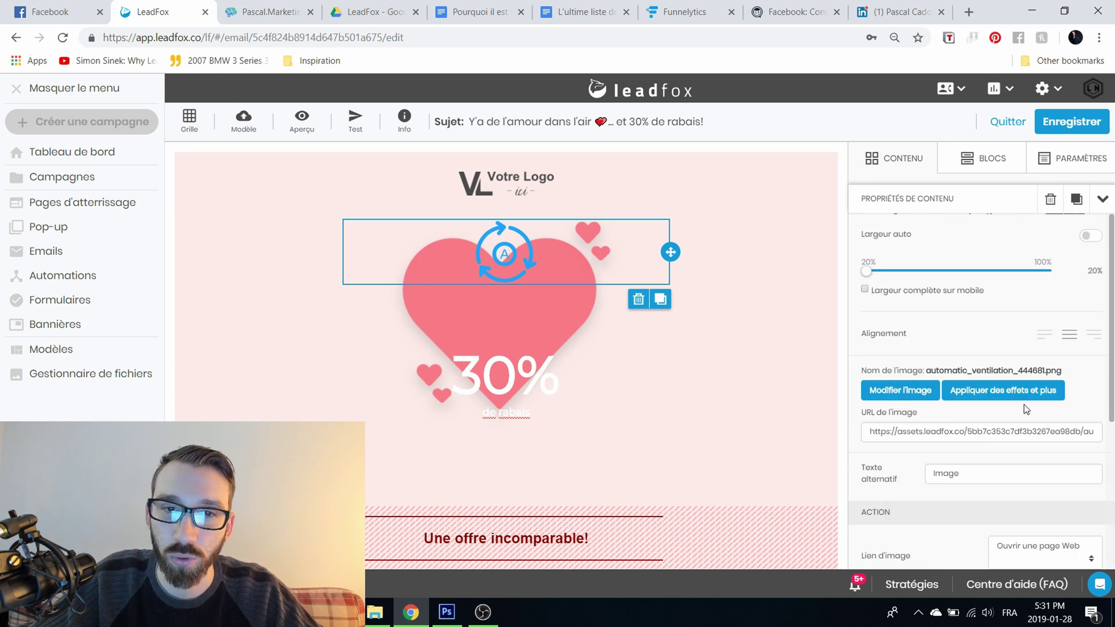
left_click(489, 365)
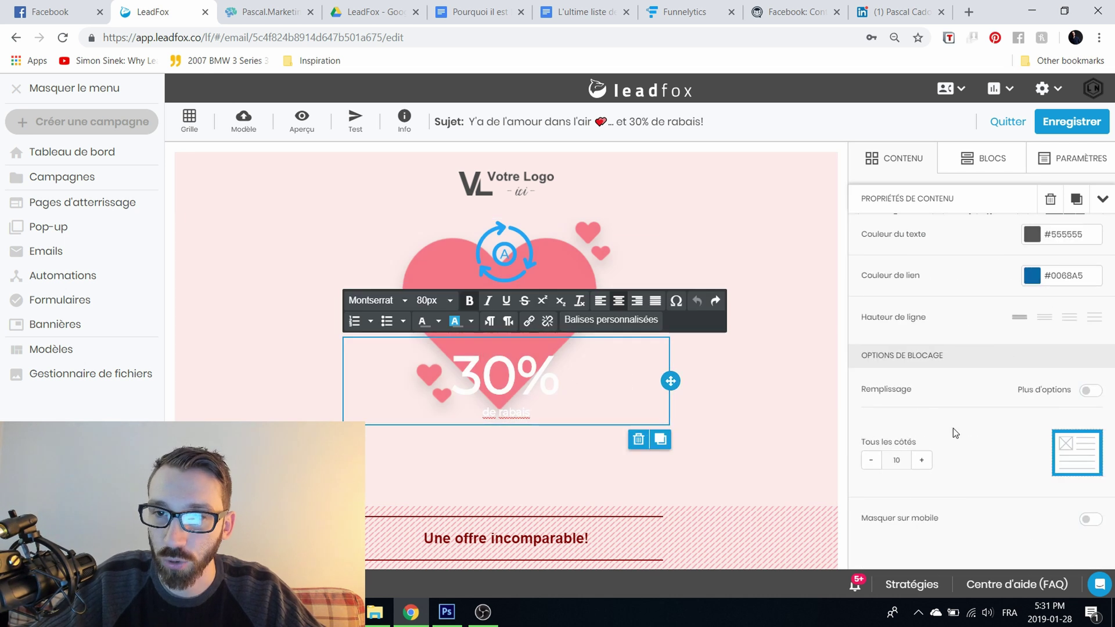
scroll(541, 470, "down", 4)
left_click(542, 471)
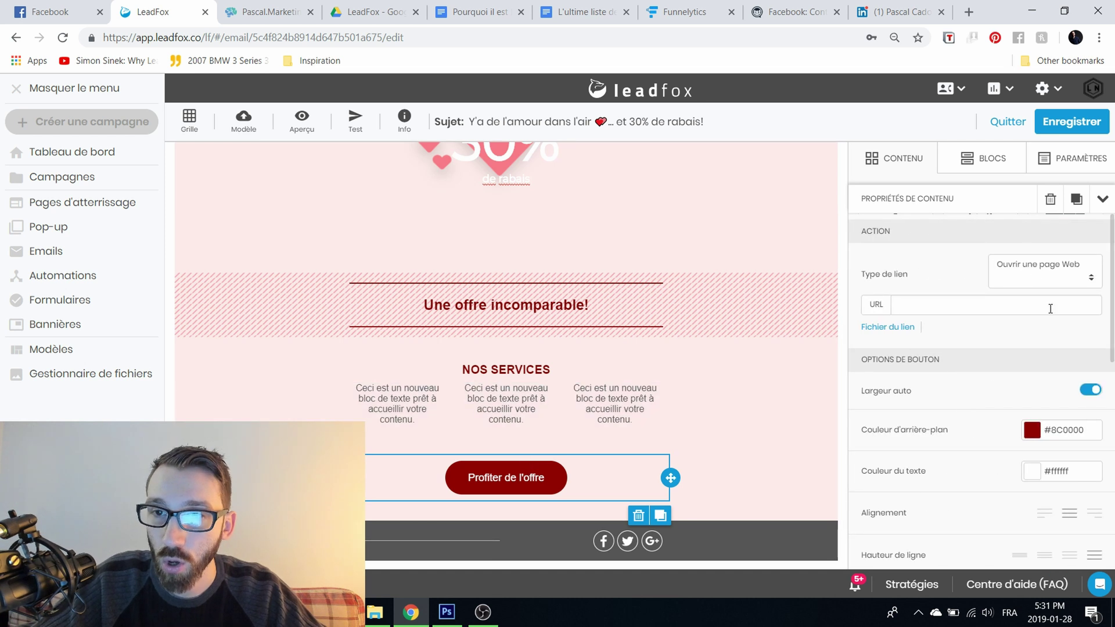
scroll(1049, 335, "down", 5)
scroll(1047, 349, "up", 5)
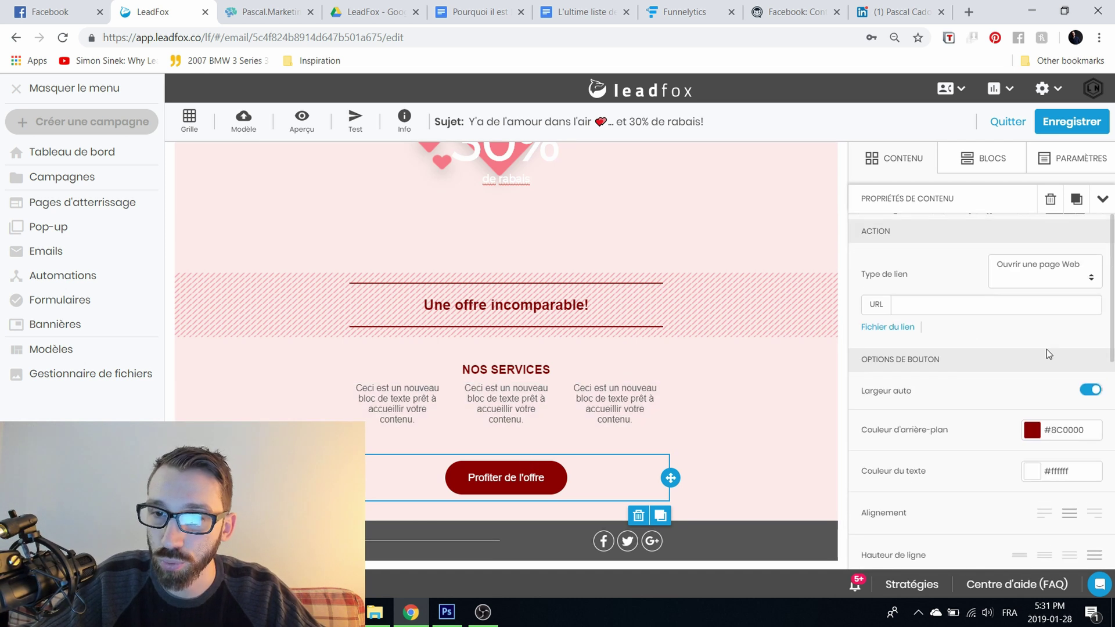
left_click(1071, 264)
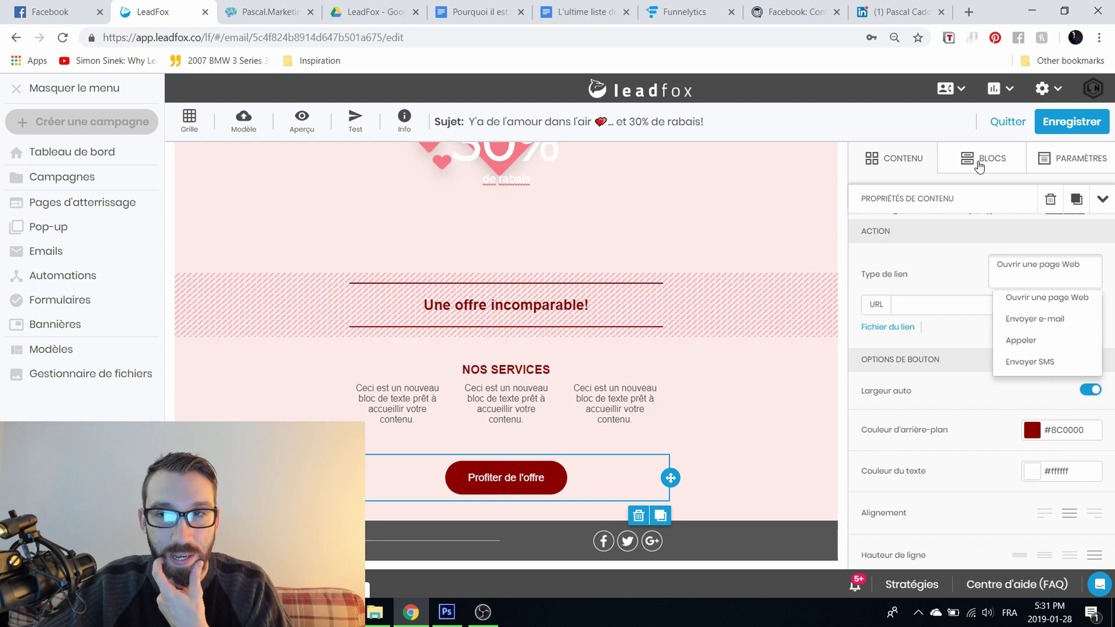
left_click(980, 162)
Step: Place the four-column block above Une offre incomparable! and save the TEST email
scroll(297, 333, "up", 4)
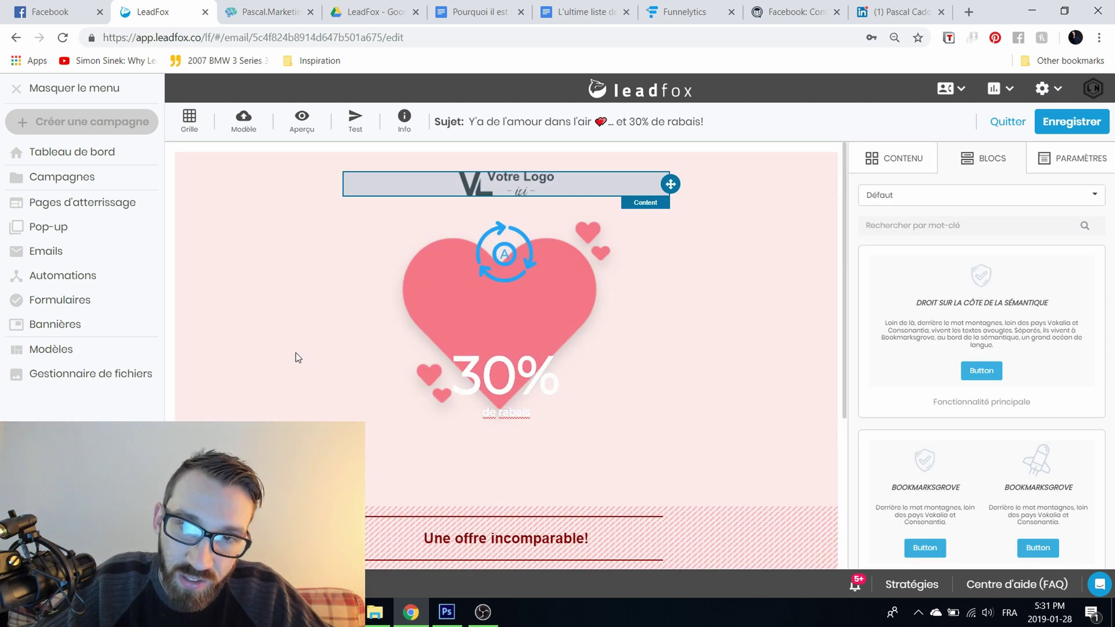
scroll(1018, 326, "down", 8)
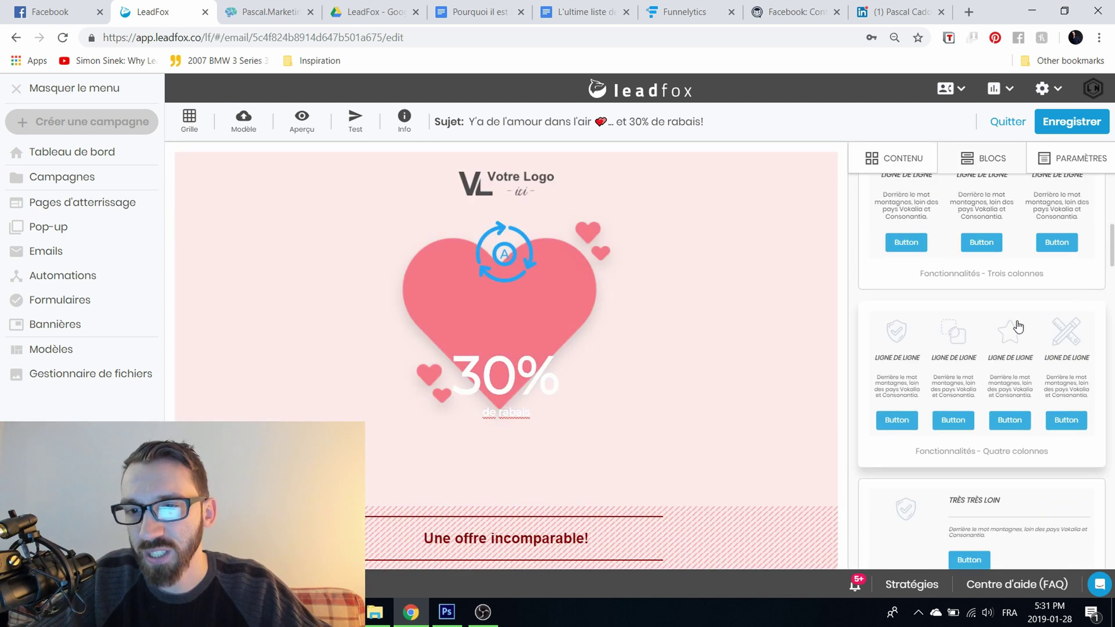
left_click_drag(1025, 373, 525, 498)
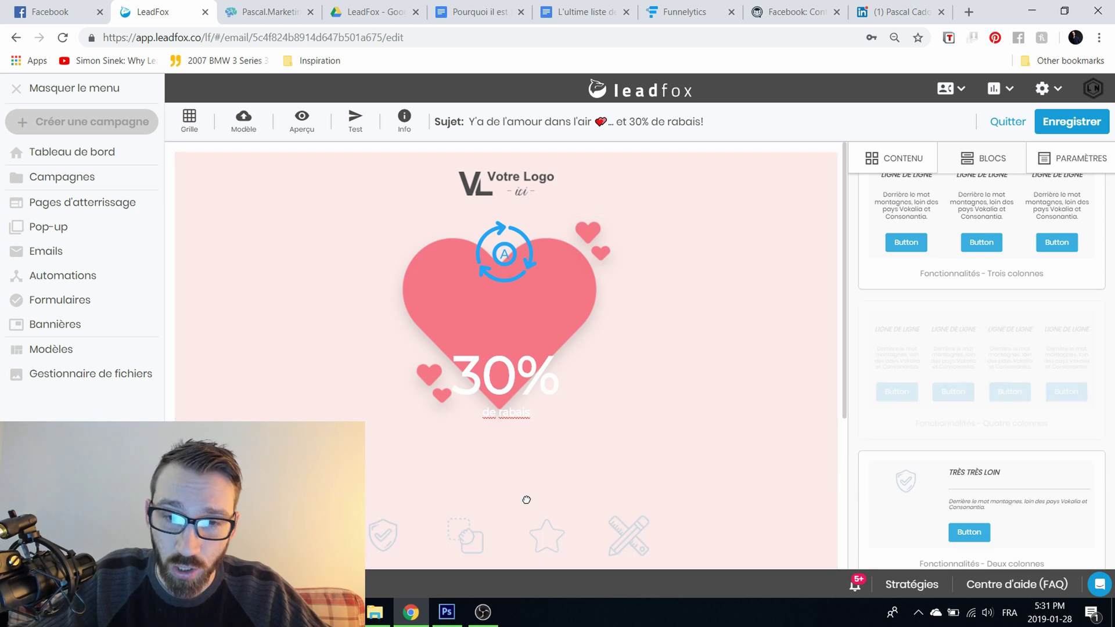
scroll(803, 498, "down", 3)
scroll(804, 493, "down", 4)
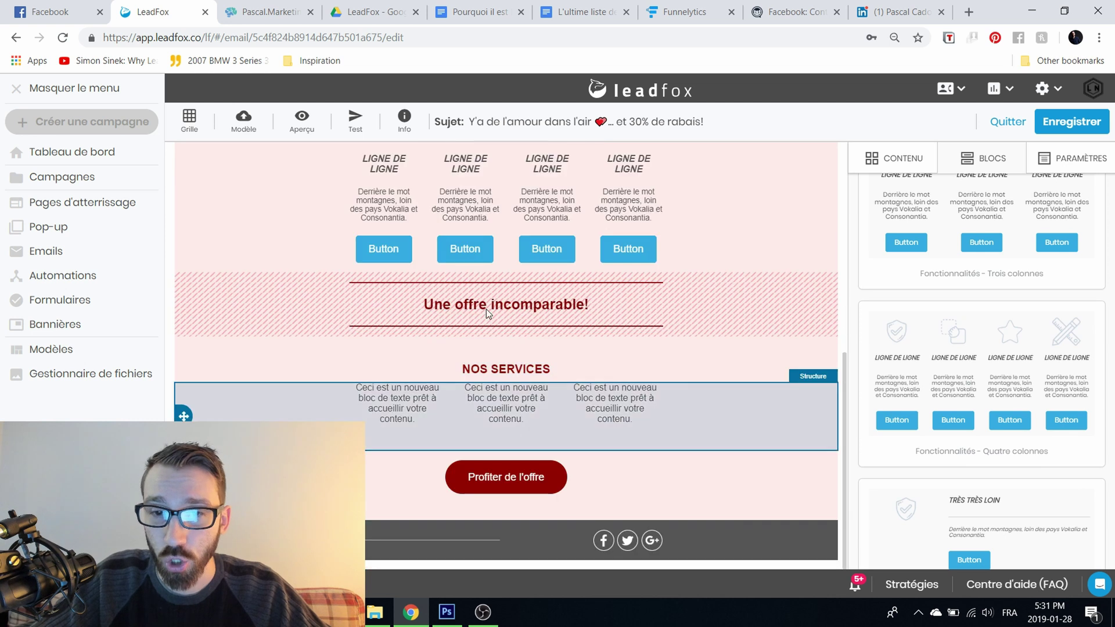
scroll(407, 262, "up", 3)
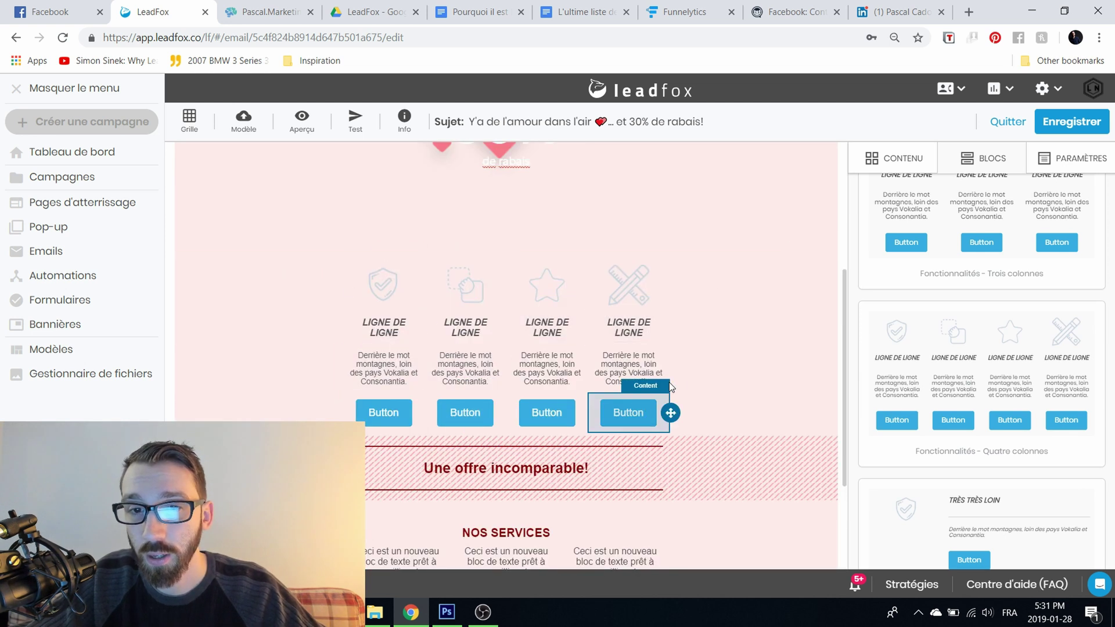
scroll(713, 471, "up", 4)
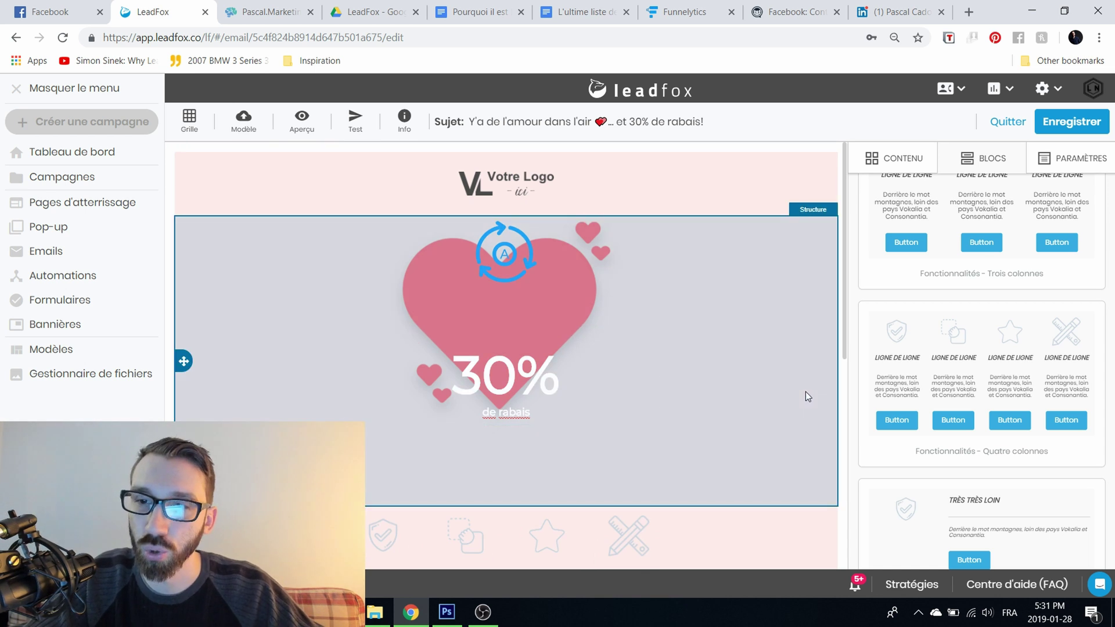
left_click(1048, 126)
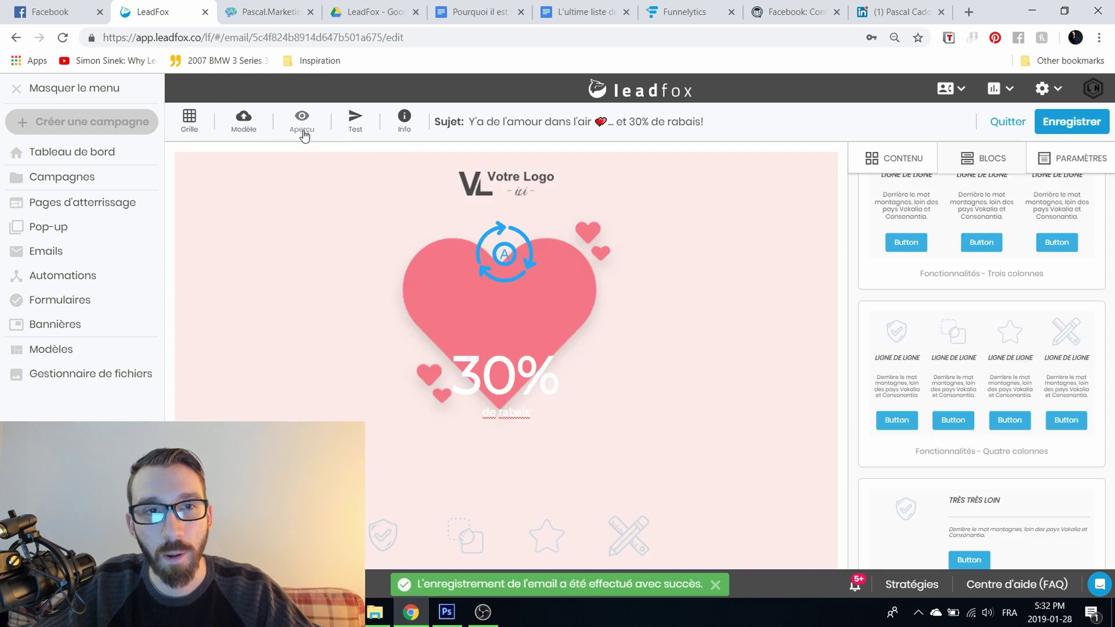
left_click(303, 125)
Step: Open the Envoyer un test window and close it without sending
scroll(635, 380, "down", 9)
scroll(650, 399, "up", 9)
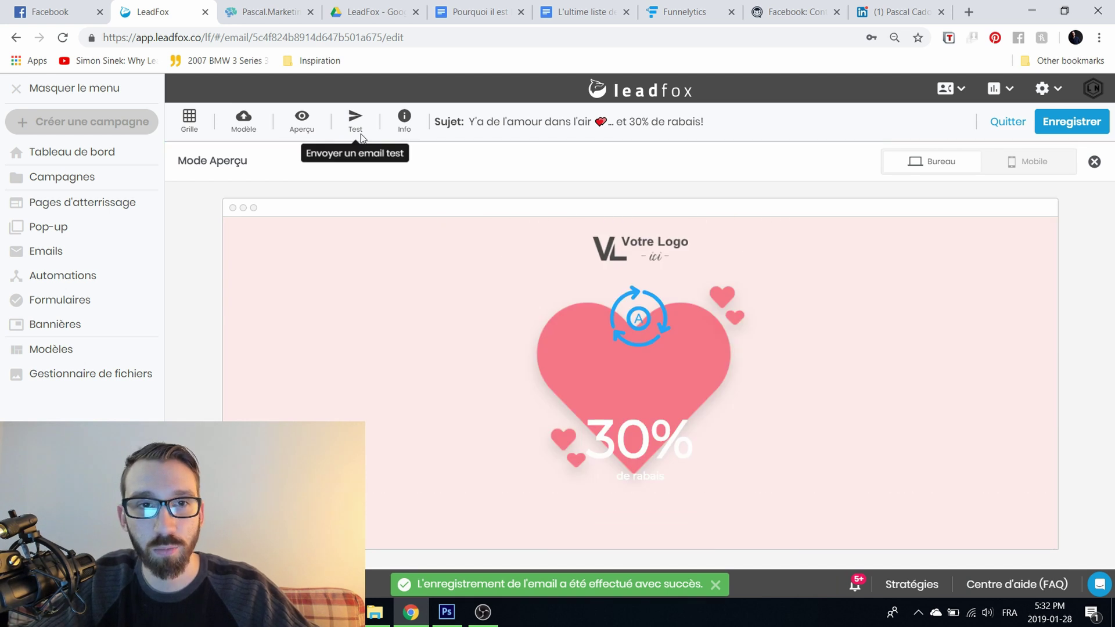
left_click(355, 122)
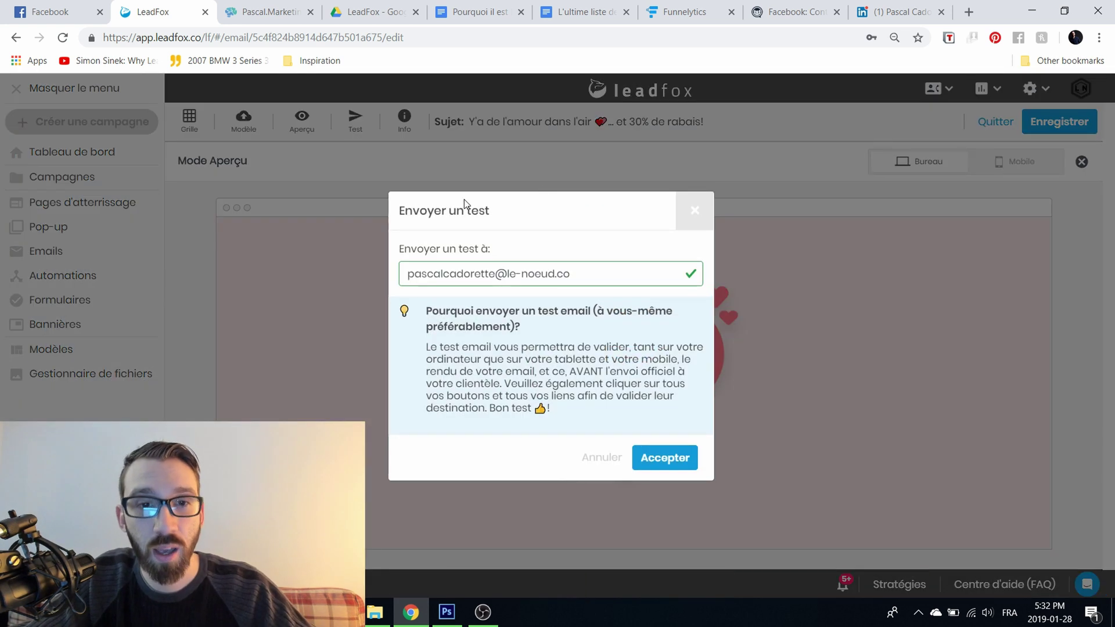
left_click(695, 210)
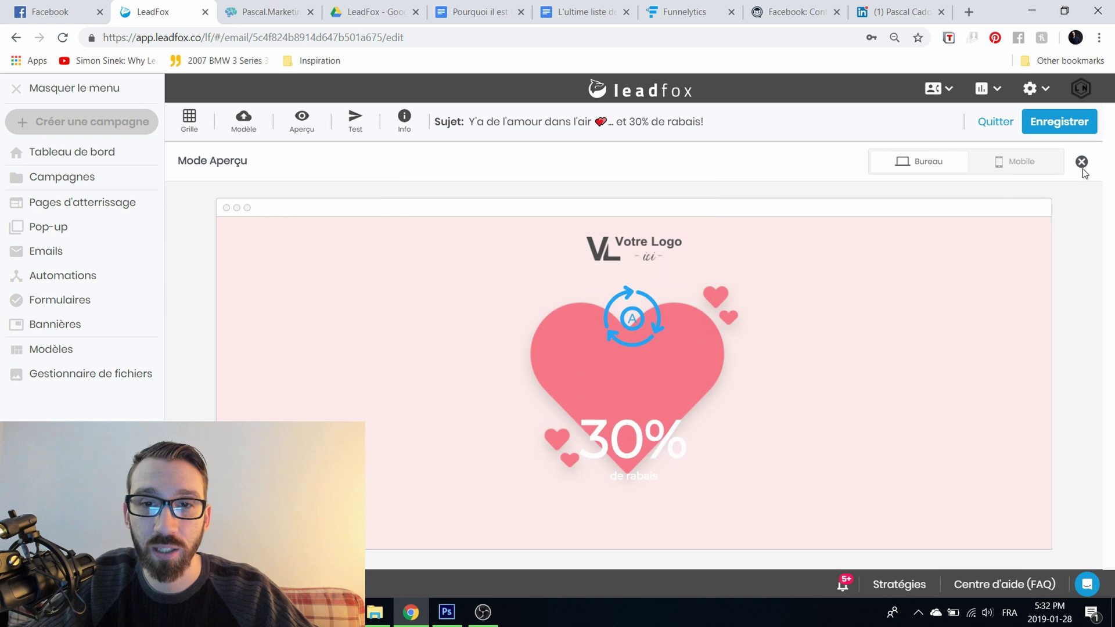
Step: Compare the Mobile and Bureau previews, then quit the email editor
left_click(1016, 165)
scroll(632, 334, "down", 10)
scroll(626, 343, "up", 5)
scroll(626, 340, "up", 4)
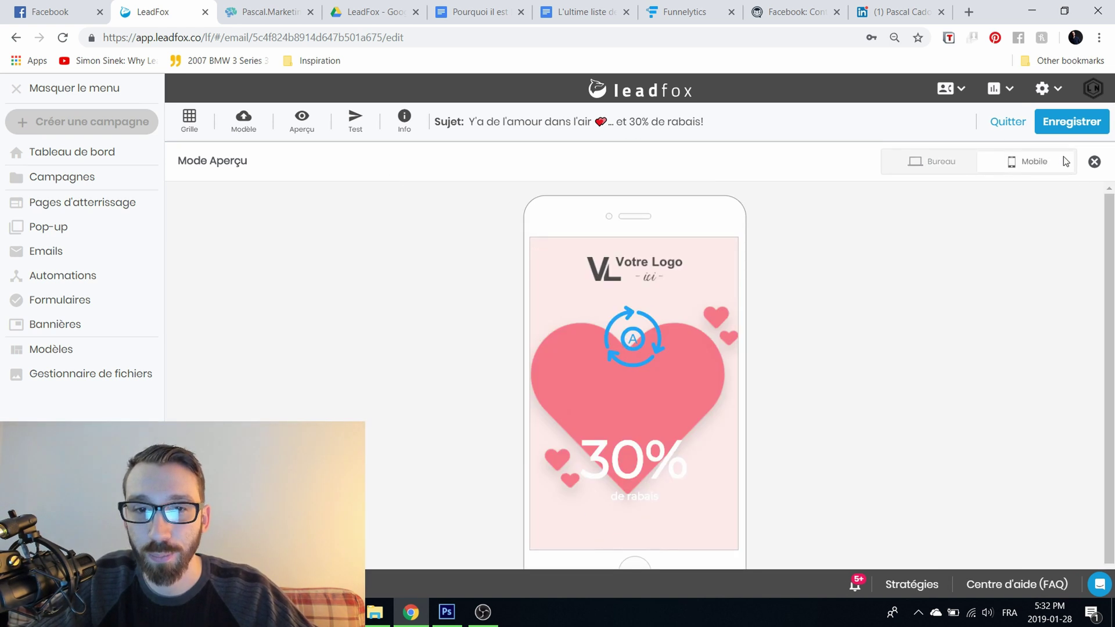
left_click(923, 162)
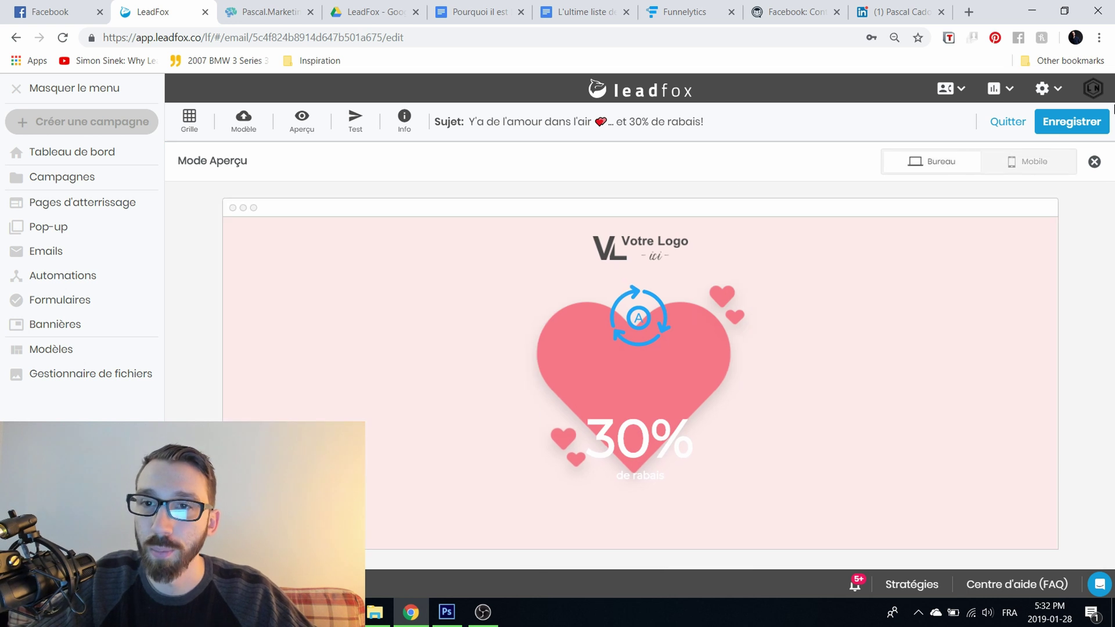
left_click(996, 123)
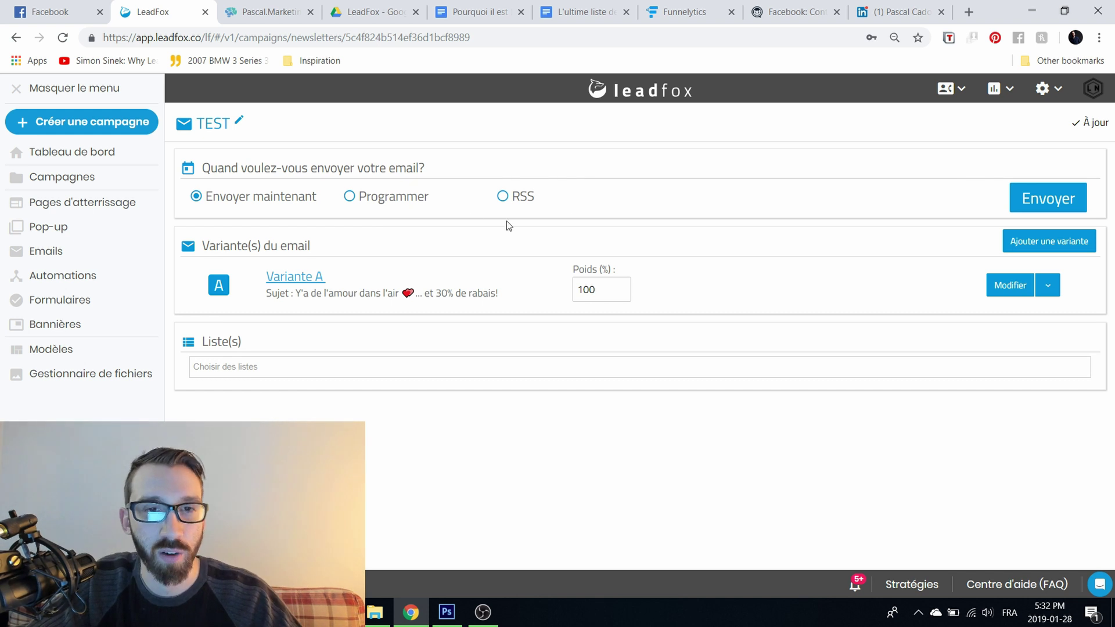
Step: Choose TESTEST as the recipient list, then cancel the Ajouter une variante window
left_click(231, 367)
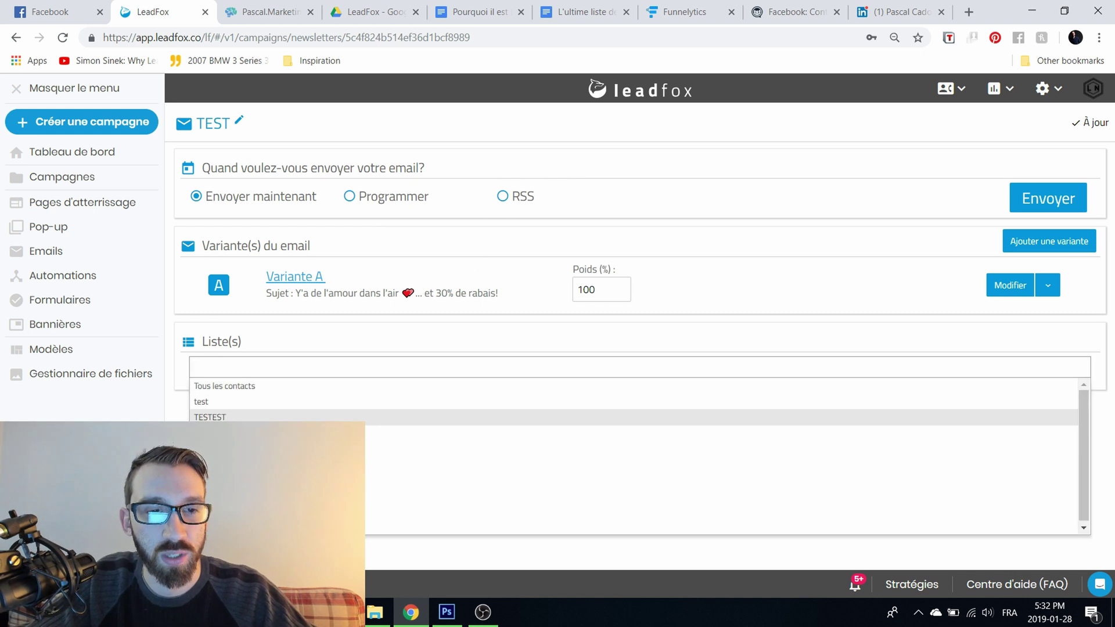
left_click(211, 416)
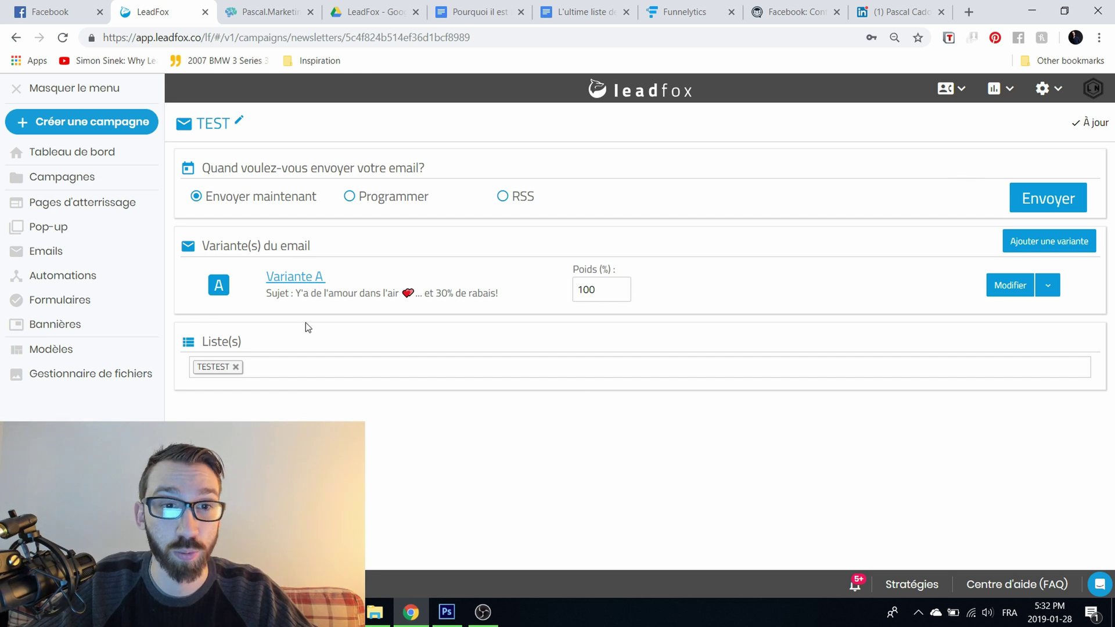
left_click(1043, 249)
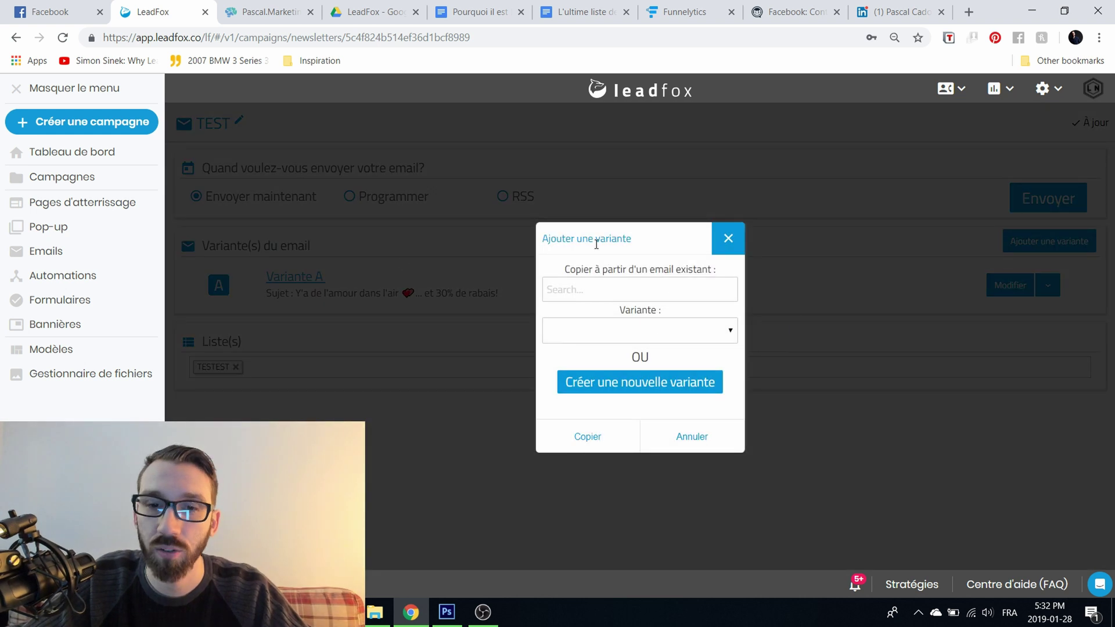
left_click(587, 288)
left_click(726, 255)
left_click(726, 255)
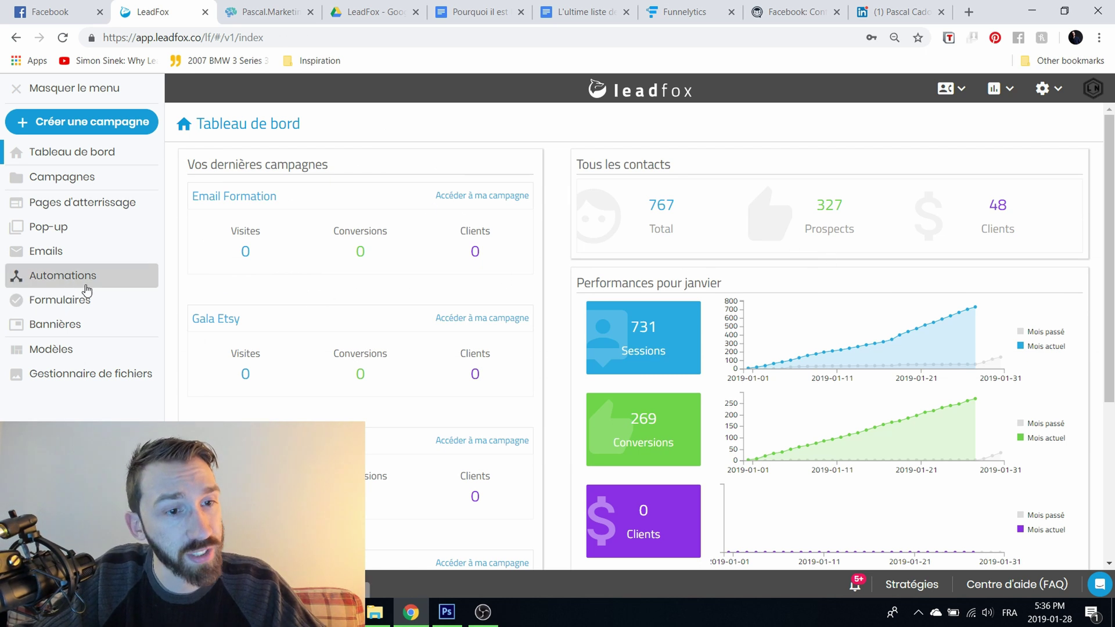
Step: From Automations, create automation 'TEST' linked to the Email Formation campaign
left_click(39, 277)
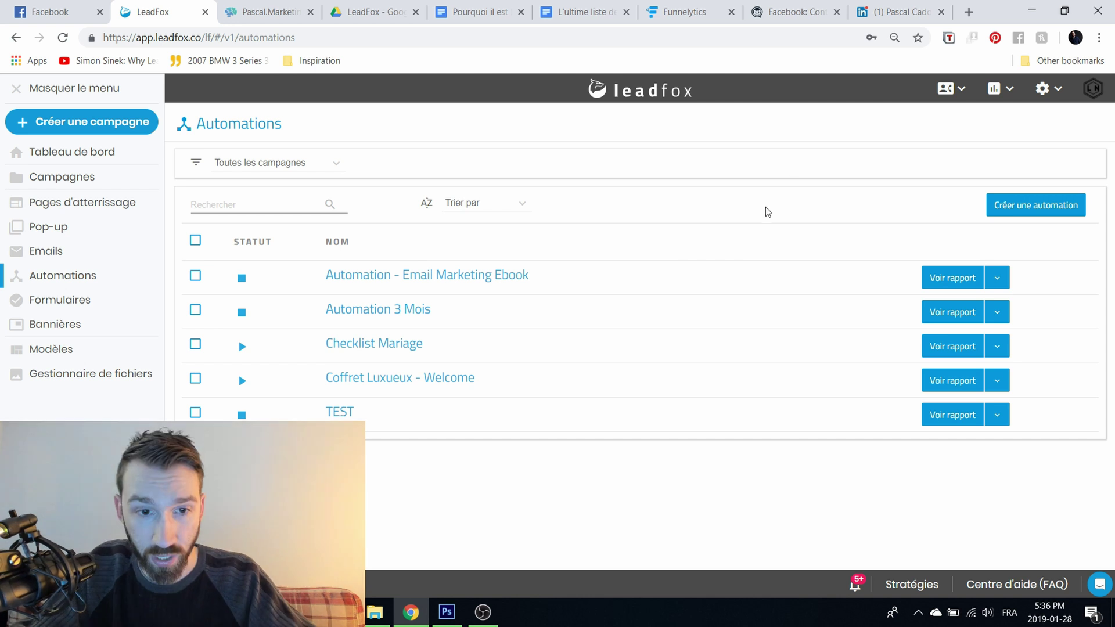
left_click(1054, 210)
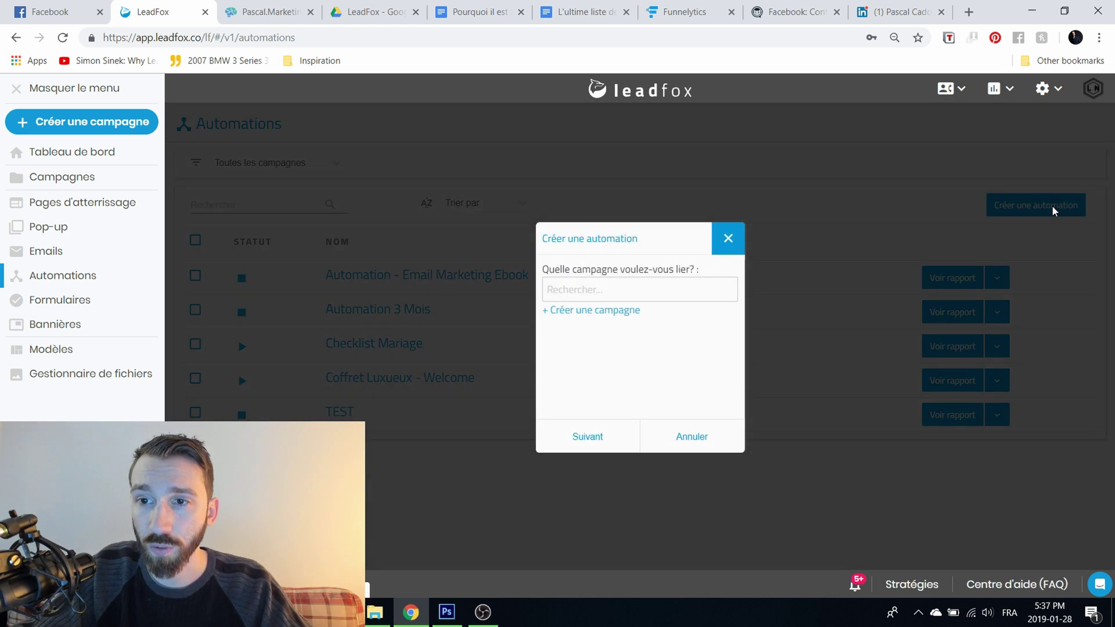
left_click(657, 291)
scroll(730, 354, "down", 2)
left_click(634, 347)
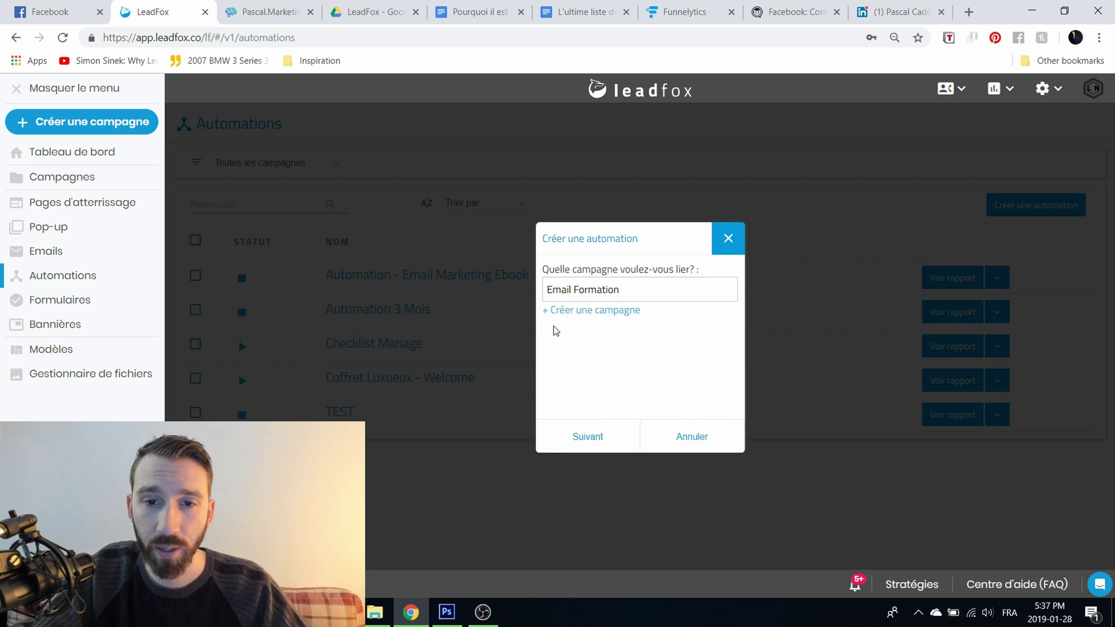
left_click(606, 440)
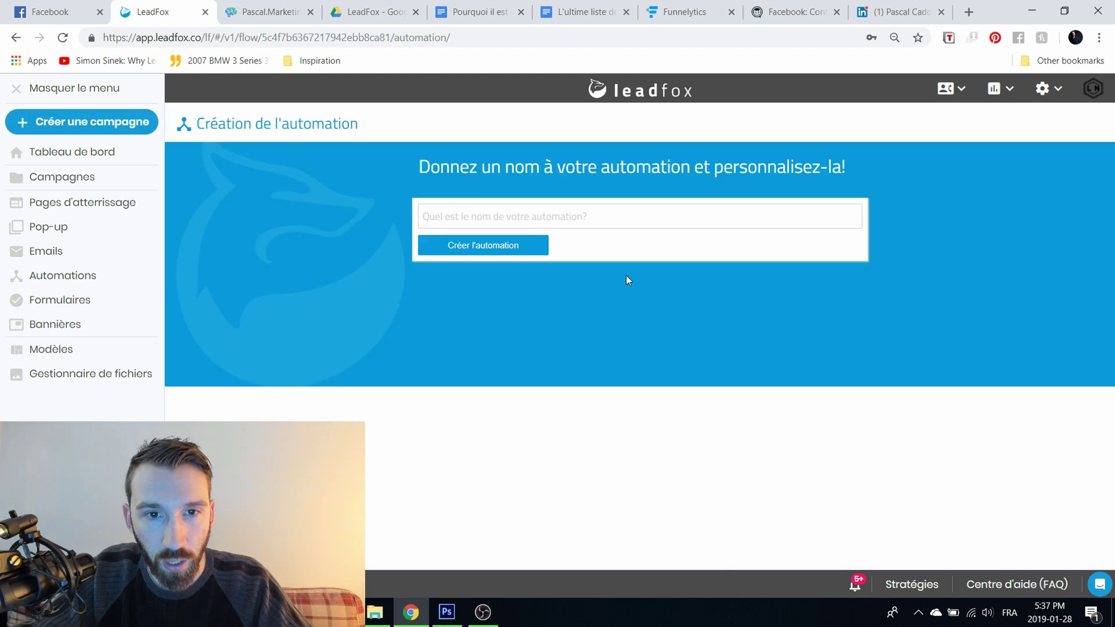
left_click(611, 224)
type("TEST")
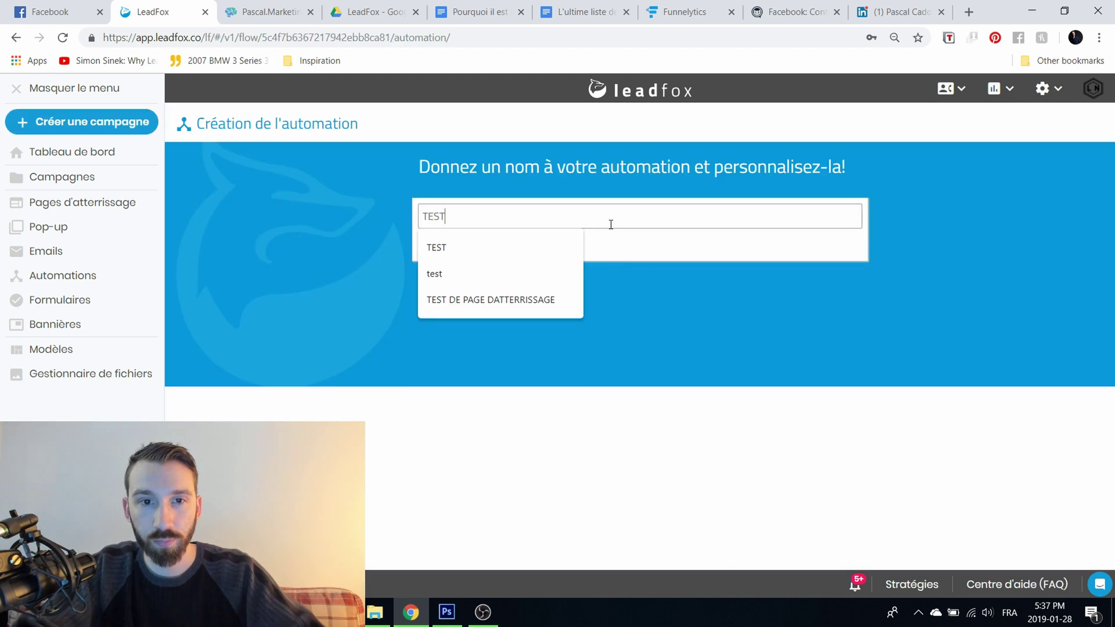
left_click(663, 284)
left_click(489, 247)
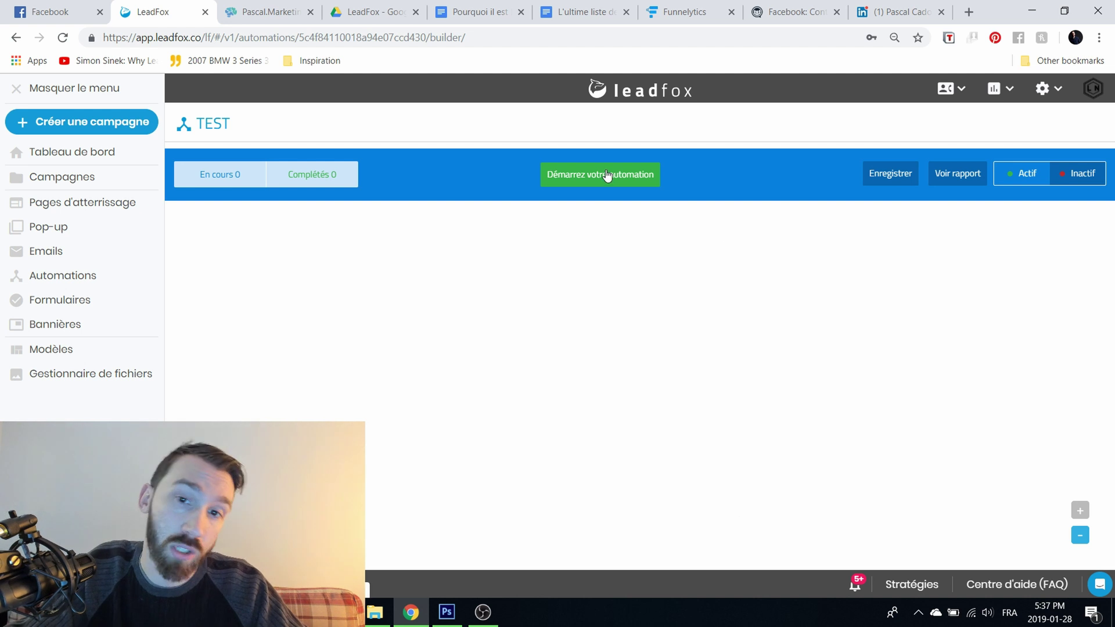
Step: Add an Abonné à une liste trigger followed by an Envoyer un email action, then open the Délais options
left_click(572, 181)
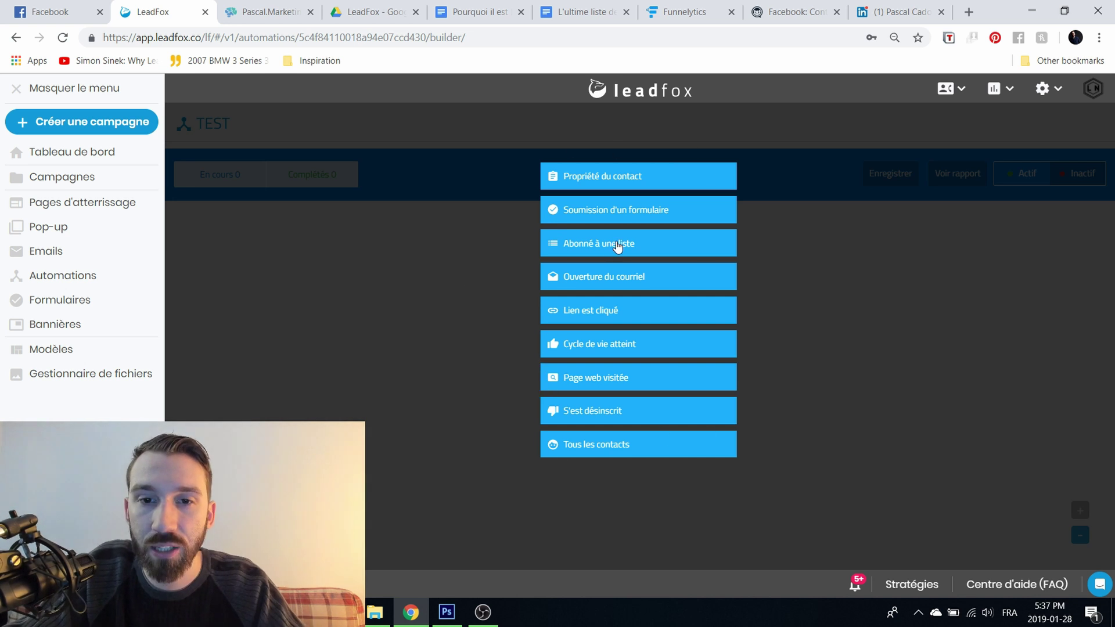
left_click(617, 247)
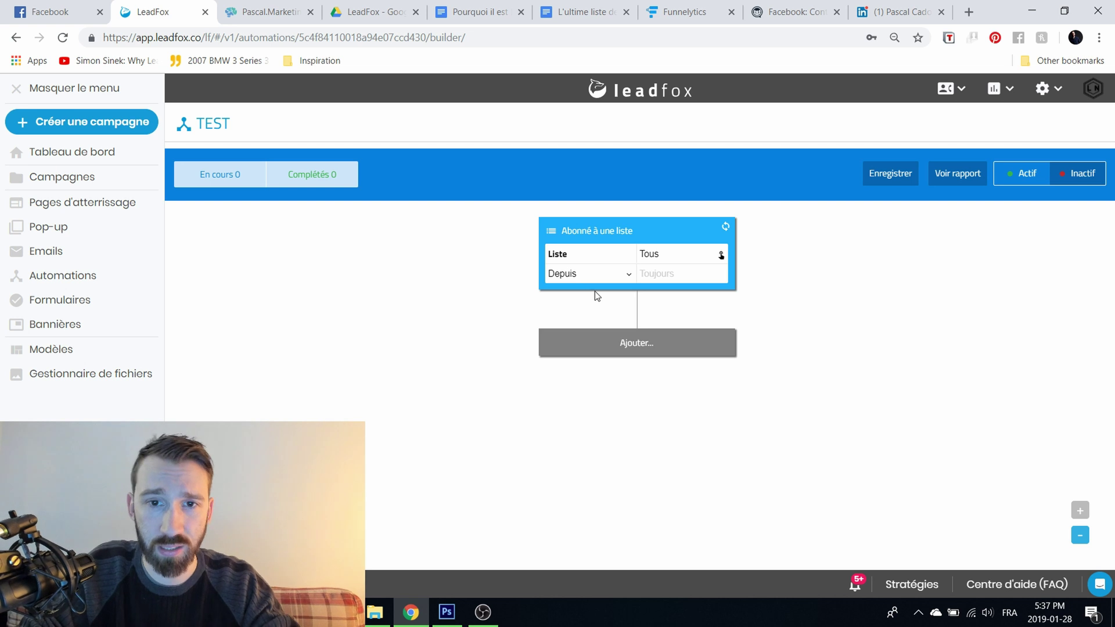
left_click(647, 347)
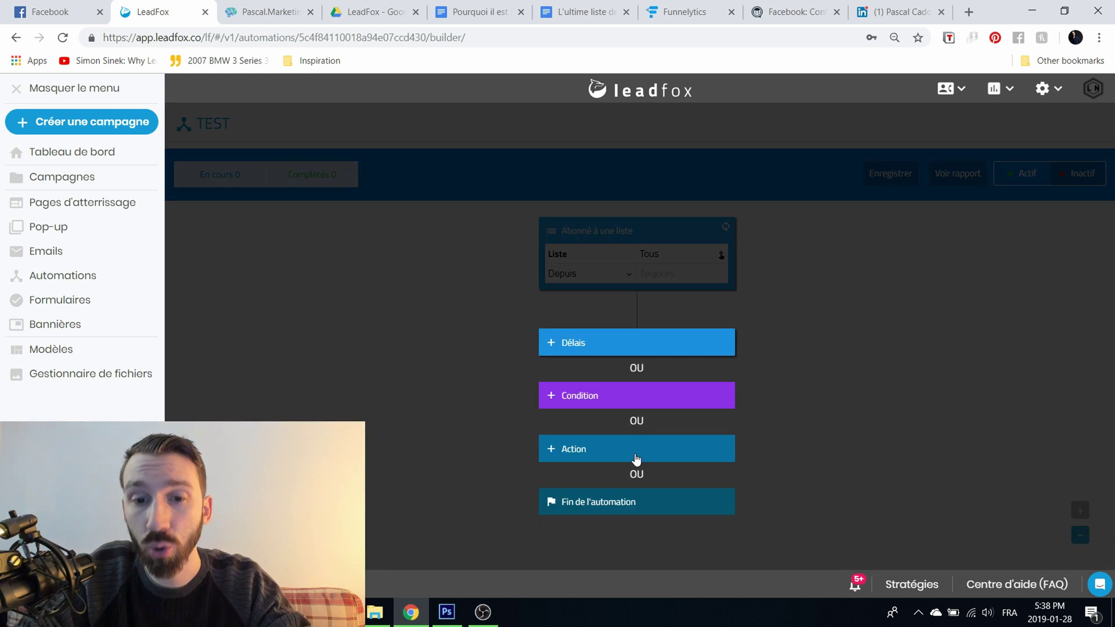
left_click(636, 459)
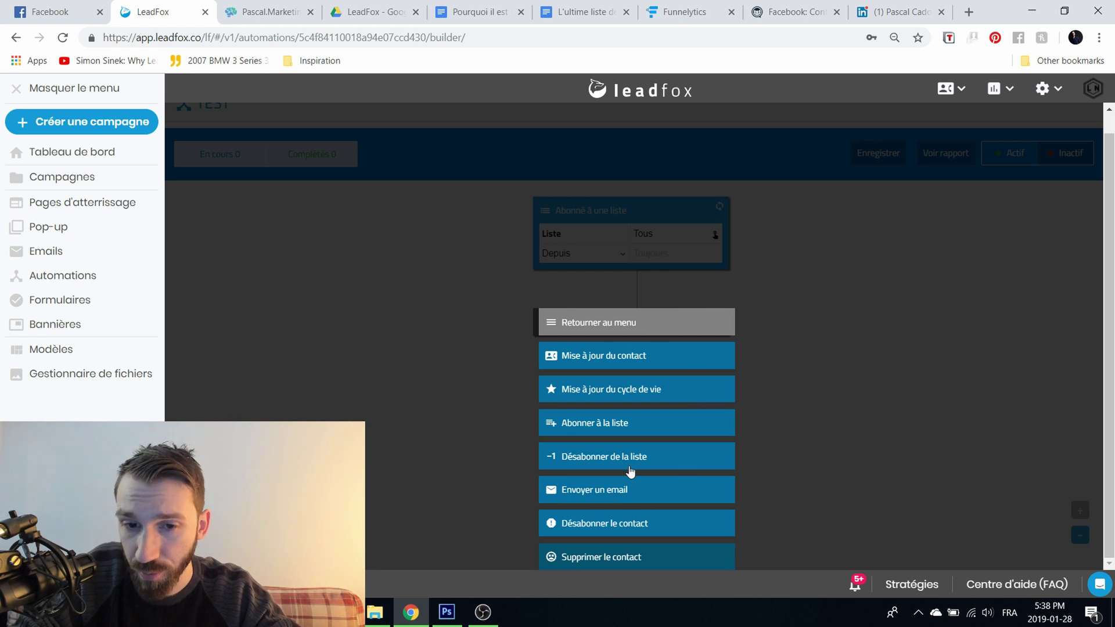
left_click(638, 496)
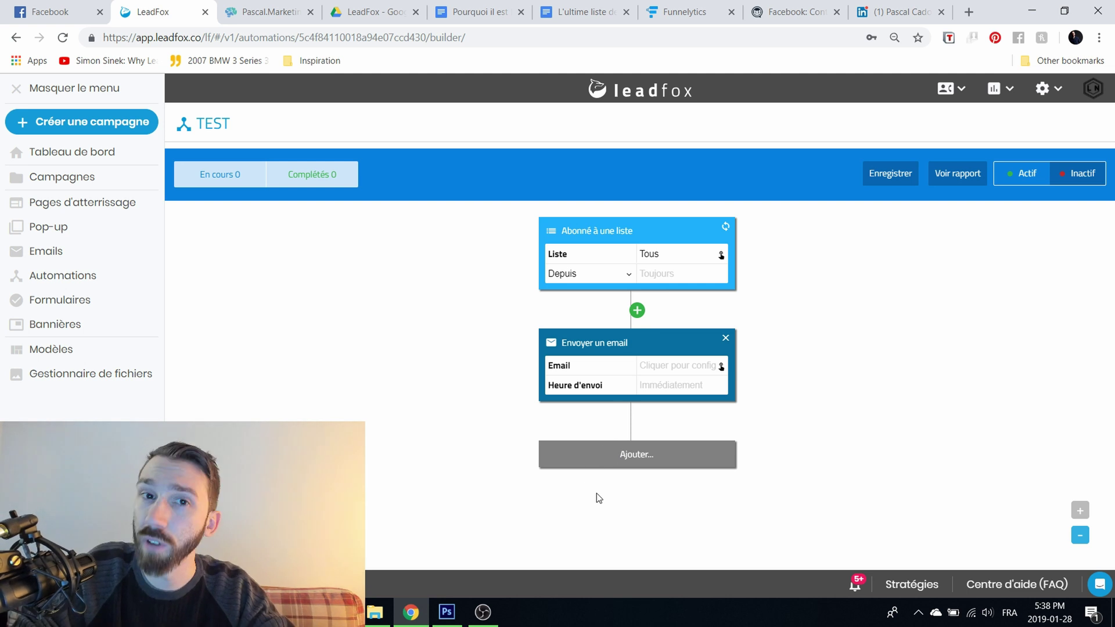
left_click(598, 448)
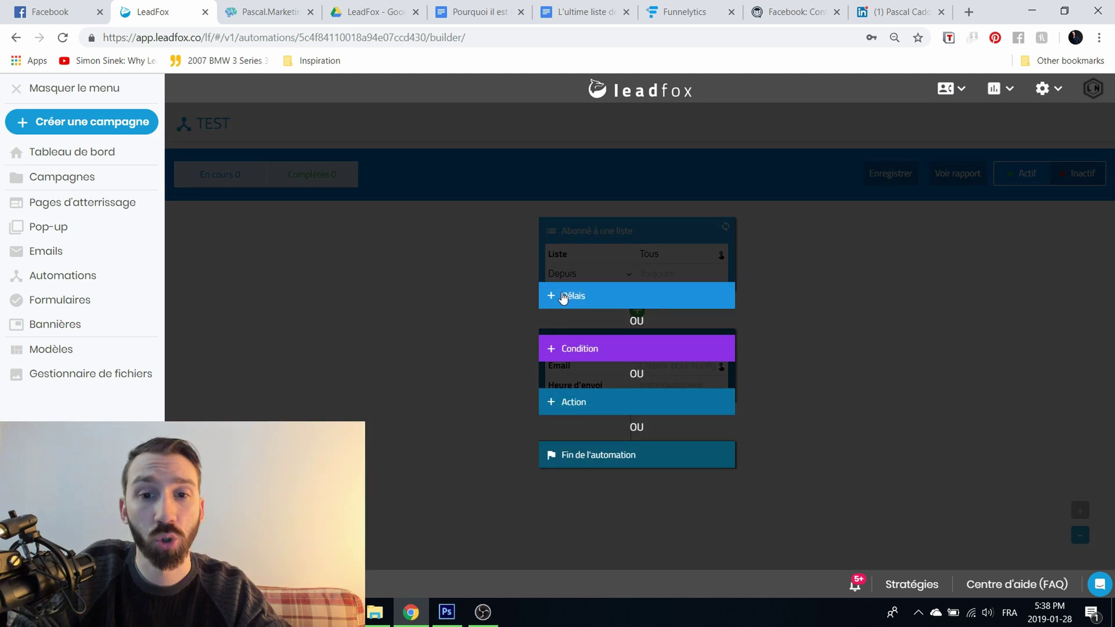
left_click(563, 297)
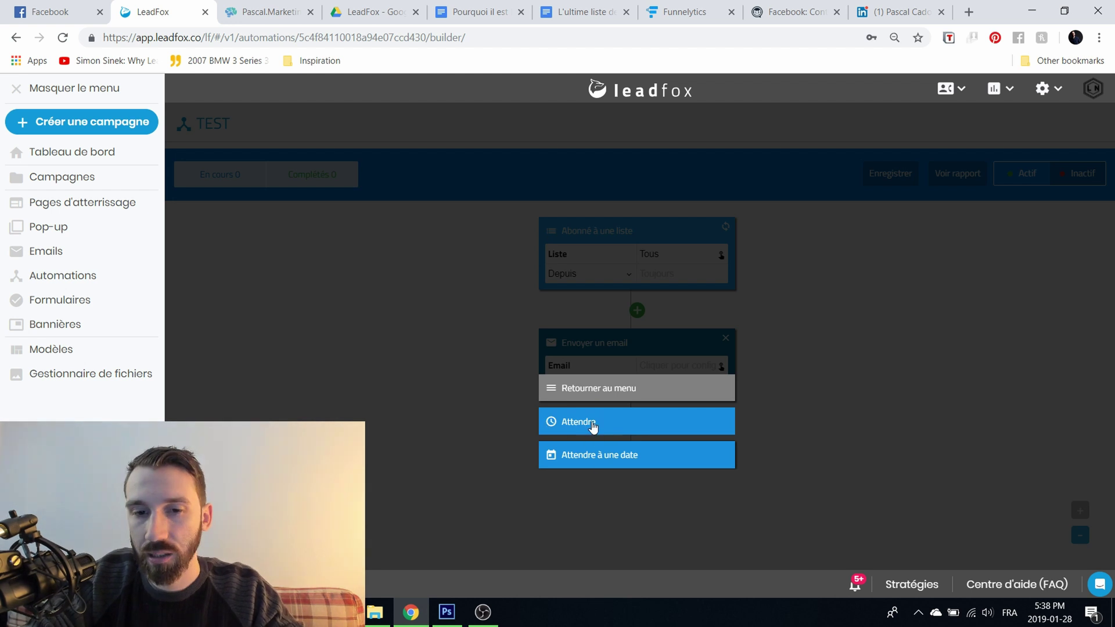
Step: Add an Attendre step after the email with Heure as the time unit and 24 as the duration
left_click(592, 427)
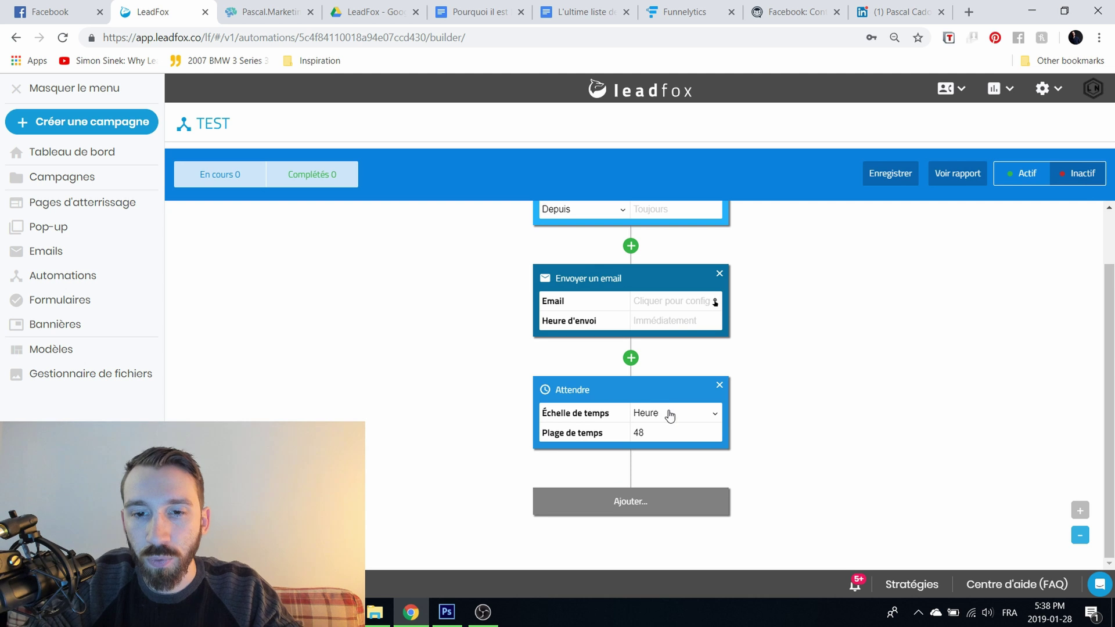
left_click(671, 416)
left_click(671, 436)
key("Tab")
type("24")
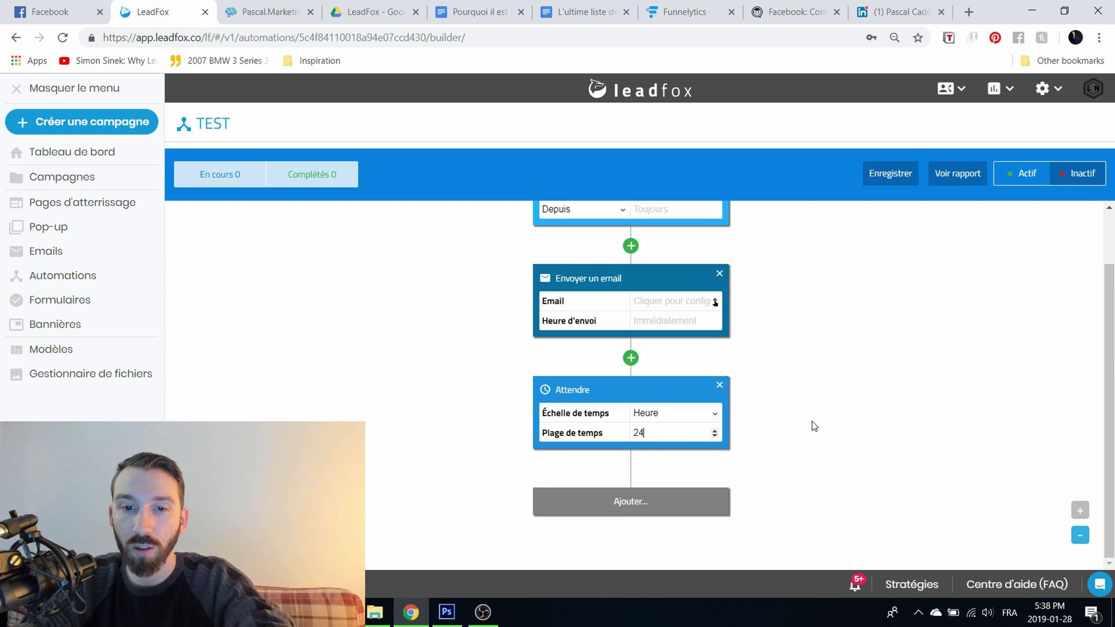
left_click(668, 504)
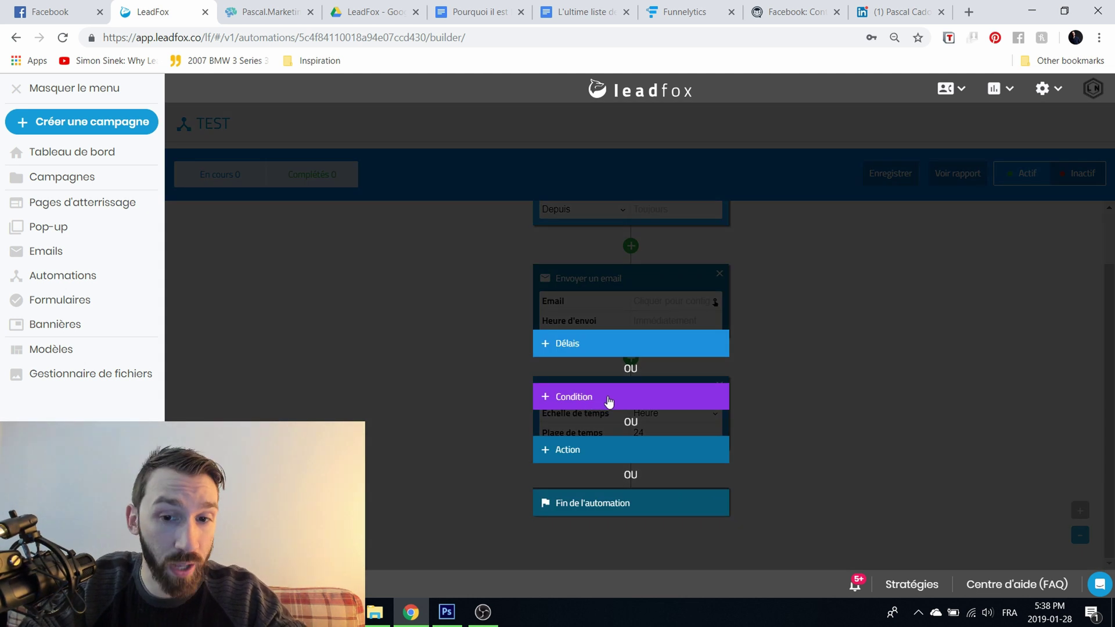
Step: Add an Ouverture du courriel condition with Oui and Non branches after the wait
left_click(609, 400)
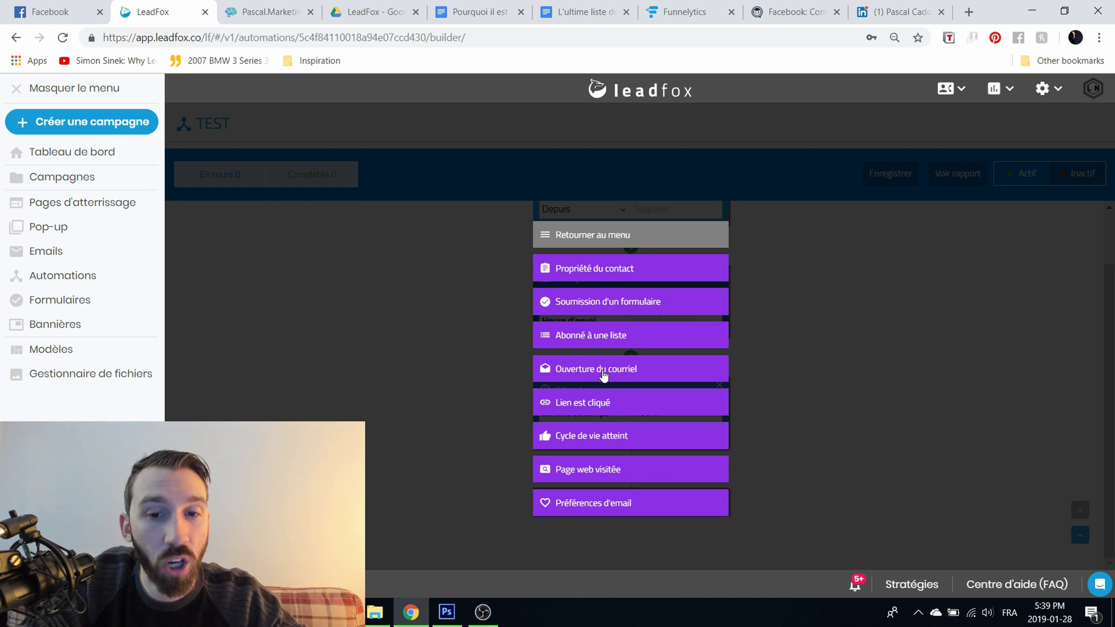
left_click(603, 372)
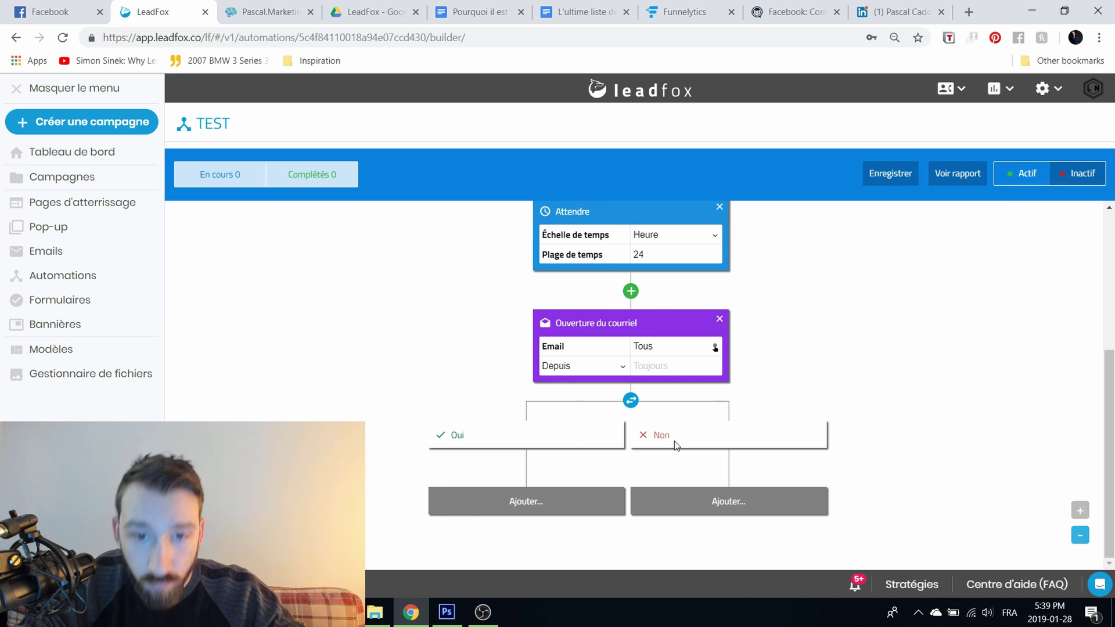
left_click(522, 502)
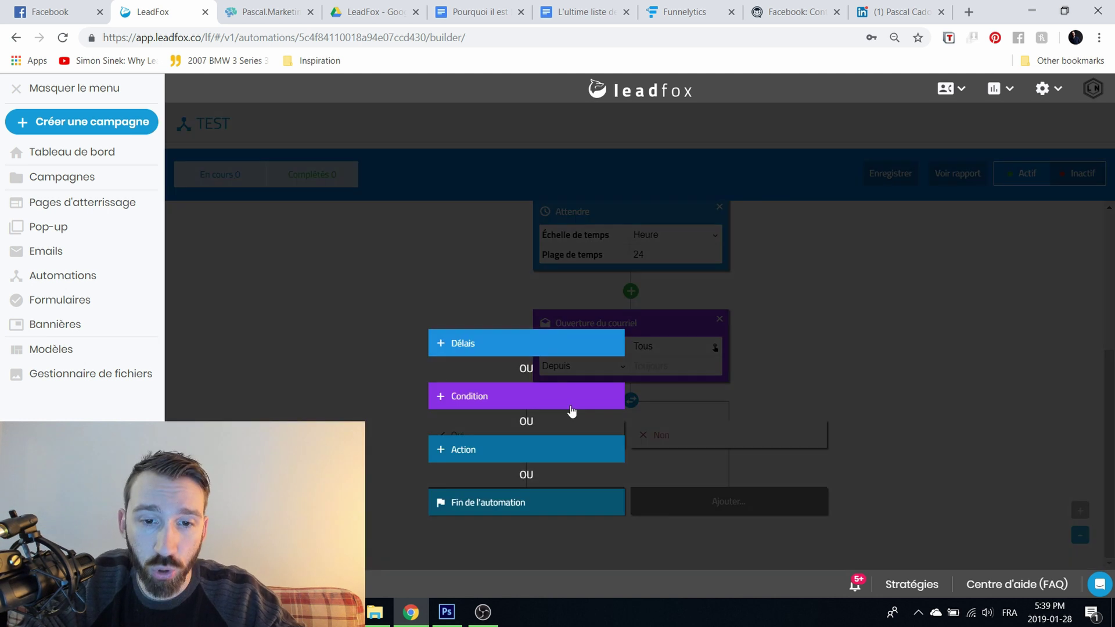
Step: Add a Supprimer le contact step under Oui, then delete it again
left_click(550, 450)
left_click(539, 511)
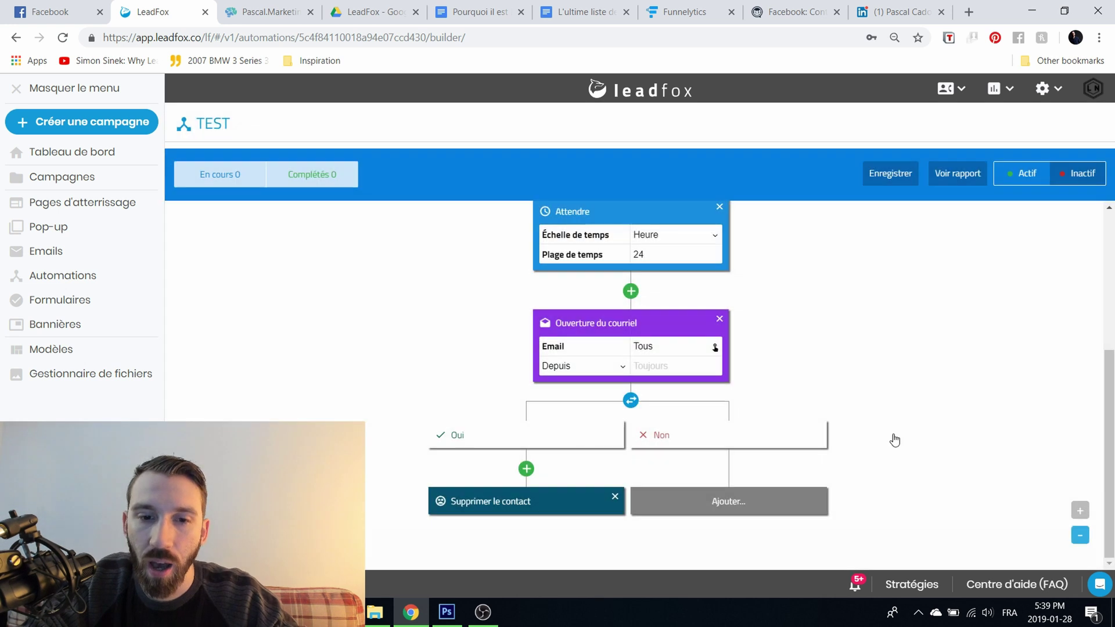
left_click(616, 501)
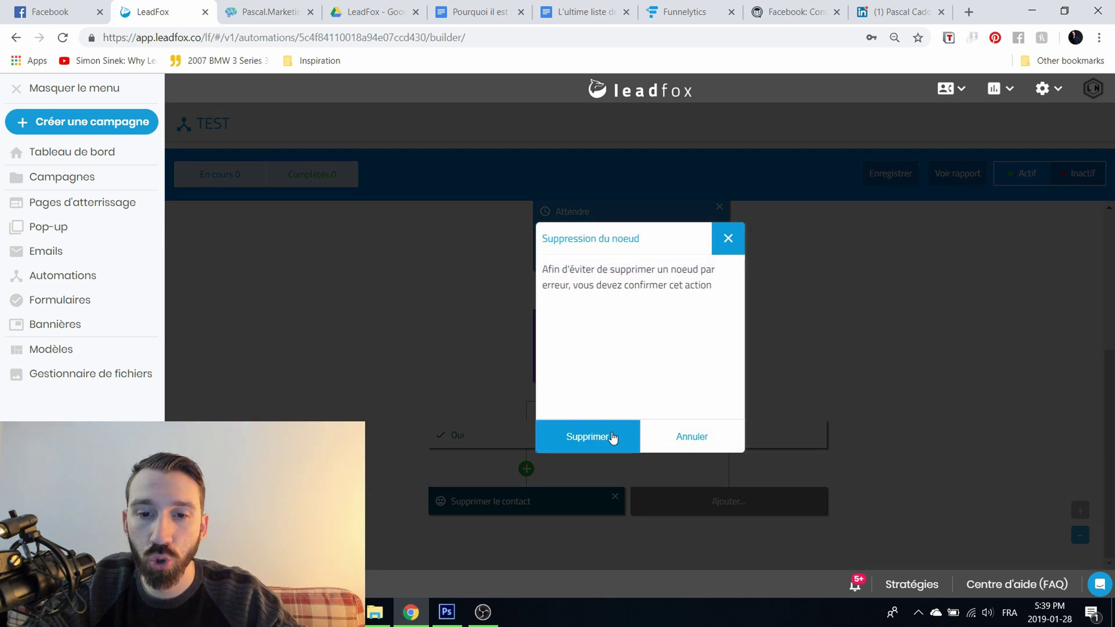
left_click(609, 440)
Step: Bring up the step-type choices for the Oui branch
scroll(717, 463, "up", 4)
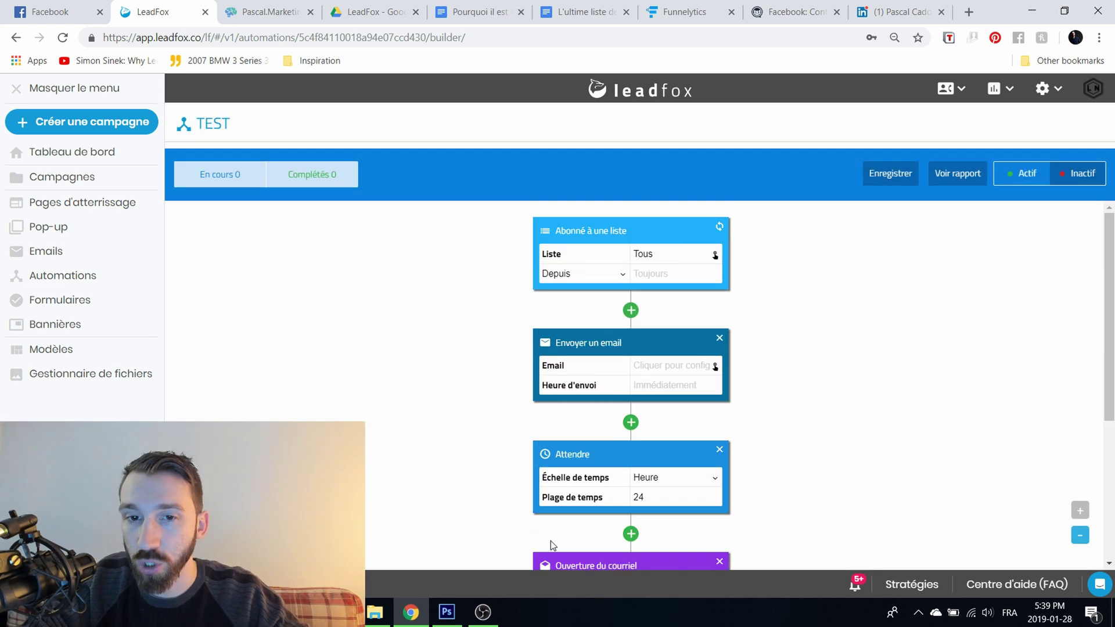
scroll(625, 328, "down", 4)
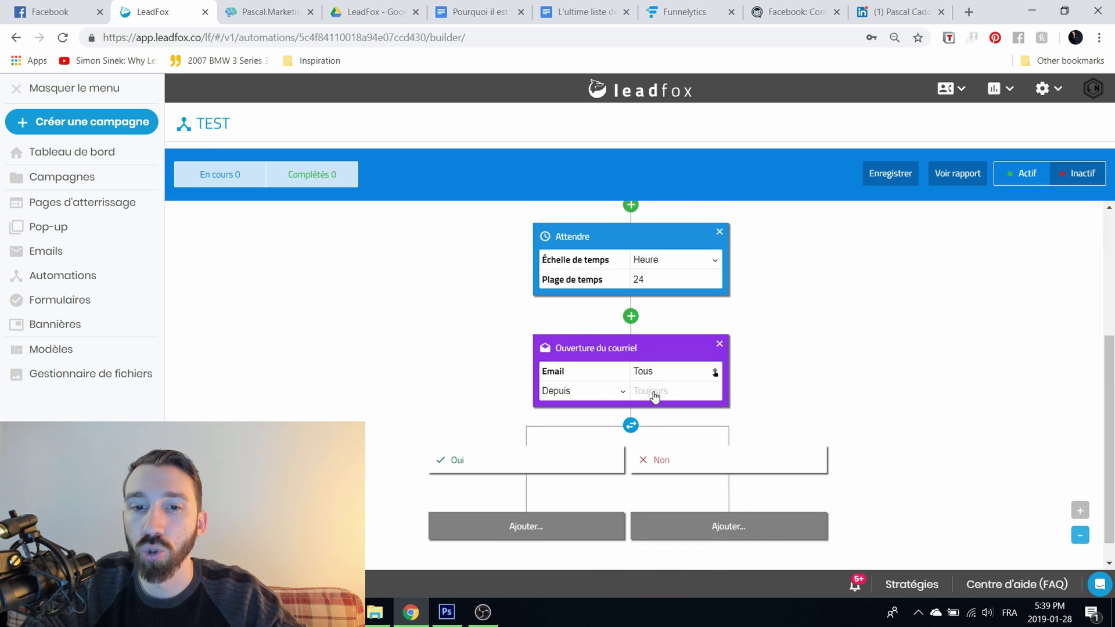
left_click(526, 526)
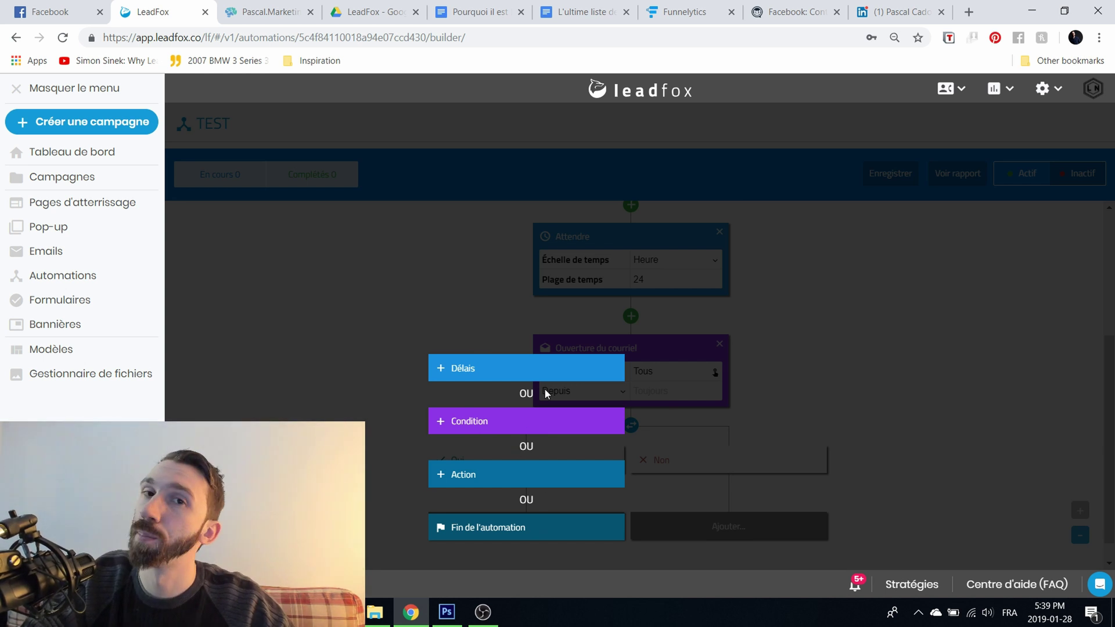
Step: Put an Action > Envoyer un email step under the Non branch and save with Enregistrer
left_click(893, 409)
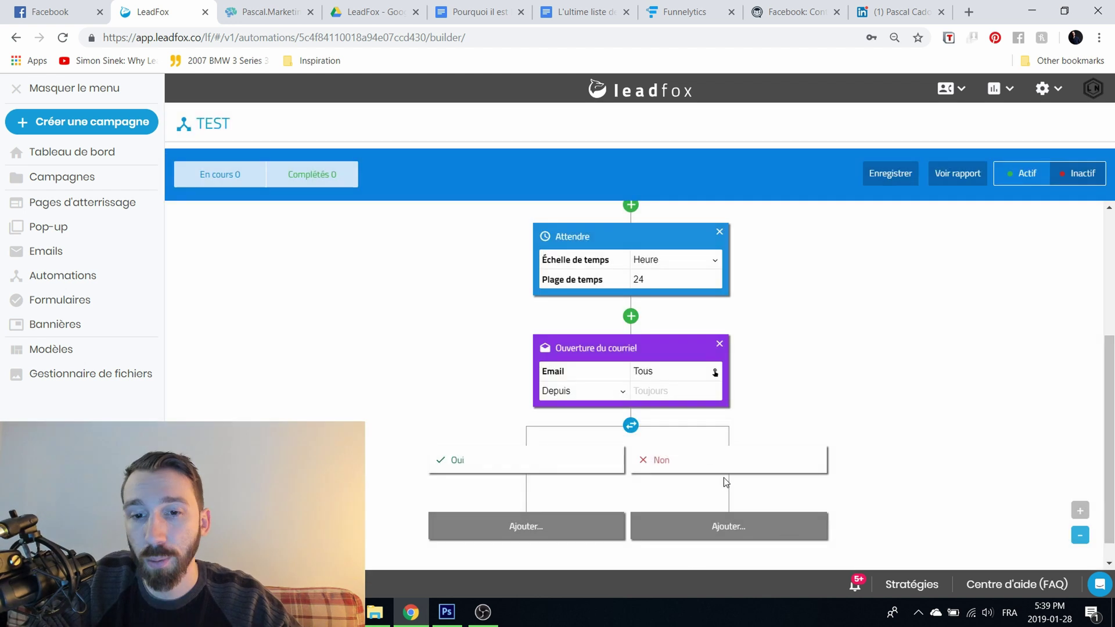
left_click(746, 526)
left_click(701, 475)
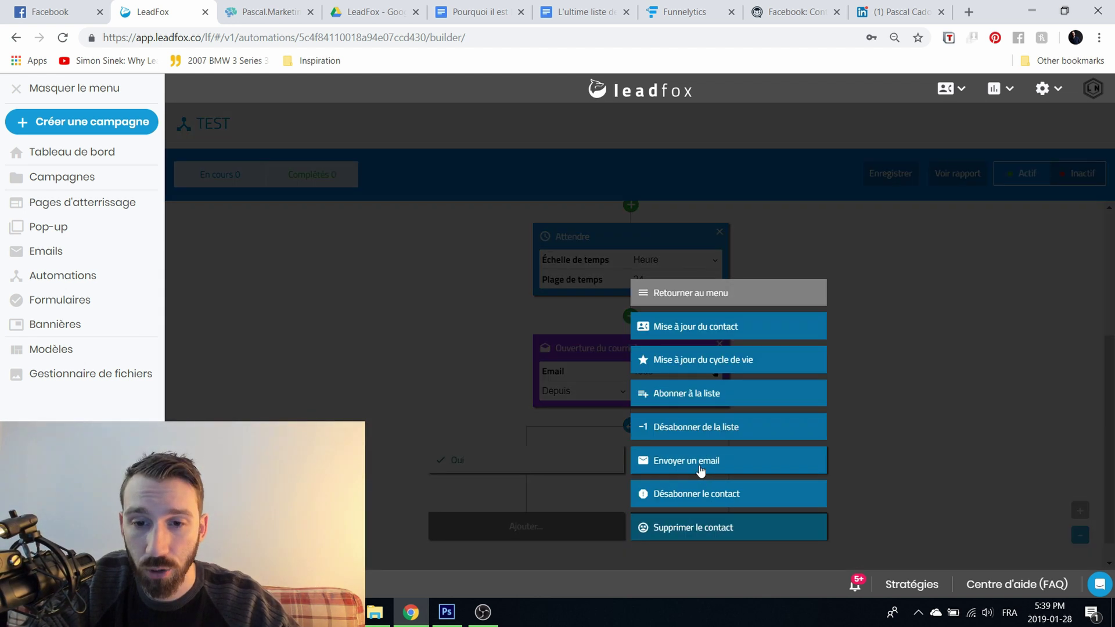
left_click(700, 467)
scroll(865, 436, "down", 2)
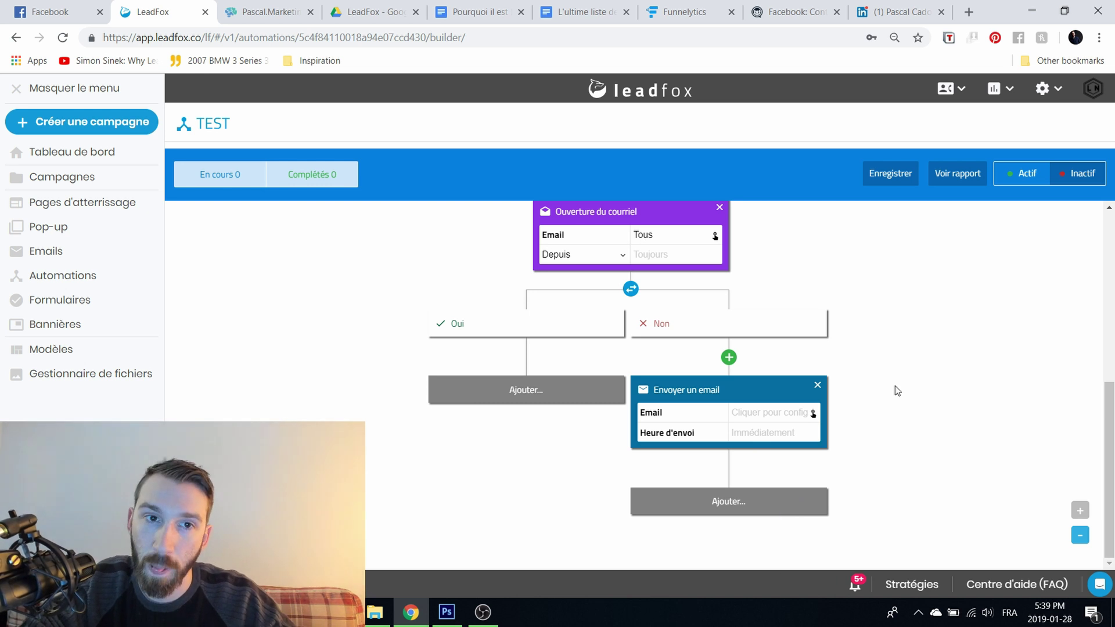
left_click(891, 176)
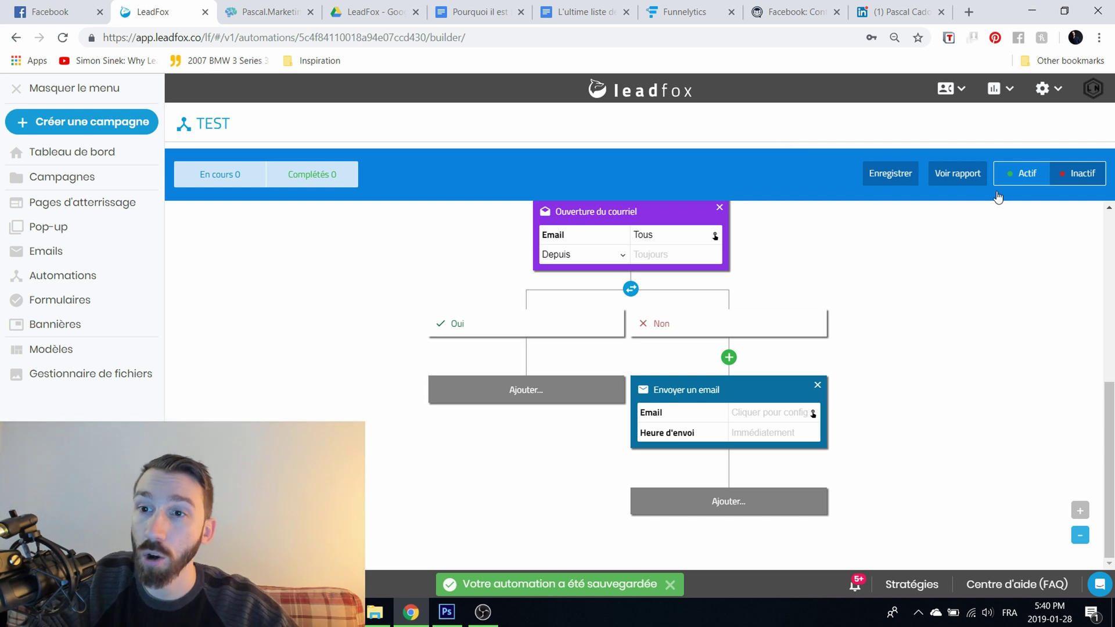
left_click(1034, 175)
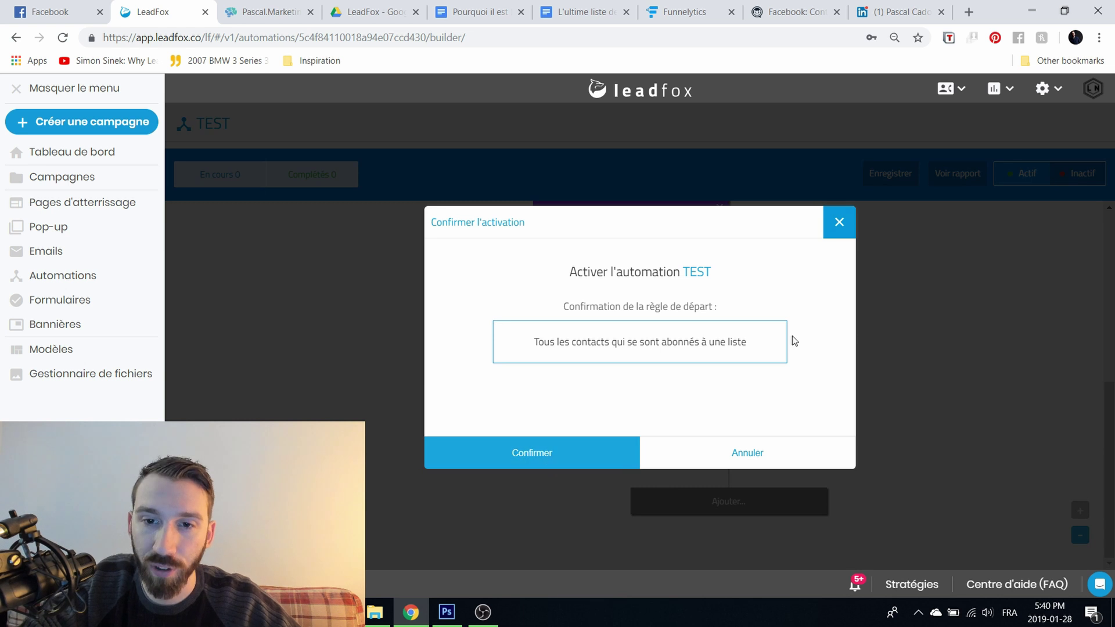
left_click(839, 222)
scroll(877, 459, "up", 5)
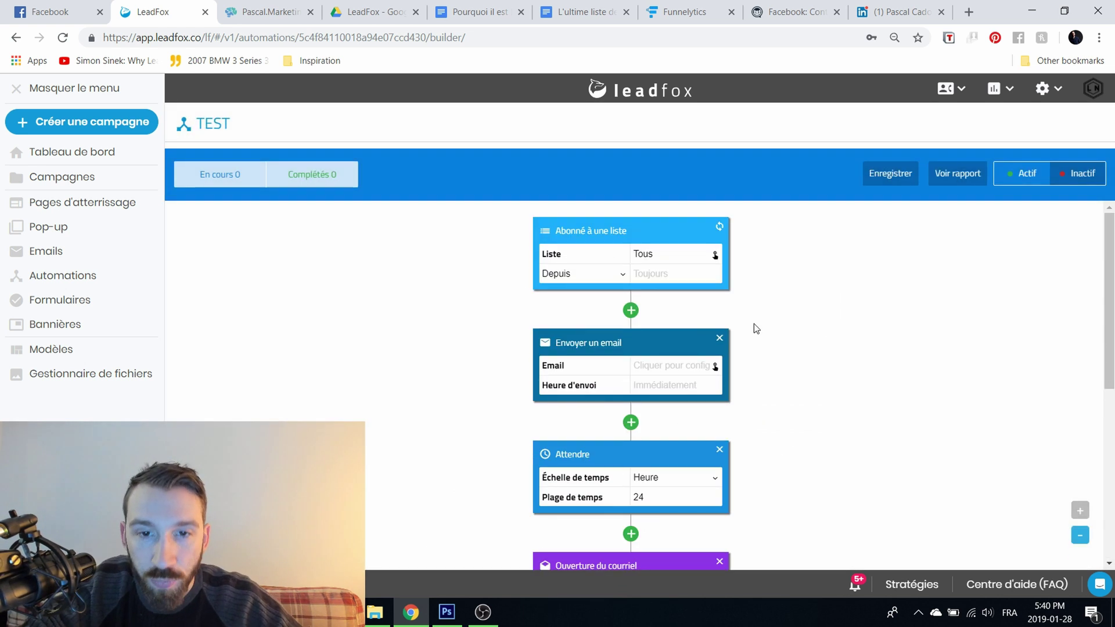
left_click(660, 376)
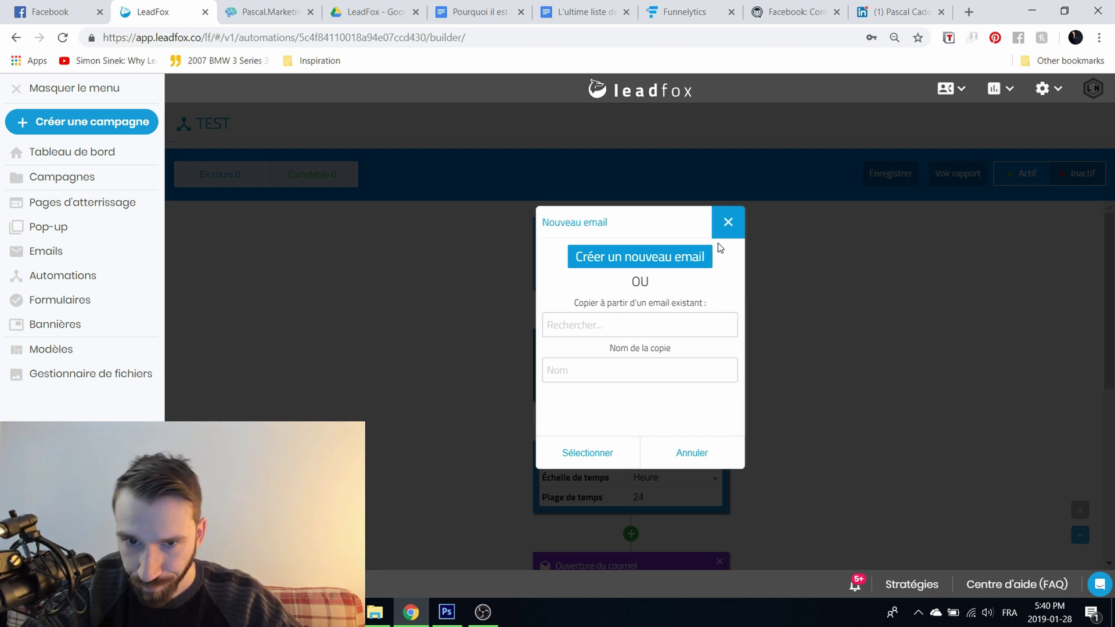
left_click(727, 224)
scroll(836, 354, "down", 3)
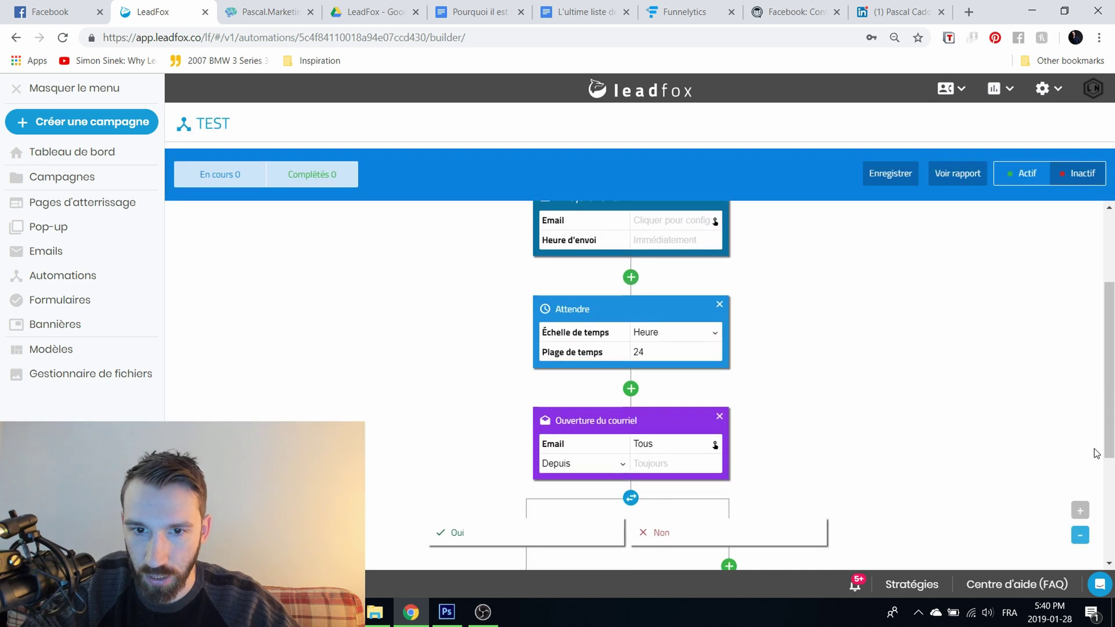
scroll(569, 453, "down", 4)
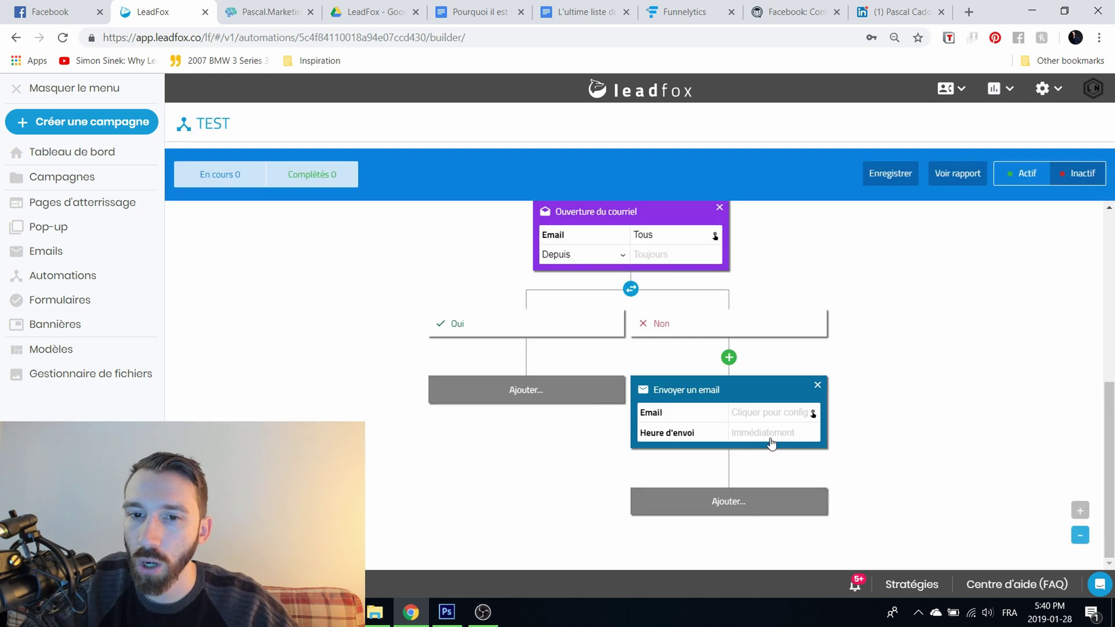
scroll(656, 285, "up", 4)
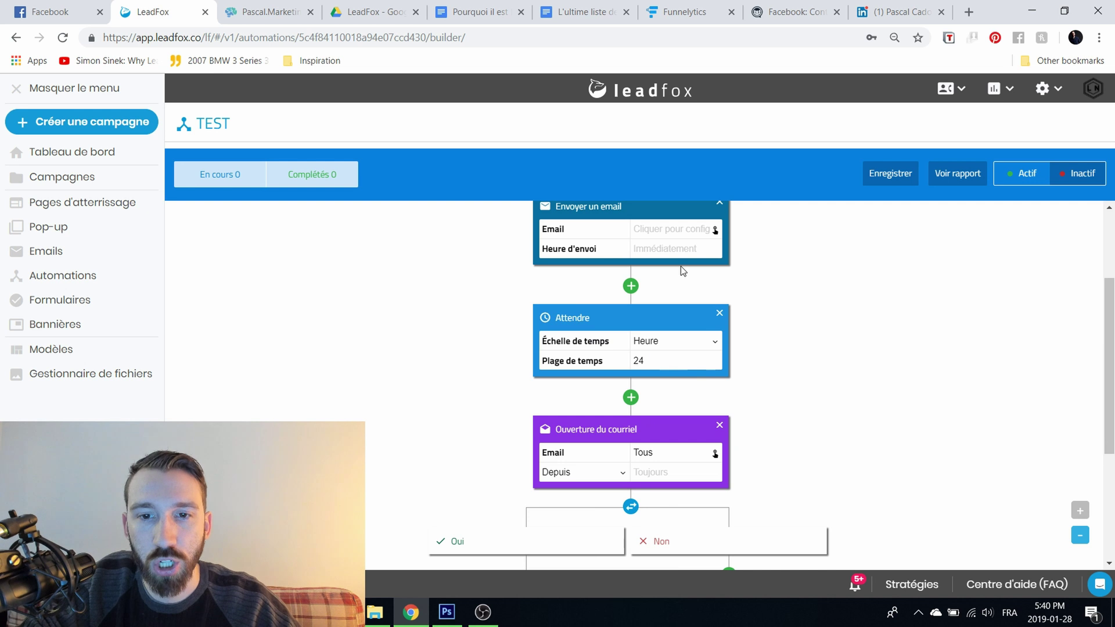
scroll(742, 278, "up", 3)
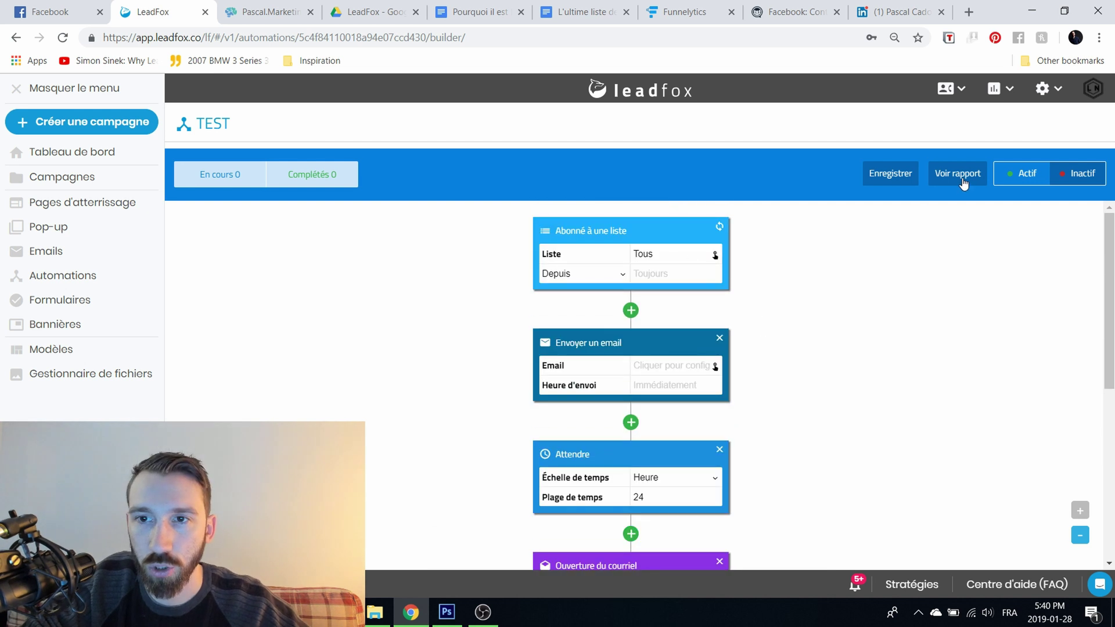
Step: Open the Checklist Mariage report and highlight its 308 sent, 65.91 % open and 17.53 % click figures
left_click(75, 277)
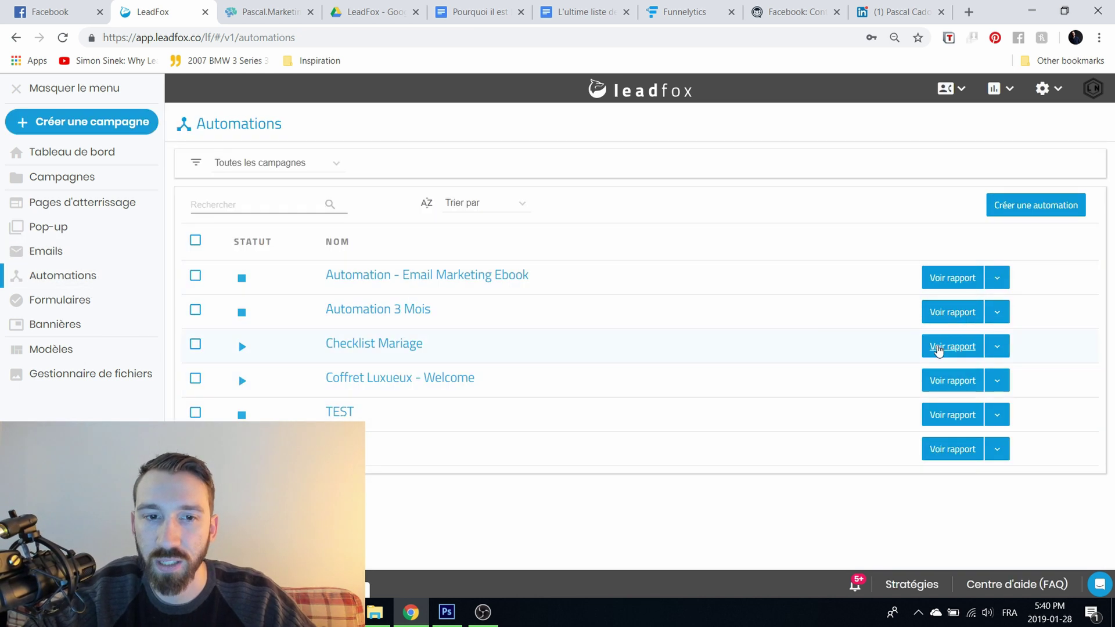
left_click(937, 348)
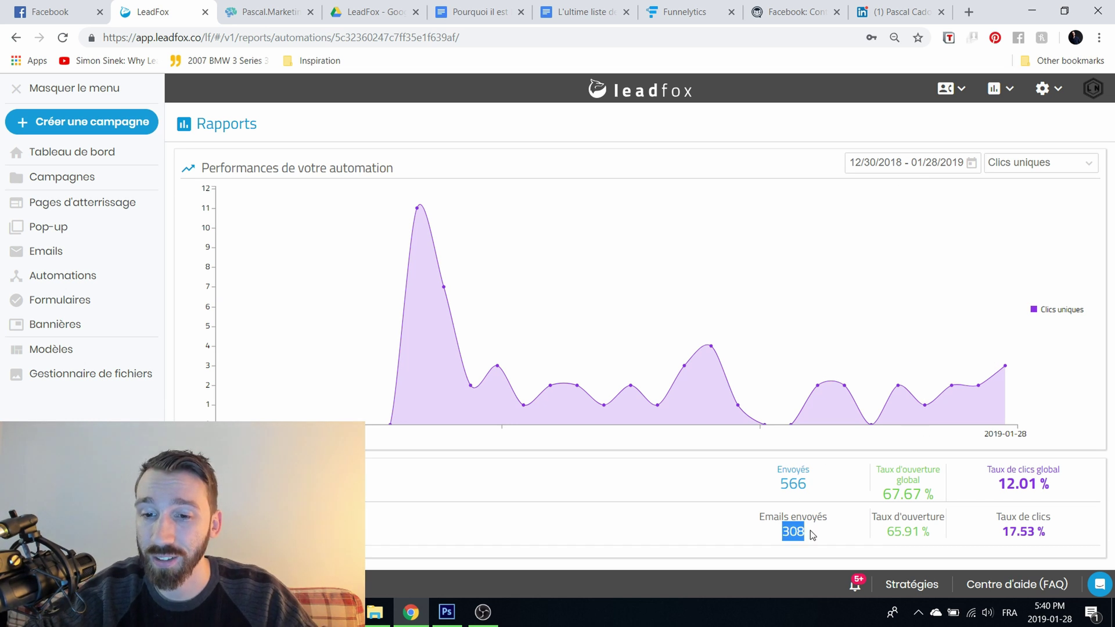
left_click(899, 530)
triple_click(899, 530)
left_click_drag(1060, 522, 1040, 533)
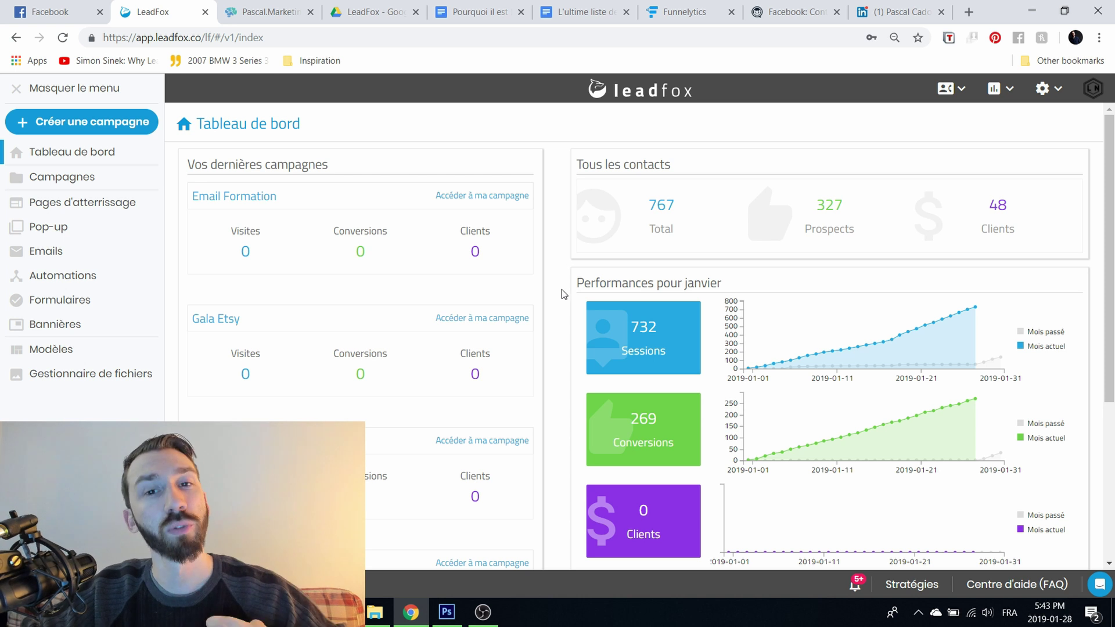
Step: Open and close the support chat, dismiss the announcement, then launch Centre d'aide (FAQ)
left_click(1101, 586)
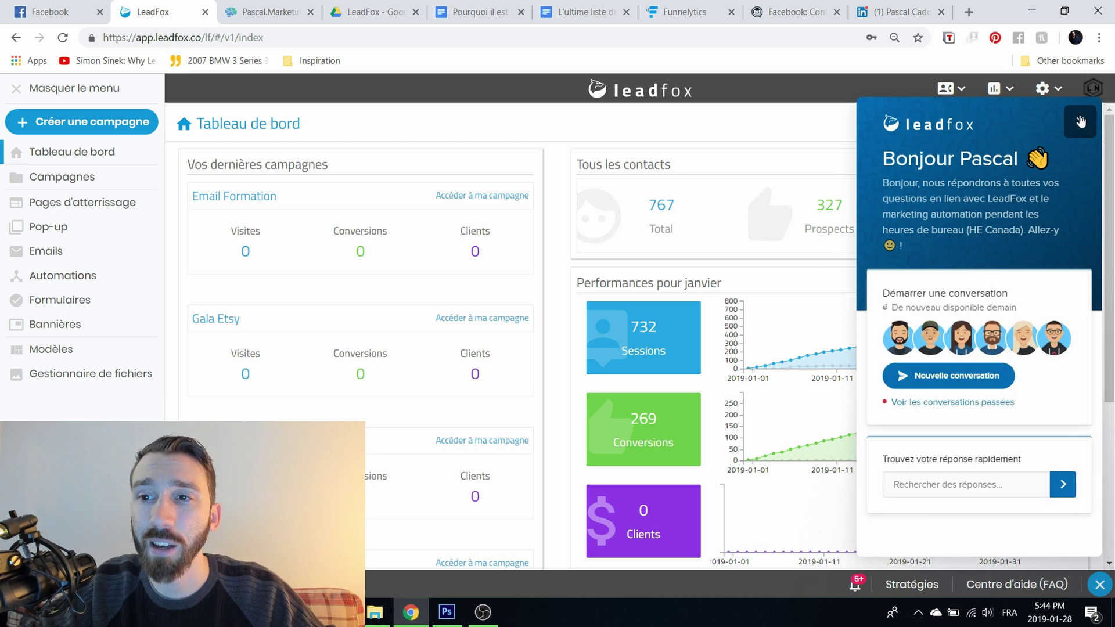
left_click(1080, 121)
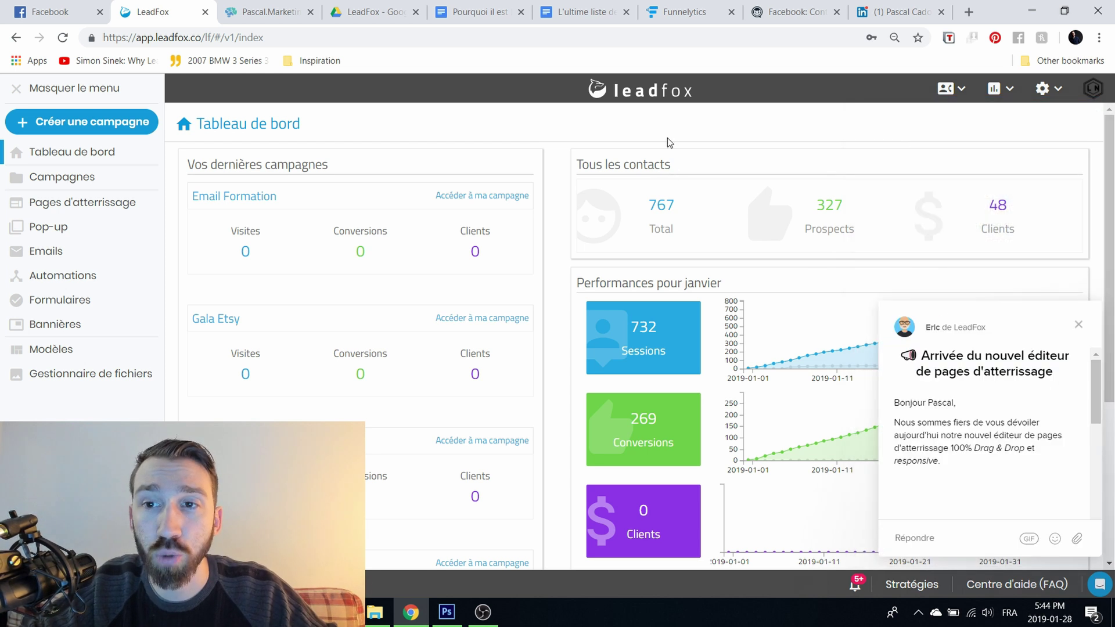
left_click(1078, 324)
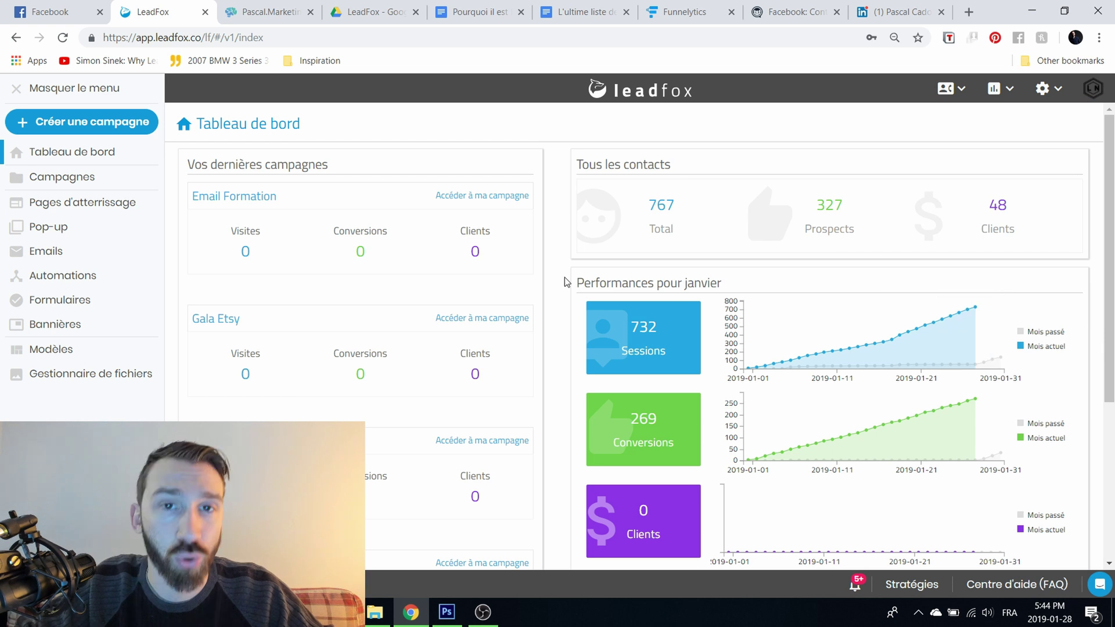
left_click(1020, 588)
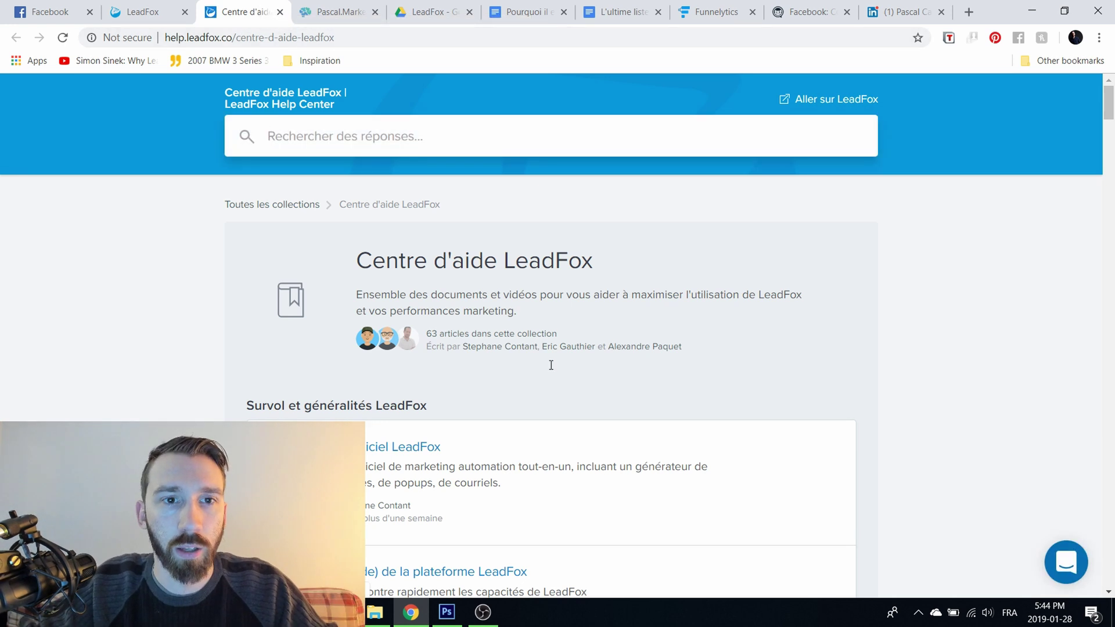
Step: Scroll through the help centre articles, close its tab, and switch to OBS to stop recording
scroll(626, 449, "down", 10)
scroll(626, 449, "down", 8)
scroll(602, 415, "up", 15)
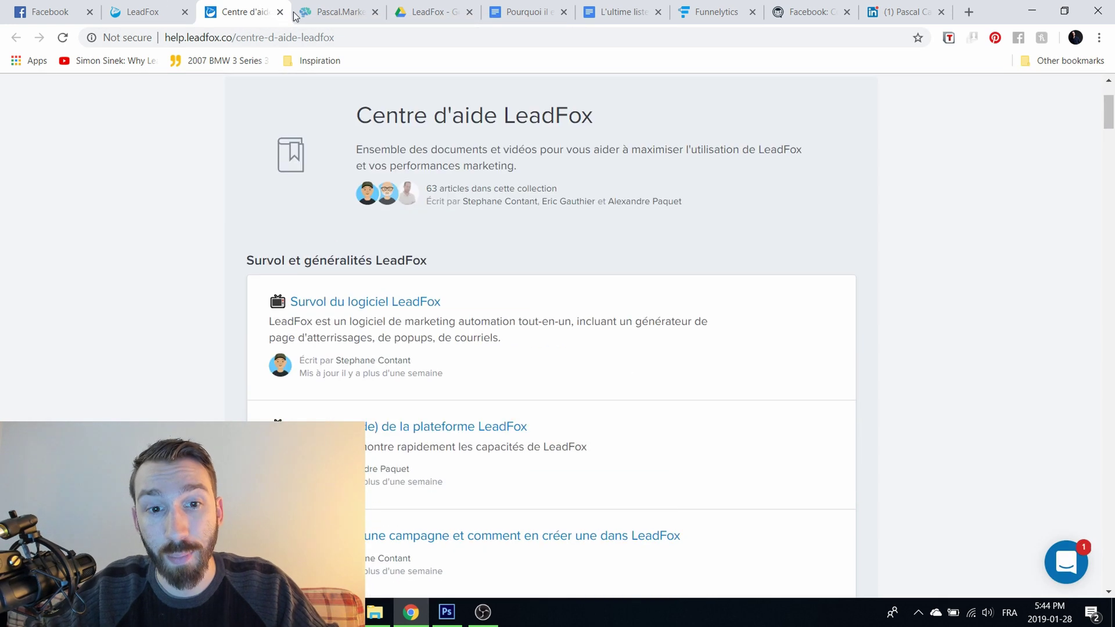
left_click(280, 12)
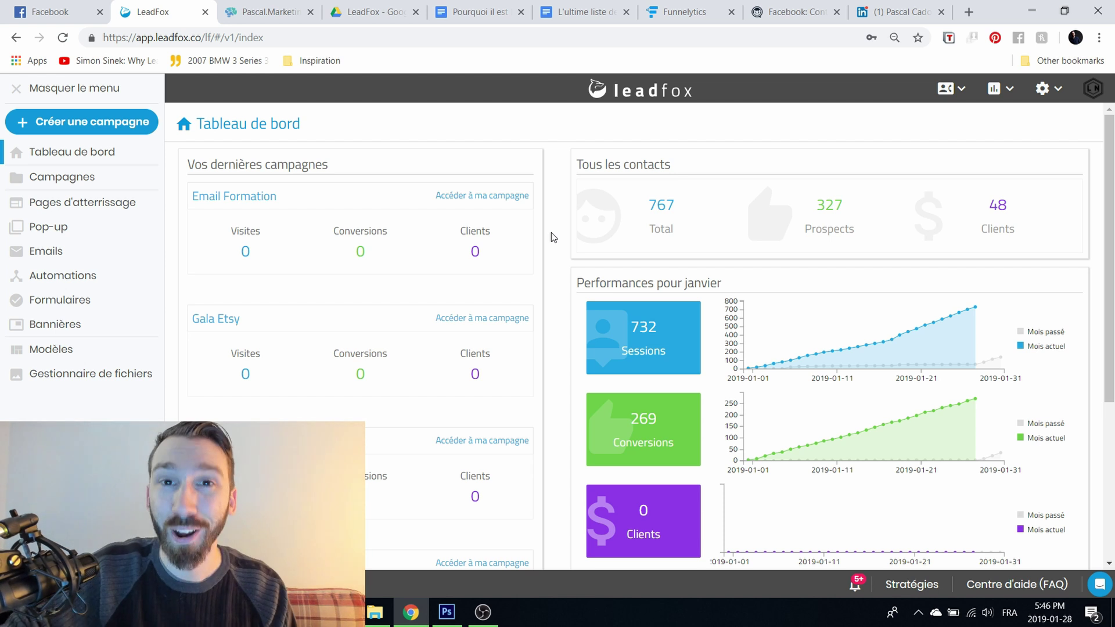
left_click(483, 612)
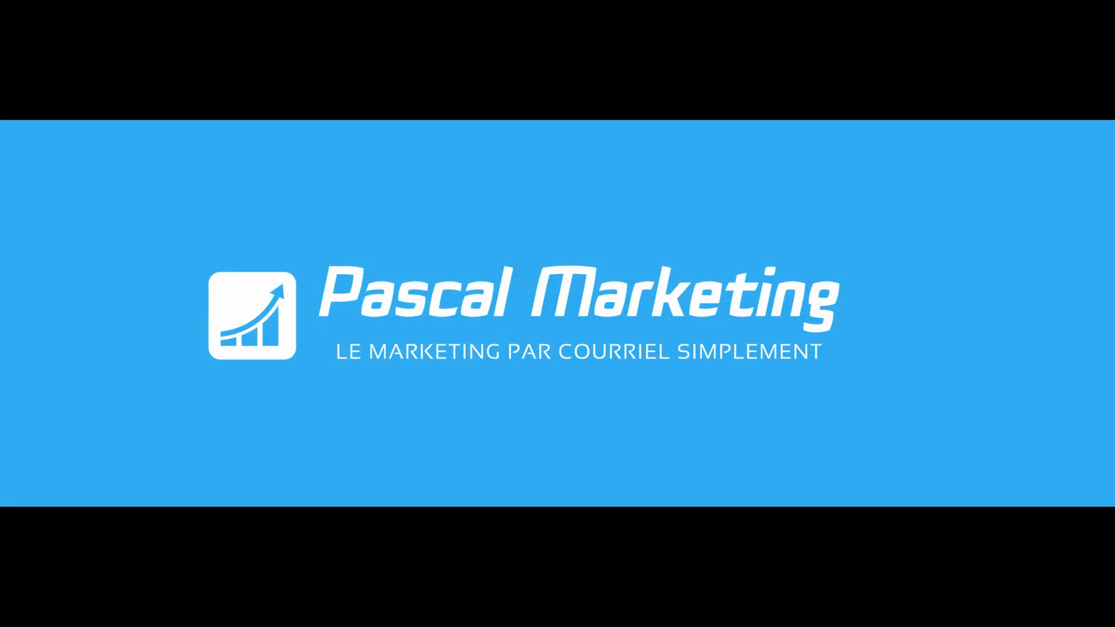